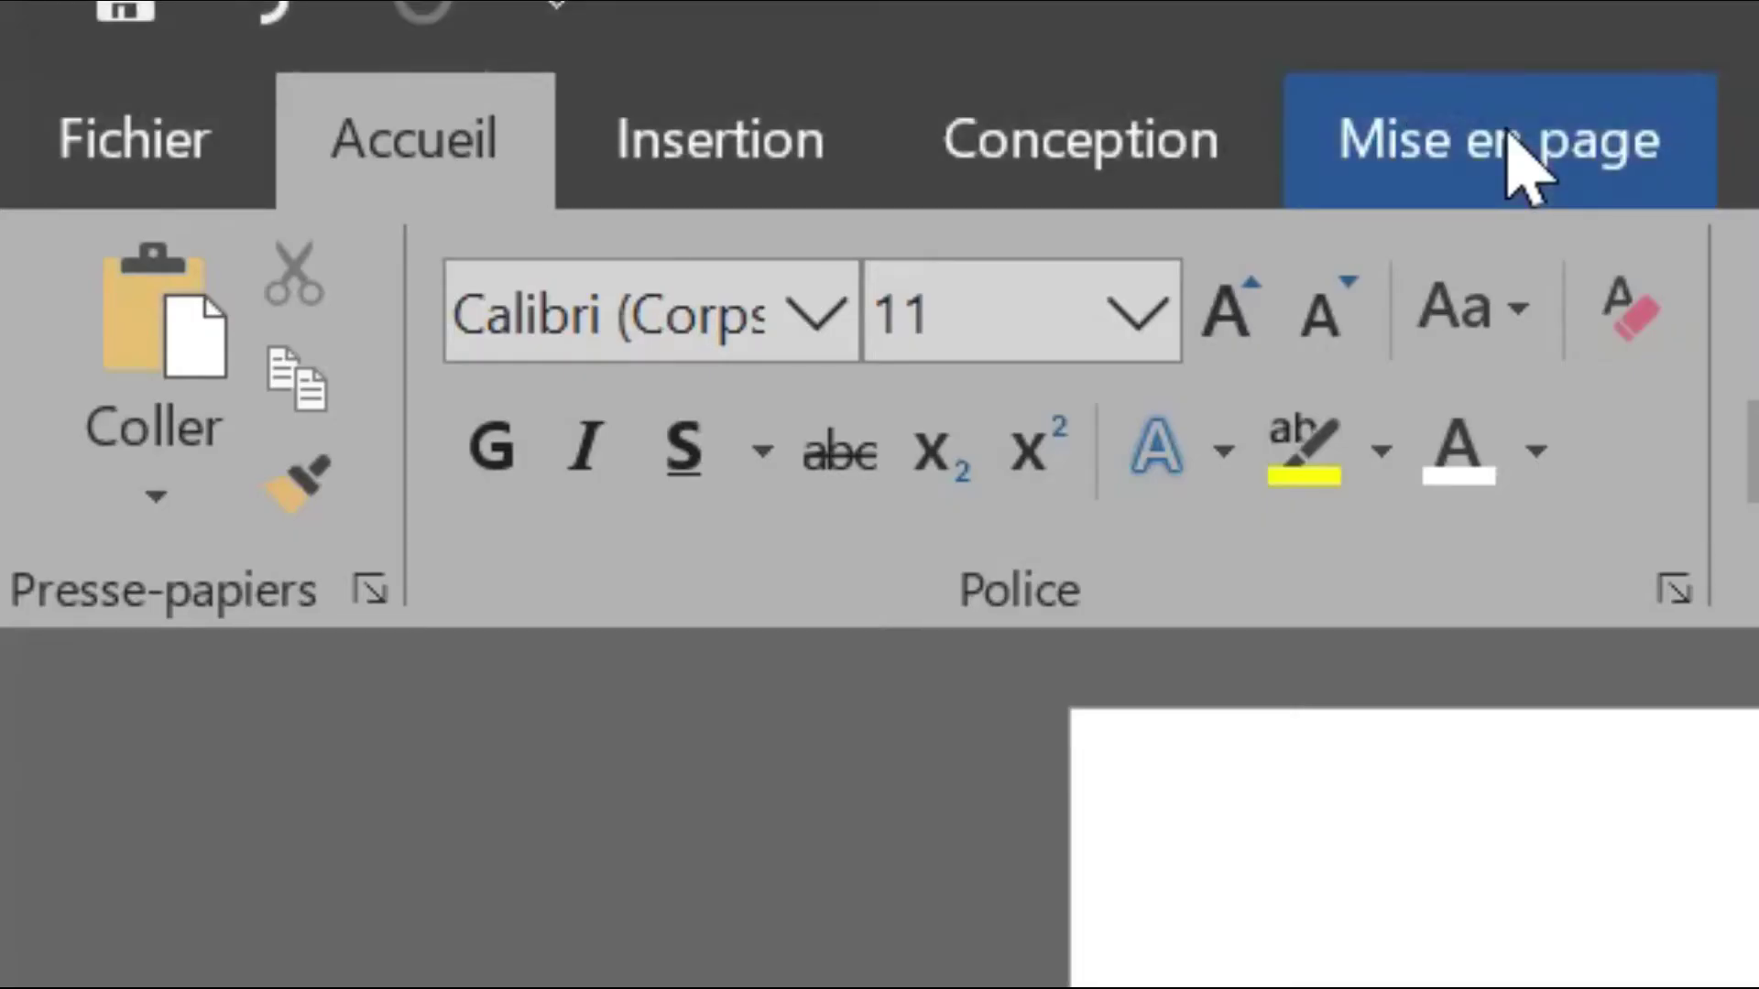
# Step: Switch the blank document's page orientation to landscape (Paysage)
pyautogui.click(1521, 174)
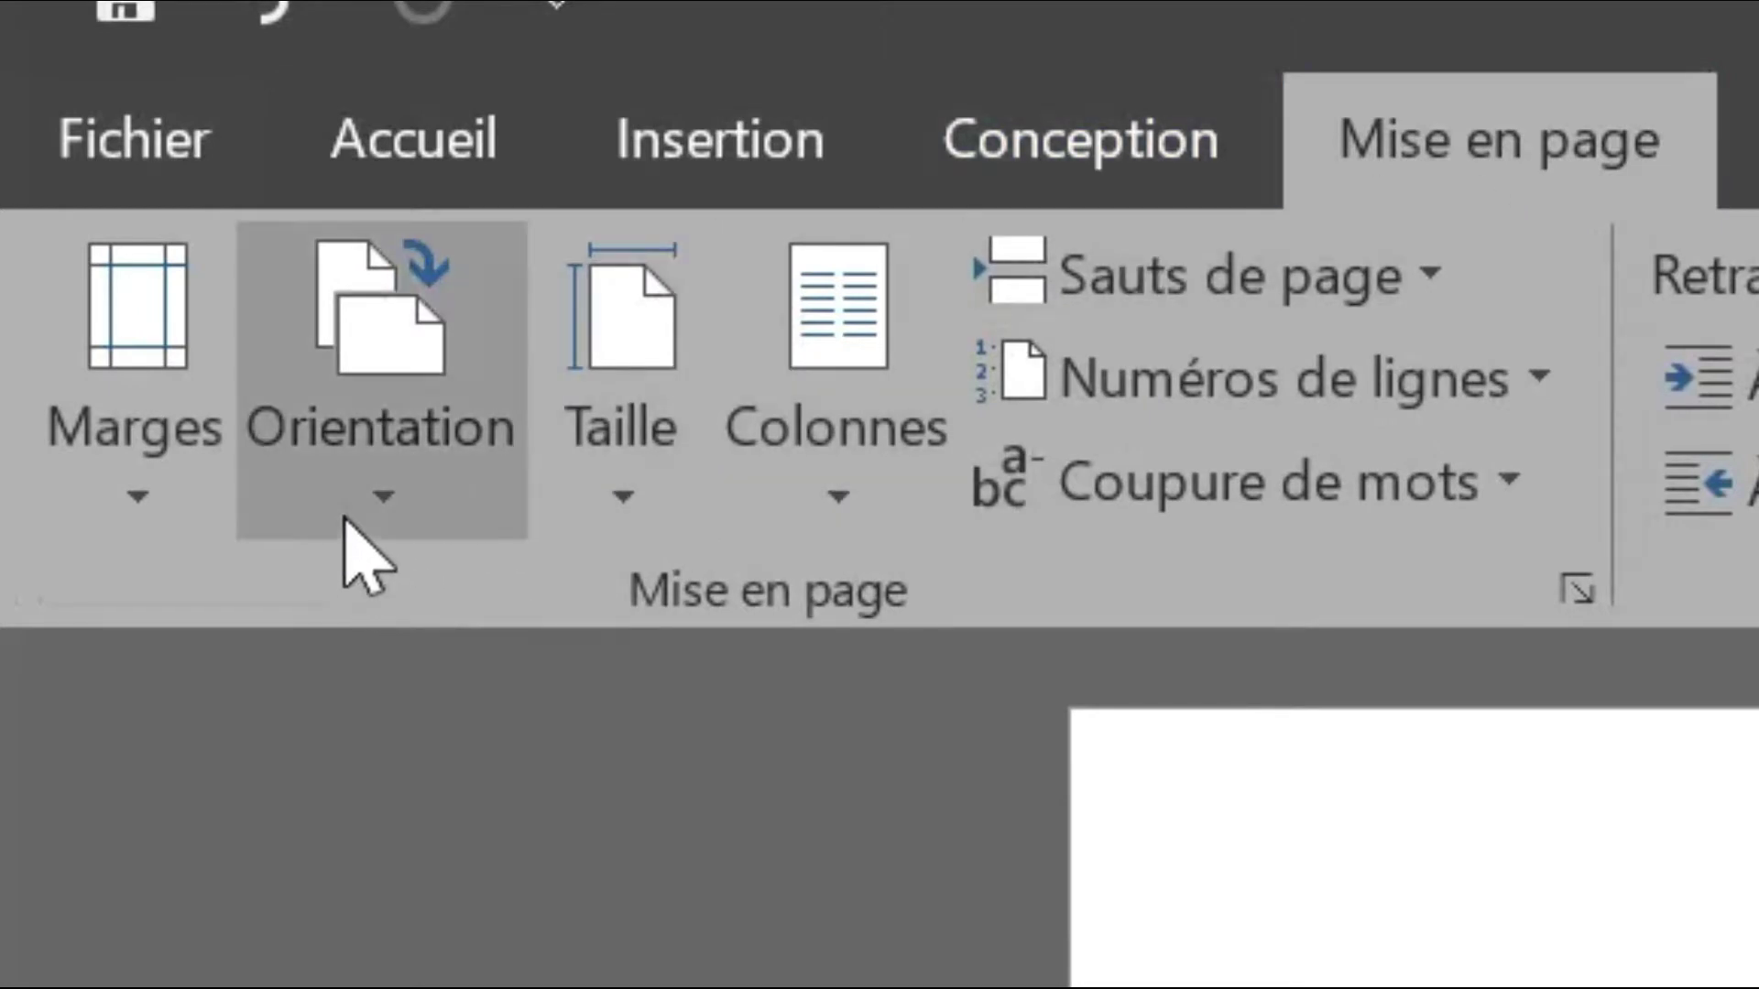
pyautogui.click(352, 500)
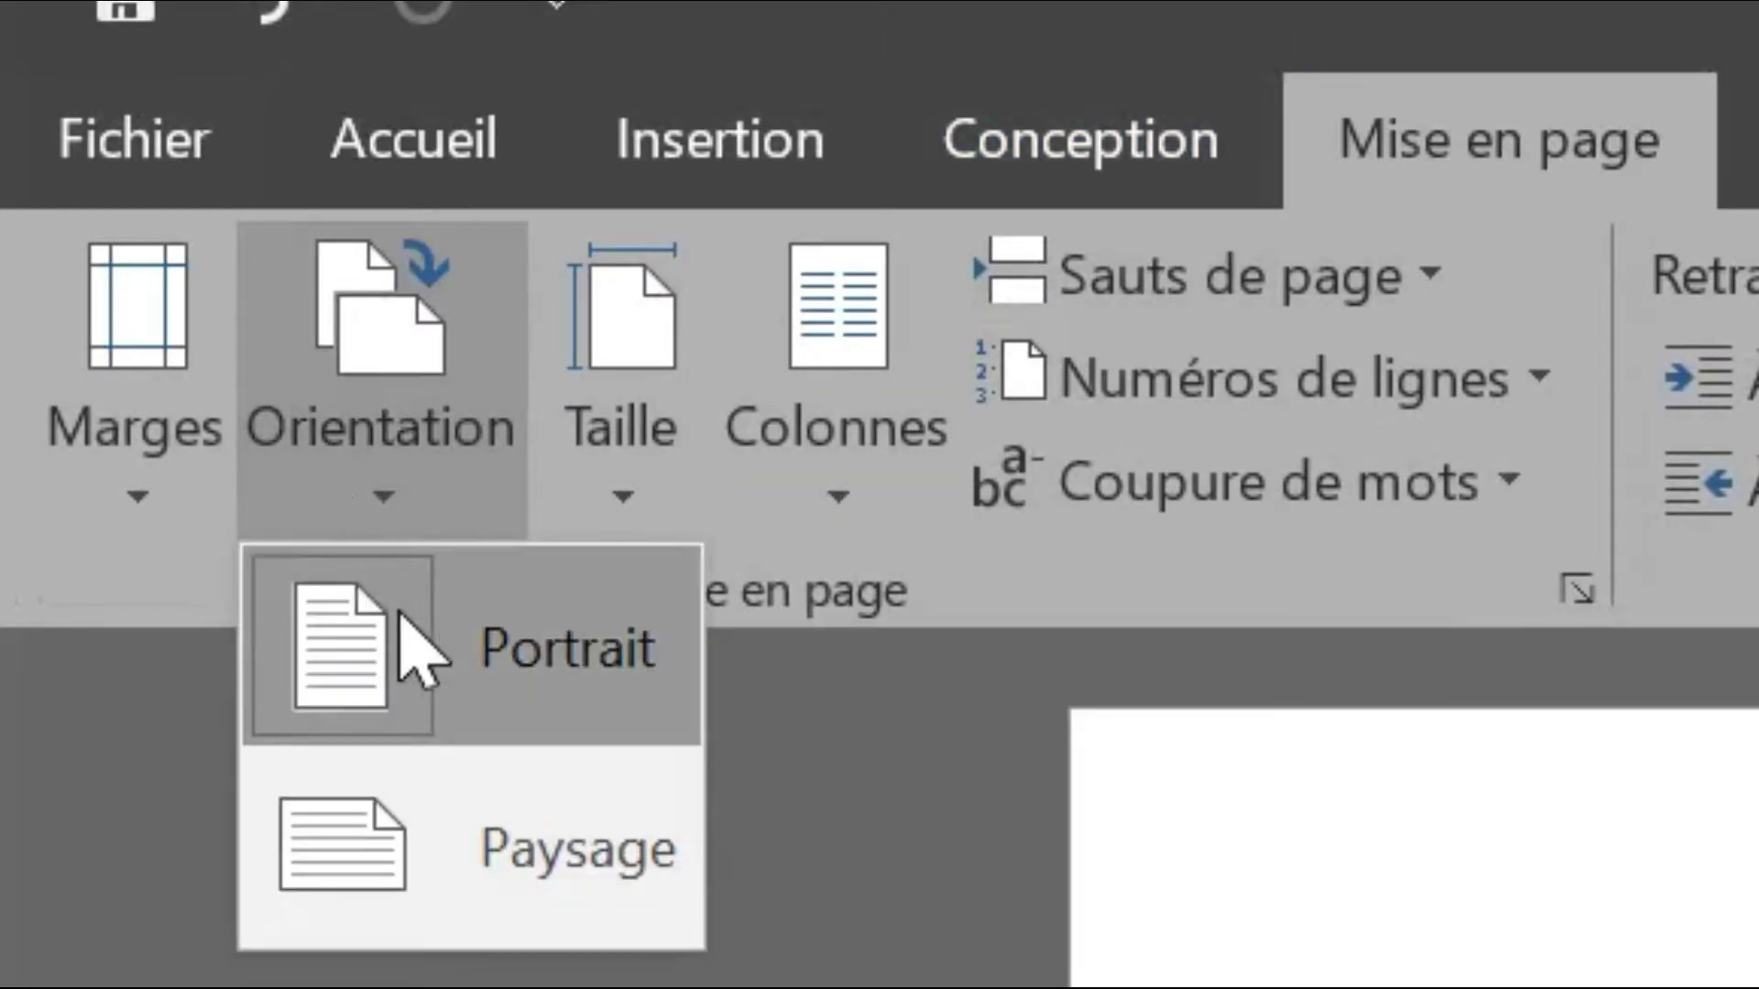
pyautogui.click(486, 854)
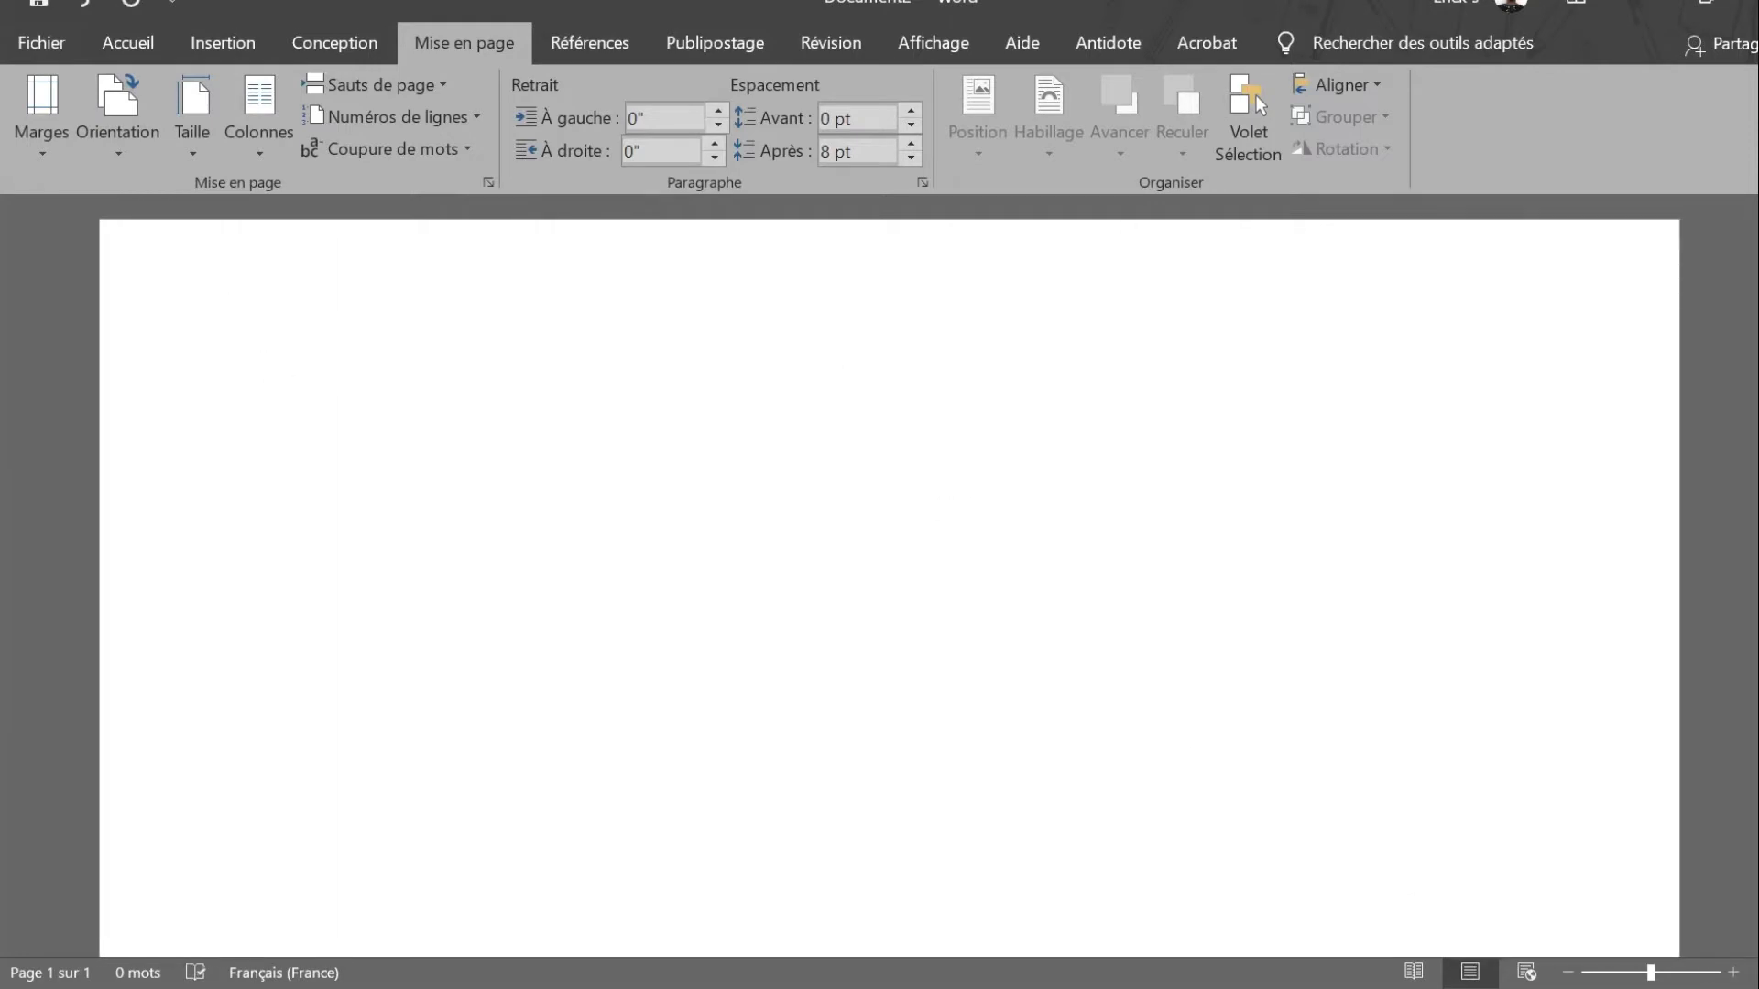
pyautogui.click(1568, 973)
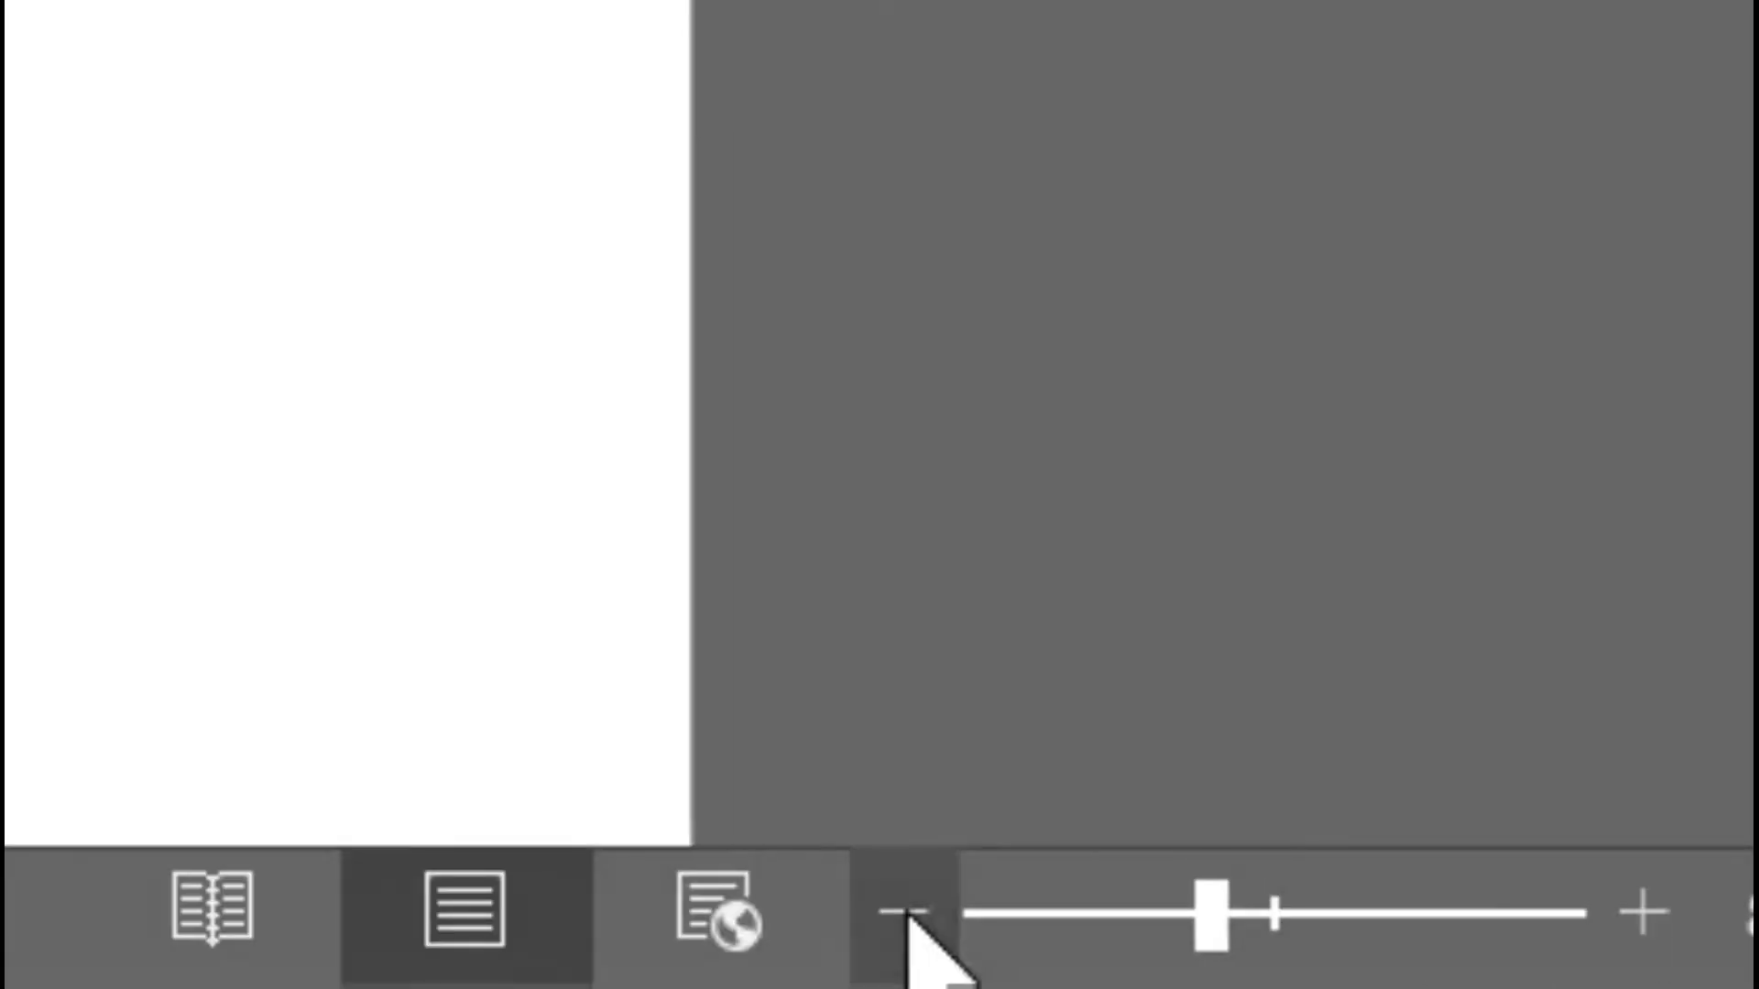
pyautogui.click(908, 914)
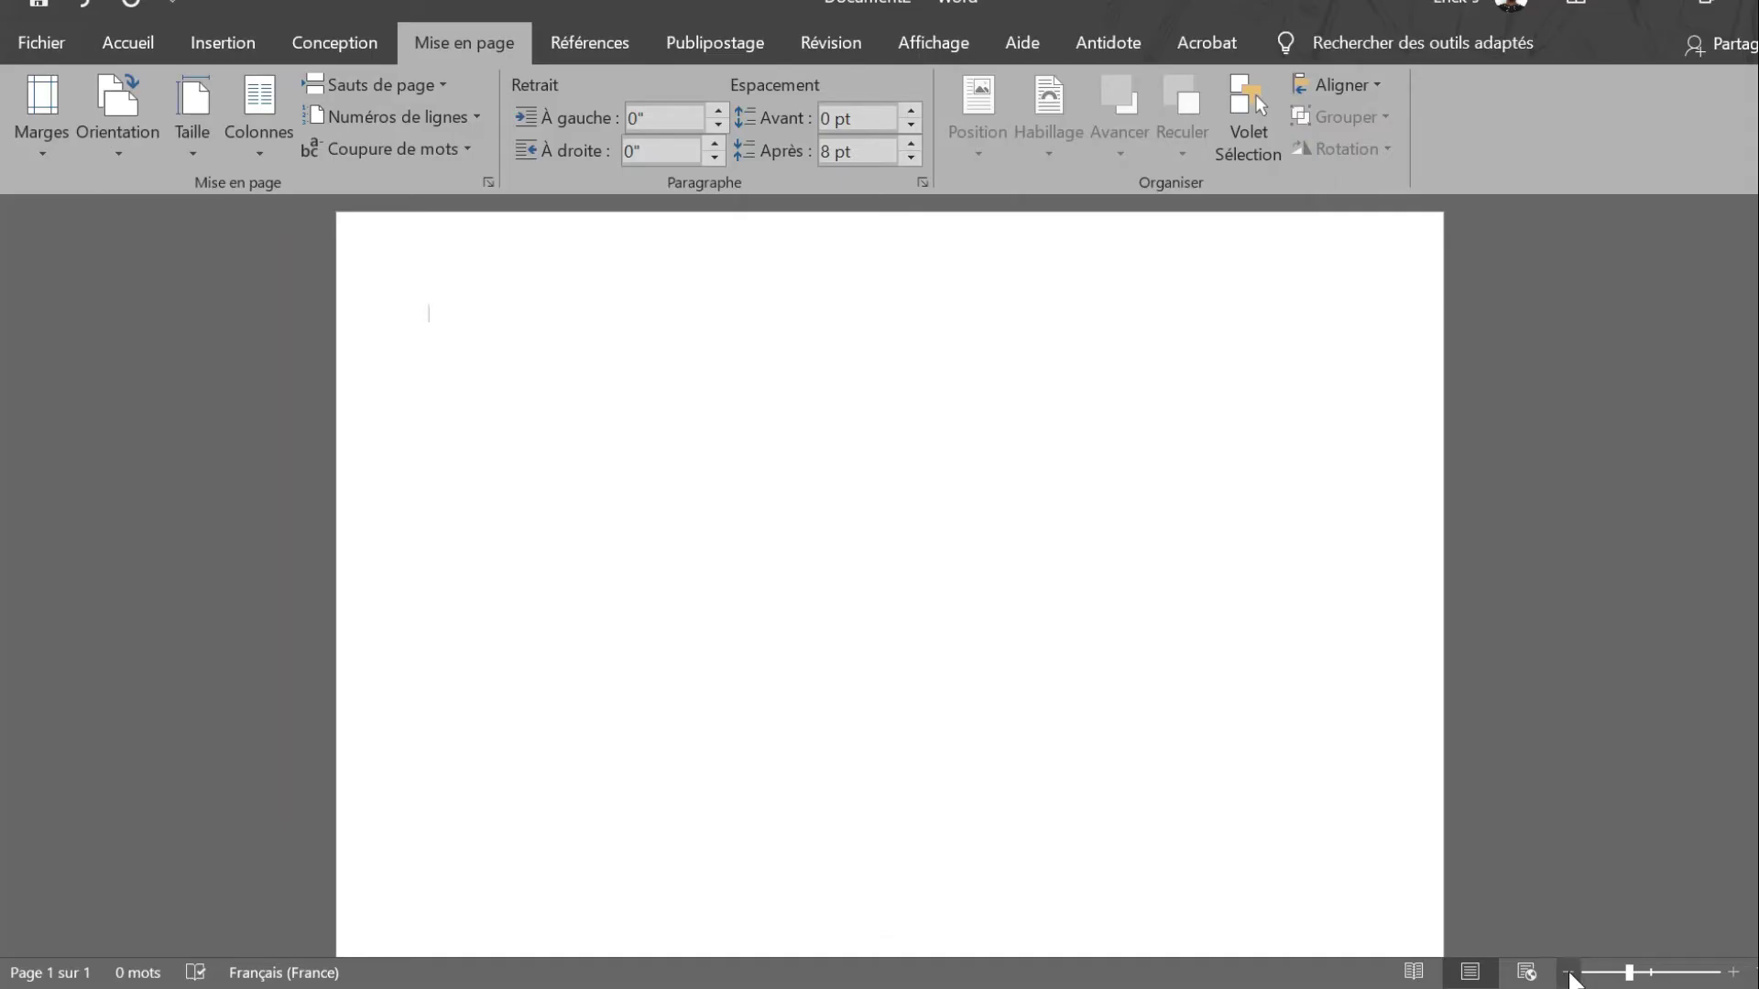
pyautogui.click(1568, 973)
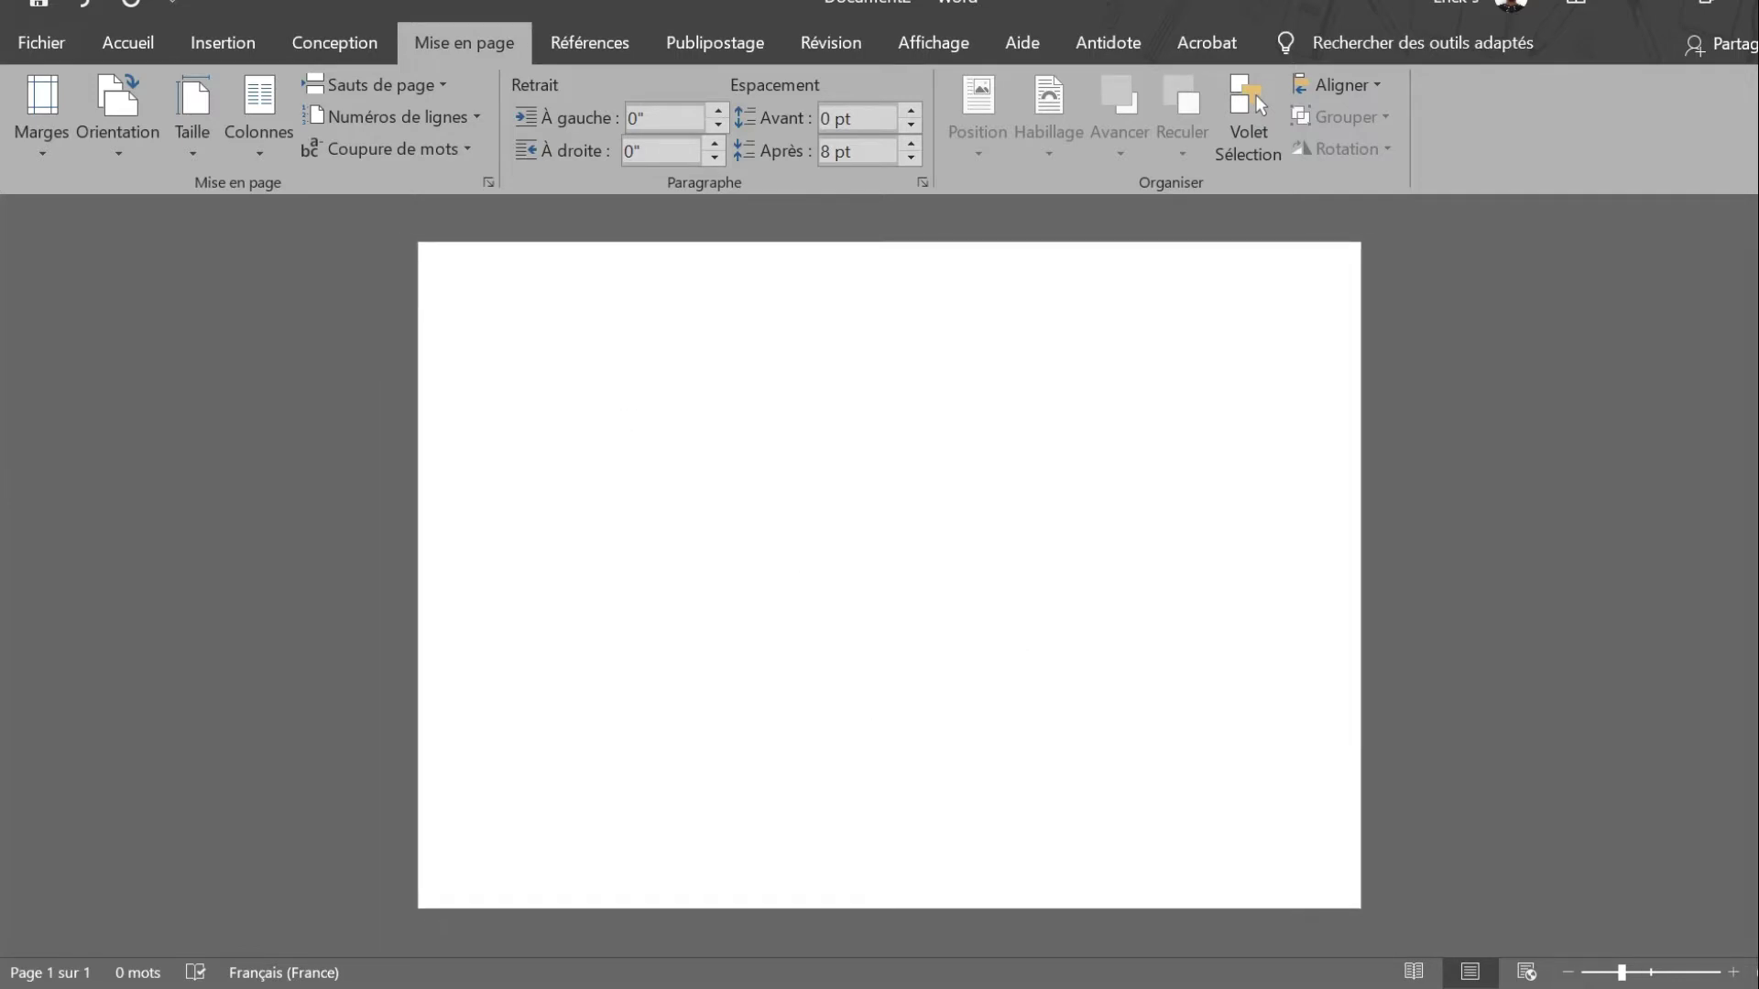
pyautogui.click(1733, 973)
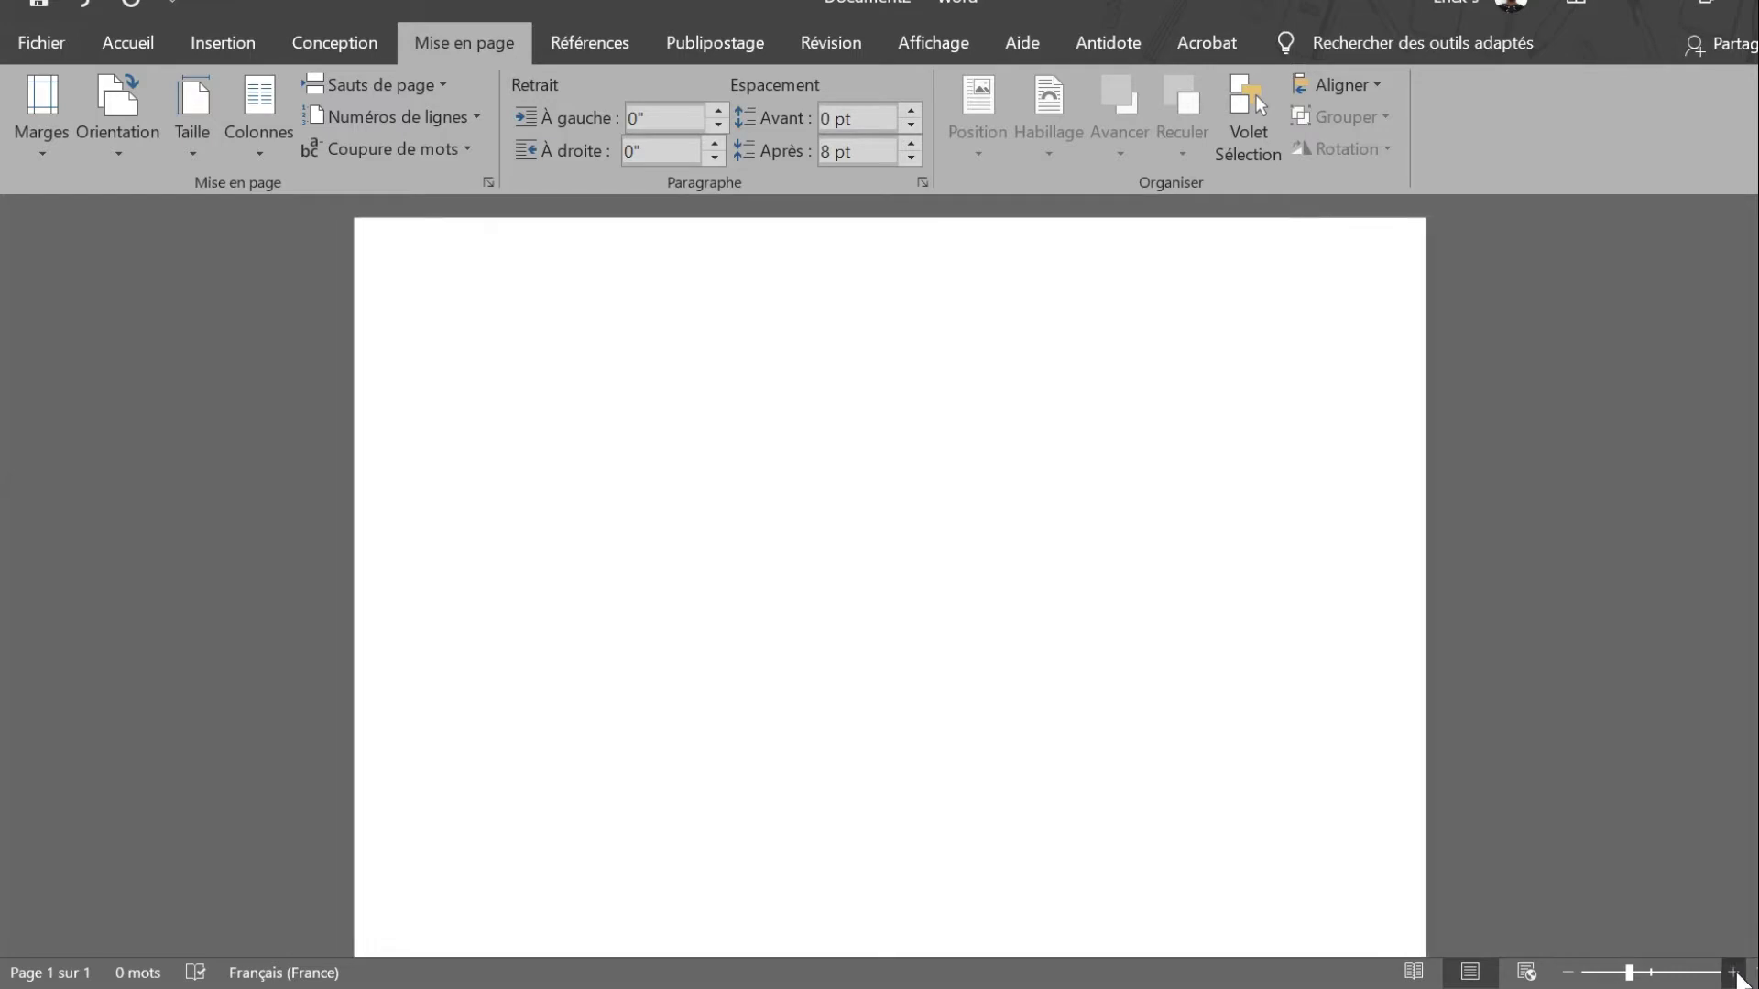
pyautogui.click(1571, 973)
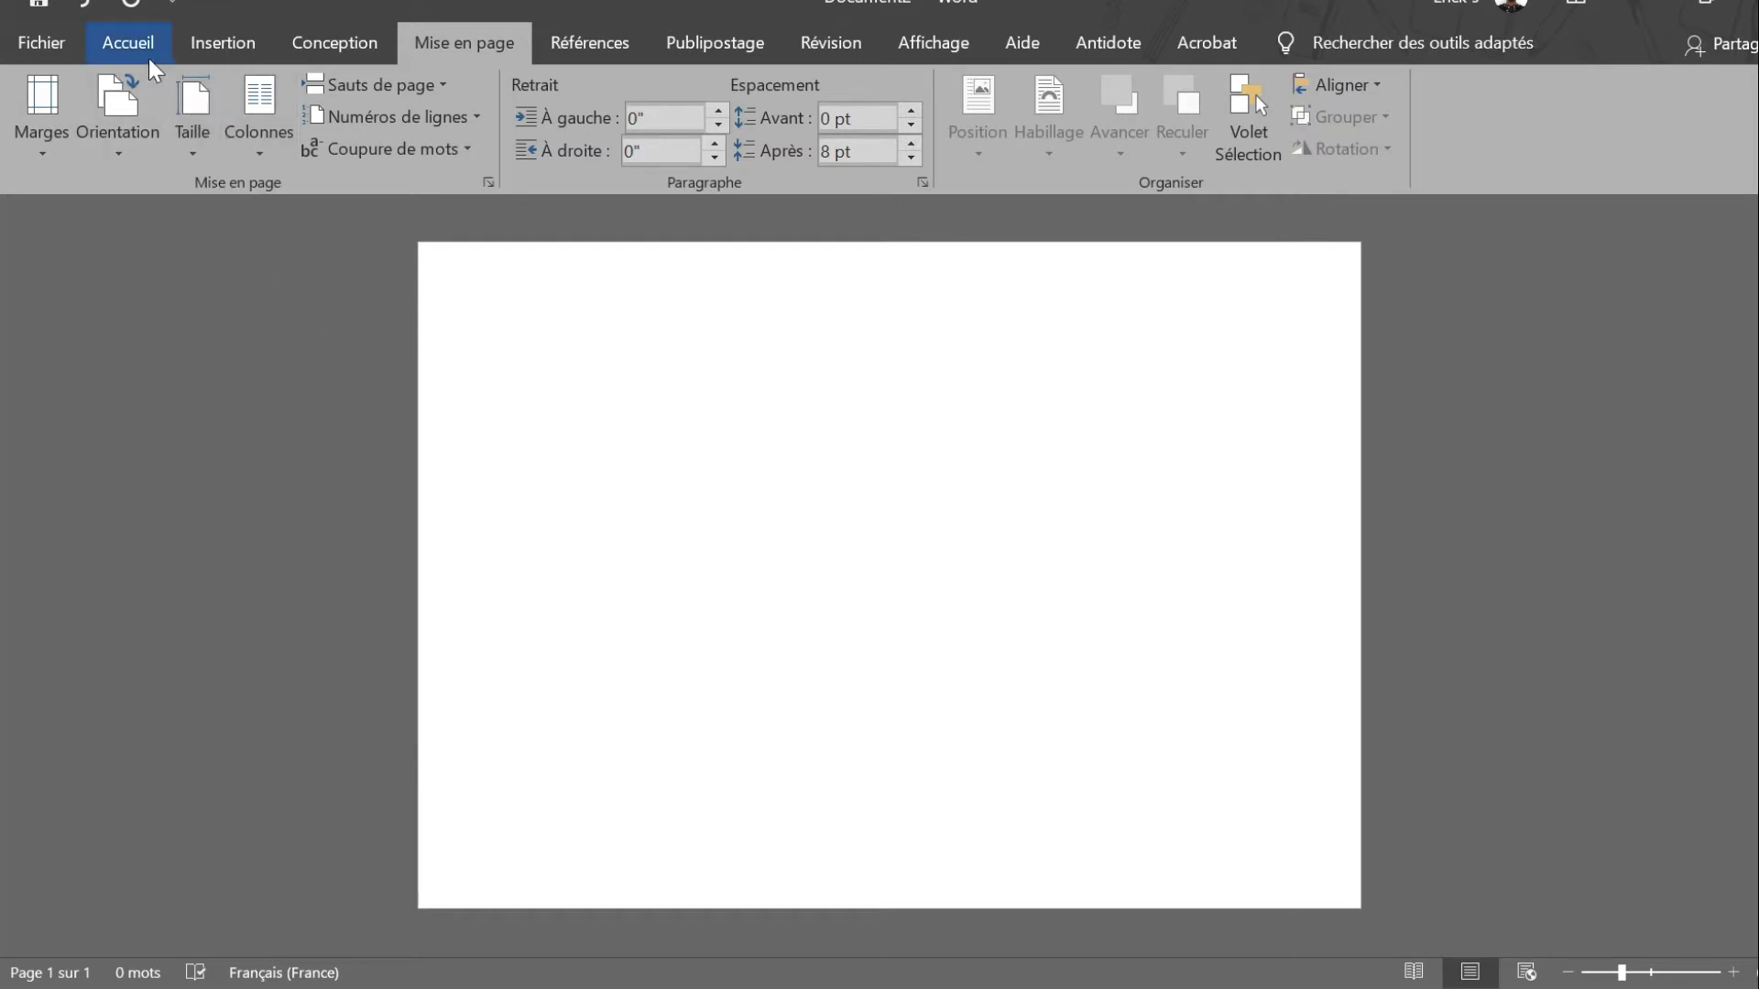
pyautogui.click(207, 42)
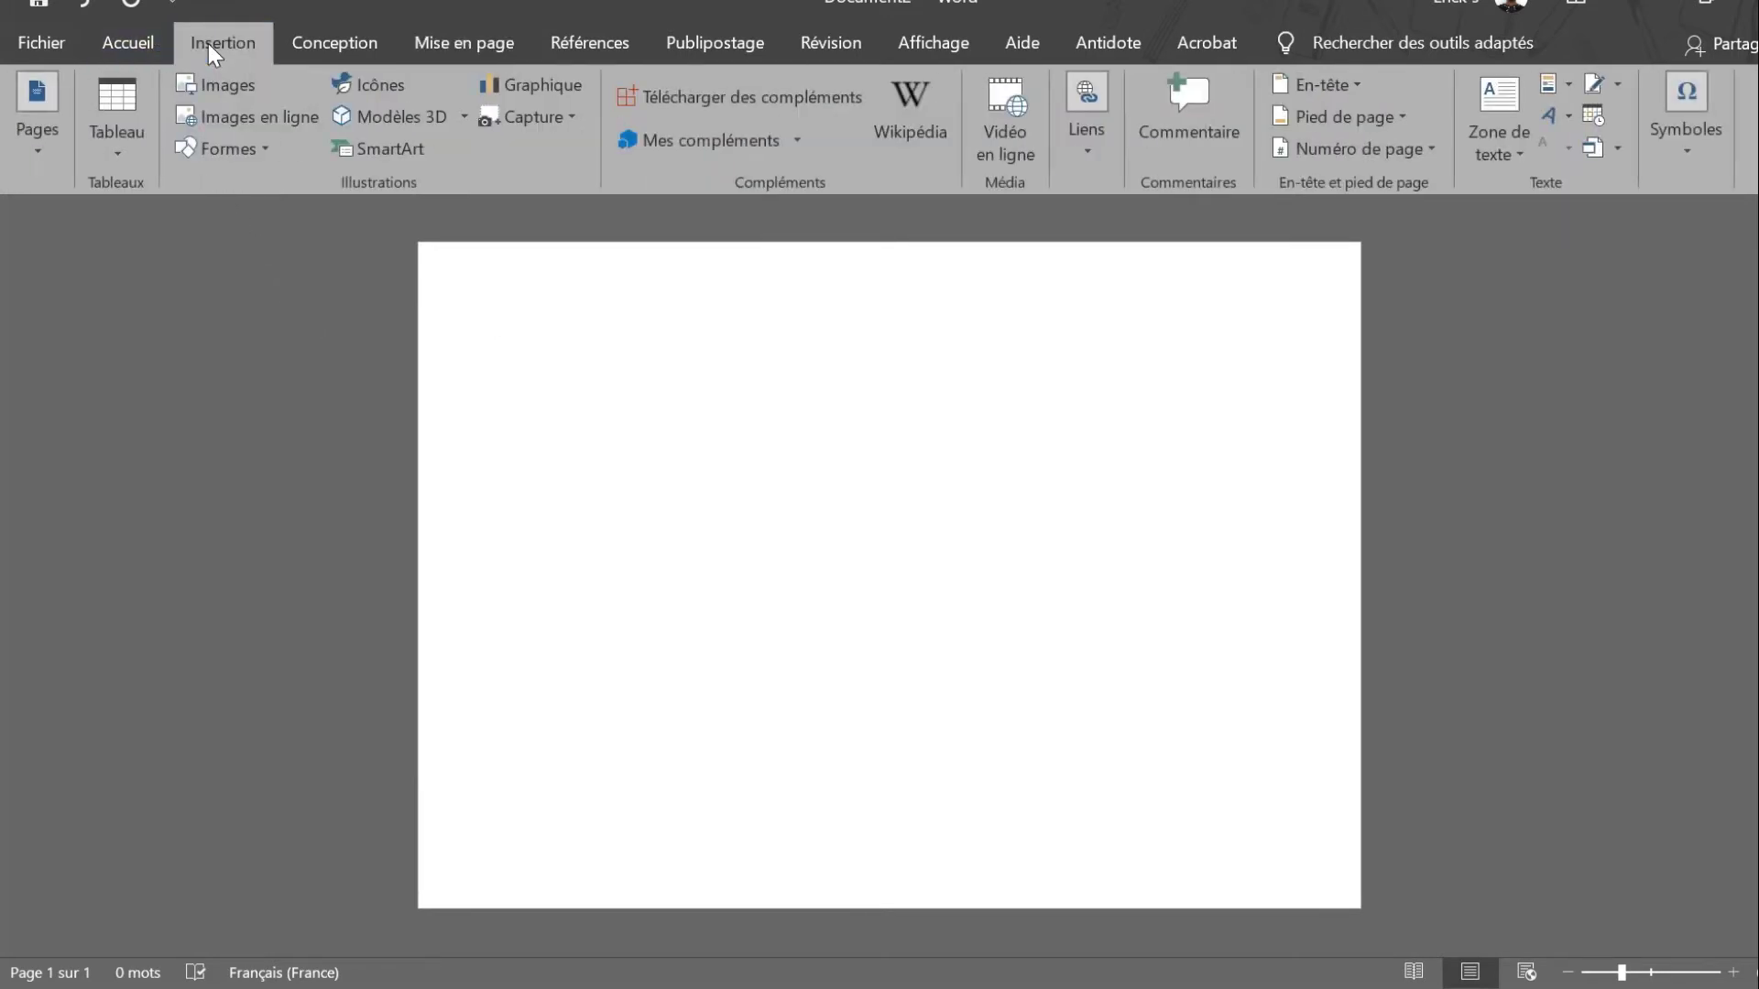
pyautogui.click(268, 148)
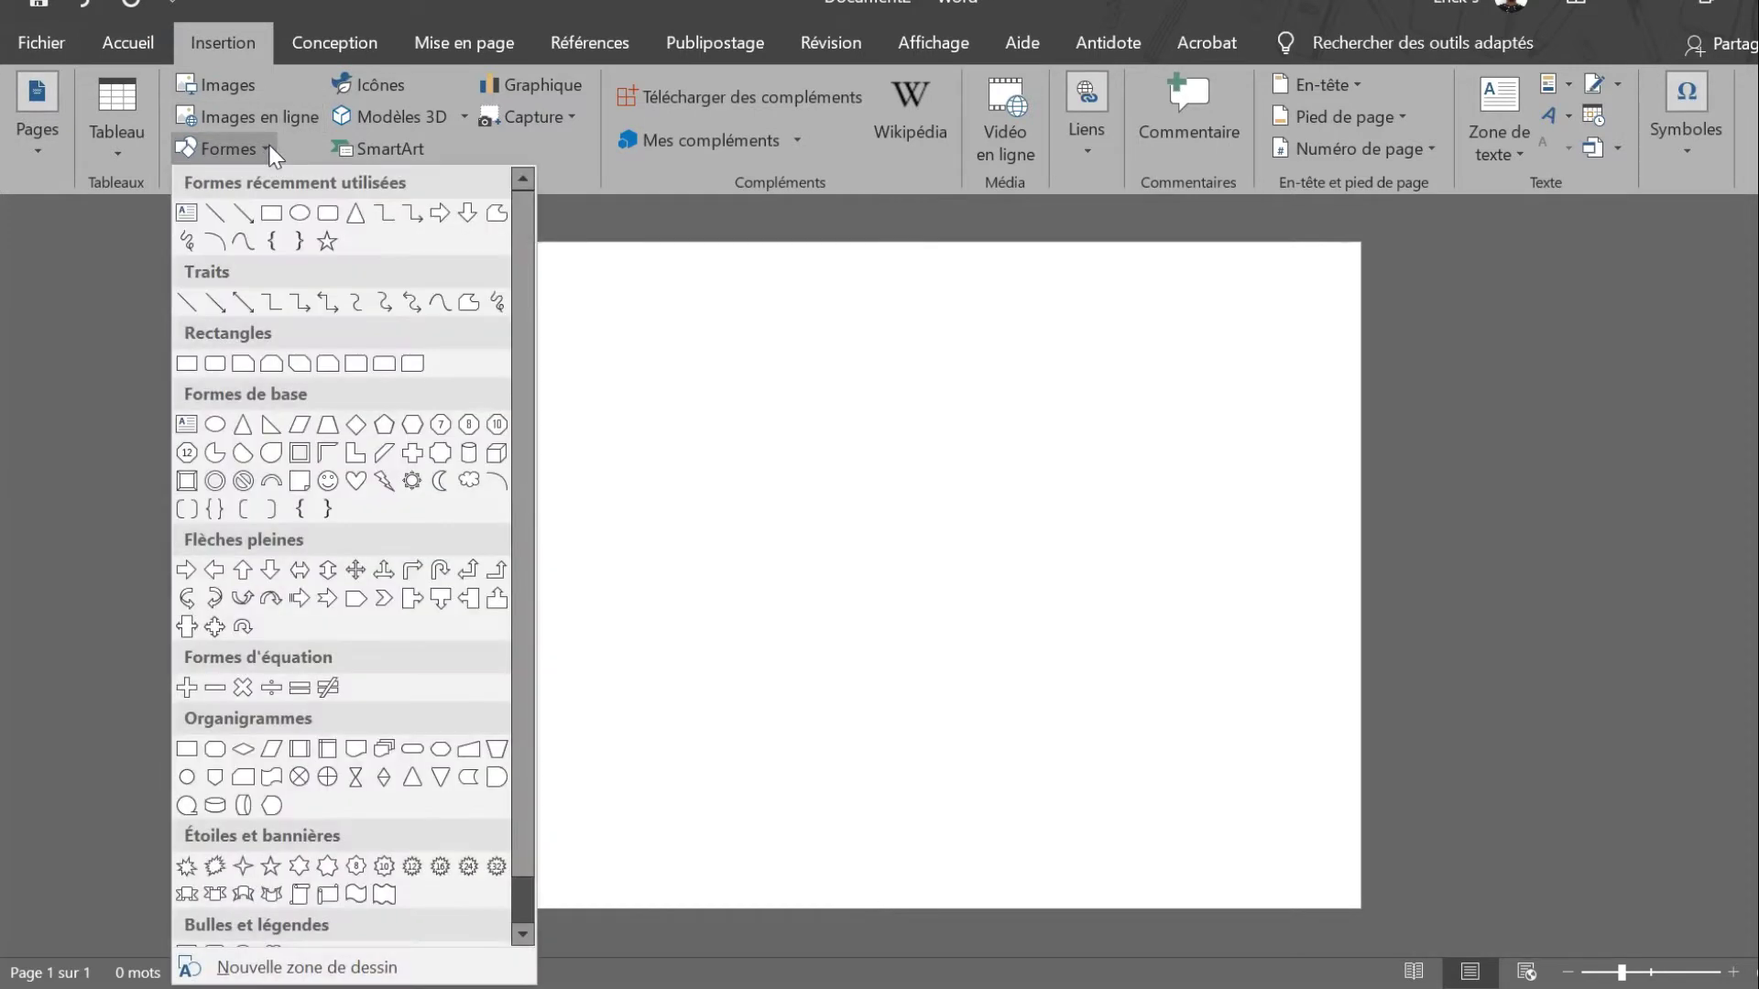
pyautogui.click(272, 216)
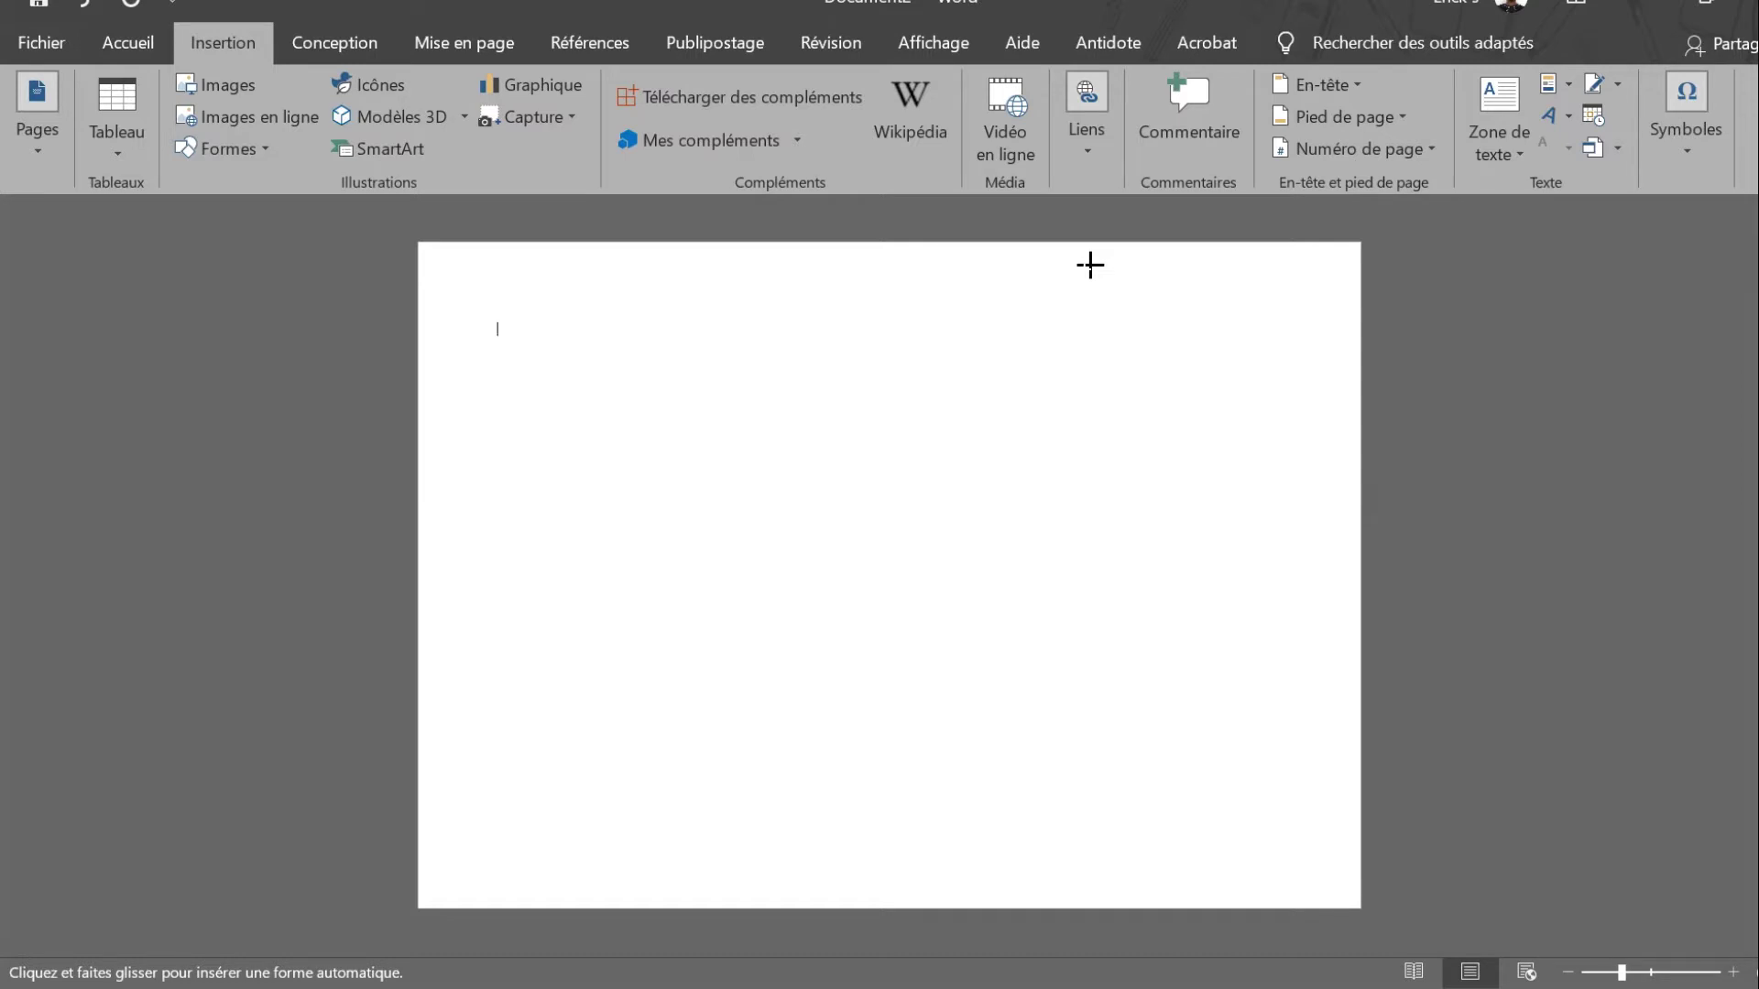
# Step: Display the ruler and draw a full-height rectangle about 8.24" high and 3.73" wide along the page's right edge
pyautogui.click(926, 58)
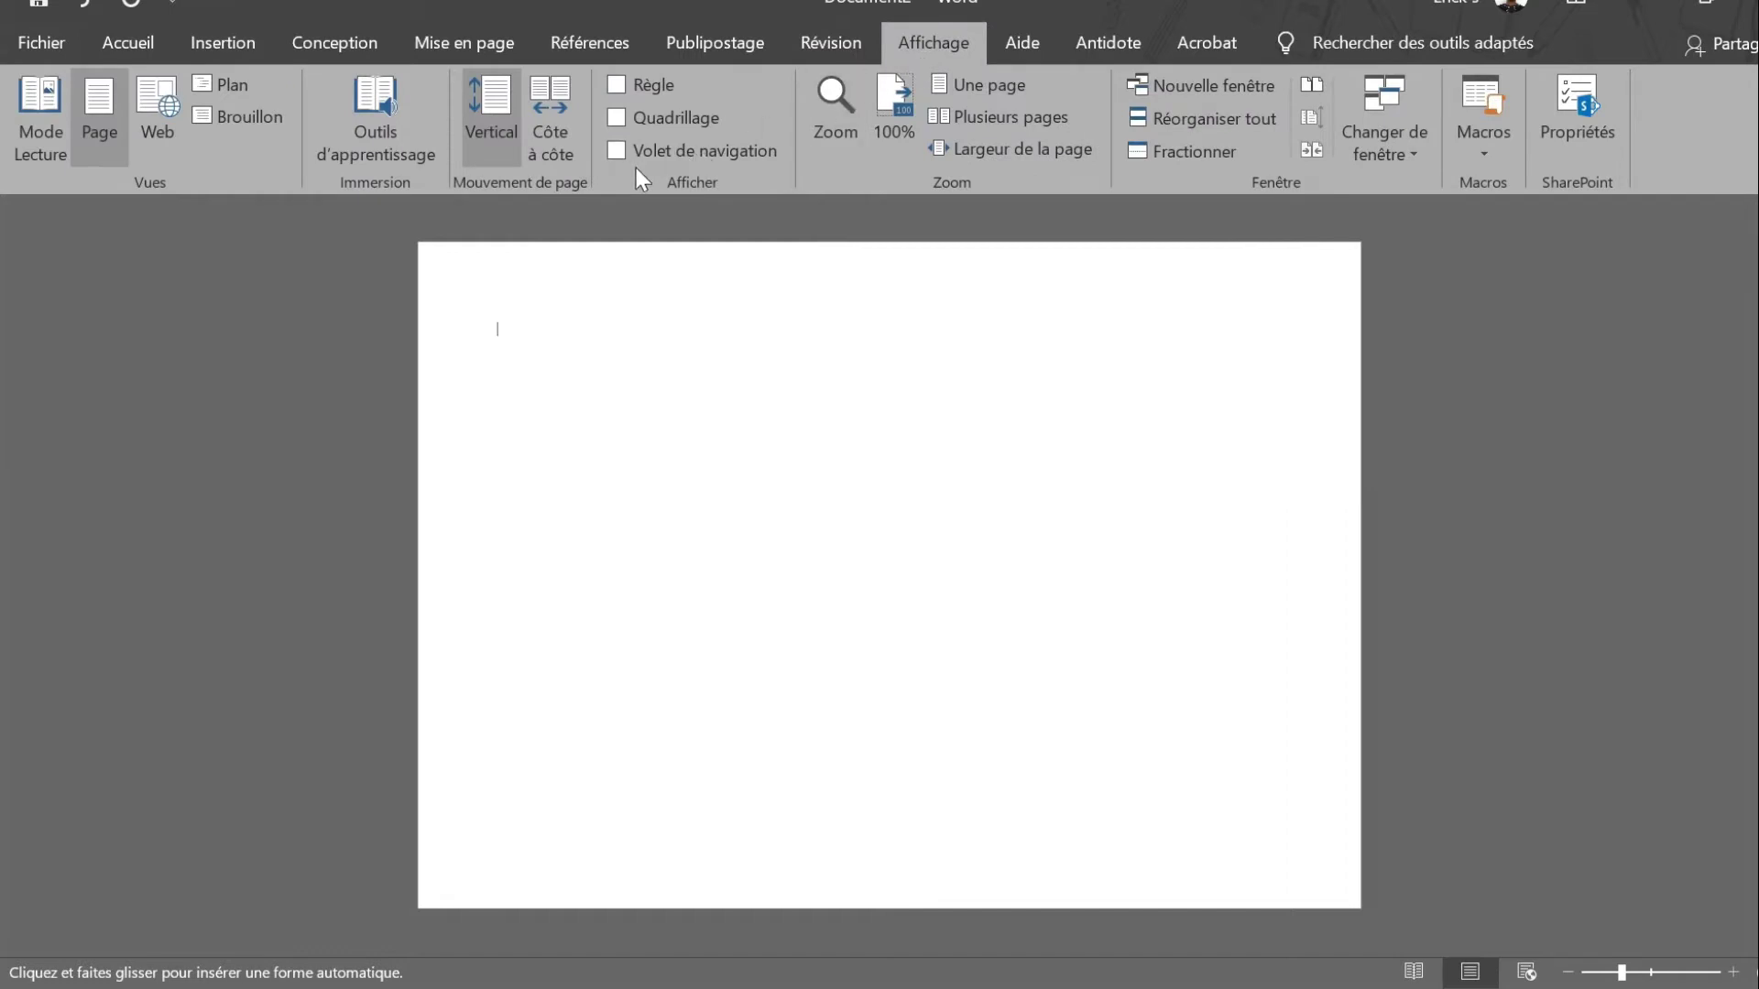
pyautogui.click(617, 84)
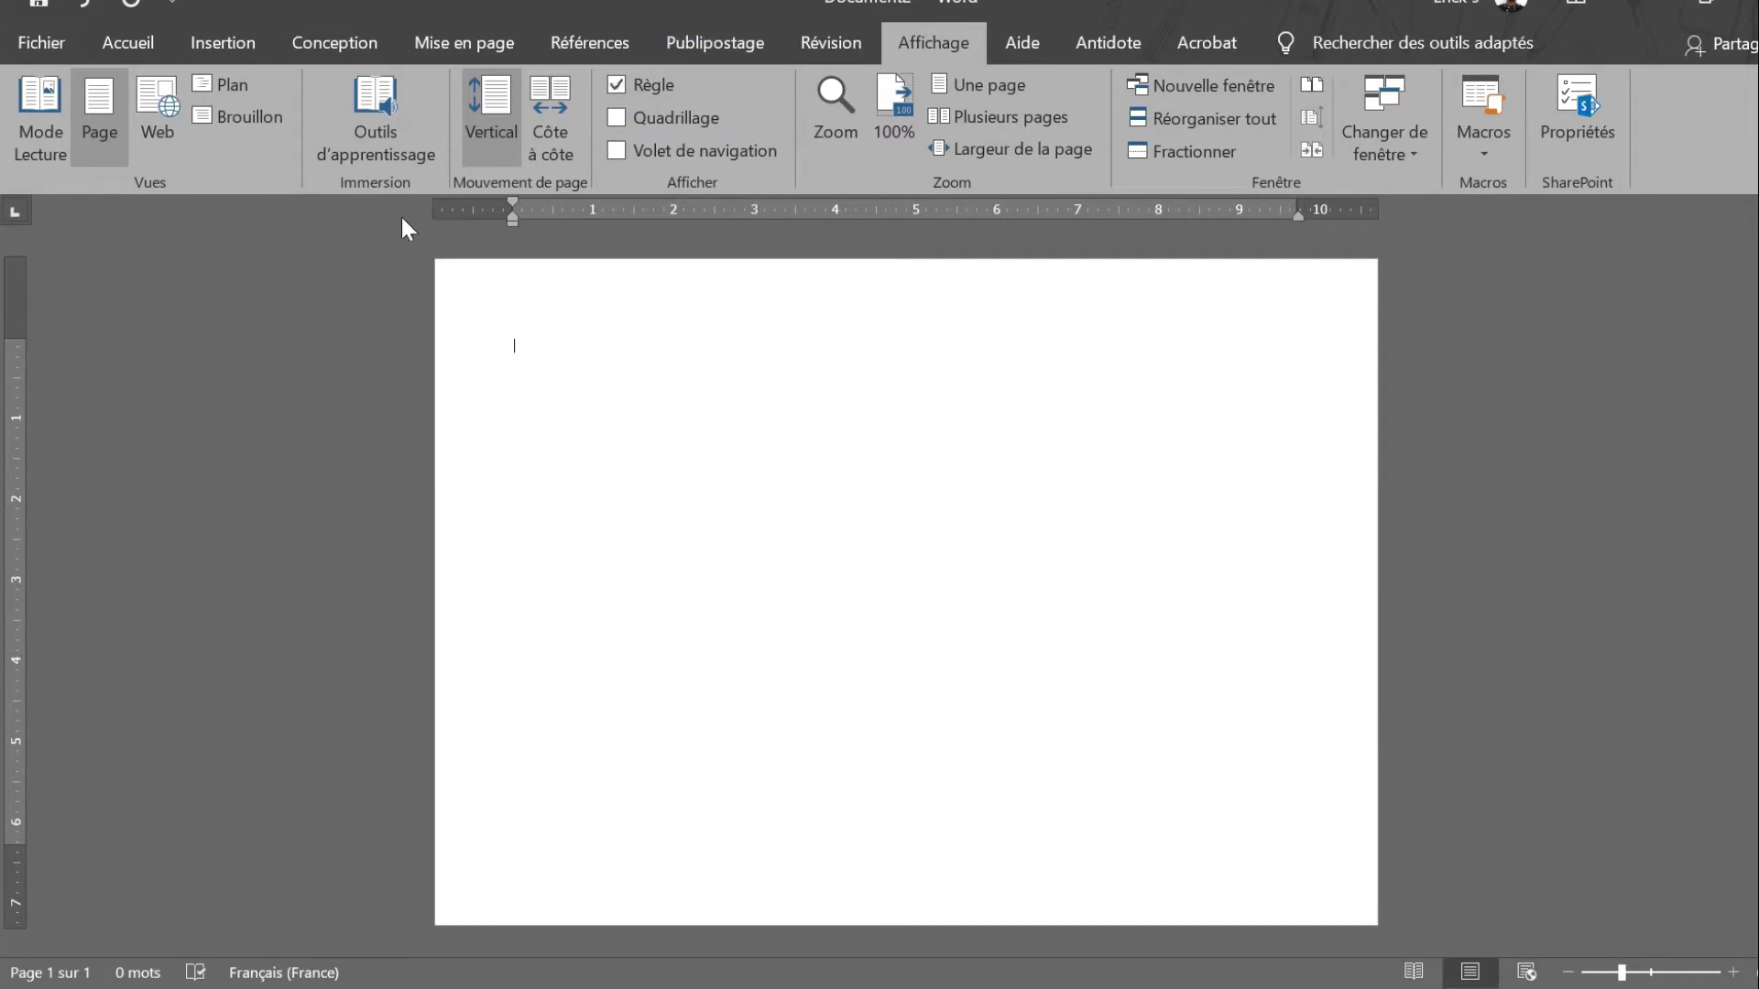
pyautogui.click(213, 42)
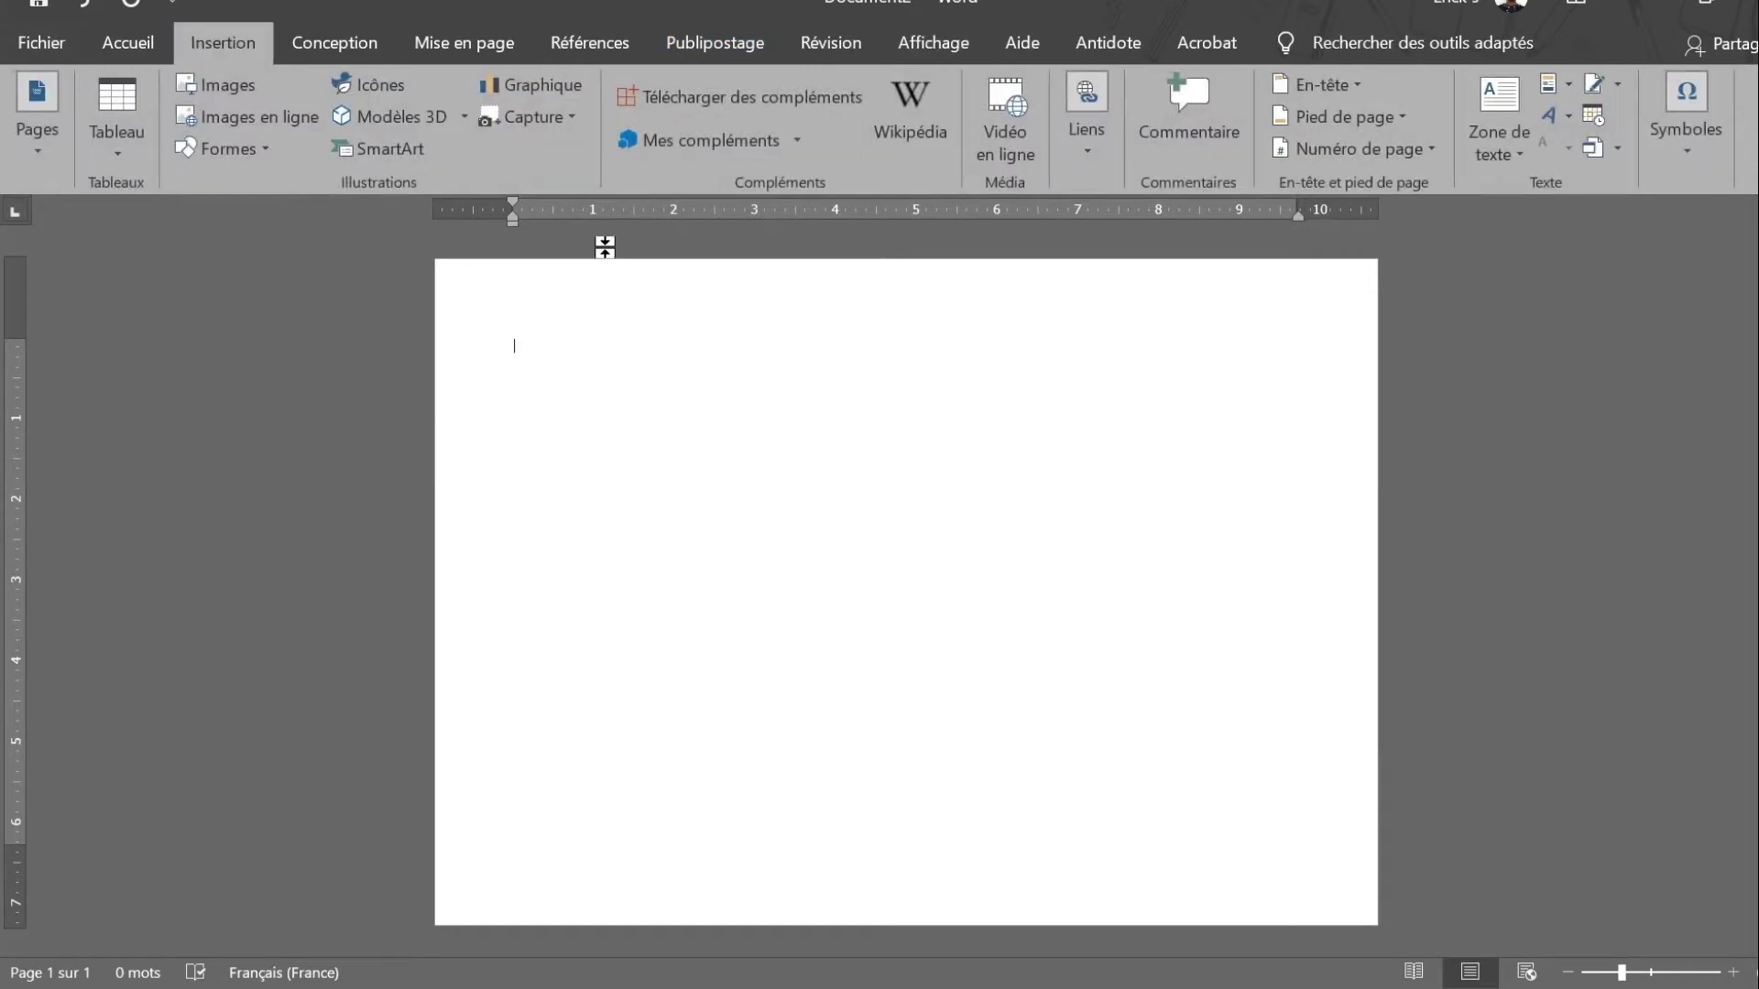
pyautogui.click(260, 147)
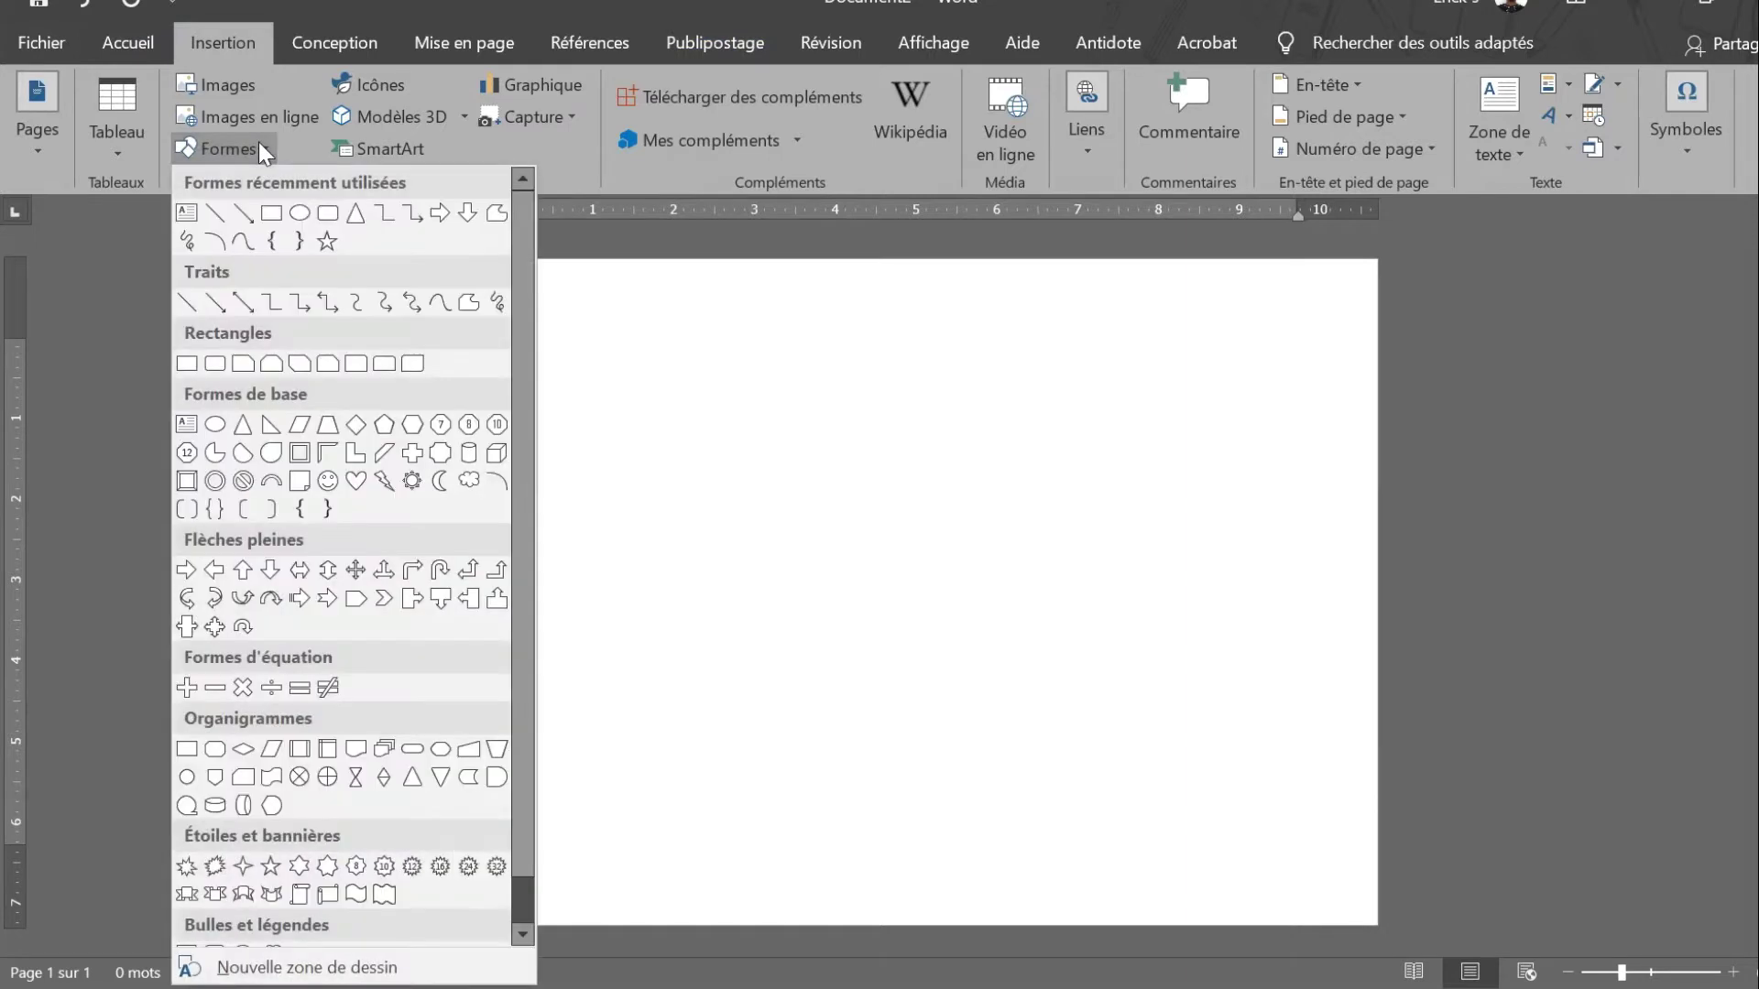
pyautogui.click(271, 213)
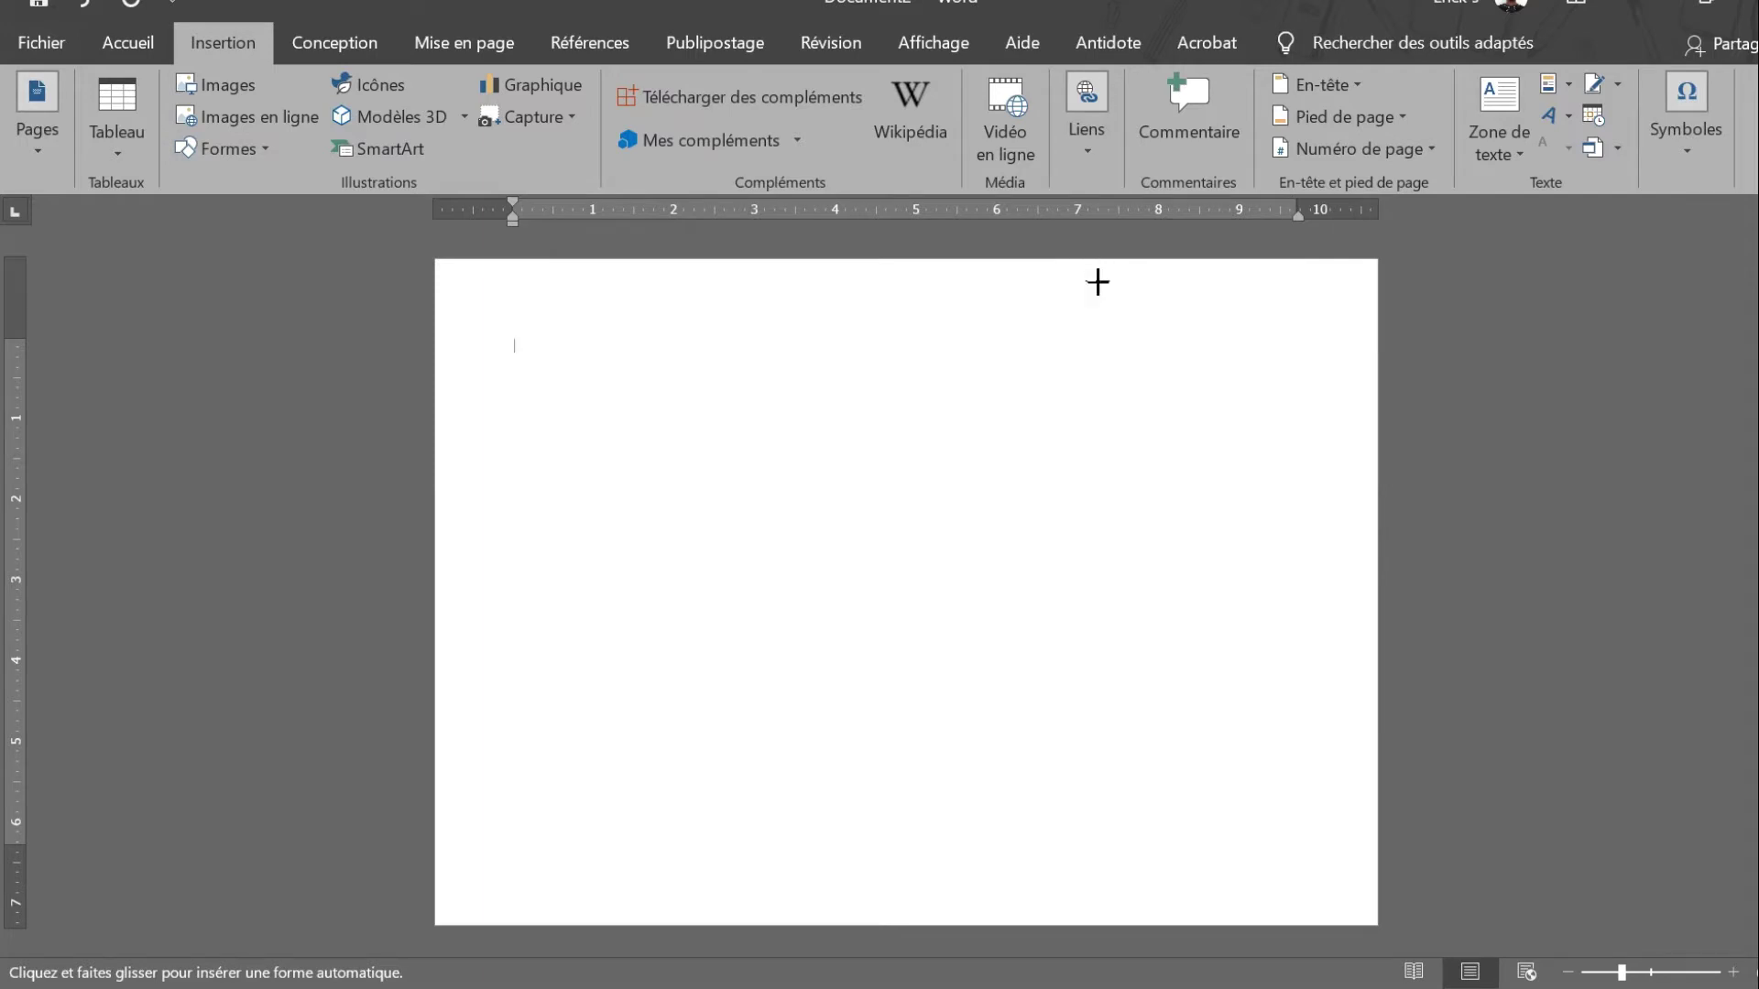
pyautogui.moveTo(1096, 283); pyautogui.dragTo(1382, 931)
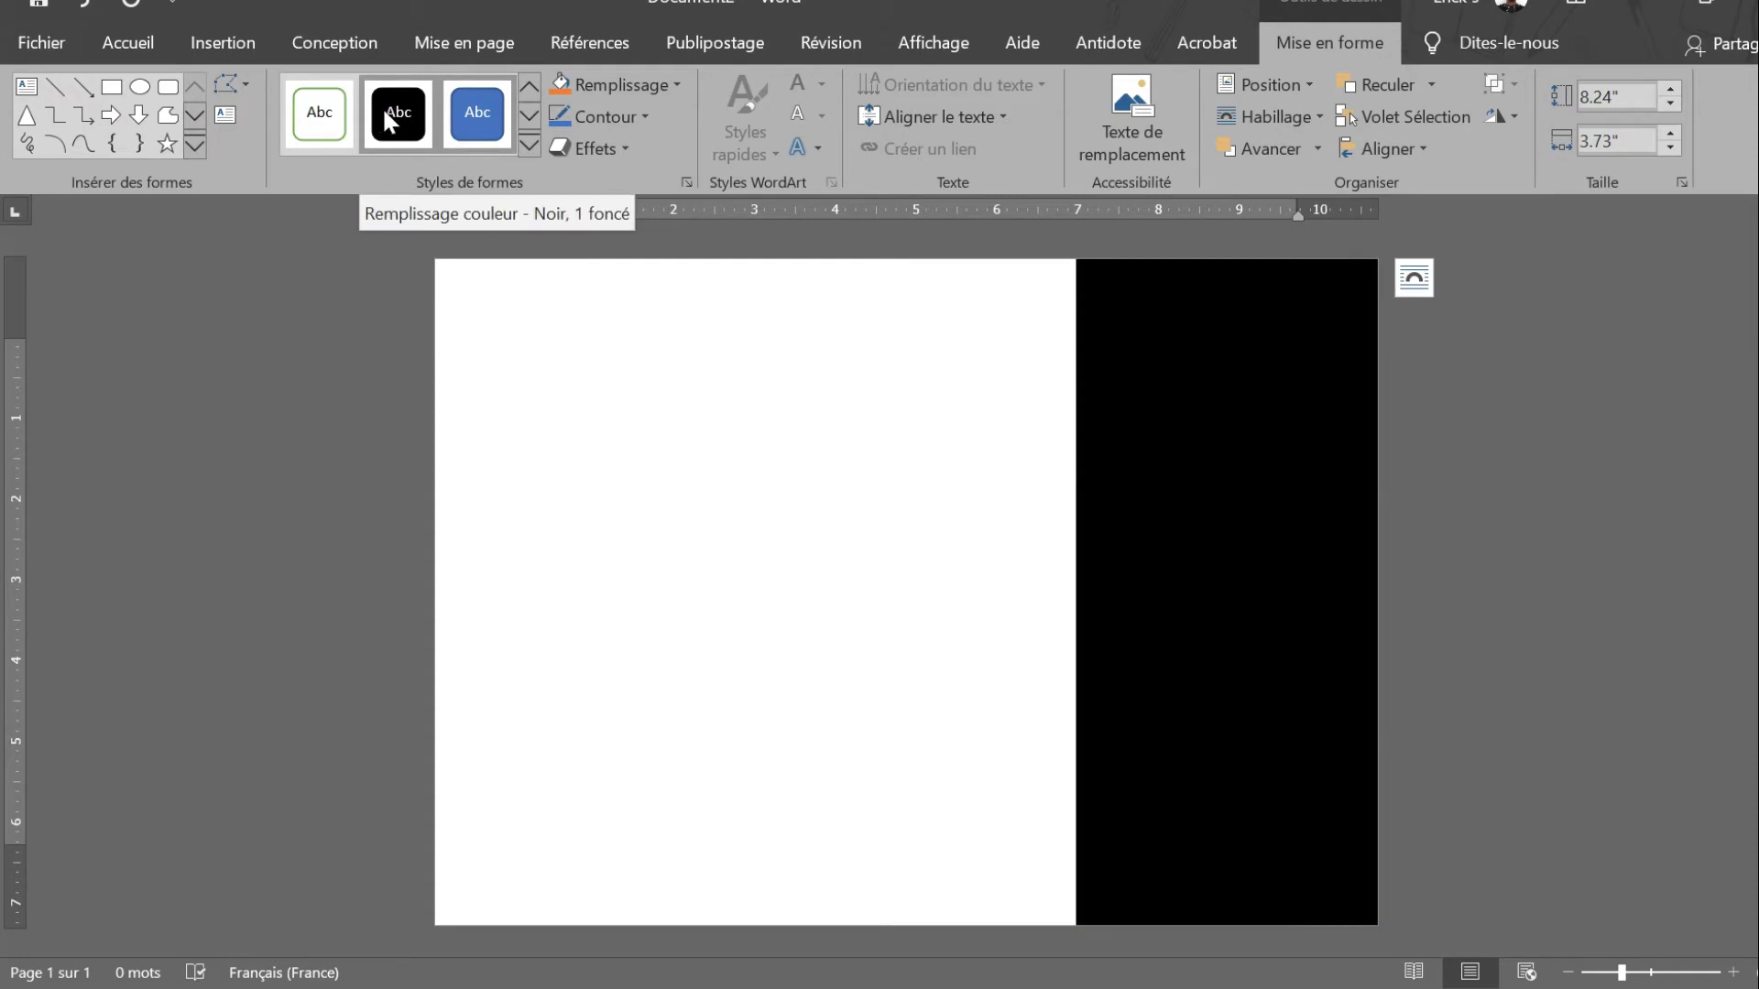
# Step: Examine the theme styles and the detailed fill, effect and layout format settings available for the rectangle
pyautogui.click(529, 147)
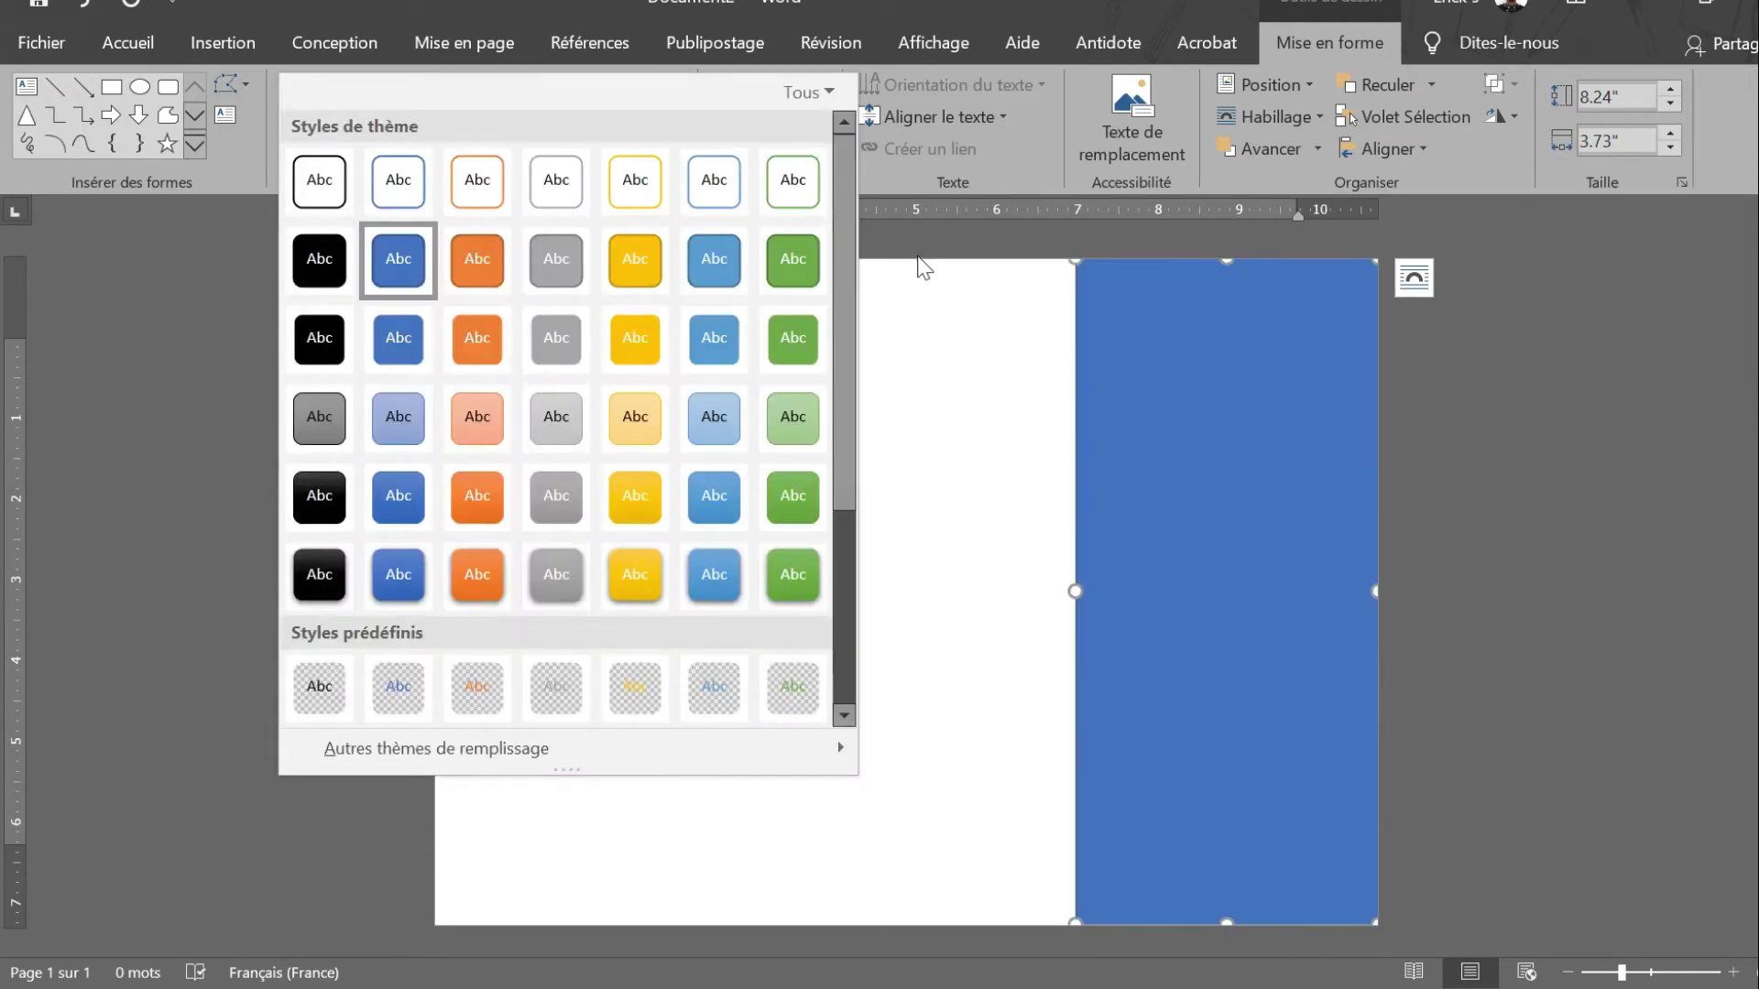
pyautogui.click(929, 260)
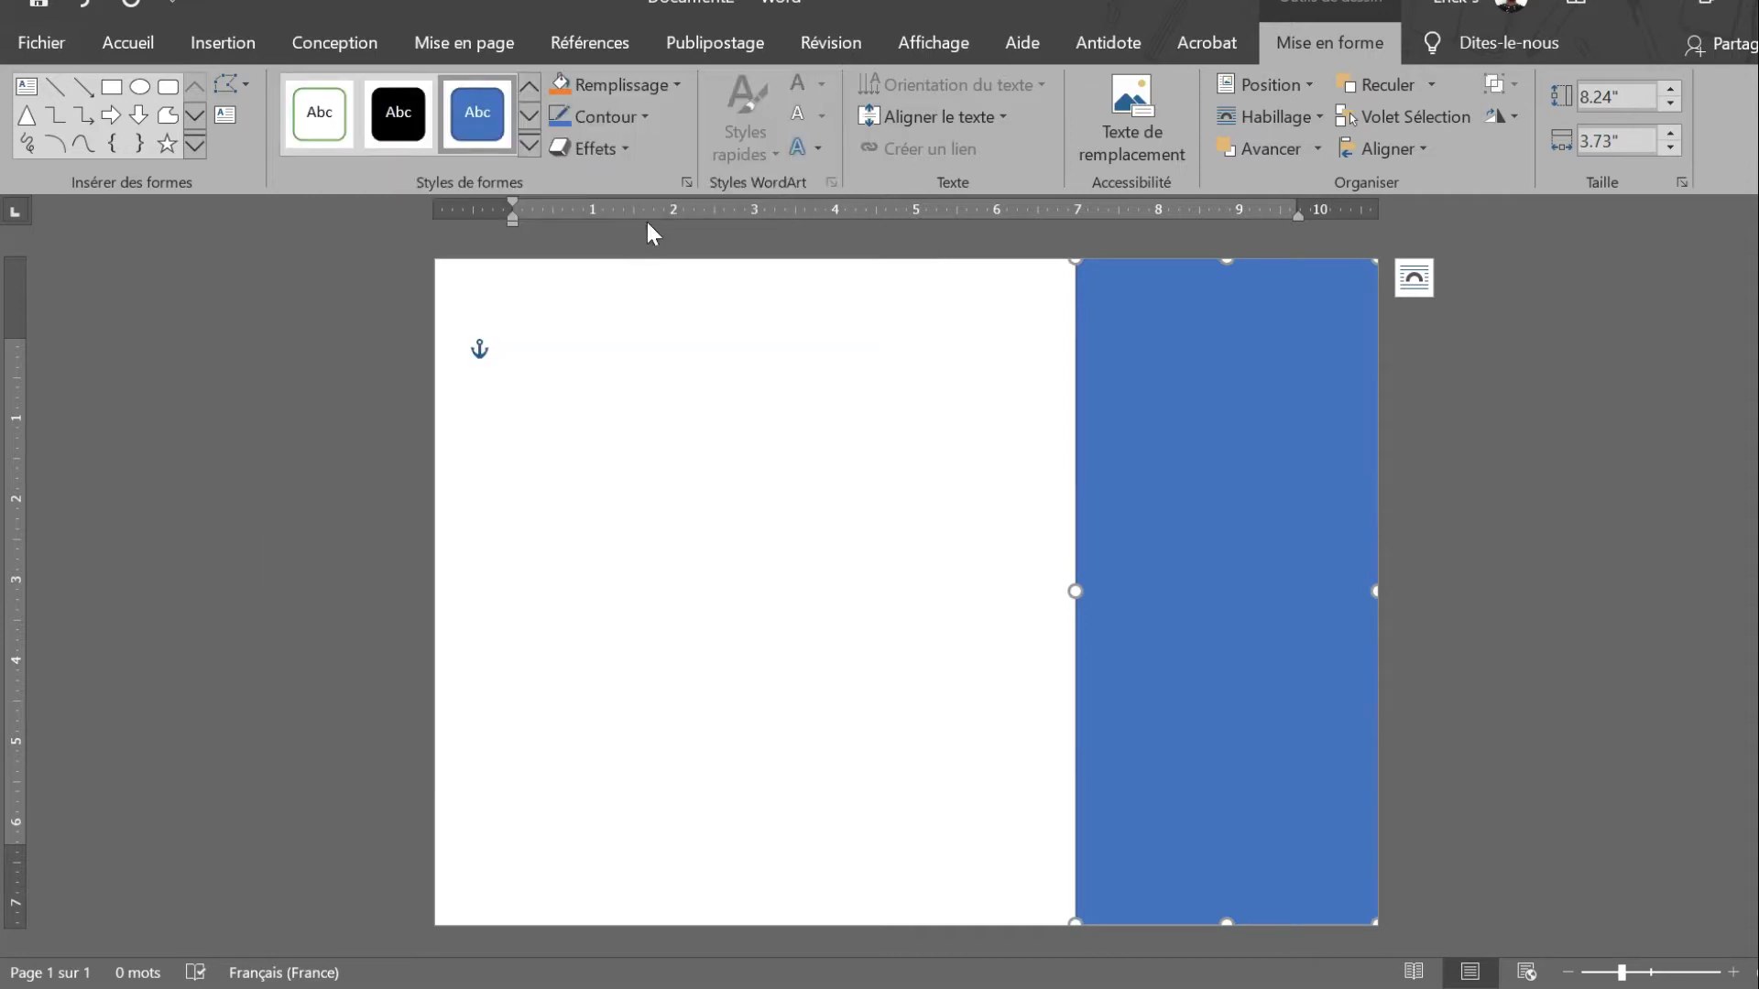
pyautogui.click(684, 177)
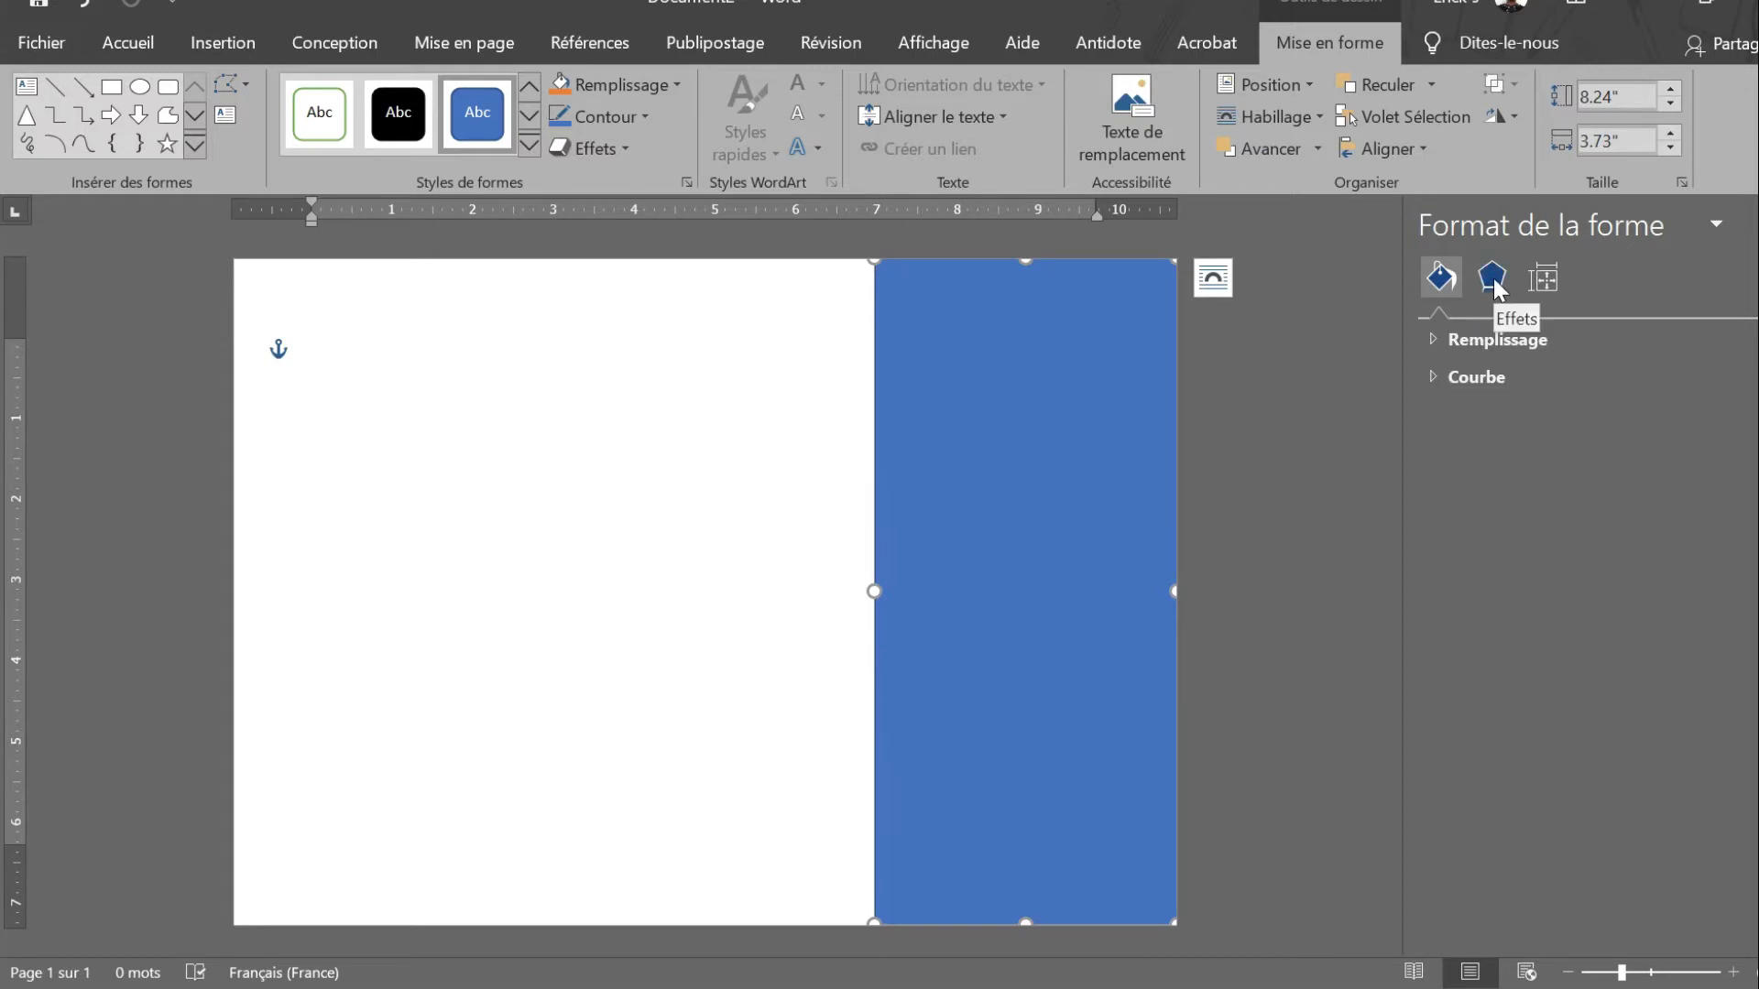
pyautogui.click(1493, 279)
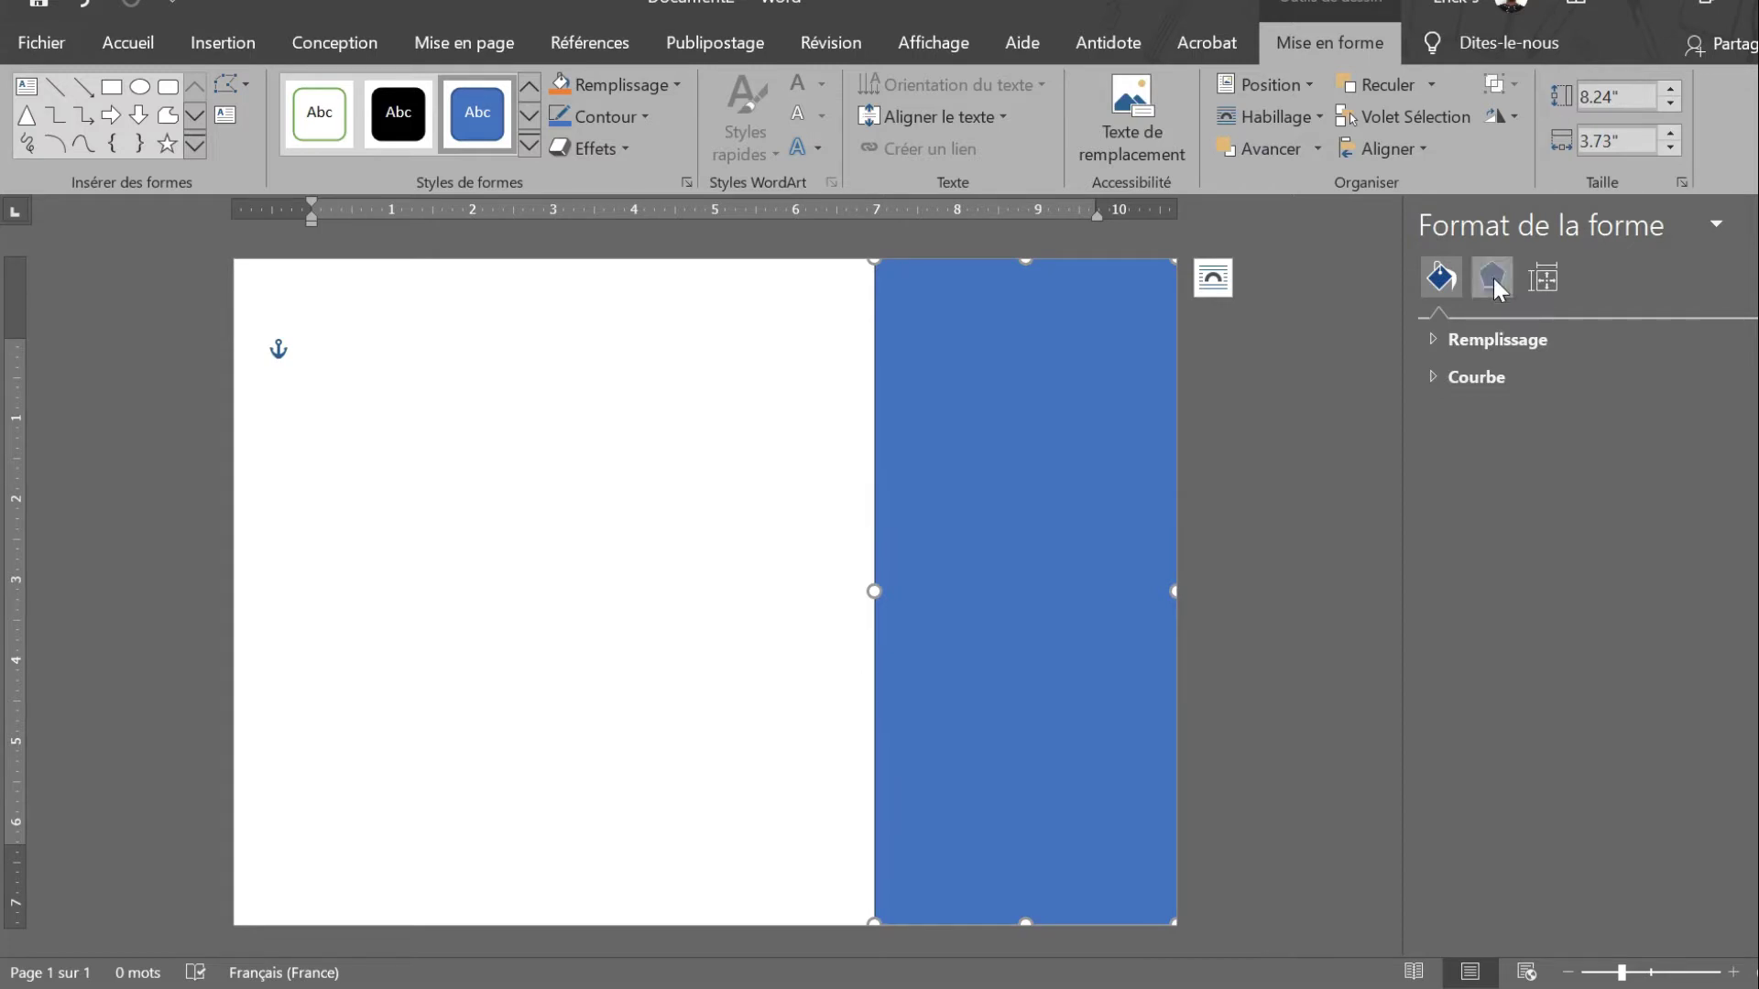
pyautogui.click(1545, 278)
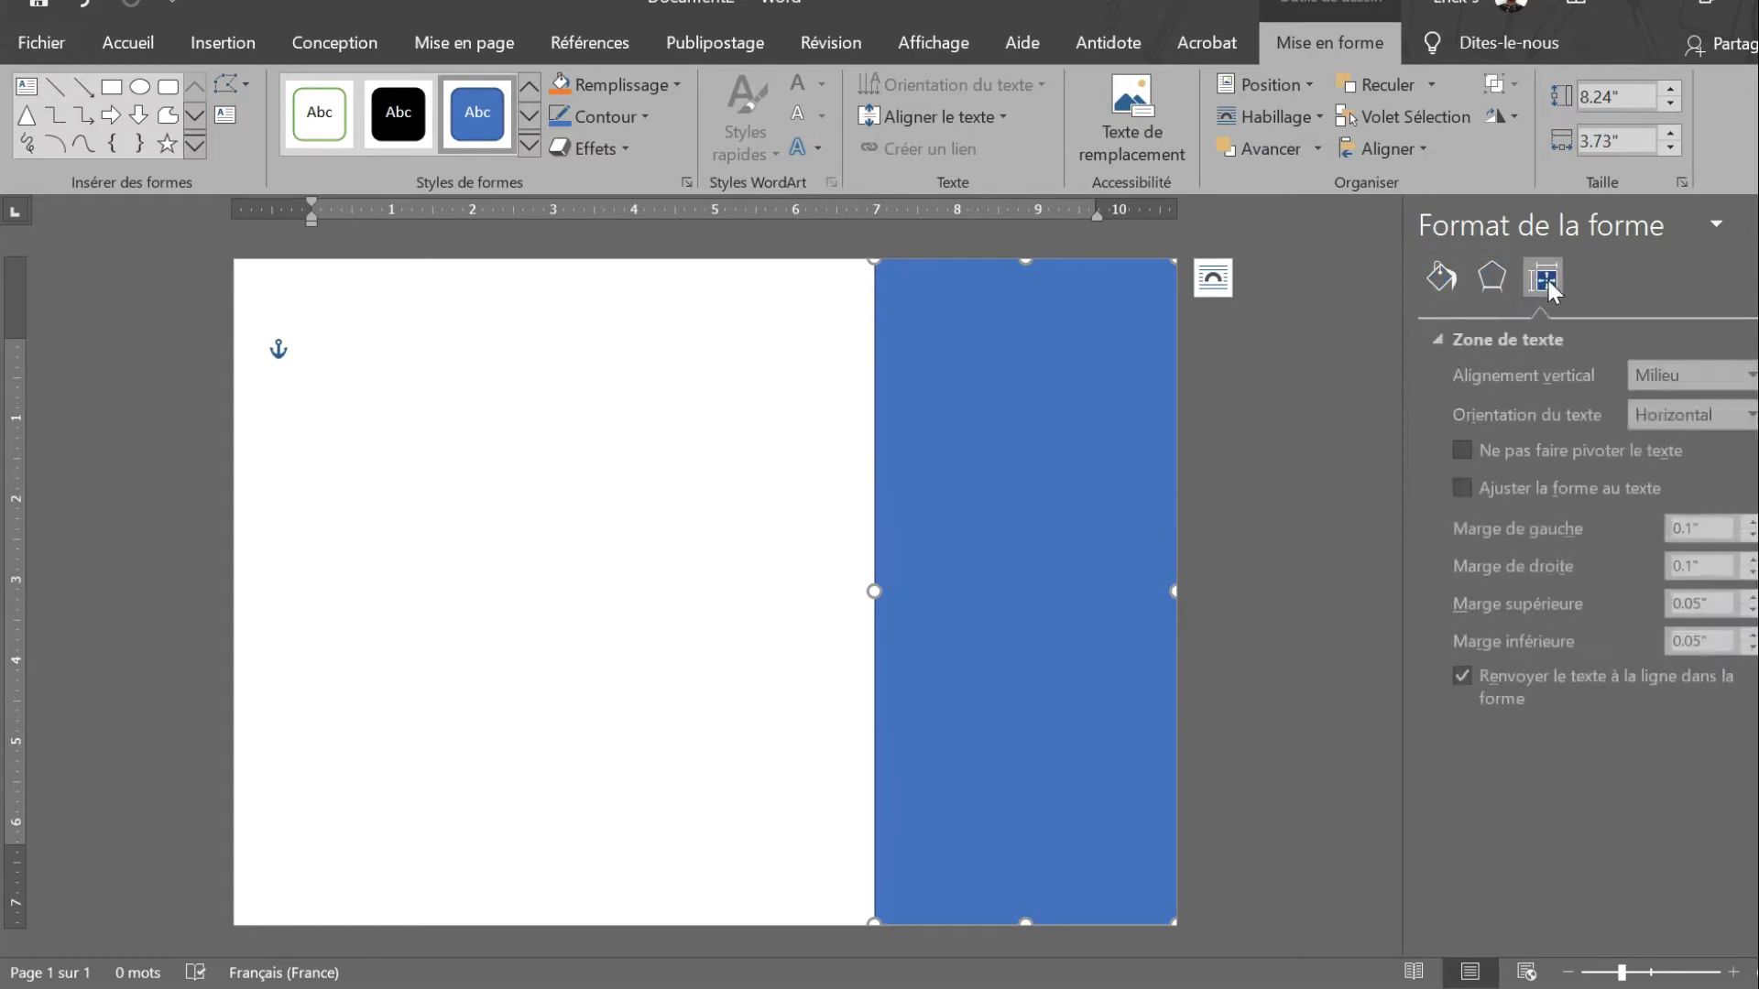
pyautogui.click(1448, 282)
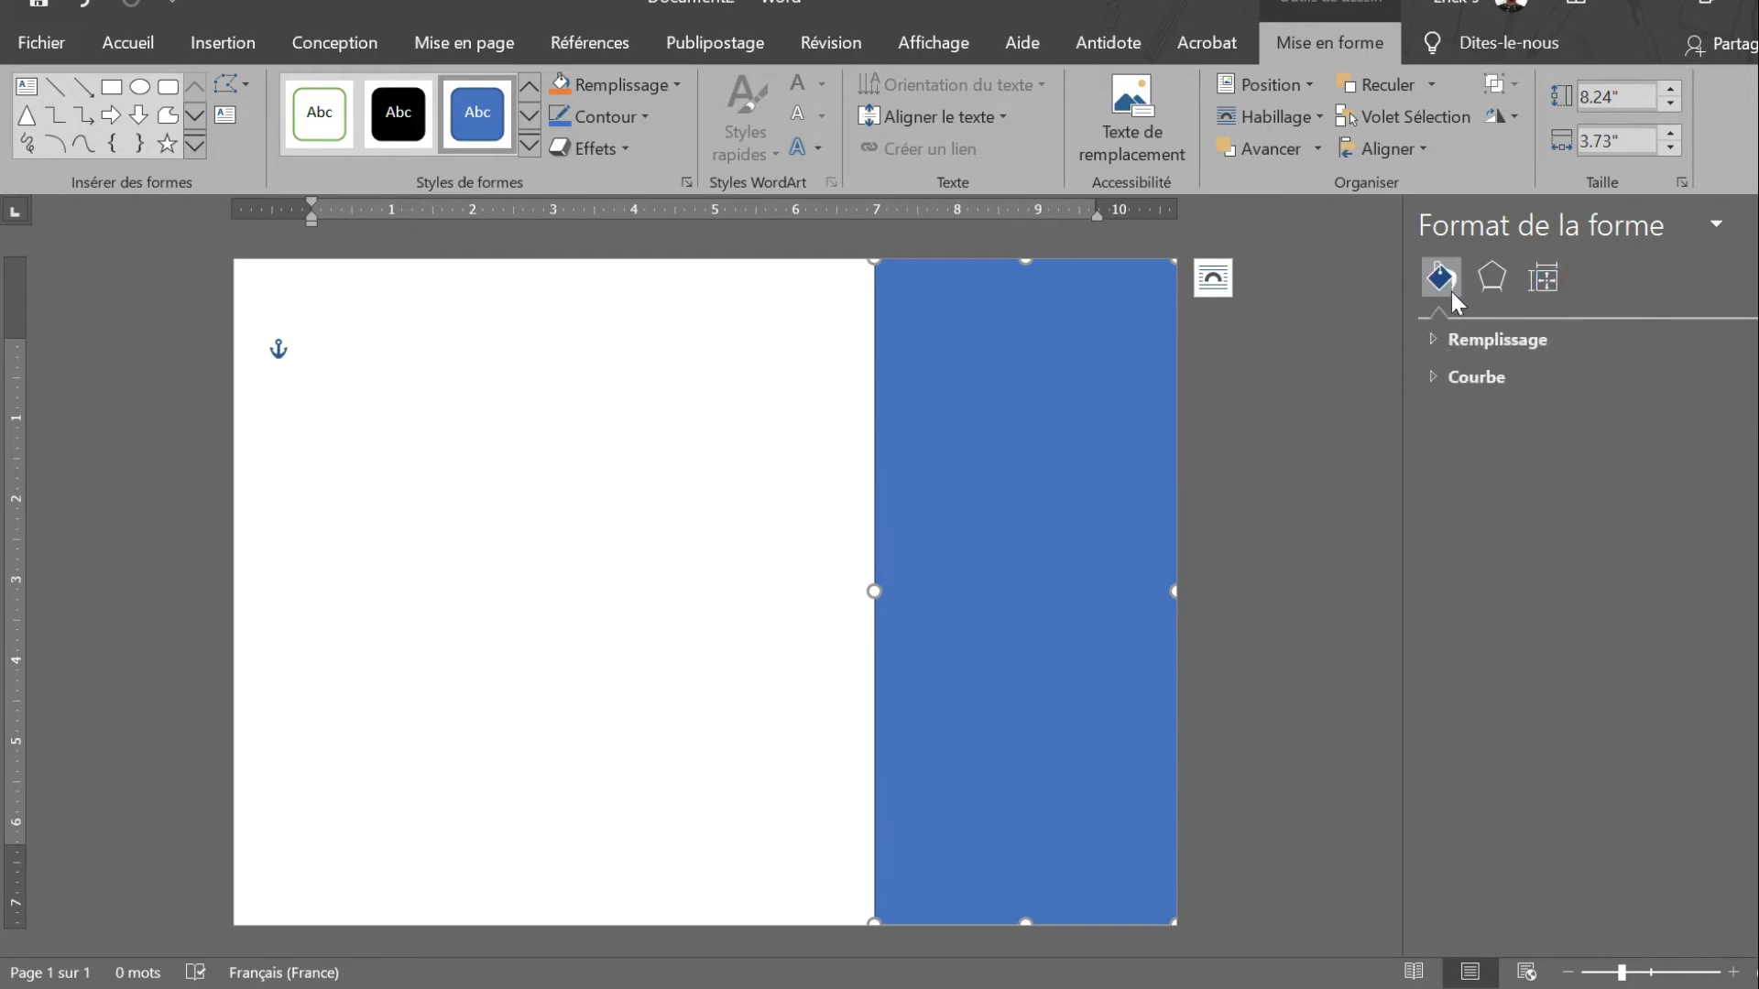
# Step: Try a gradient fill and a picture or texture fill on the rectangle
pyautogui.click(1436, 339)
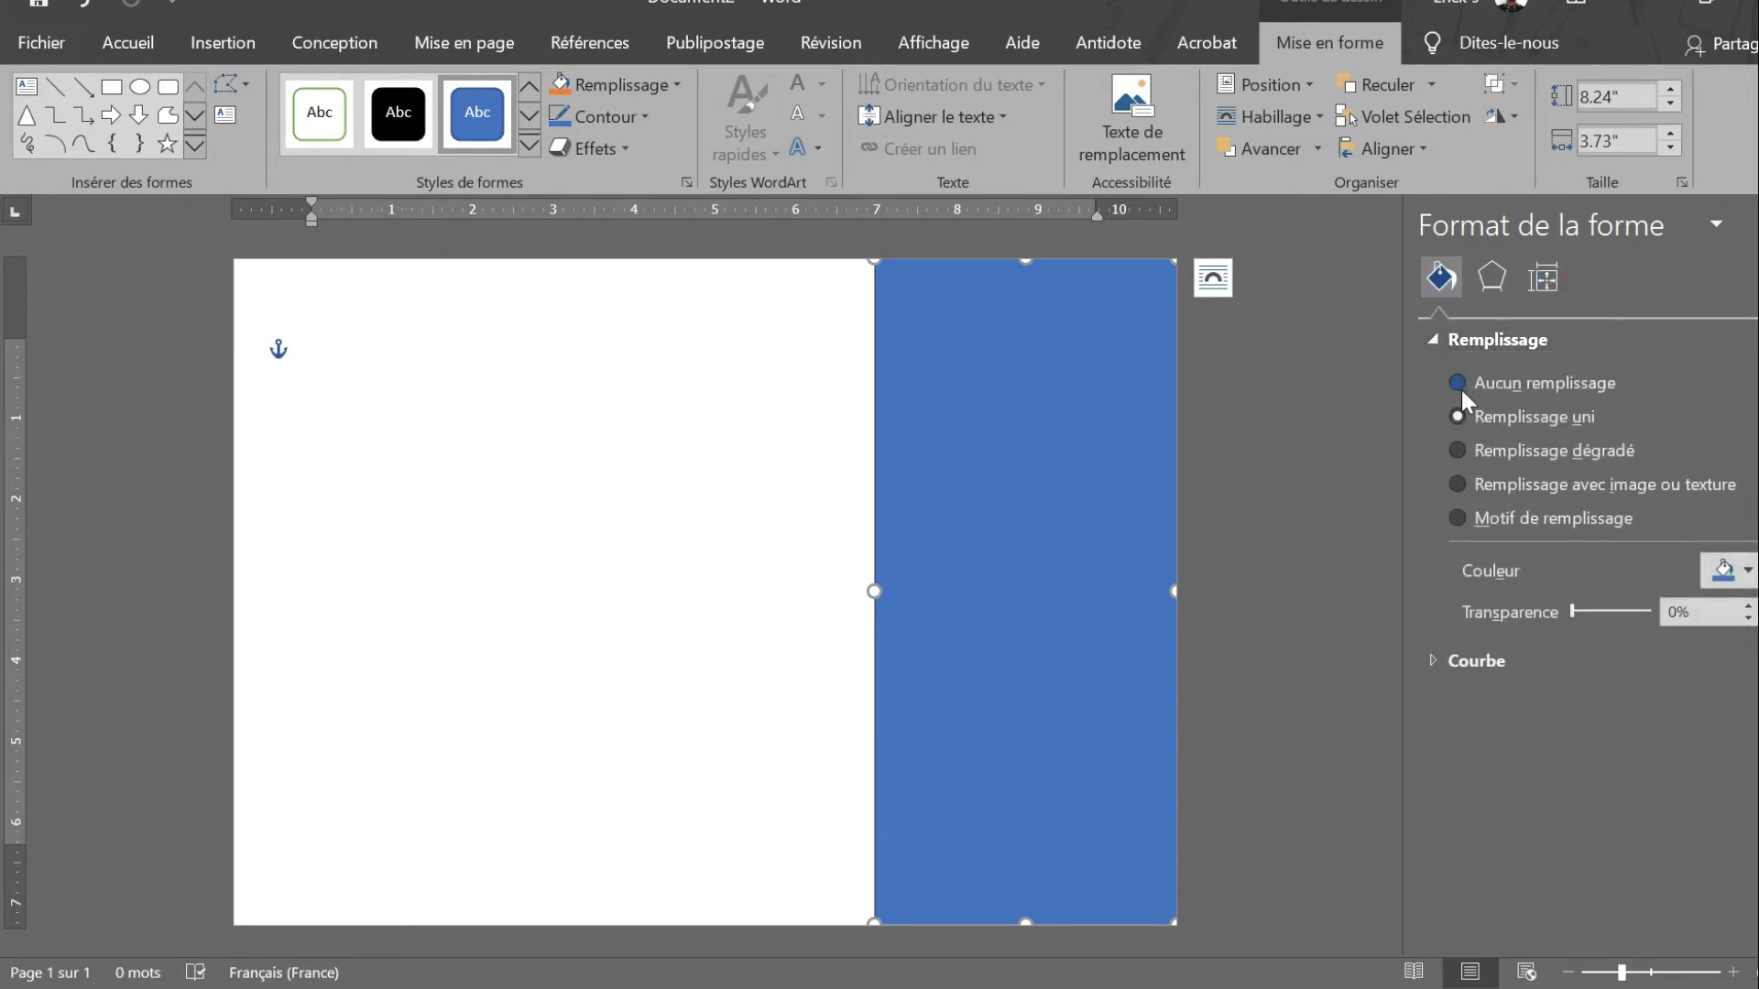
pyautogui.click(1460, 447)
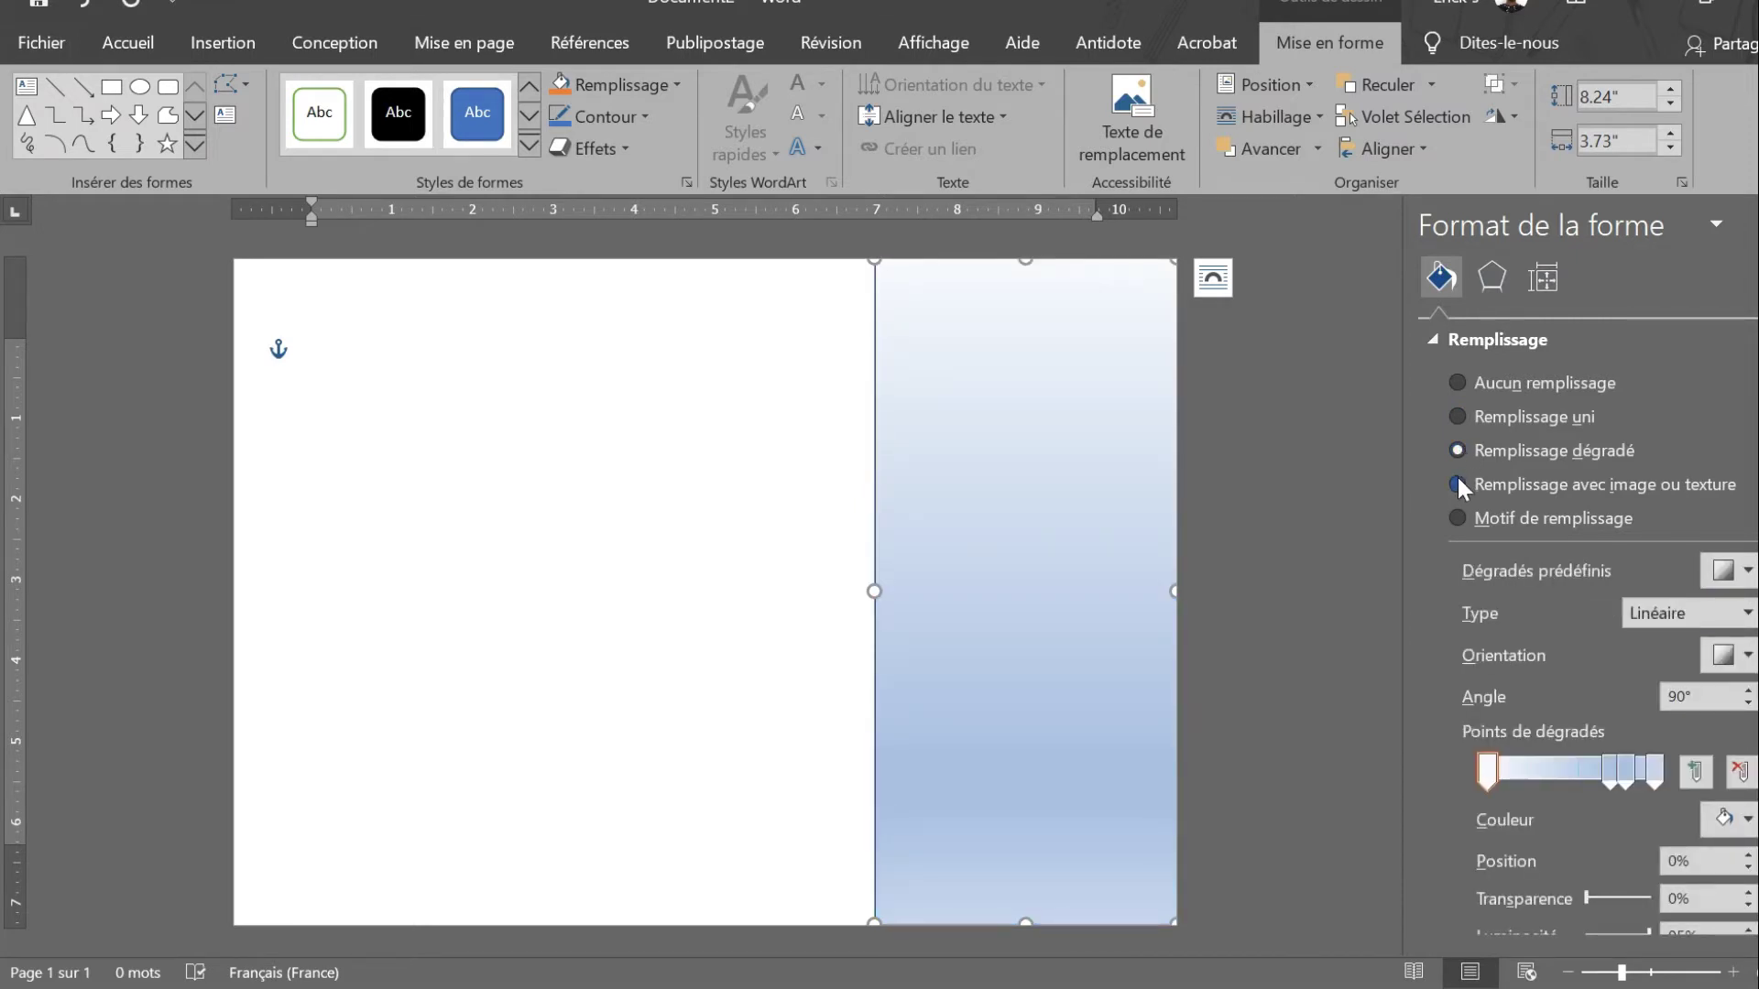
pyautogui.click(1458, 483)
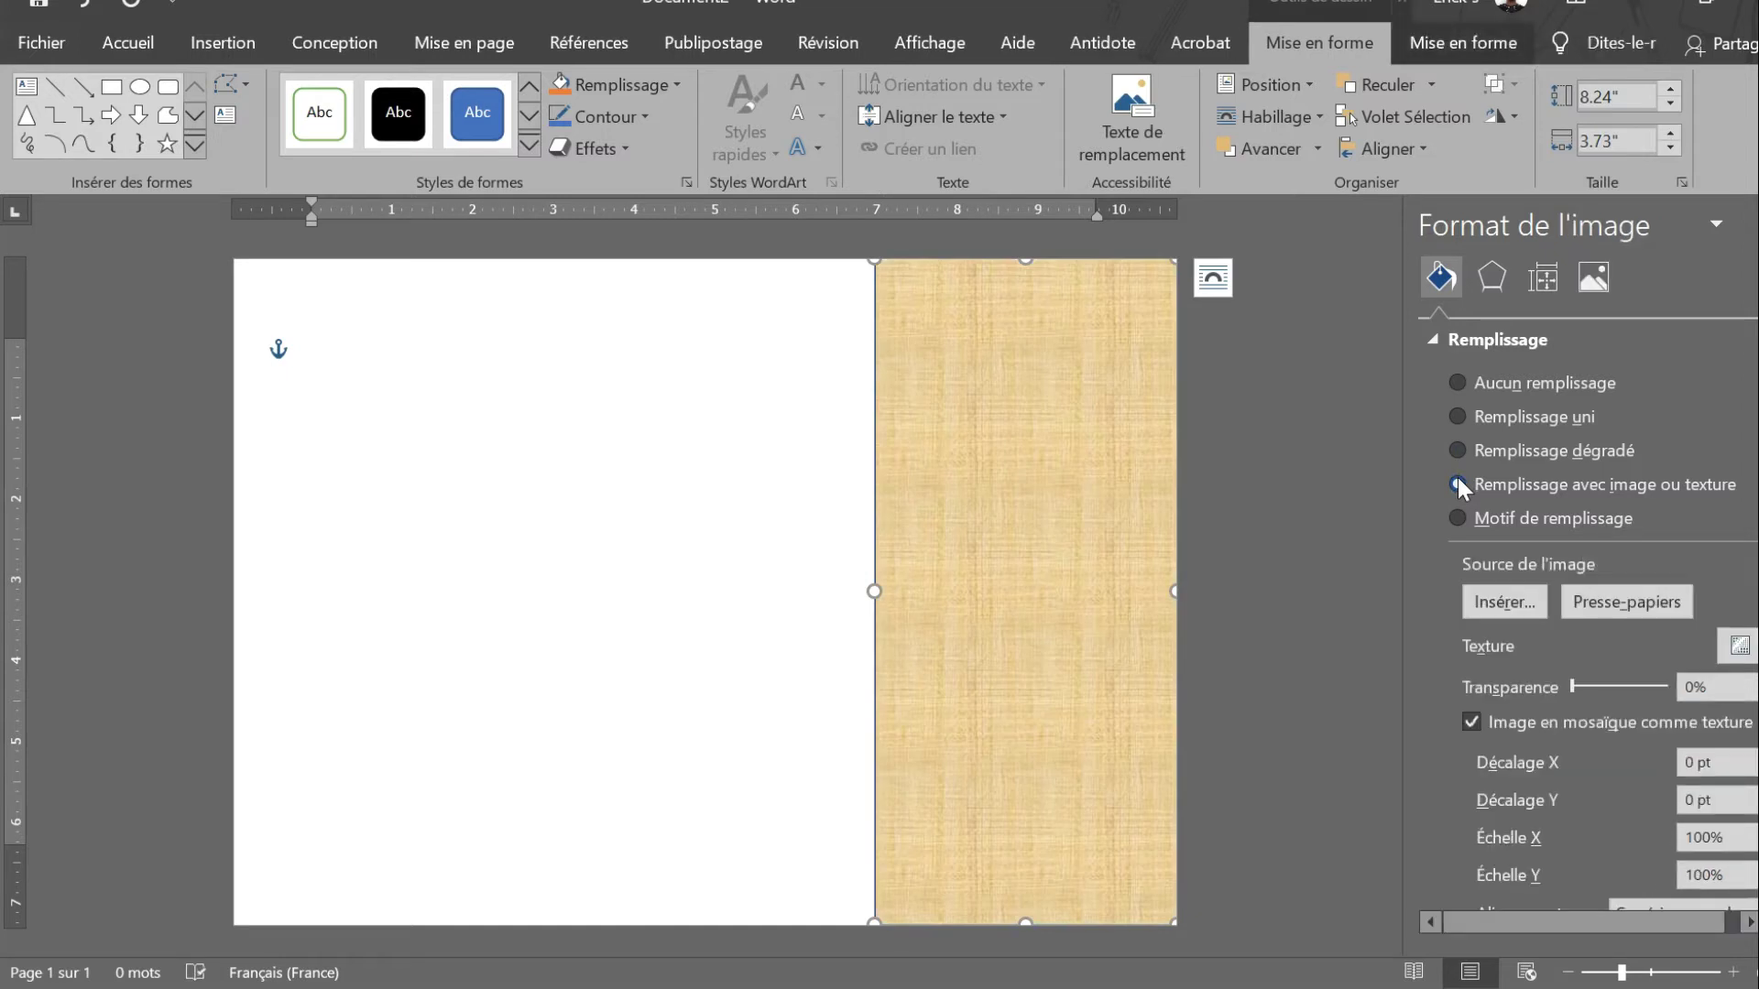
# Step: Give the rectangle a pattern fill, compare the dense dotted patterns and choose the blue one with small, closely spaced white dots
pyautogui.click(1457, 518)
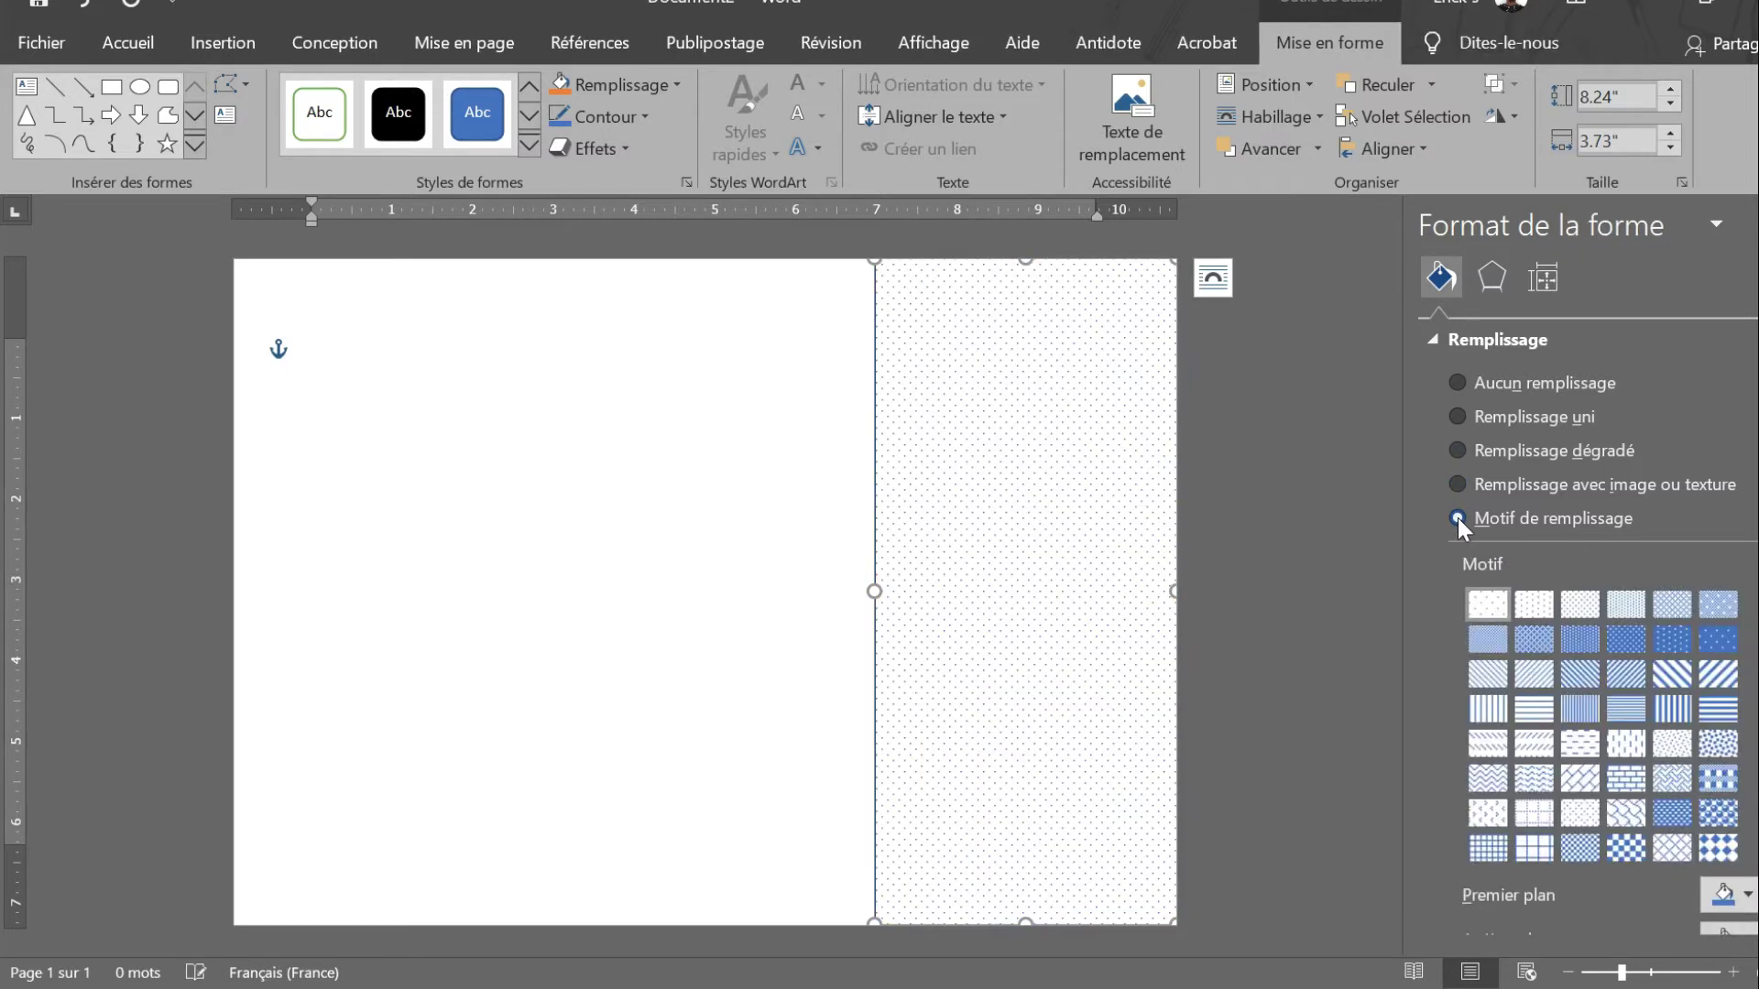
pyautogui.click(1668, 640)
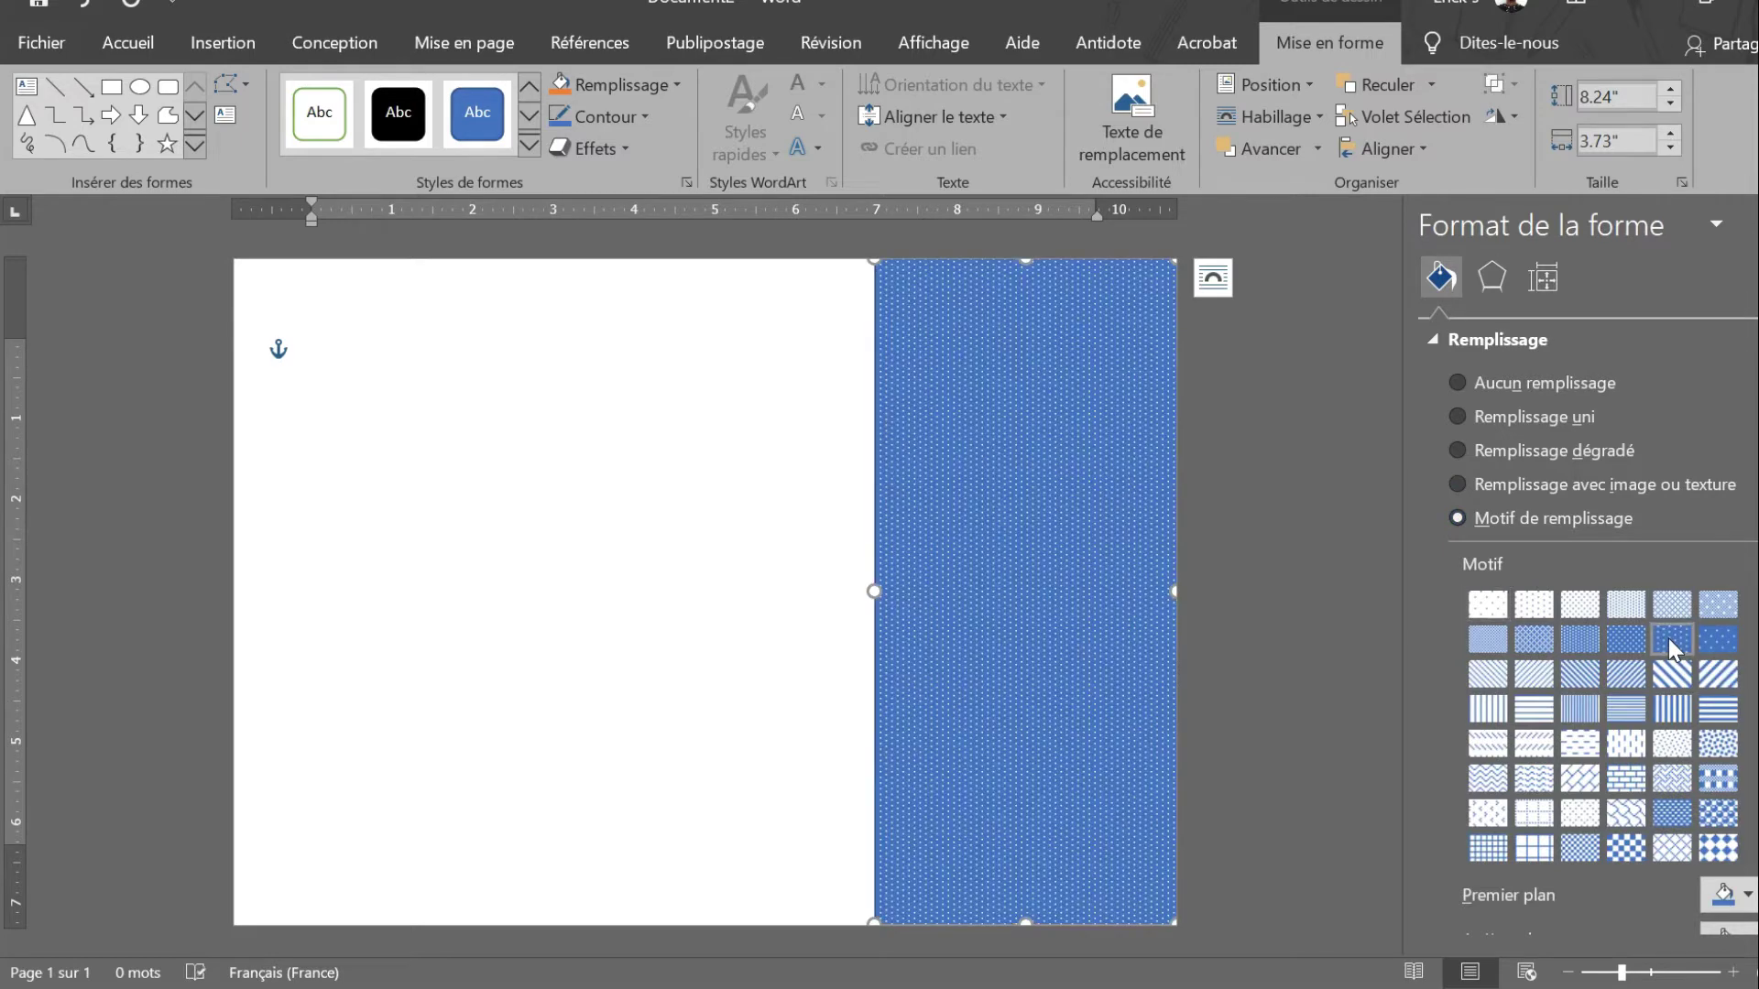
pyautogui.click(1711, 635)
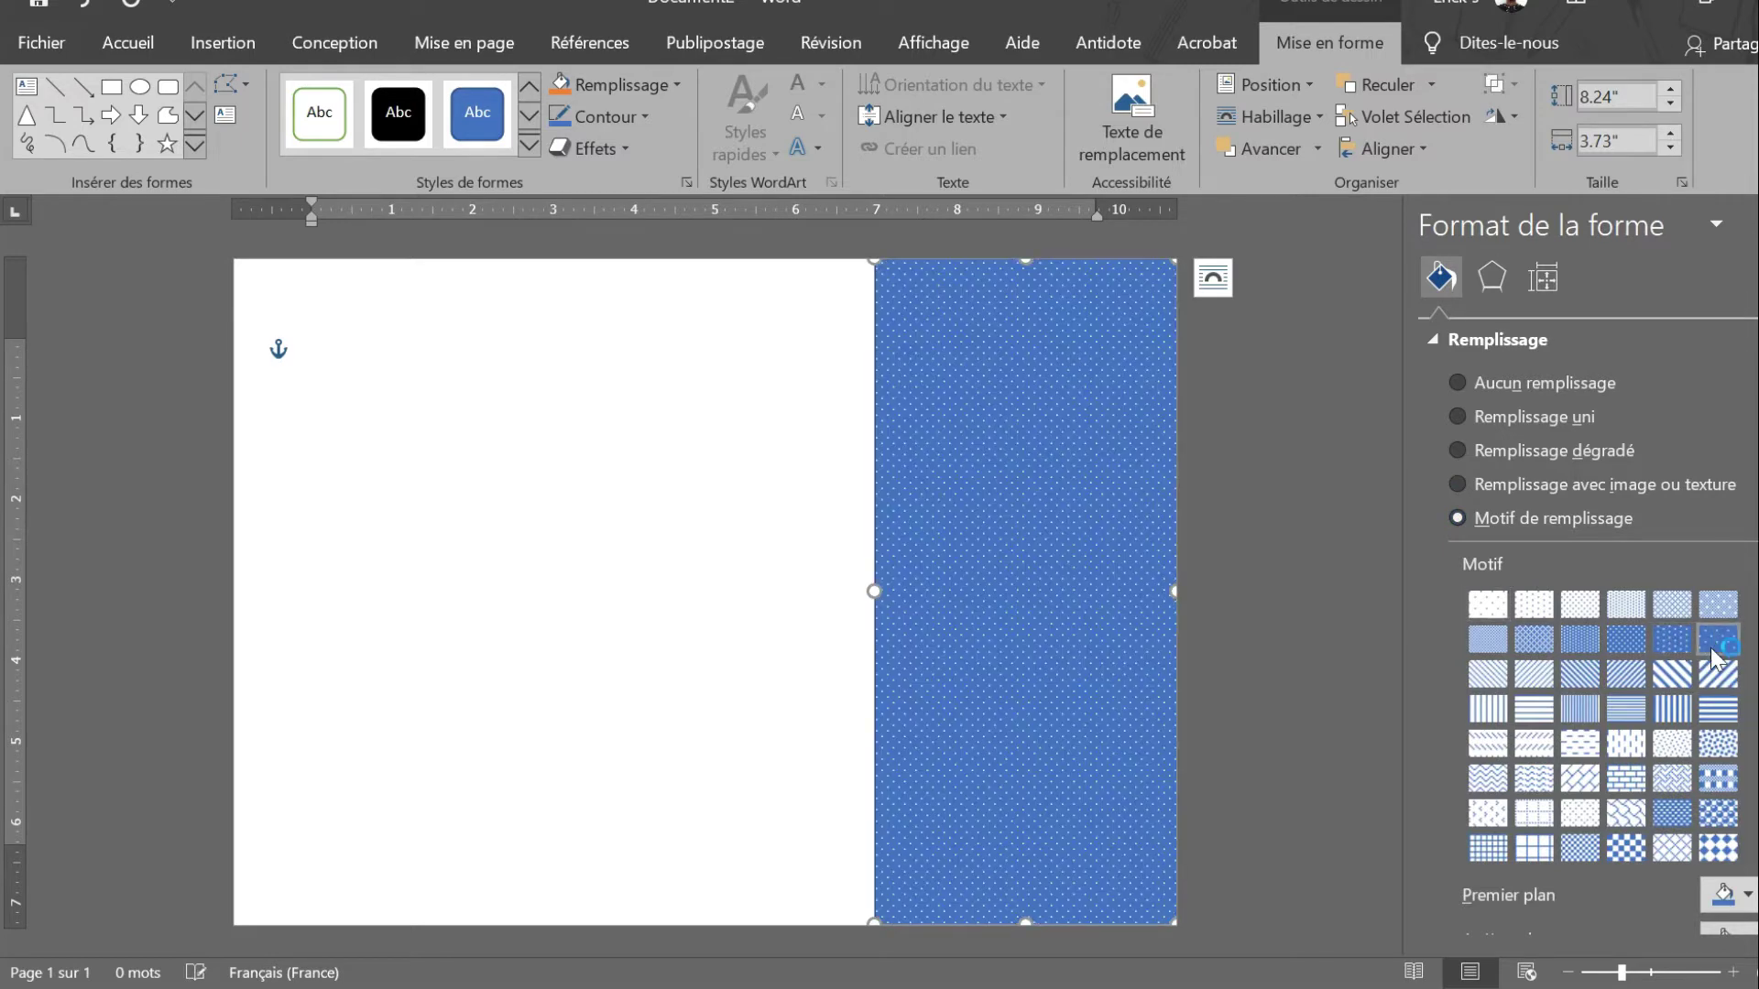
pyautogui.click(1667, 635)
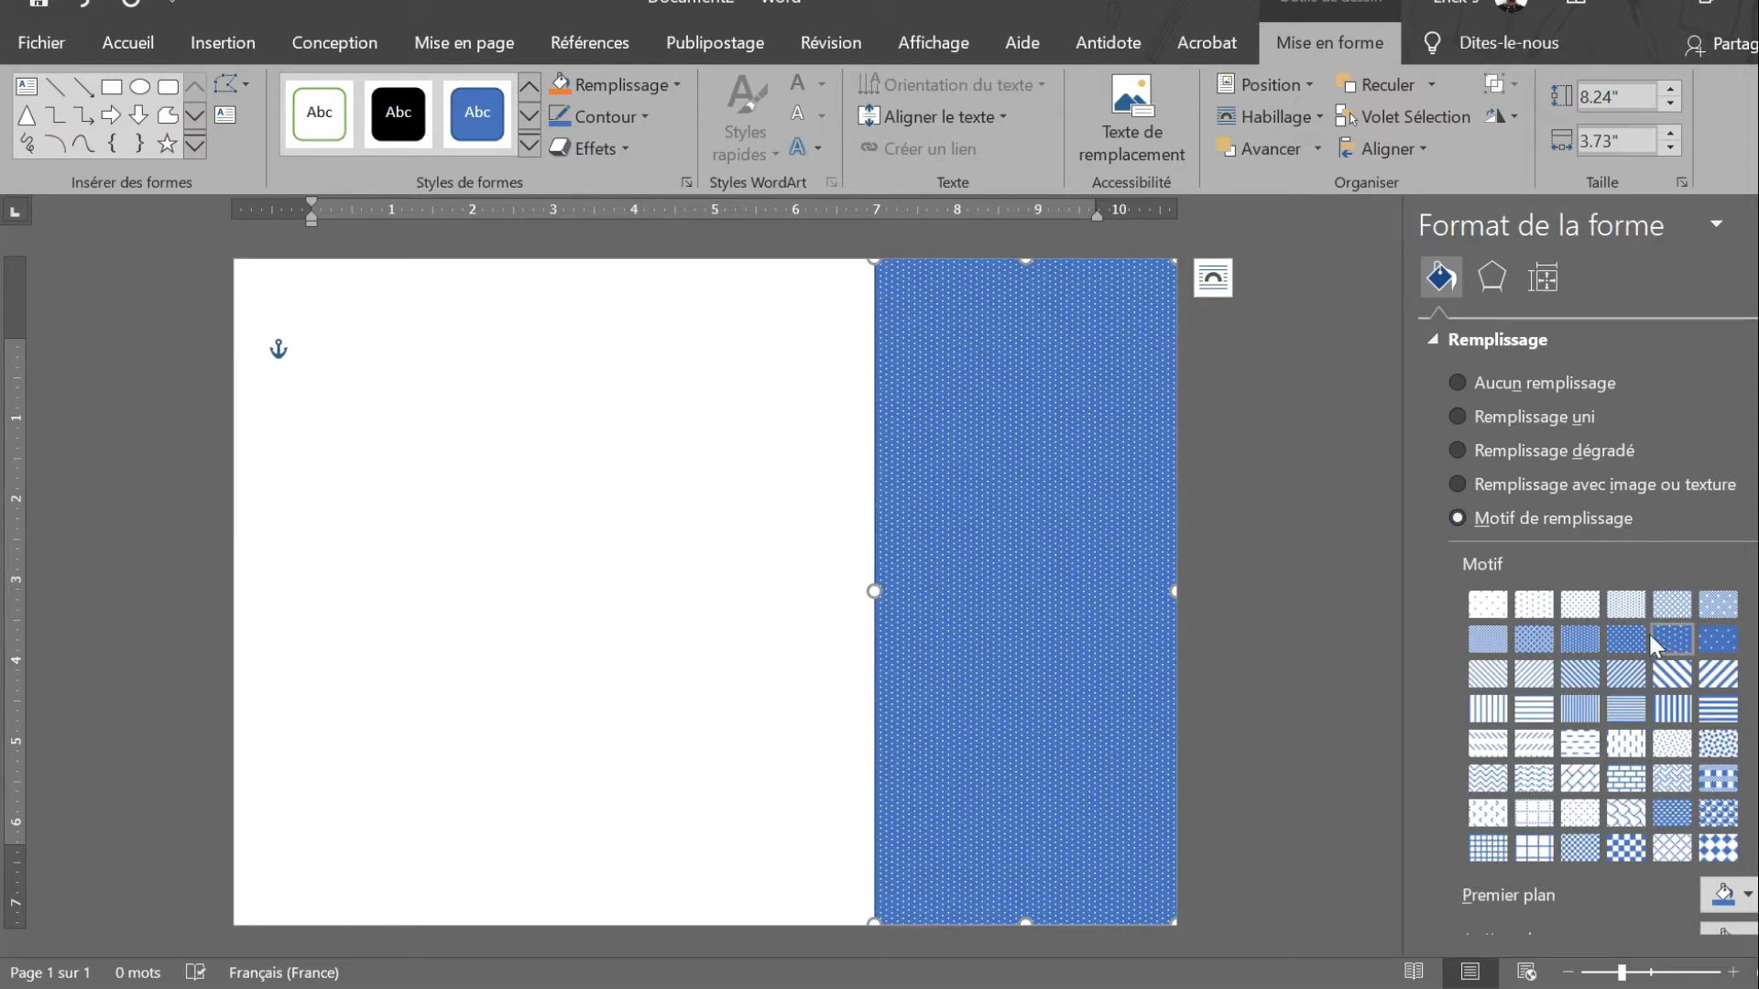
pyautogui.click(1620, 635)
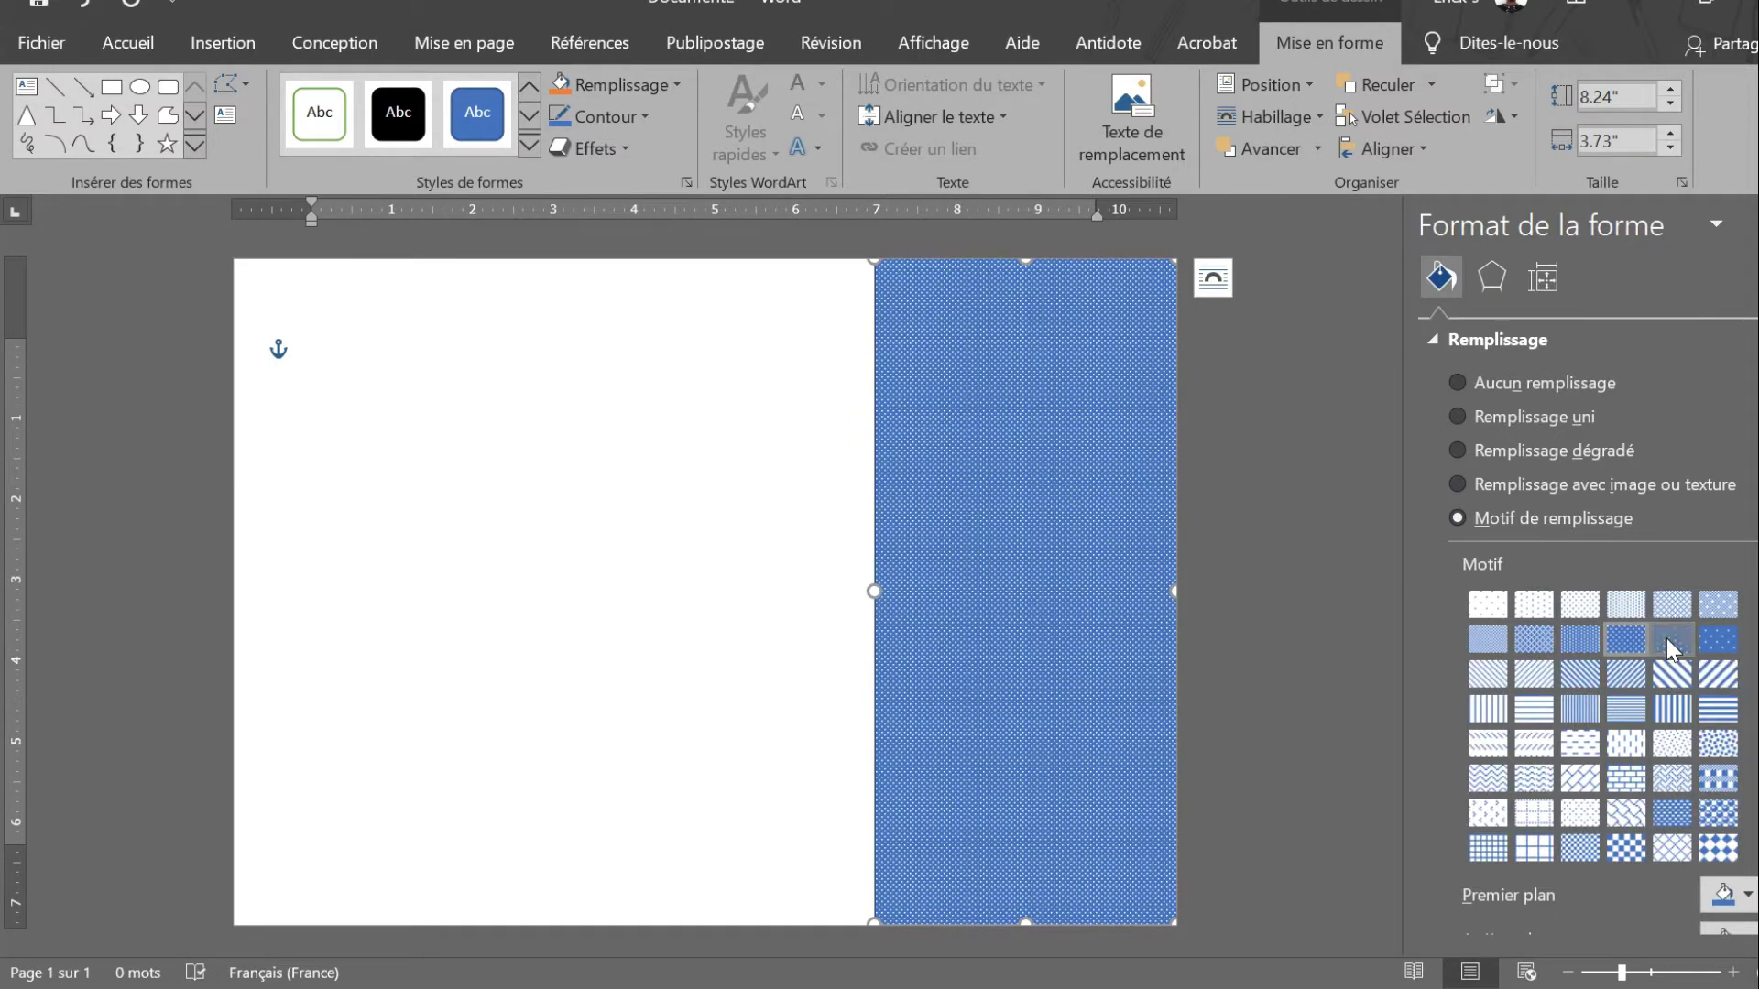
pyautogui.click(1667, 639)
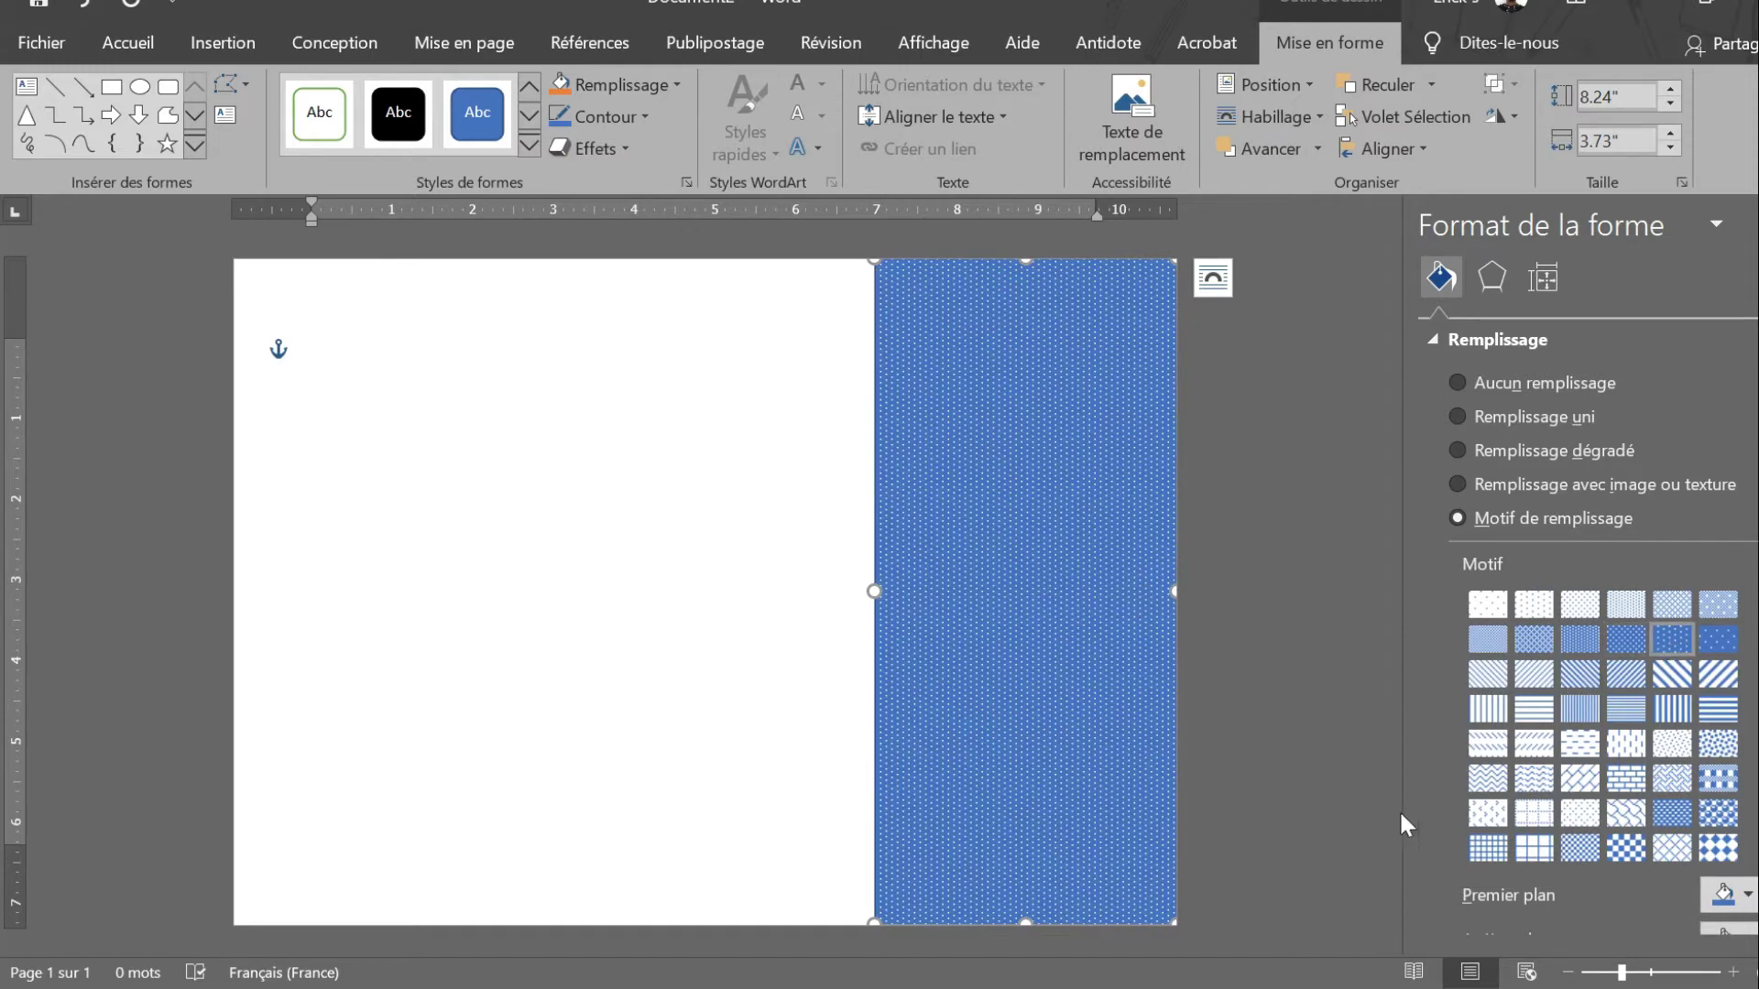
# Step: Compare the checked, diamond, grid and dotted patterns on the rectangle and choose the blue one with small, widely spaced white dots
pyautogui.click(1719, 816)
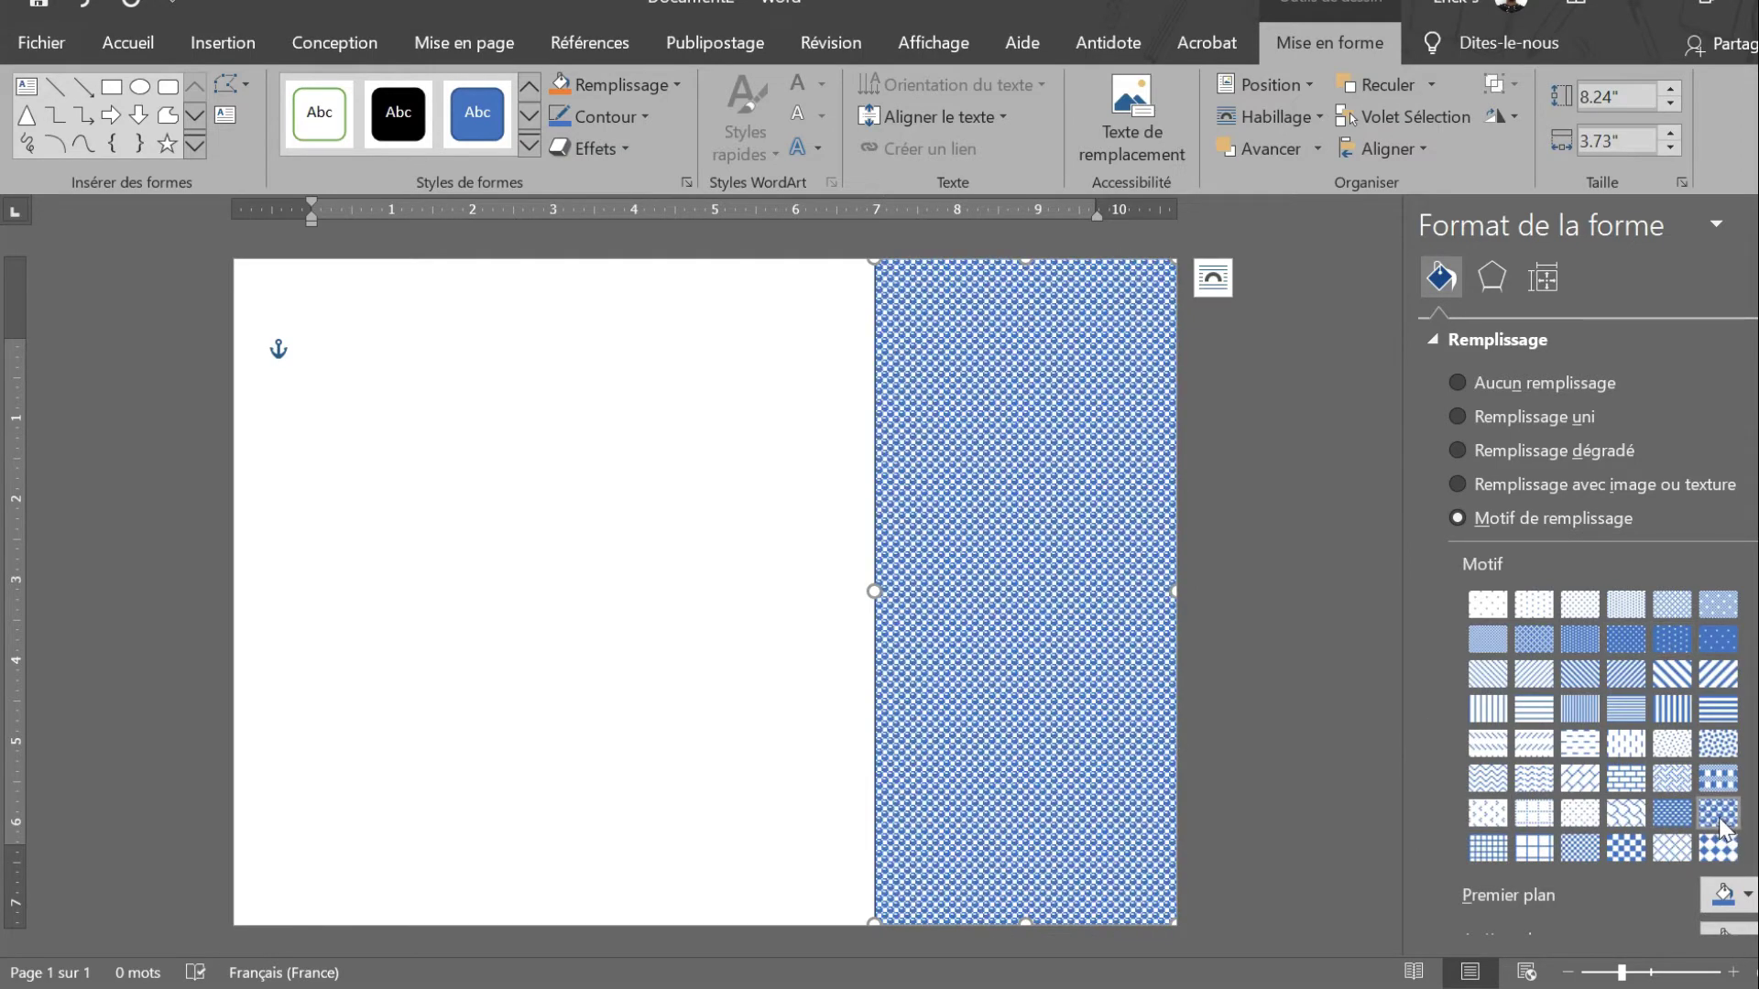
pyautogui.click(1665, 850)
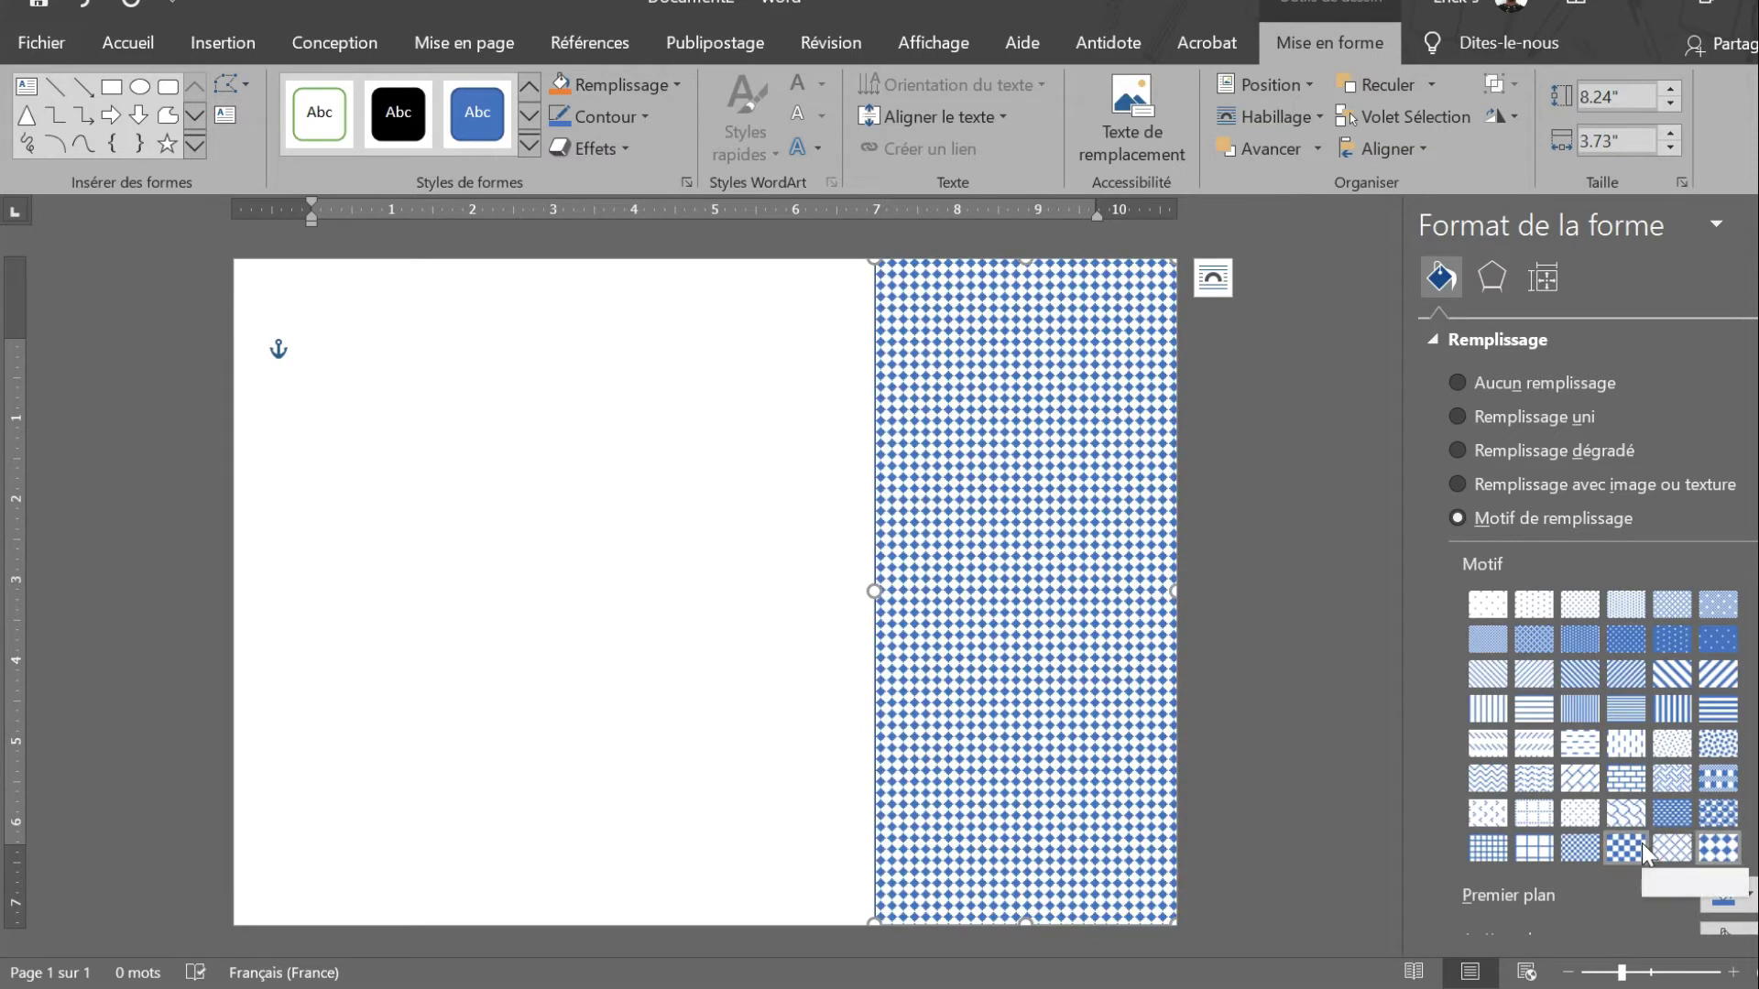
pyautogui.click(1642, 842)
pyautogui.click(1530, 843)
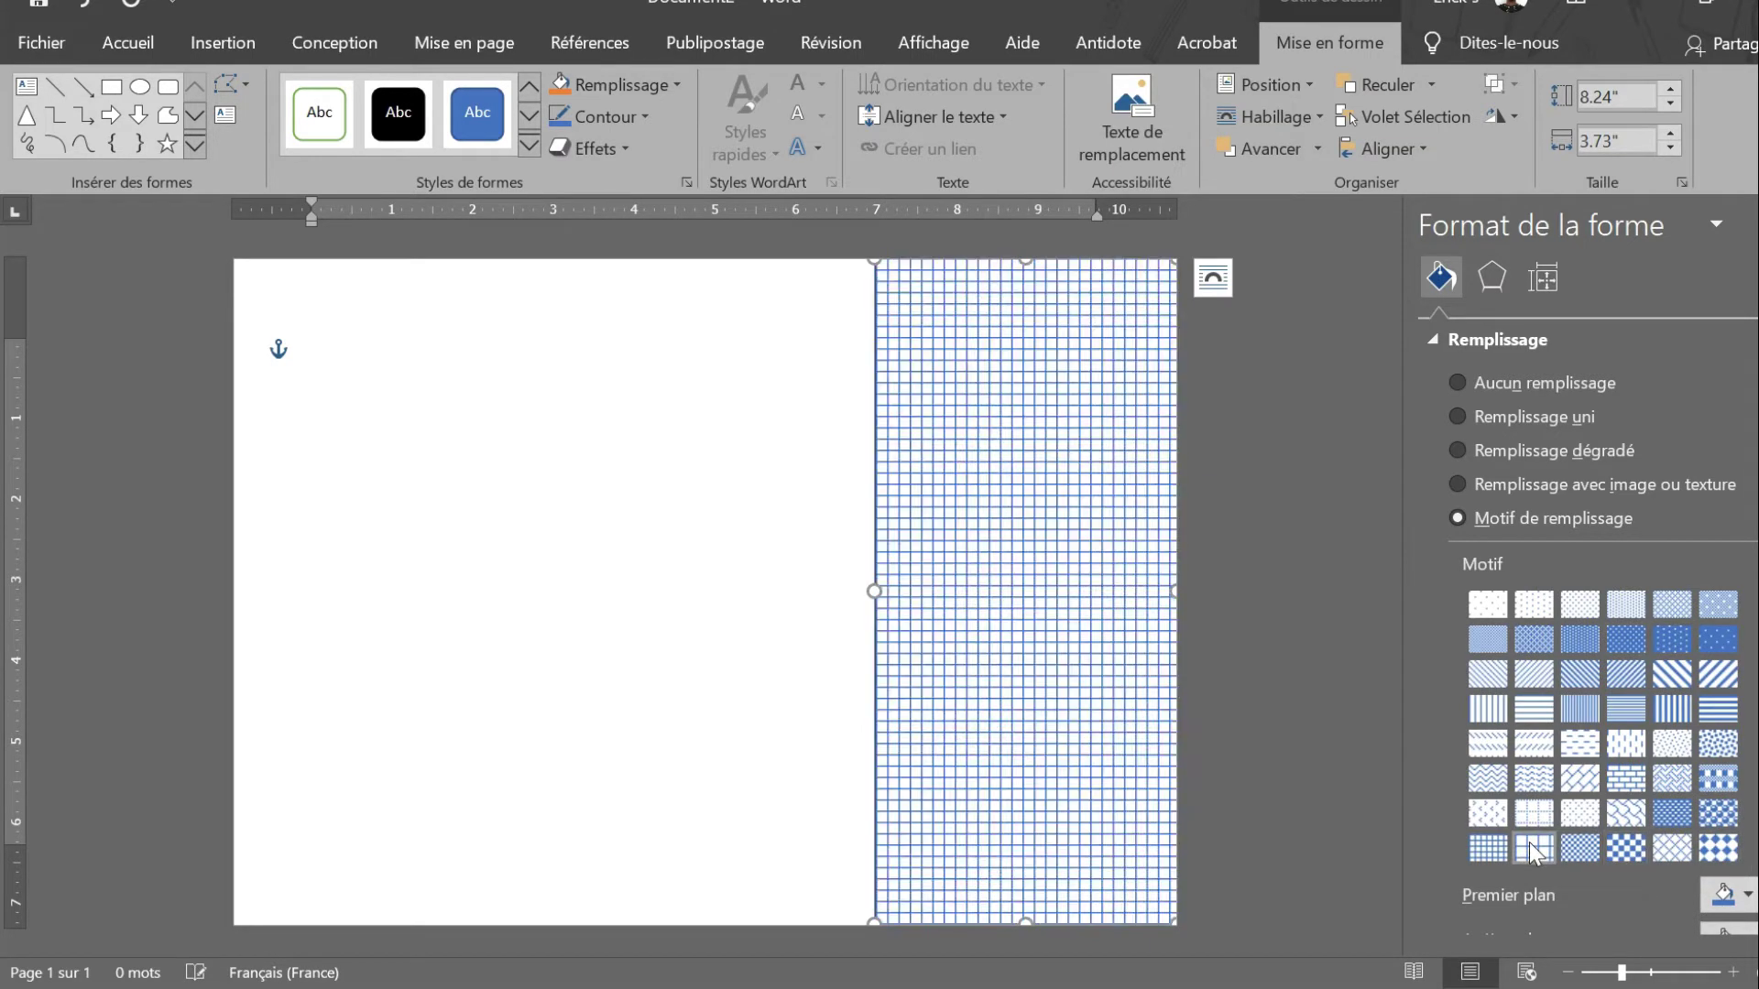
pyautogui.scroll(-1, 1530, 843)
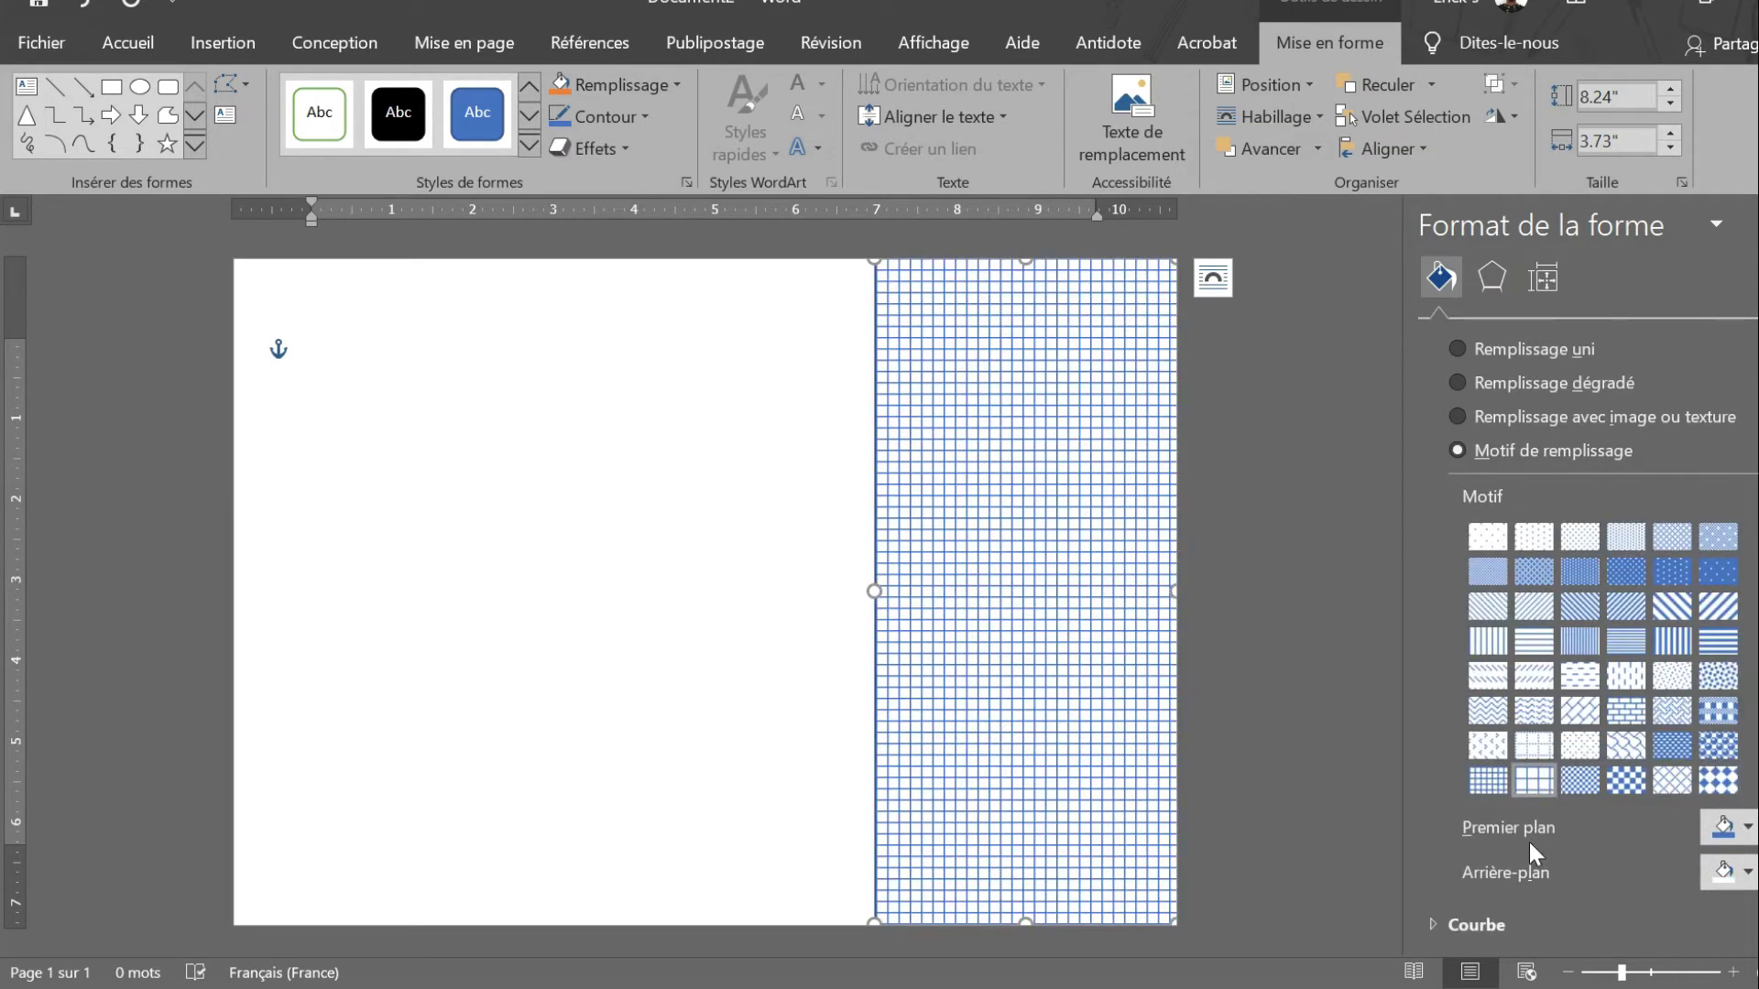
pyautogui.click(1629, 568)
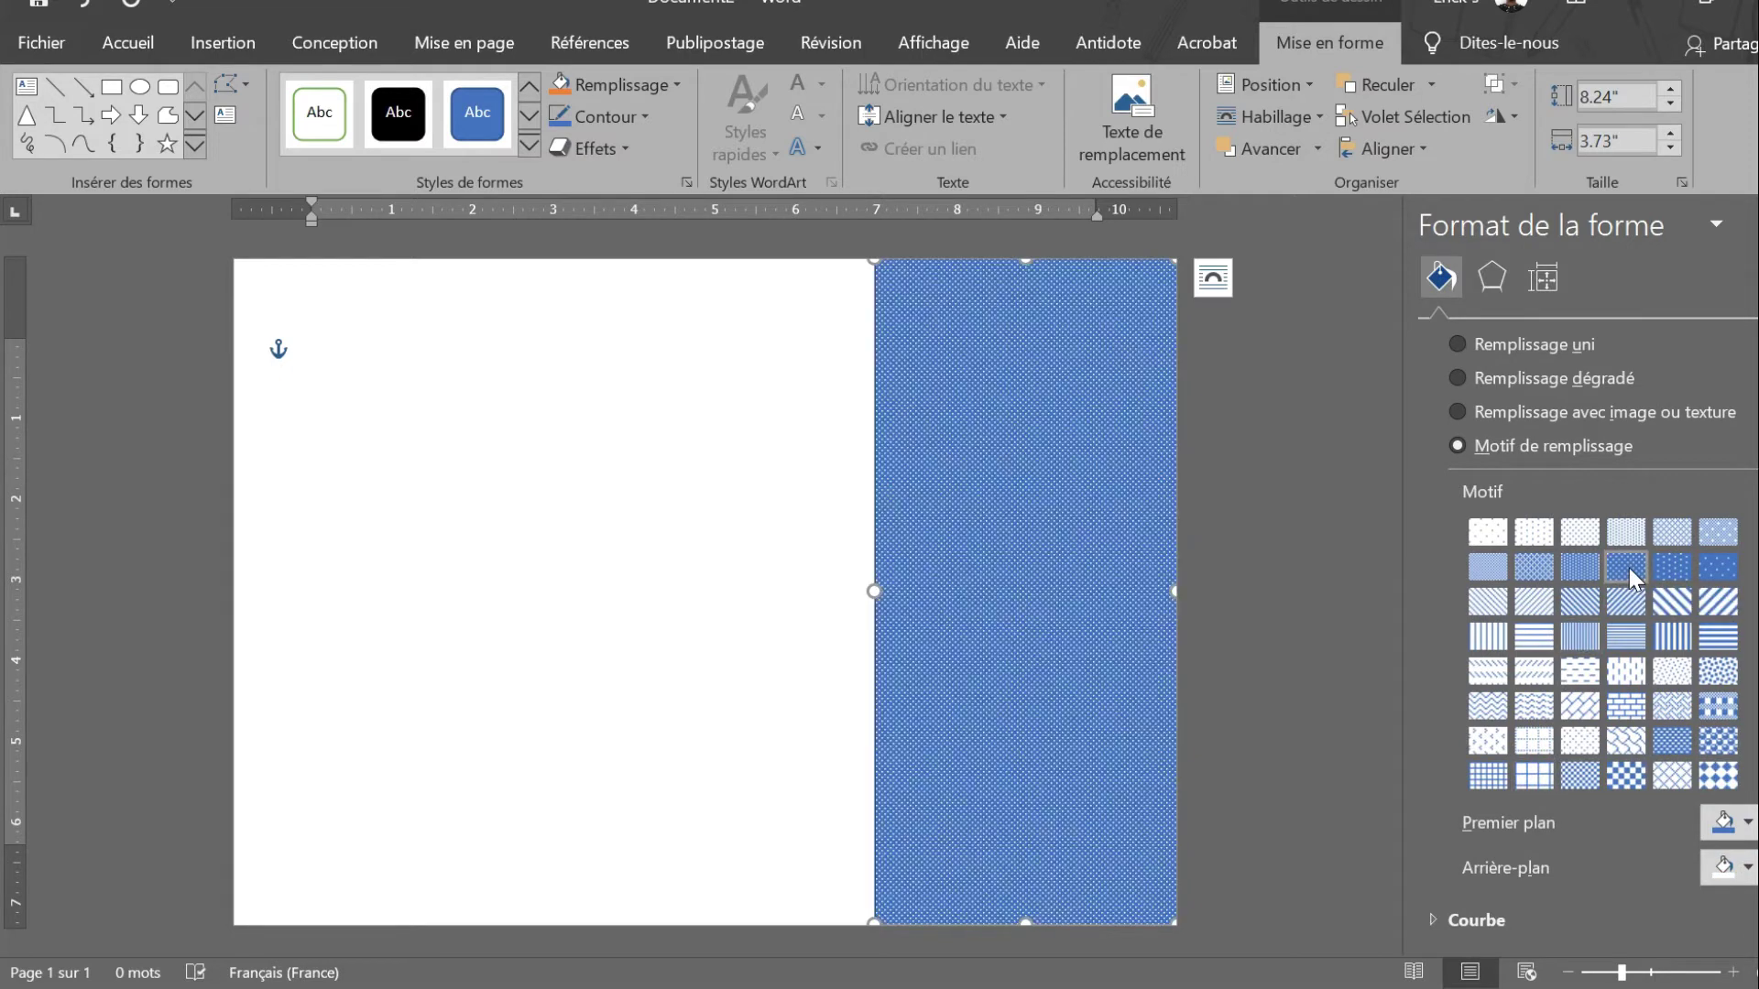
pyautogui.click(1656, 563)
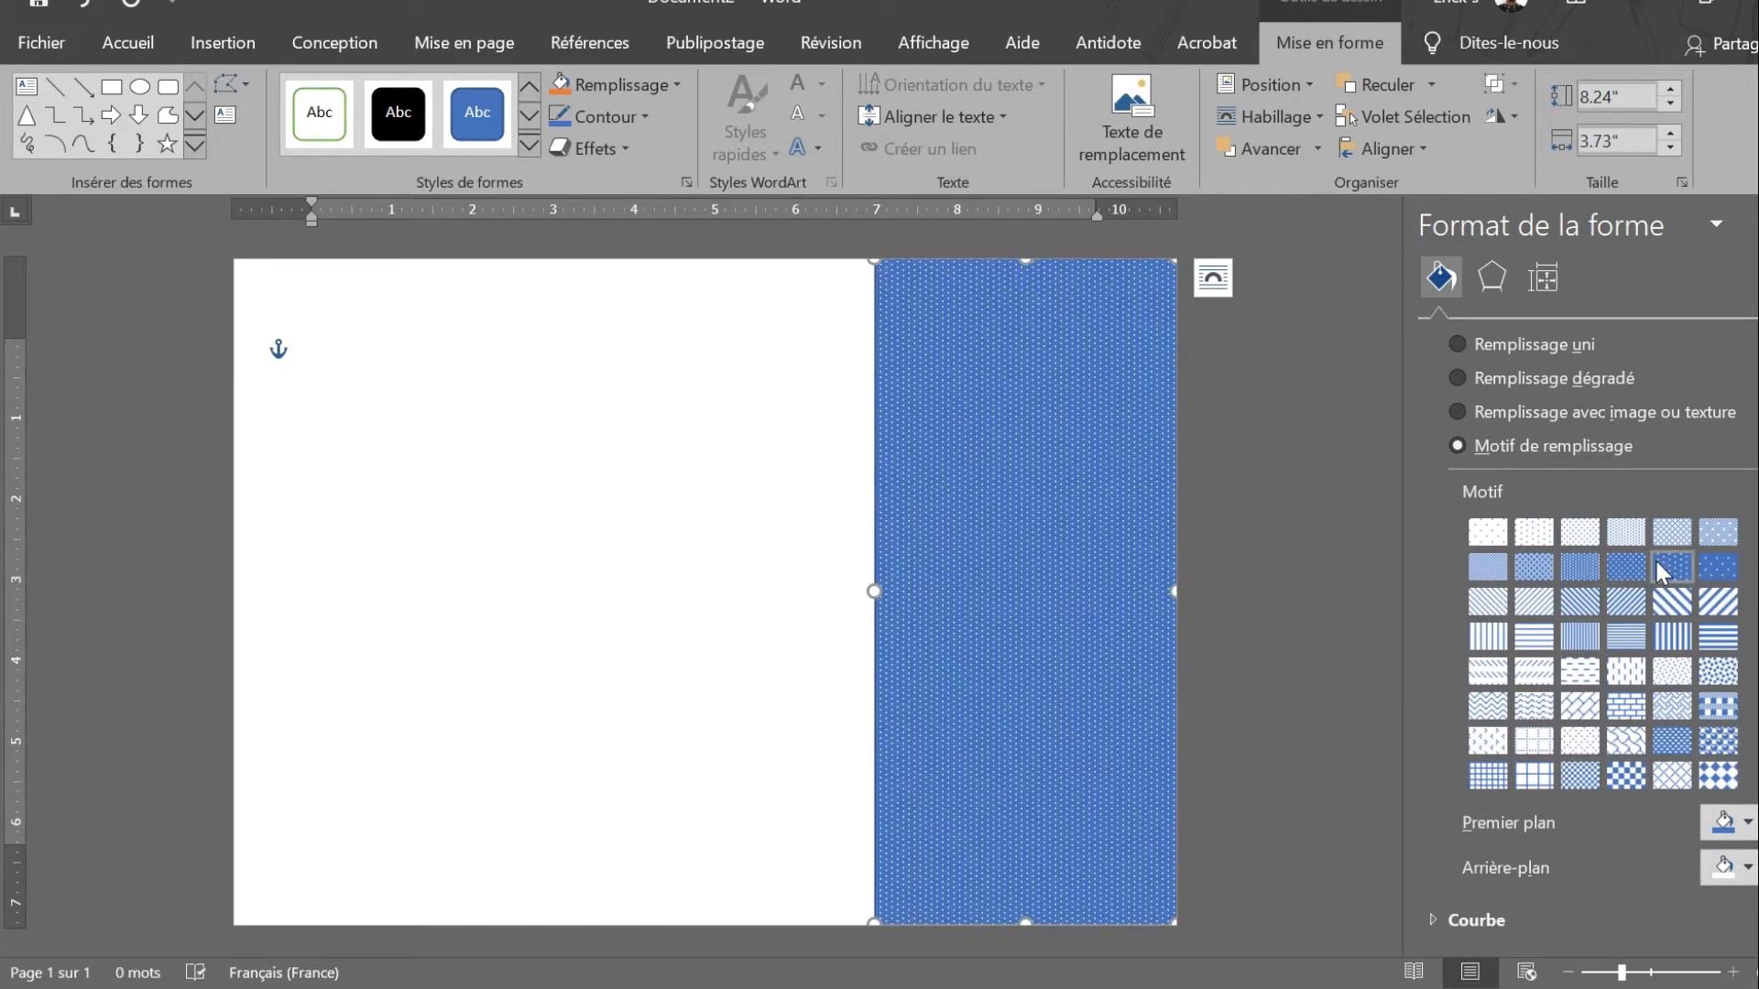
pyautogui.click(1708, 564)
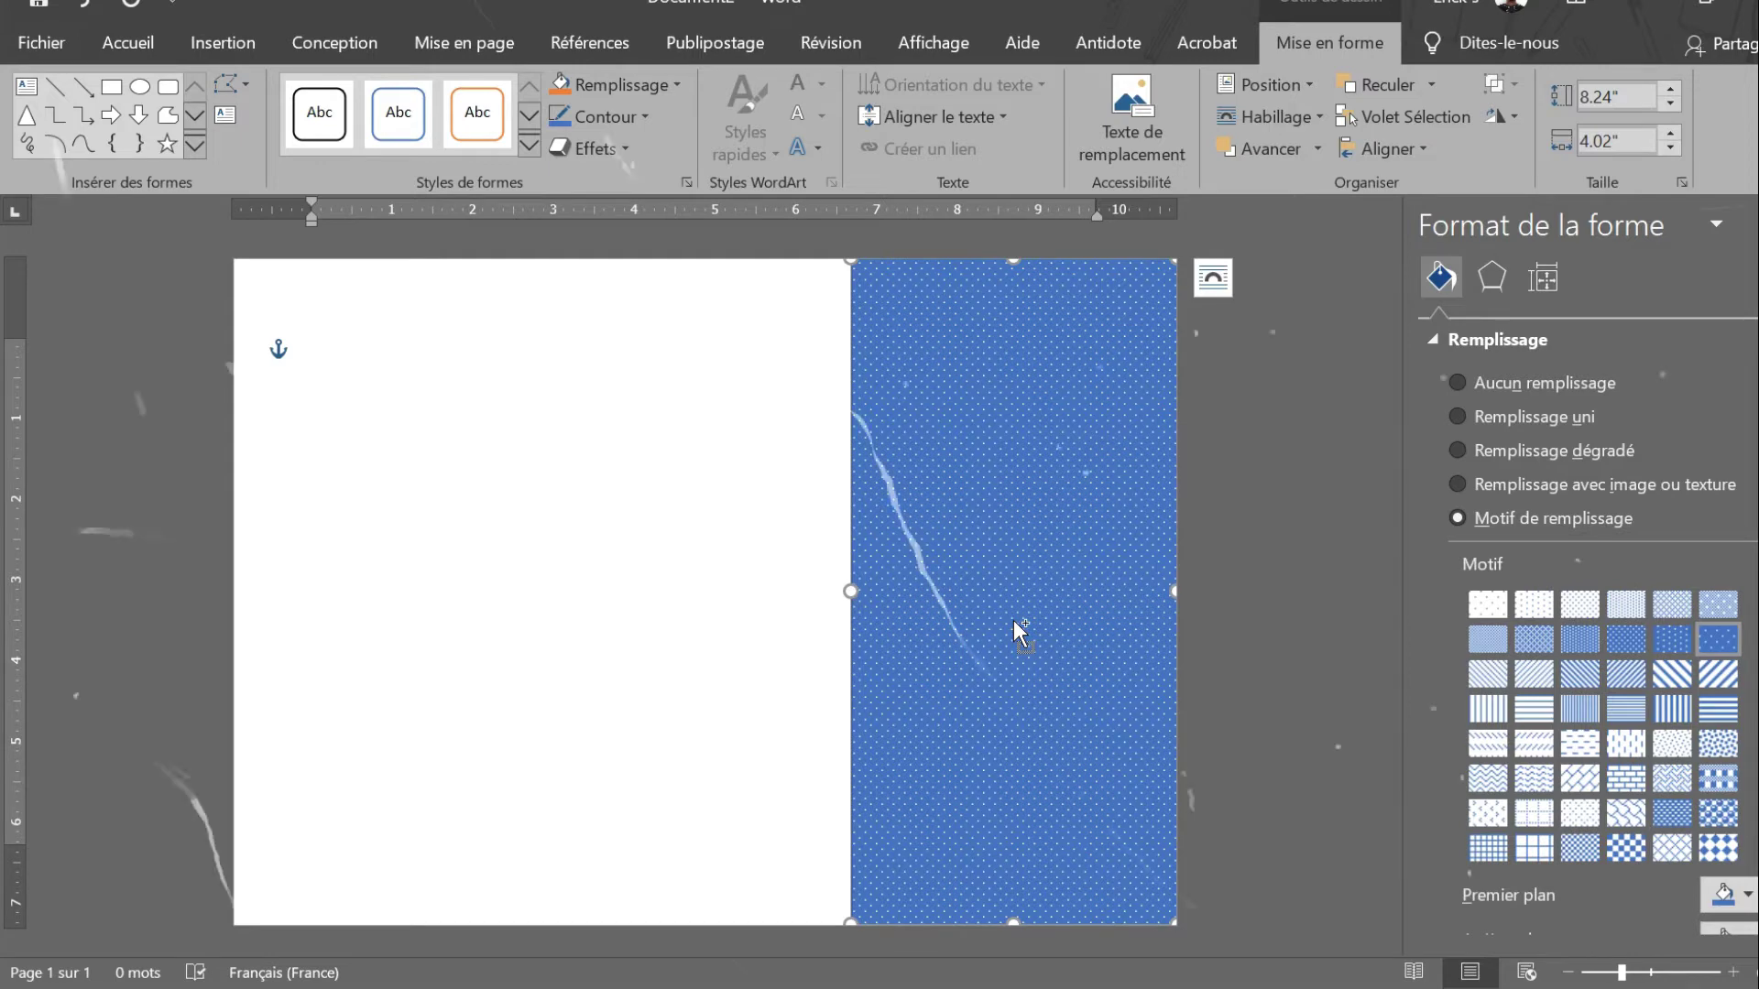
# Step: Copy the rectangle twice to cover the page with three side-by-side panels, narrowing the middle one to about 3.86" wide
pyautogui.keyDown('ctrl'); pyautogui.moveTo(1013, 620); pyautogui.dragTo(682, 612); pyautogui.keyUp('ctrl')
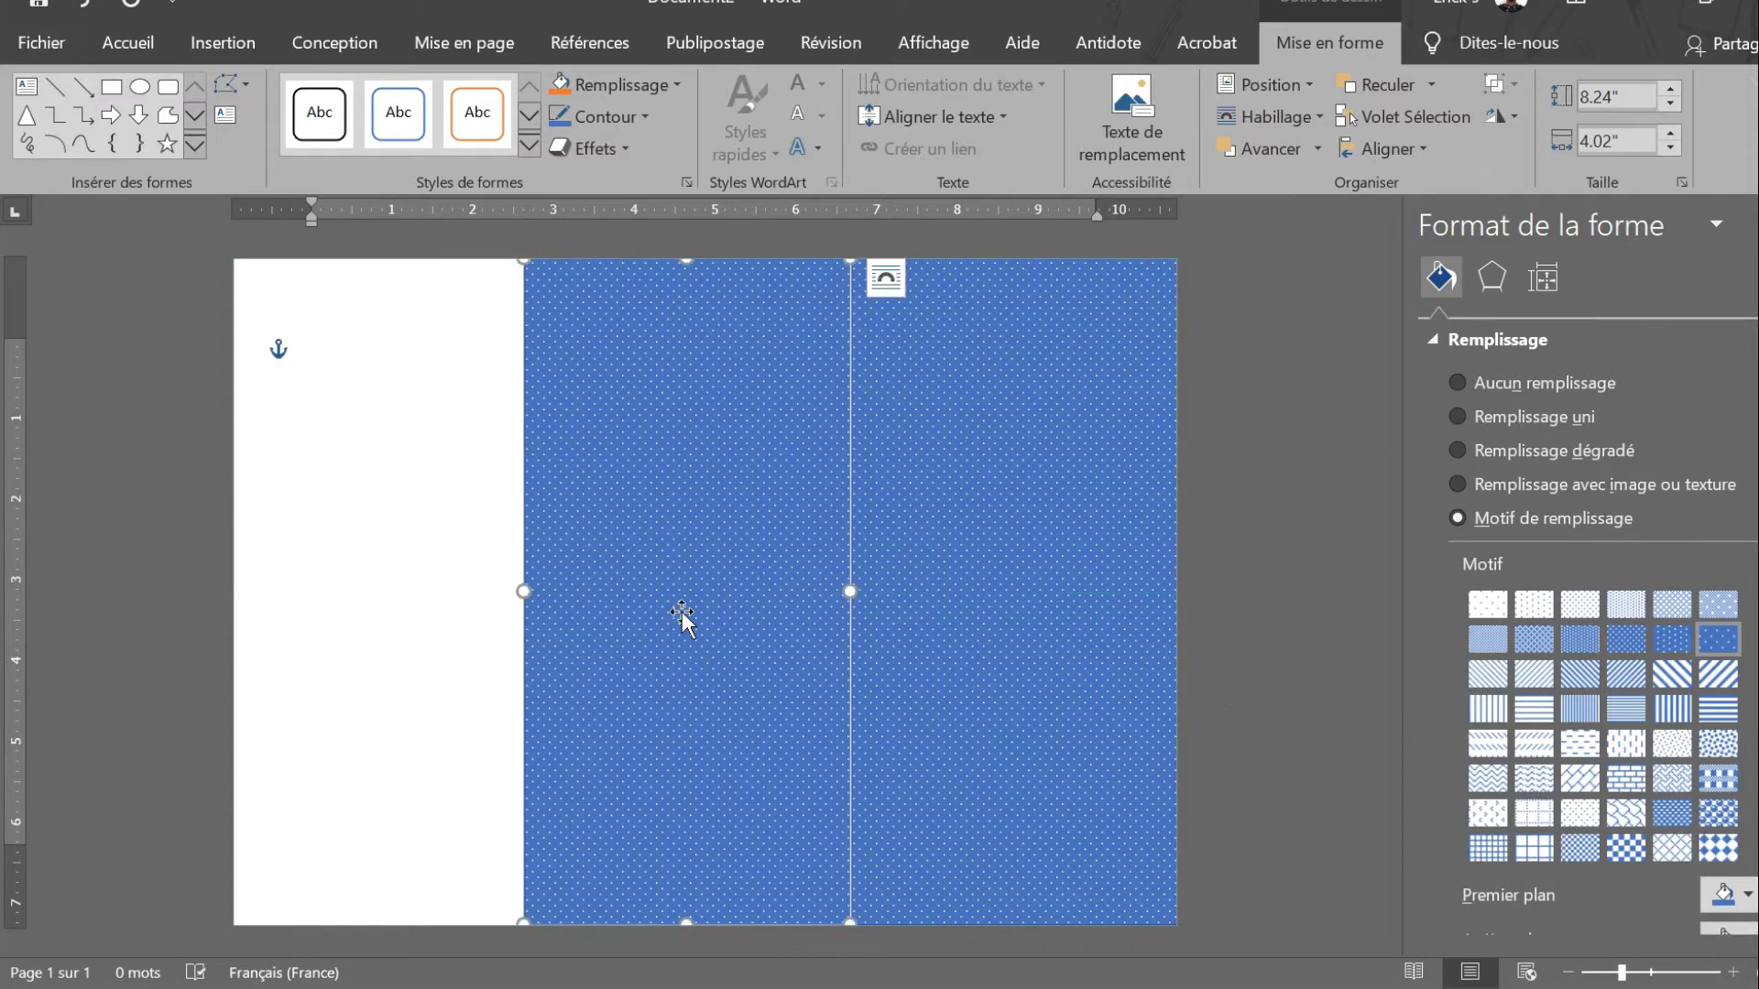
pyautogui.click(1057, 702)
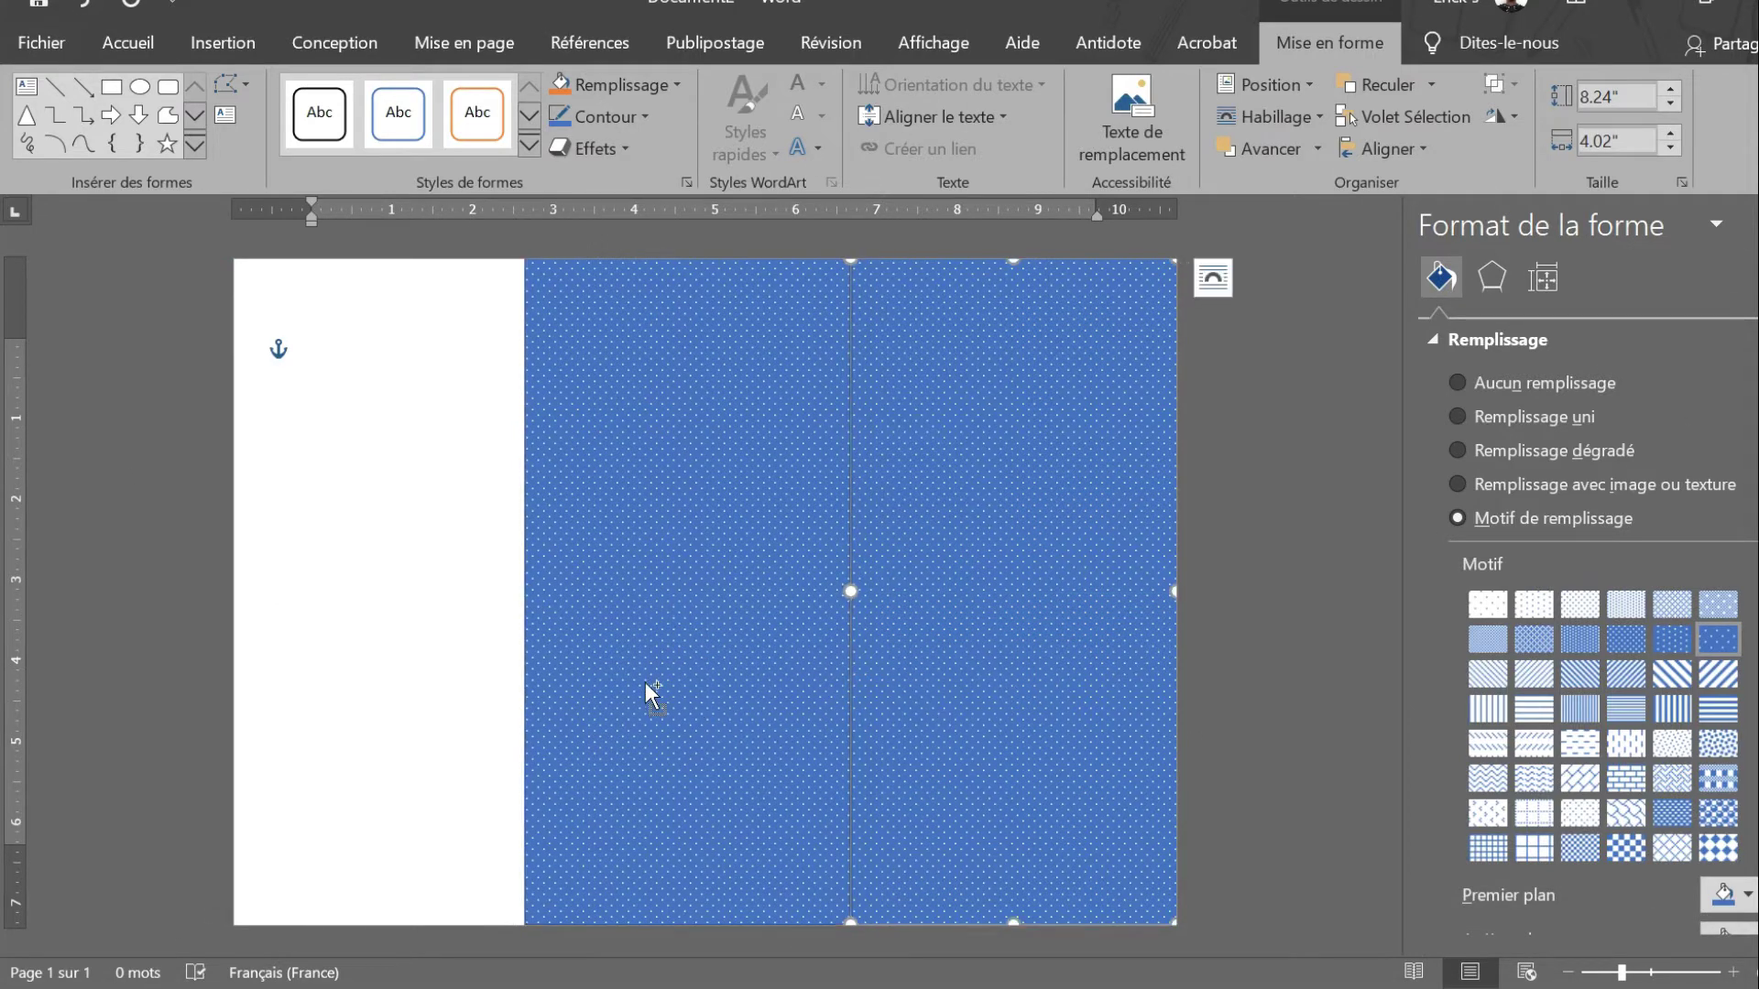
pyautogui.moveTo(629, 687); pyautogui.dragTo(305, 542)
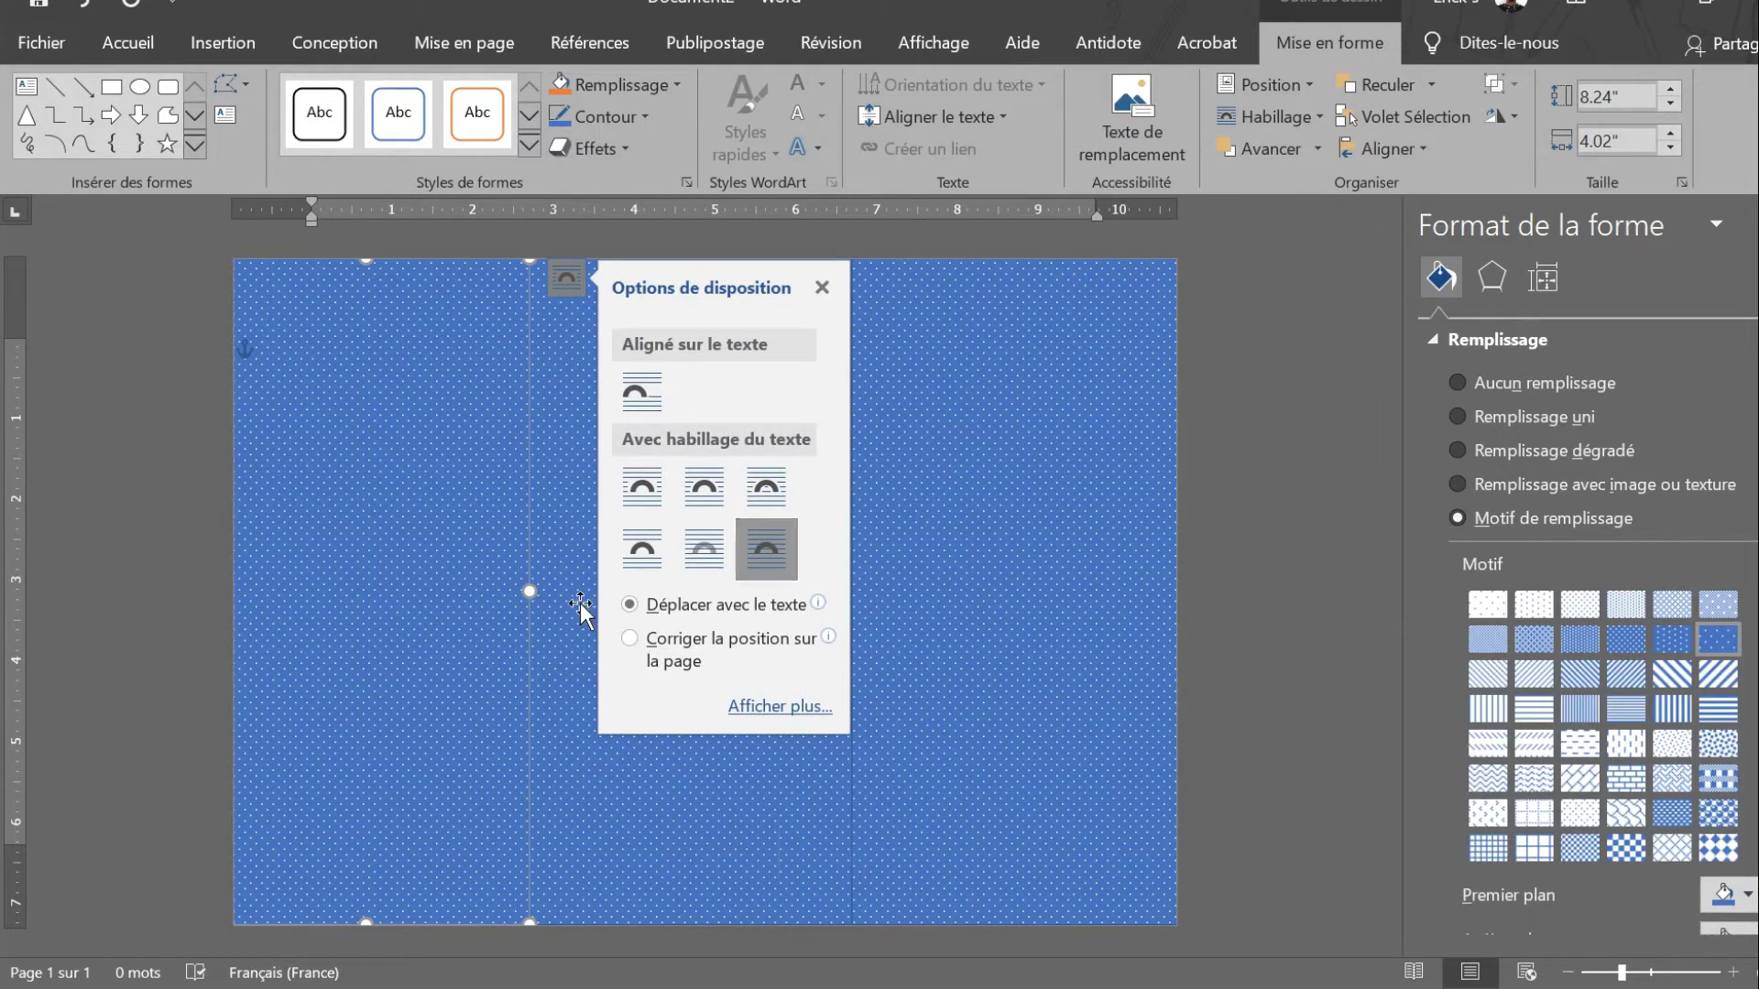
pyautogui.click(575, 607)
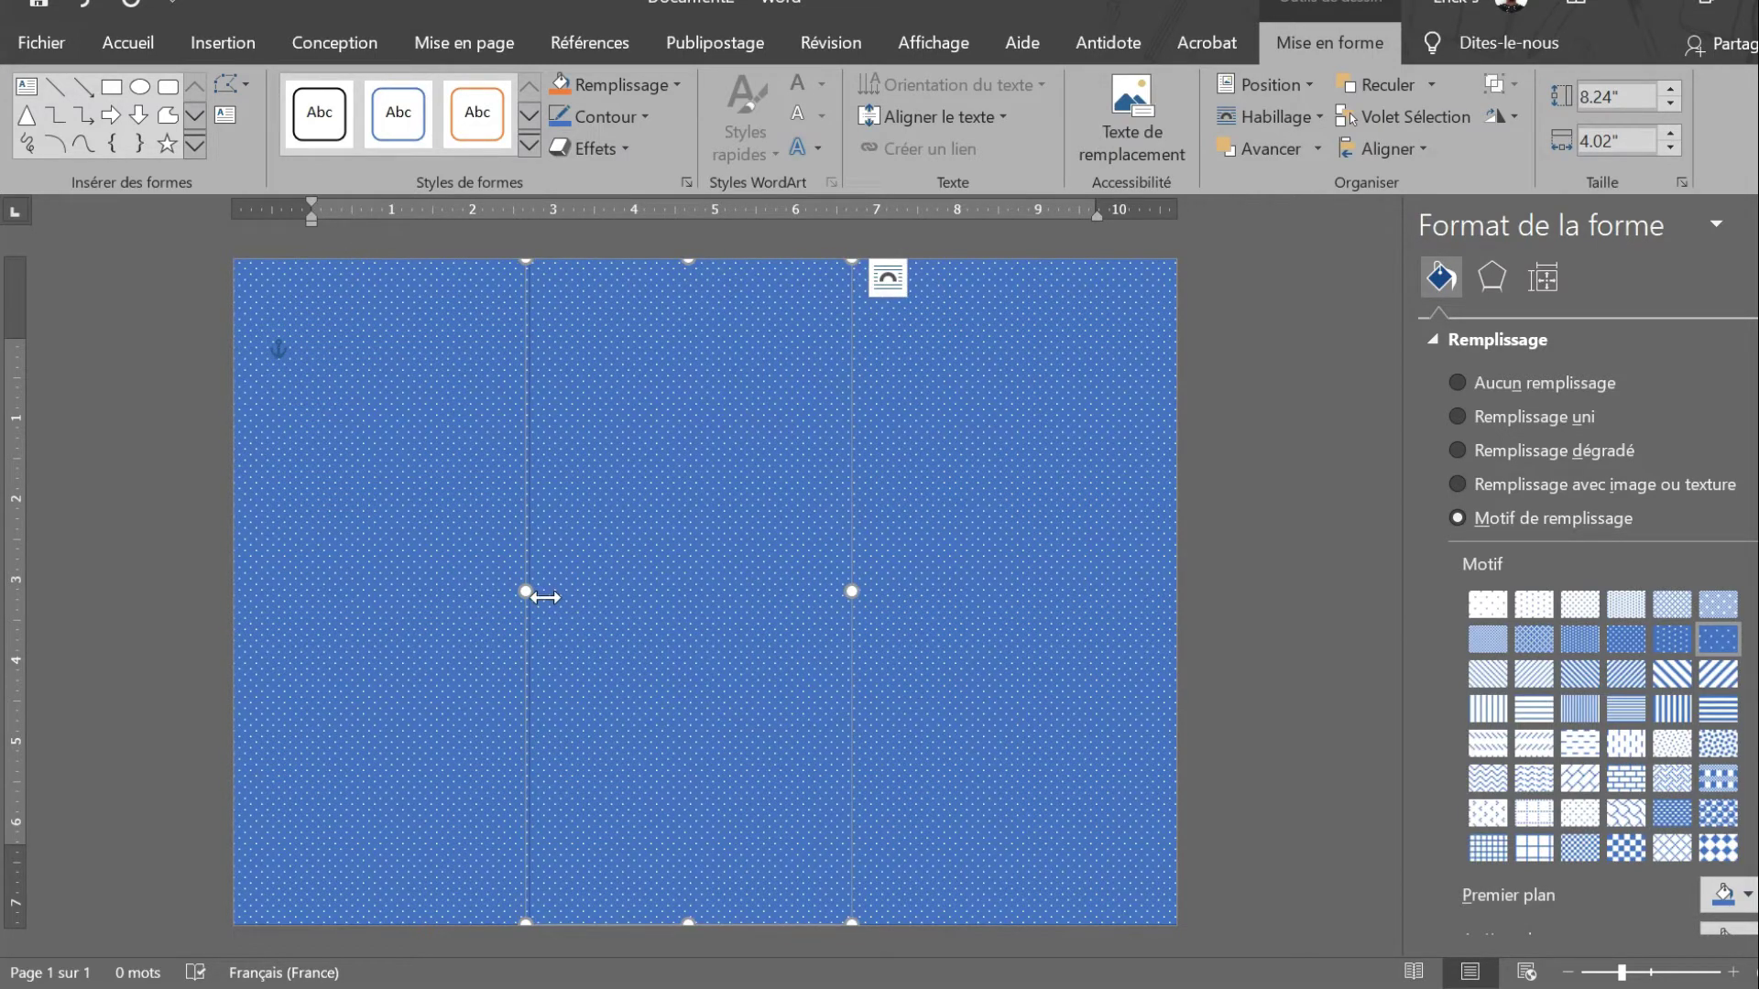
pyautogui.moveTo(545, 597); pyautogui.dragTo(480, 601)
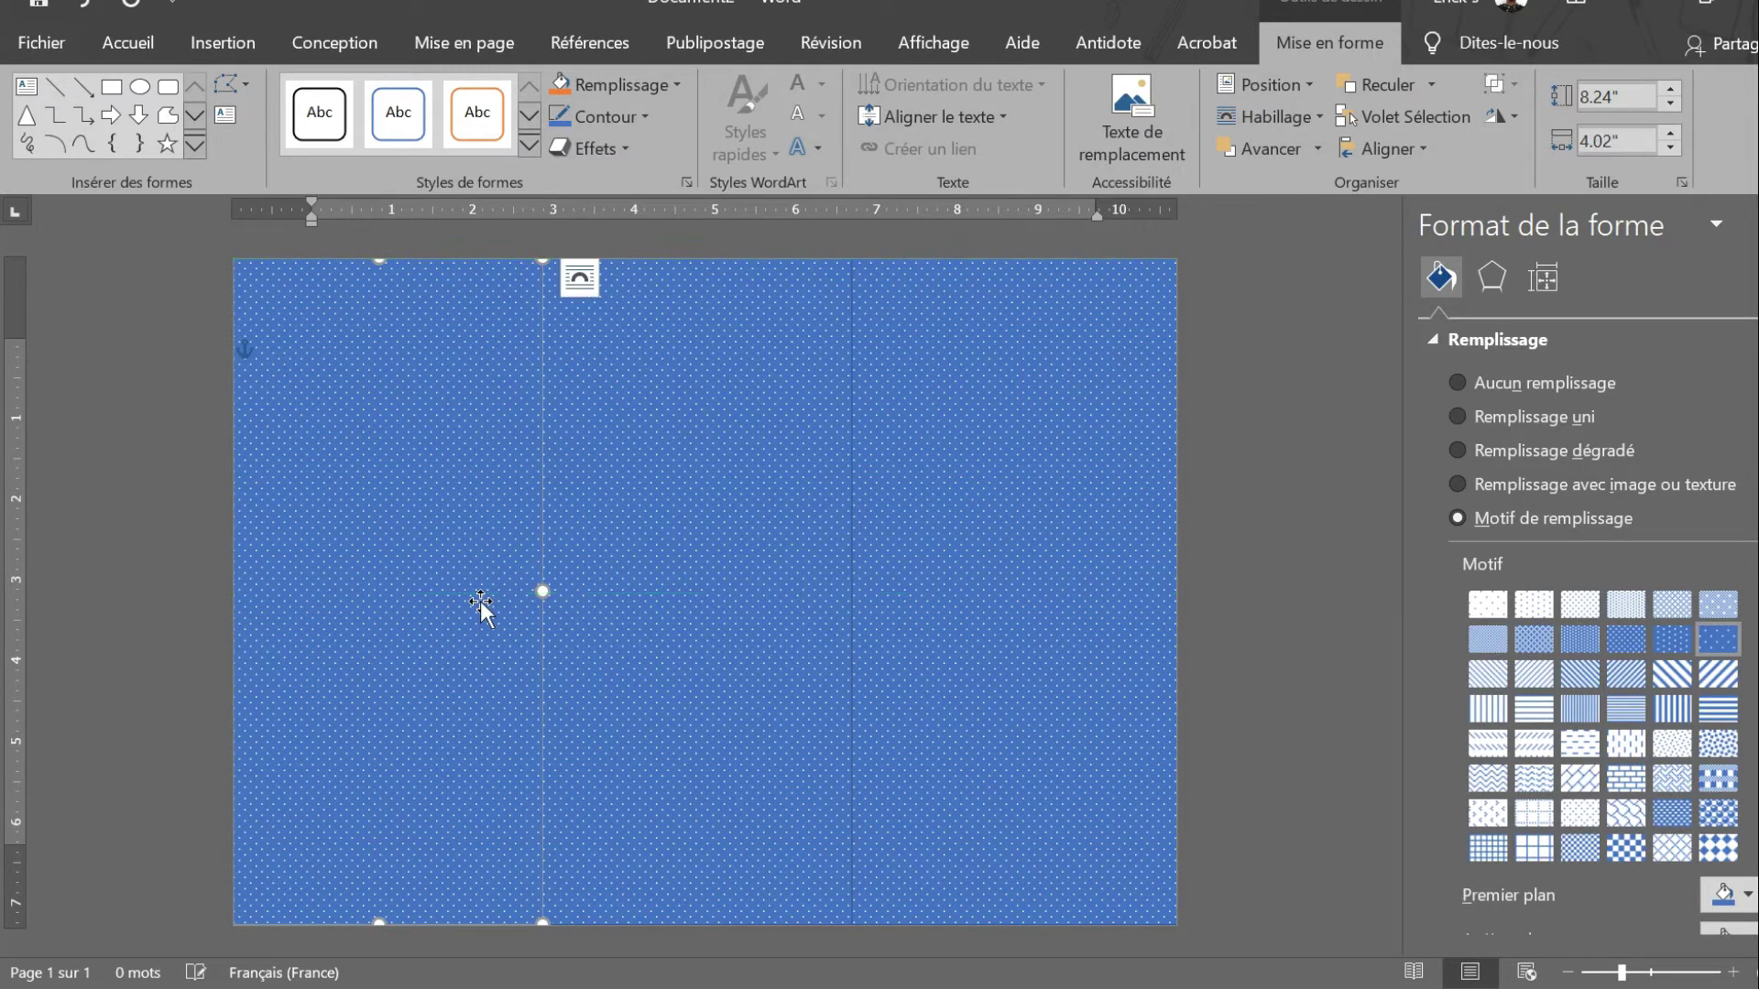
# Step: Remove the outline from the right, middle and left rectangles so no border separates them, and leave them deselected
pyautogui.click(989, 575)
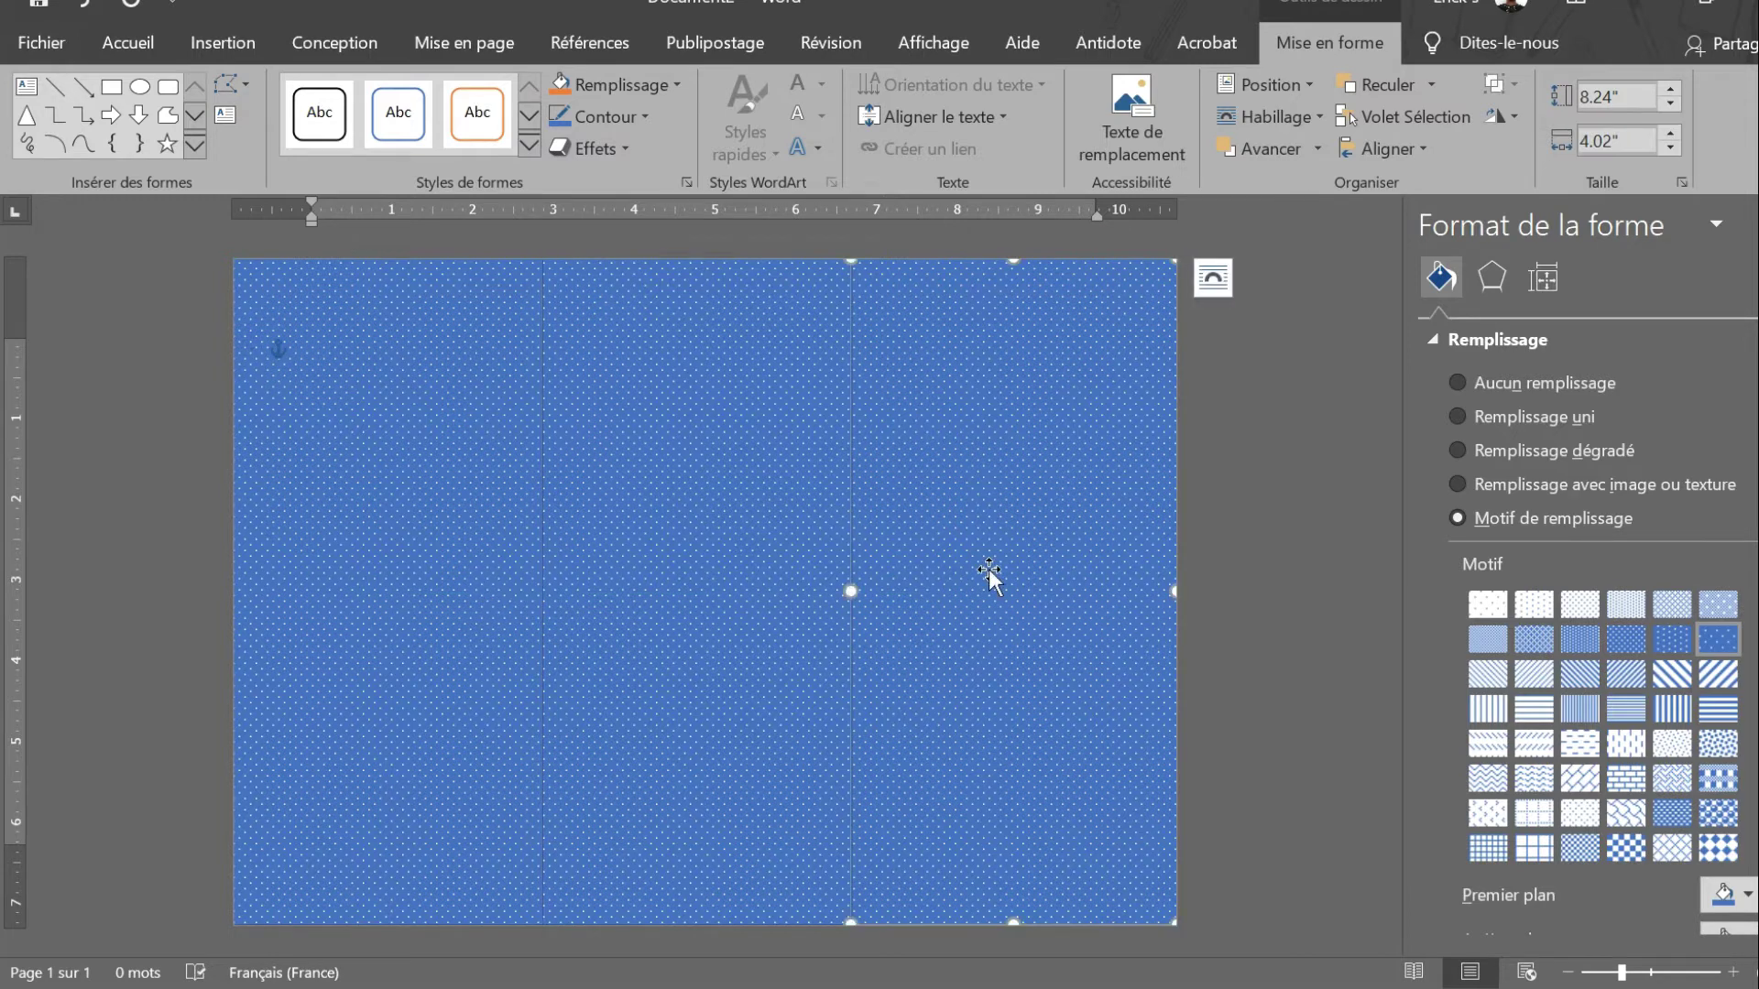
pyautogui.click(644, 117)
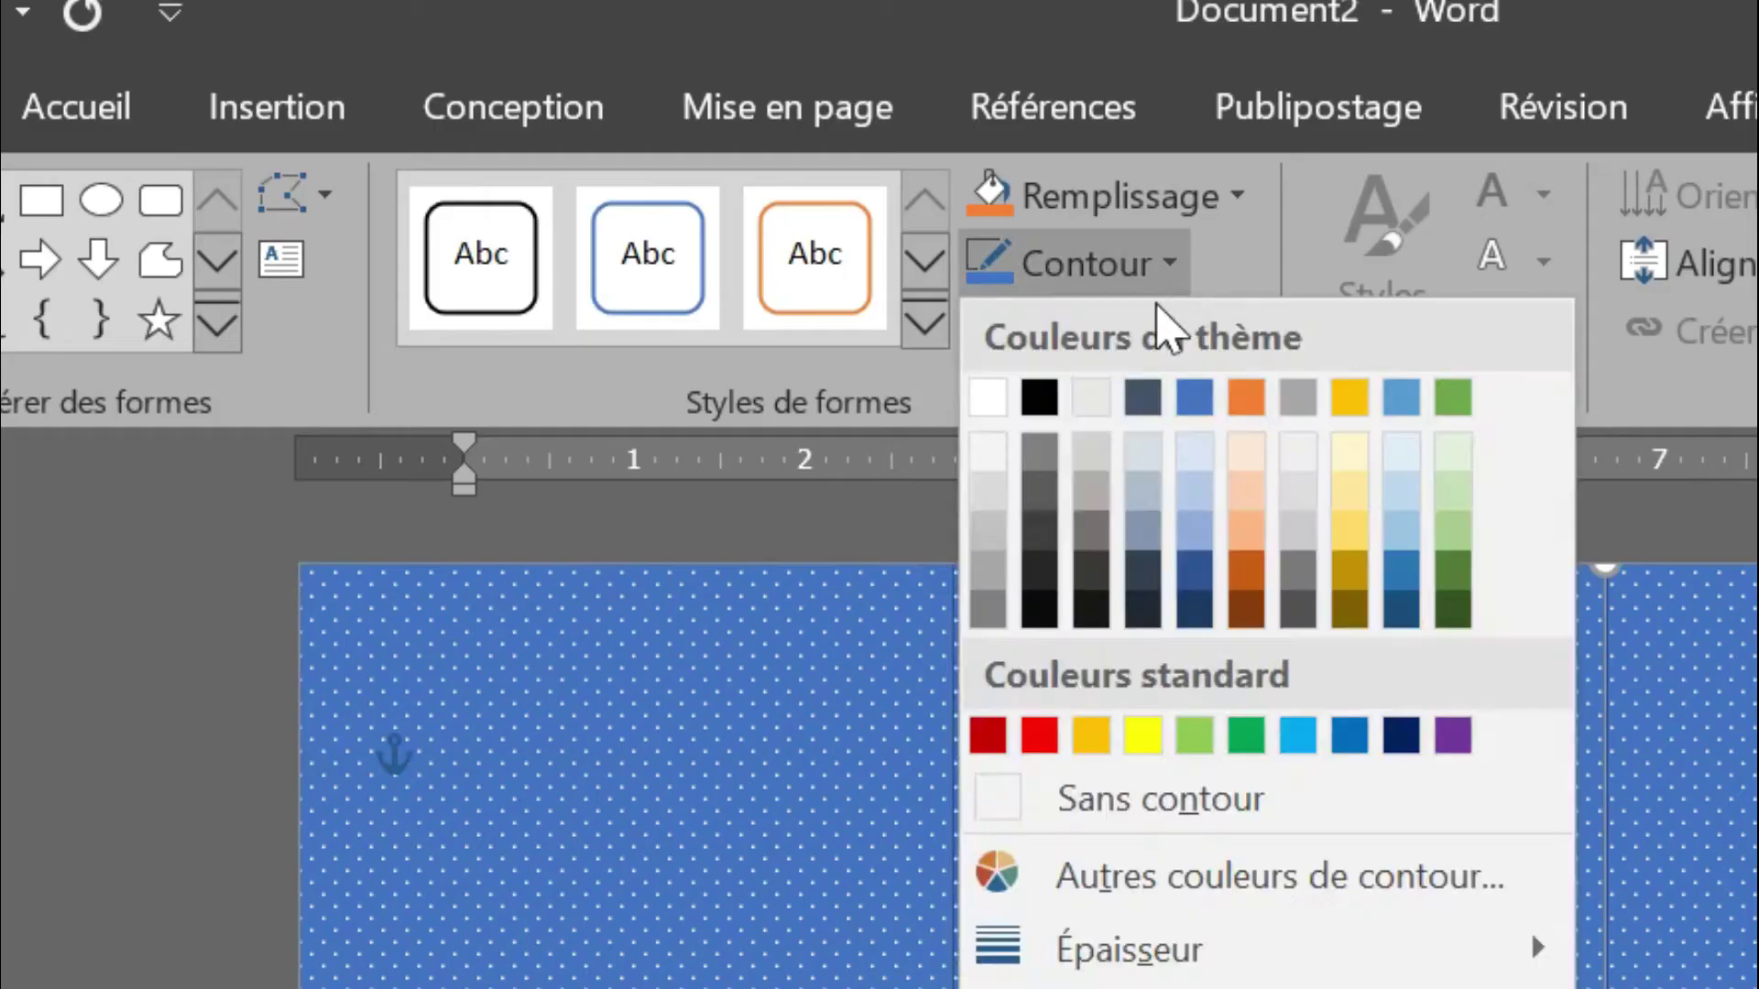
pyautogui.click(1111, 812)
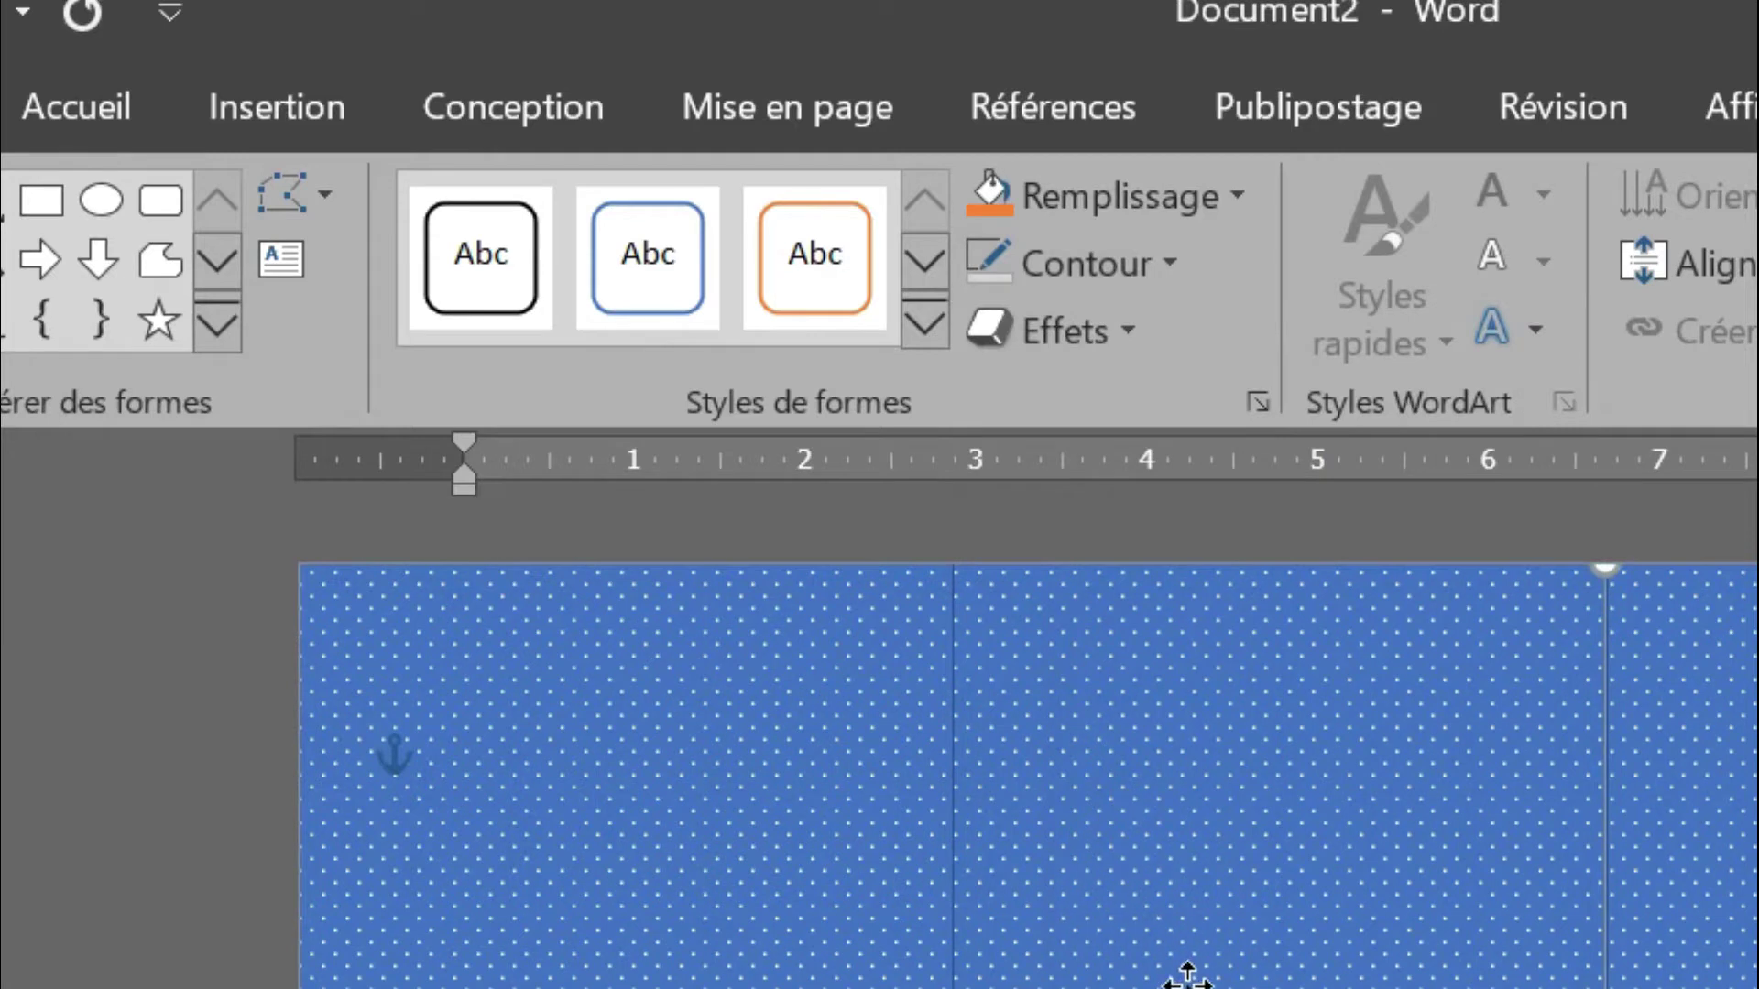
pyautogui.click(1149, 271)
pyautogui.click(1091, 813)
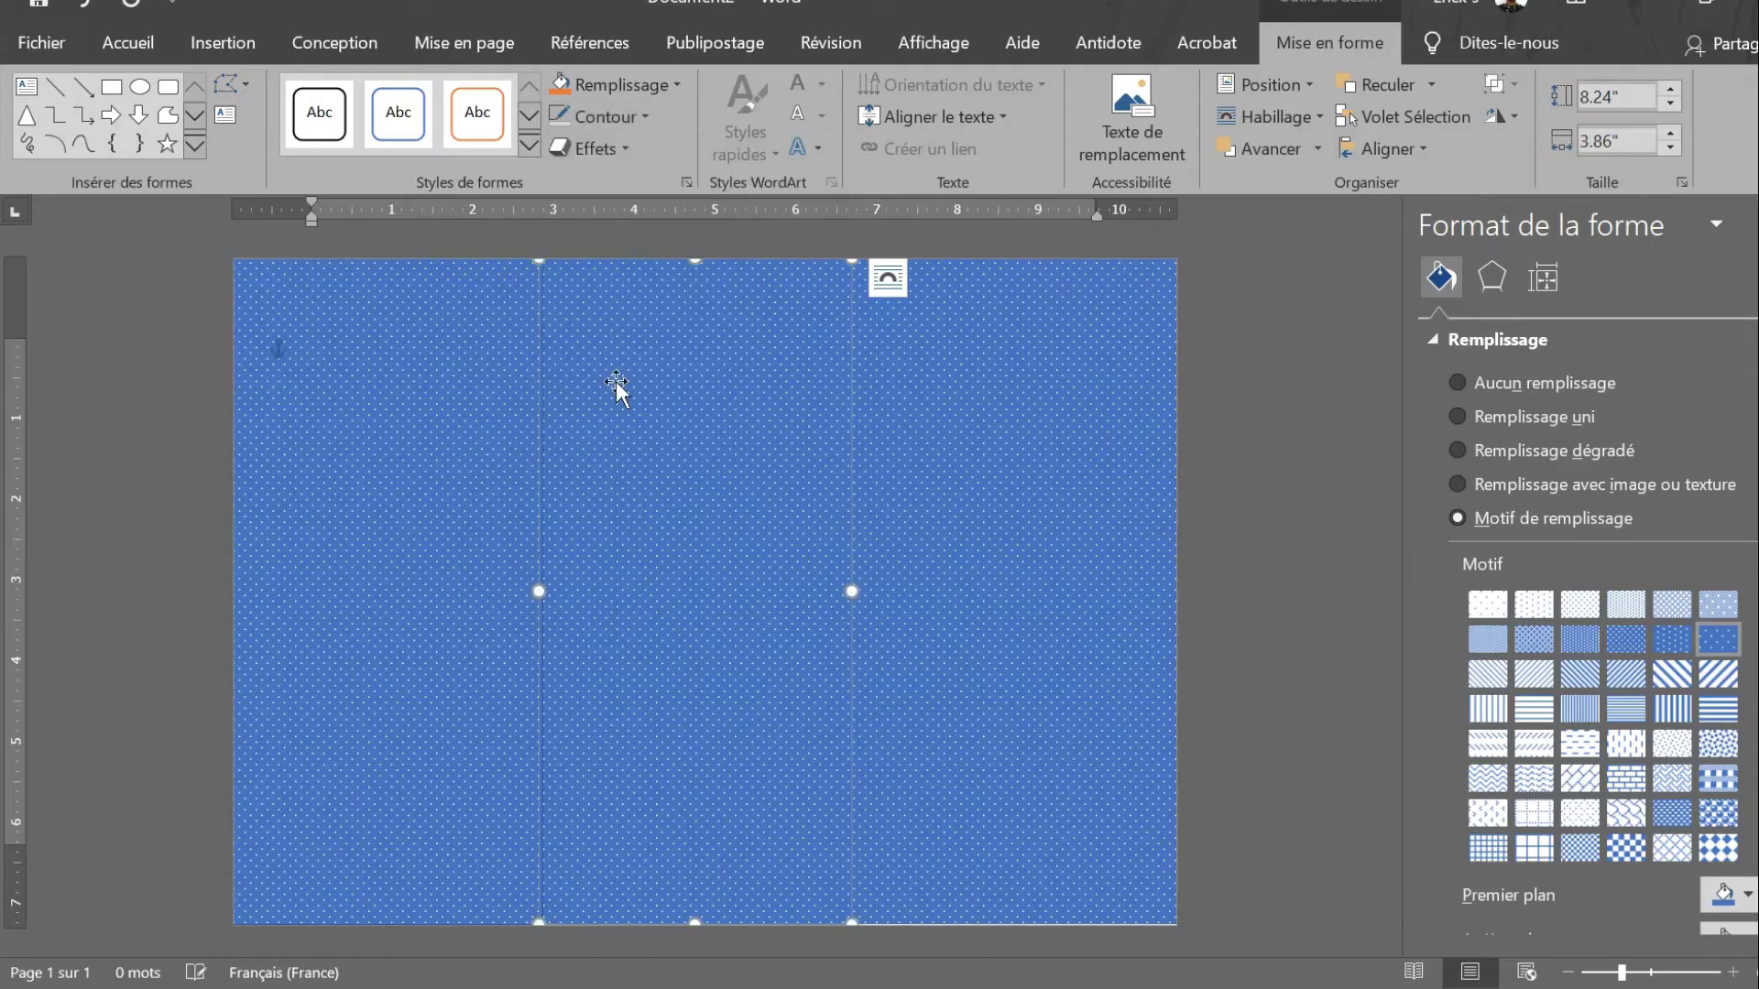
pyautogui.click(461, 529)
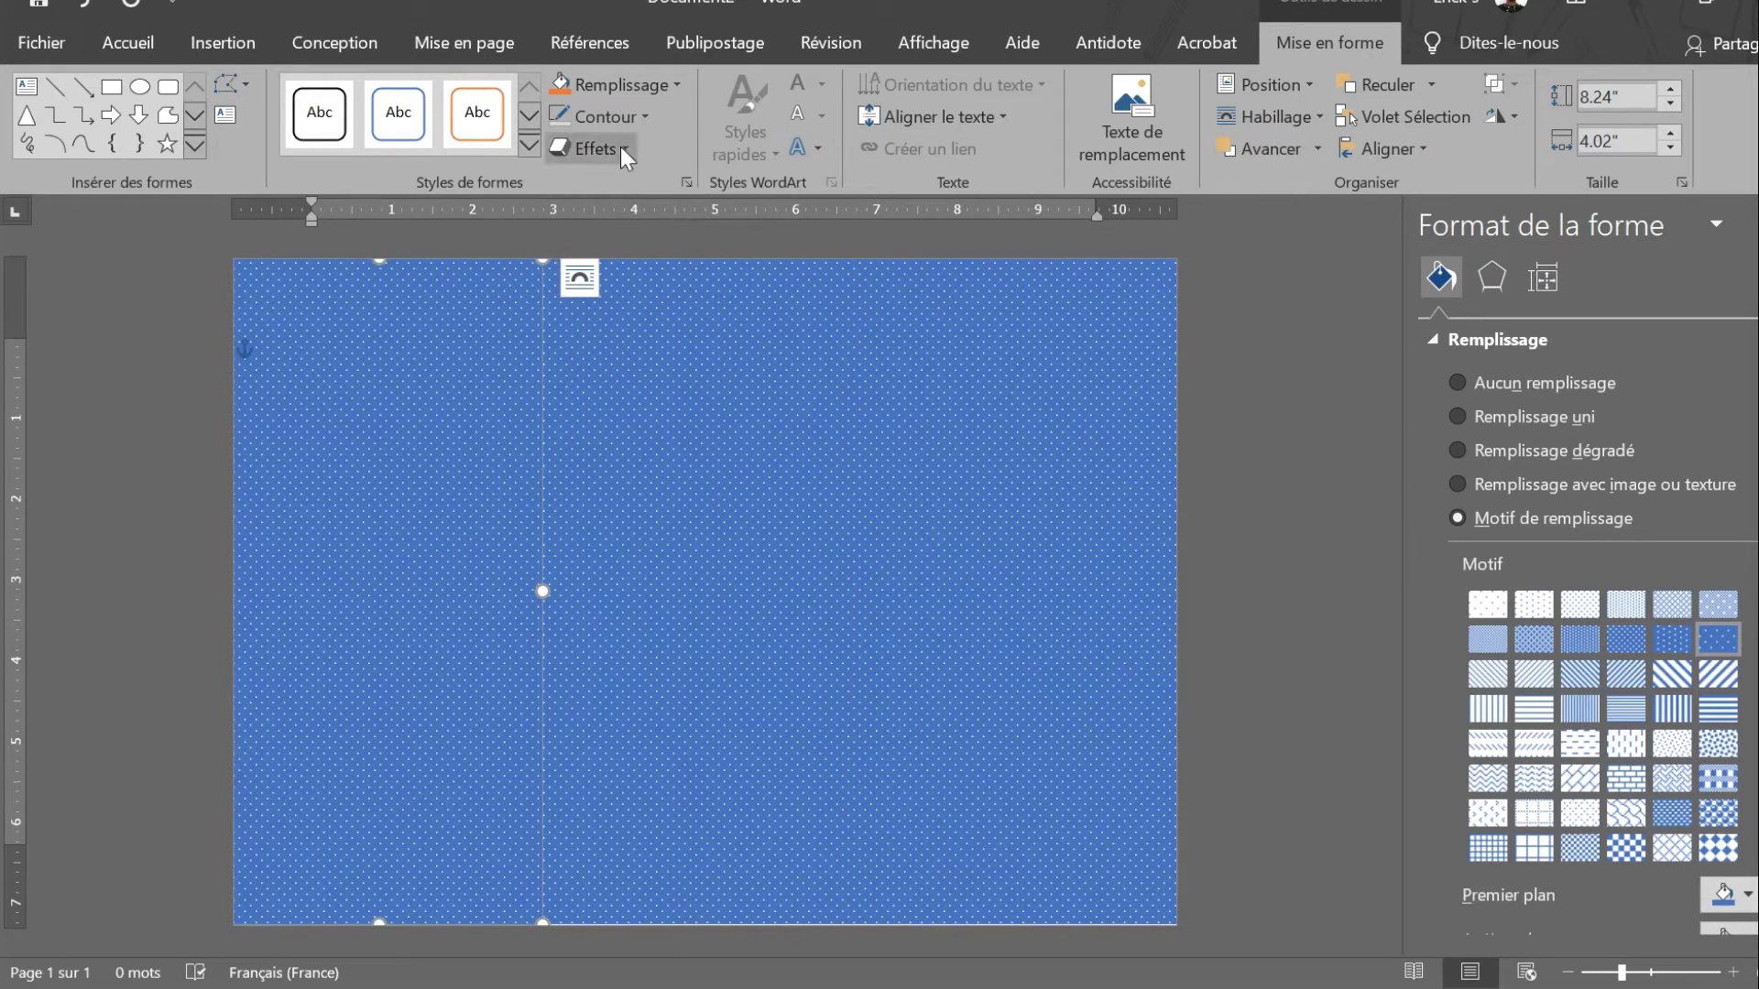
pyautogui.click(639, 119)
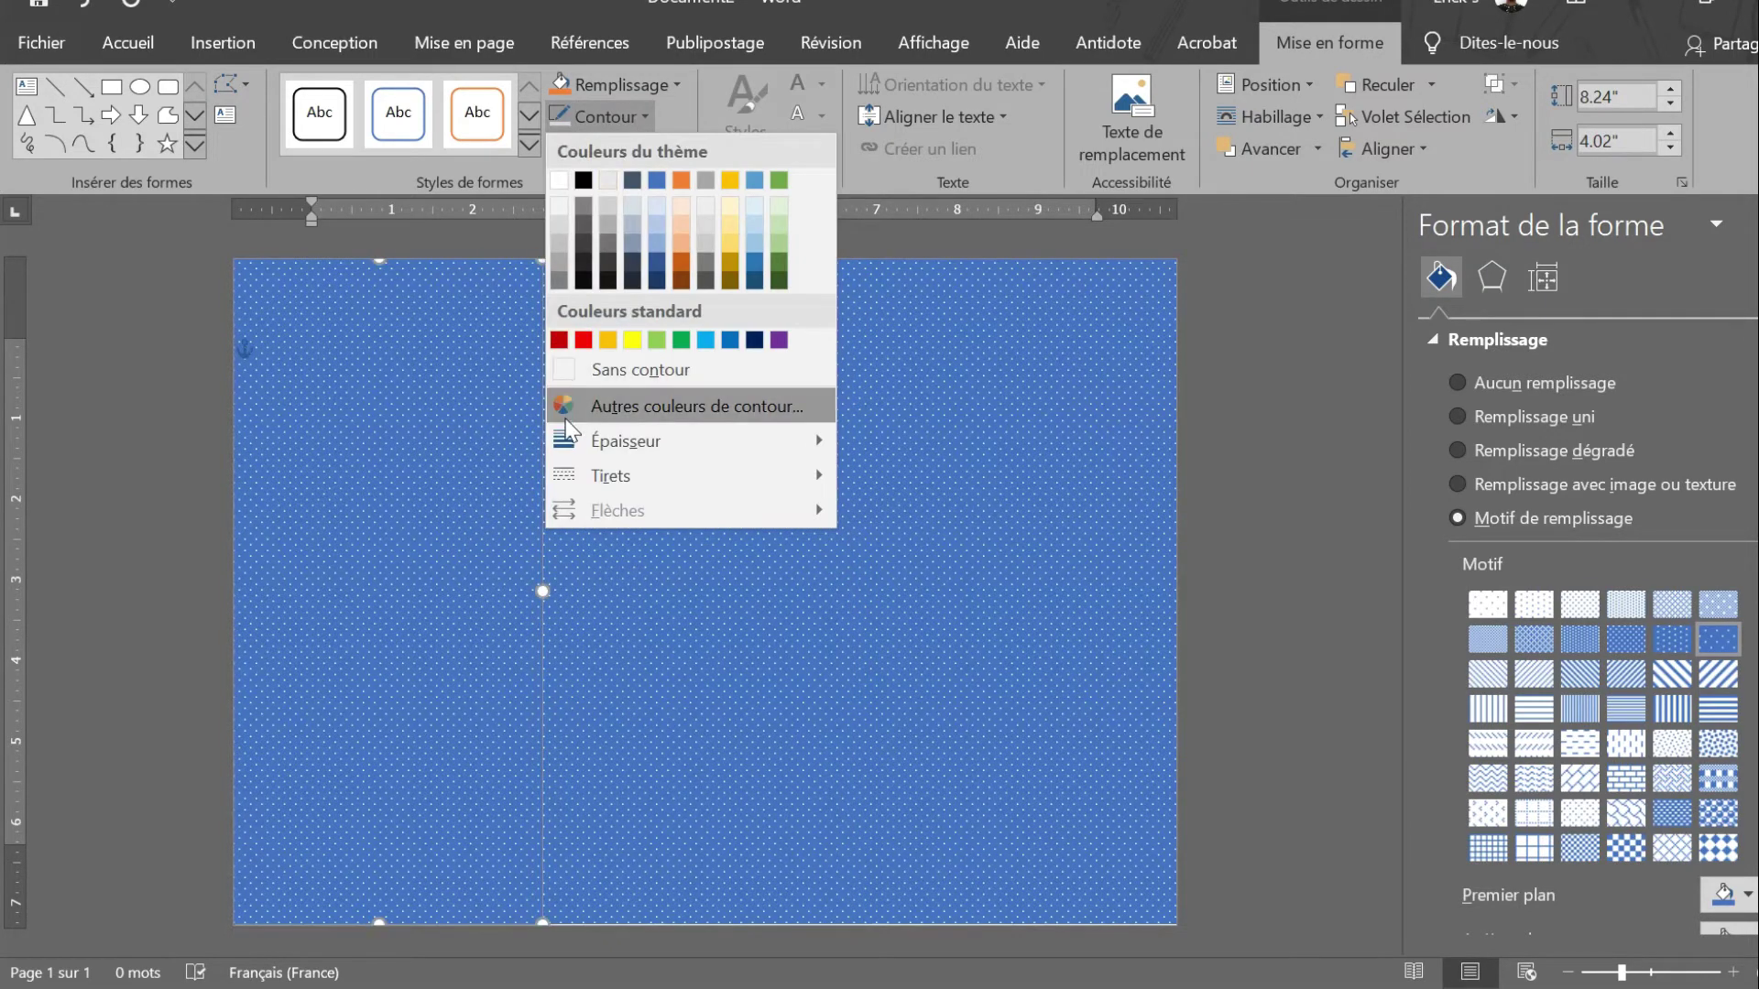
pyautogui.click(608, 373)
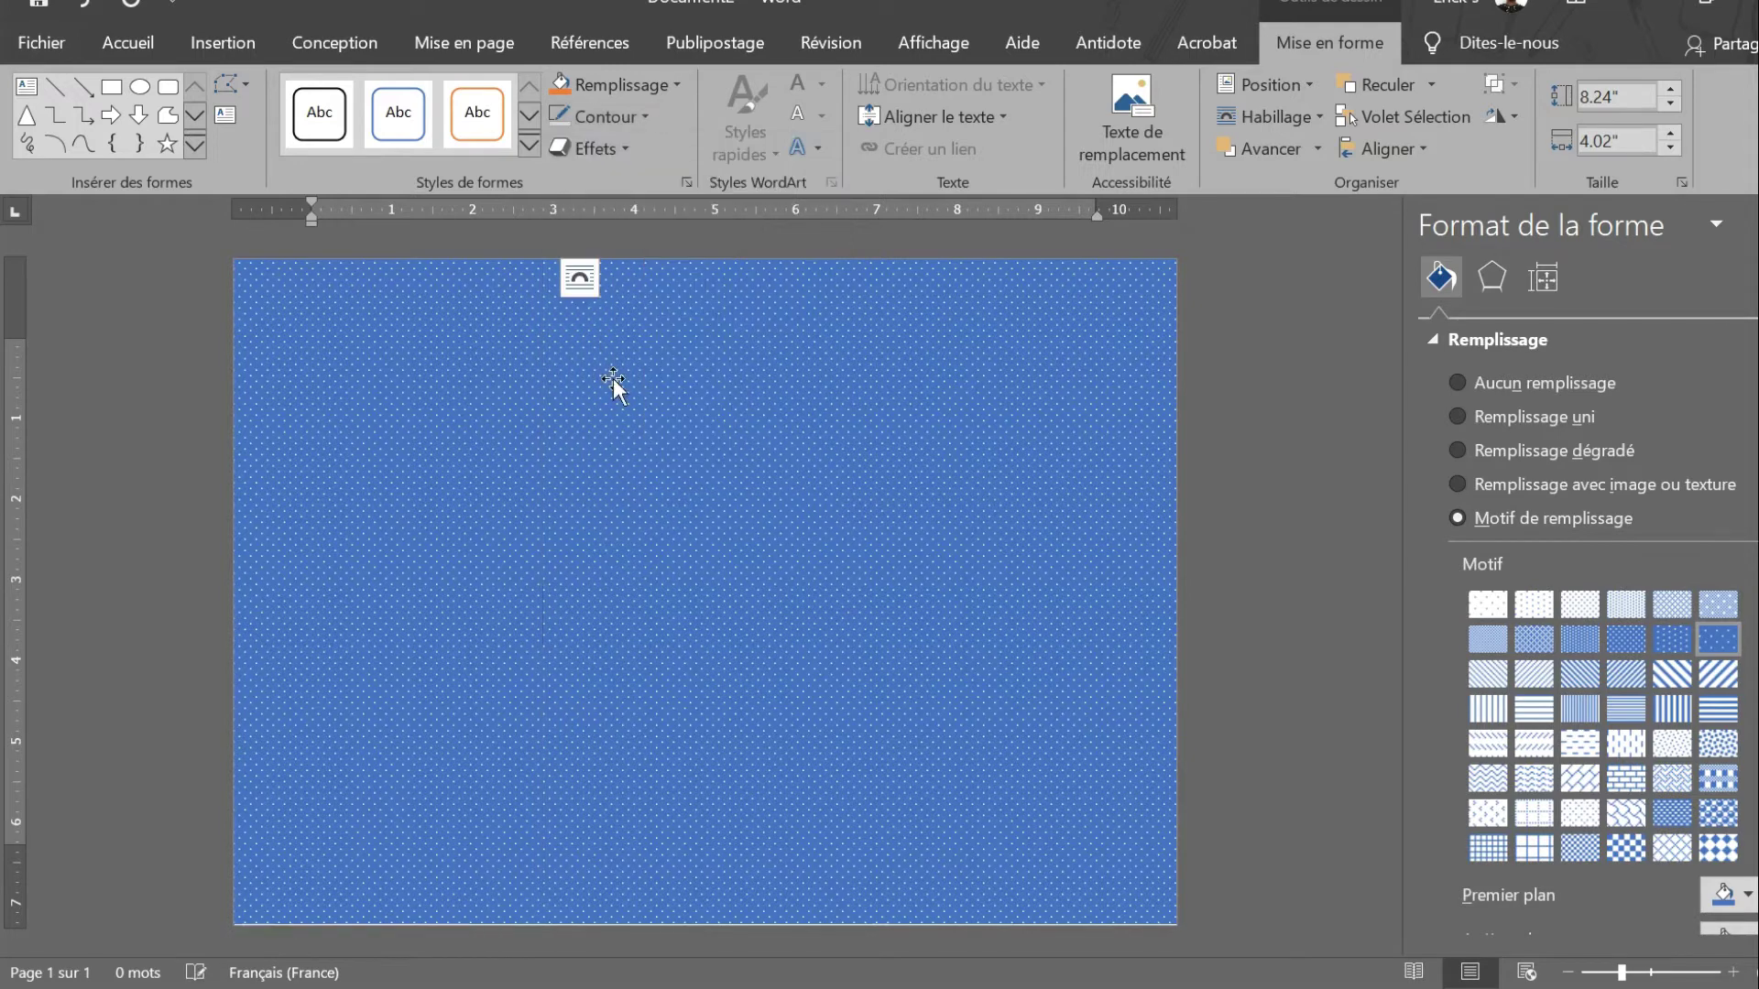
pyautogui.press('Escape')
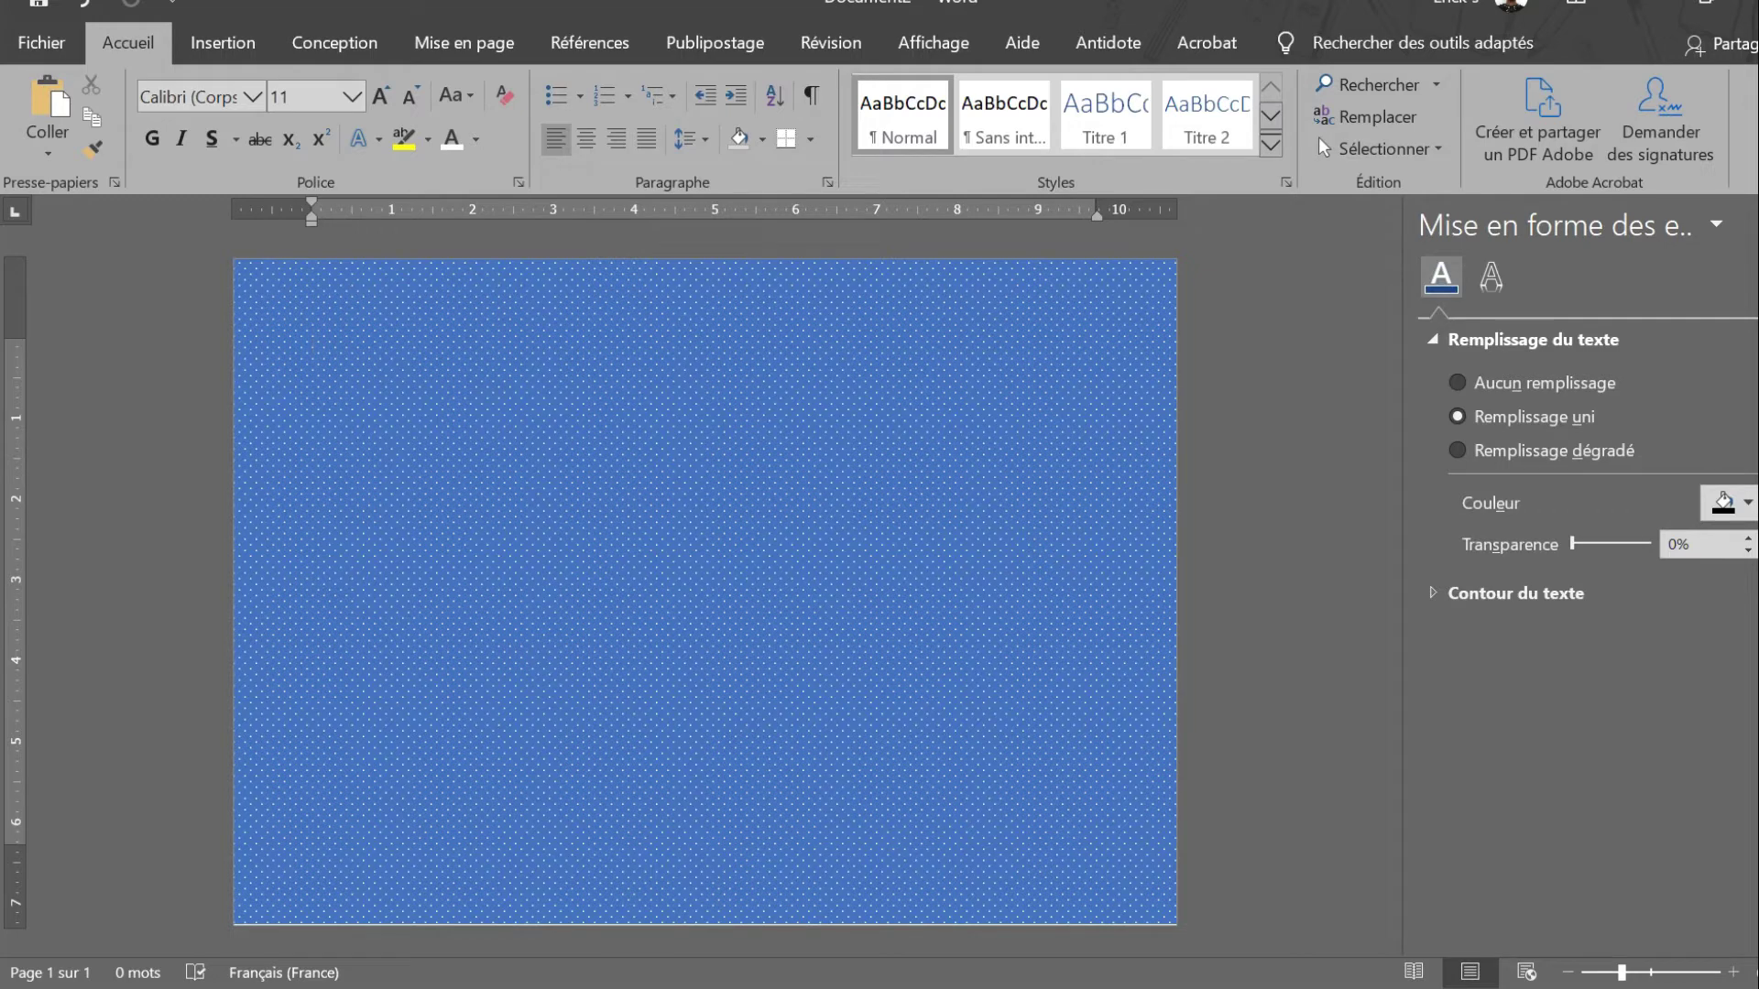
# Step: Apply the second predefined shape effect, a bevelled edge, to the right-hand rectangle
pyautogui.click(1108, 553)
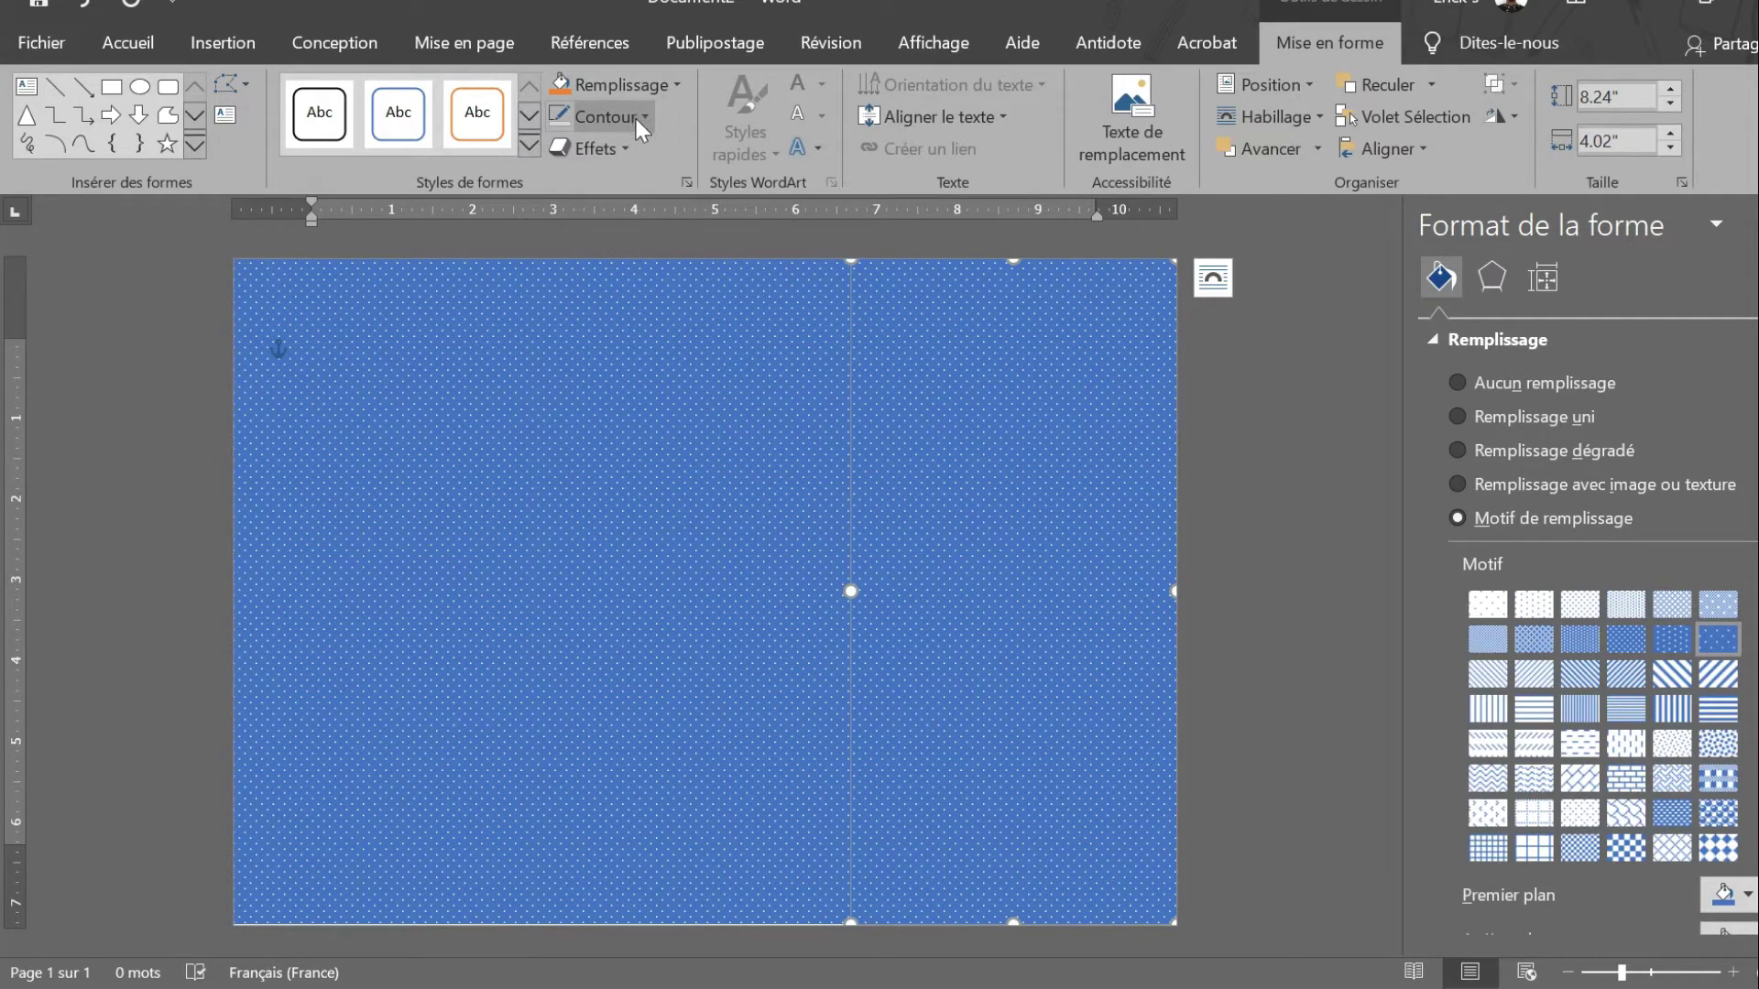
pyautogui.click(625, 145)
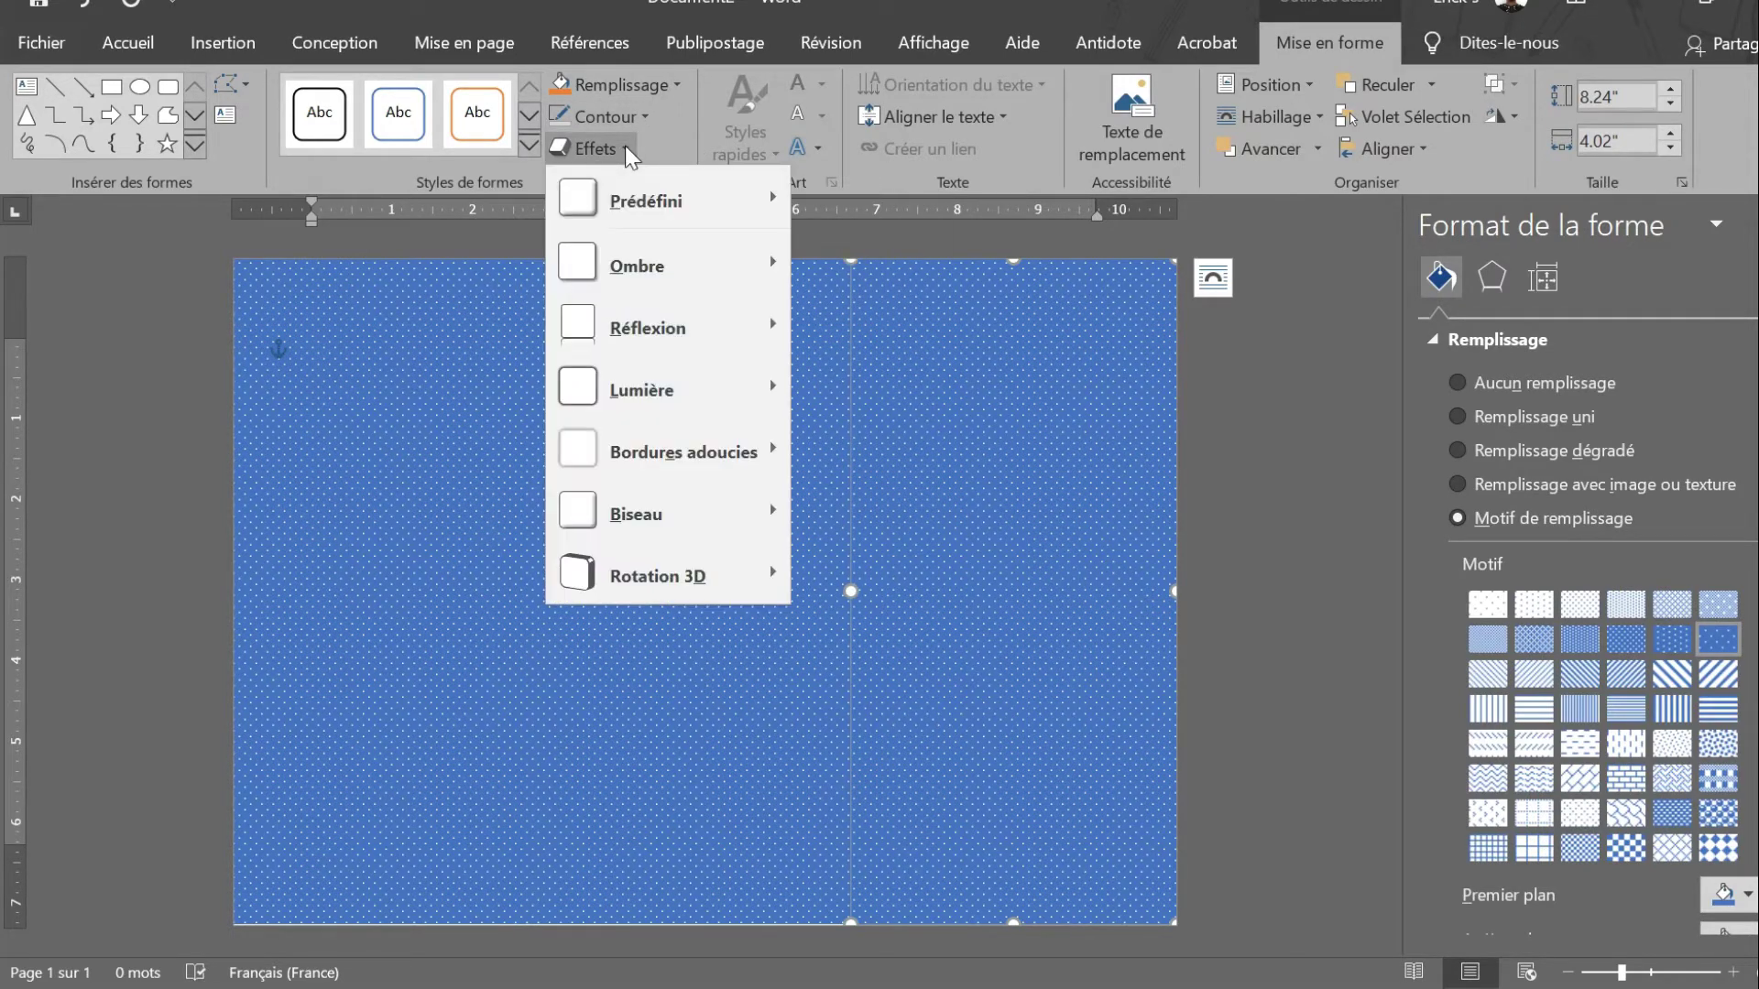
pyautogui.moveTo(600, 194)
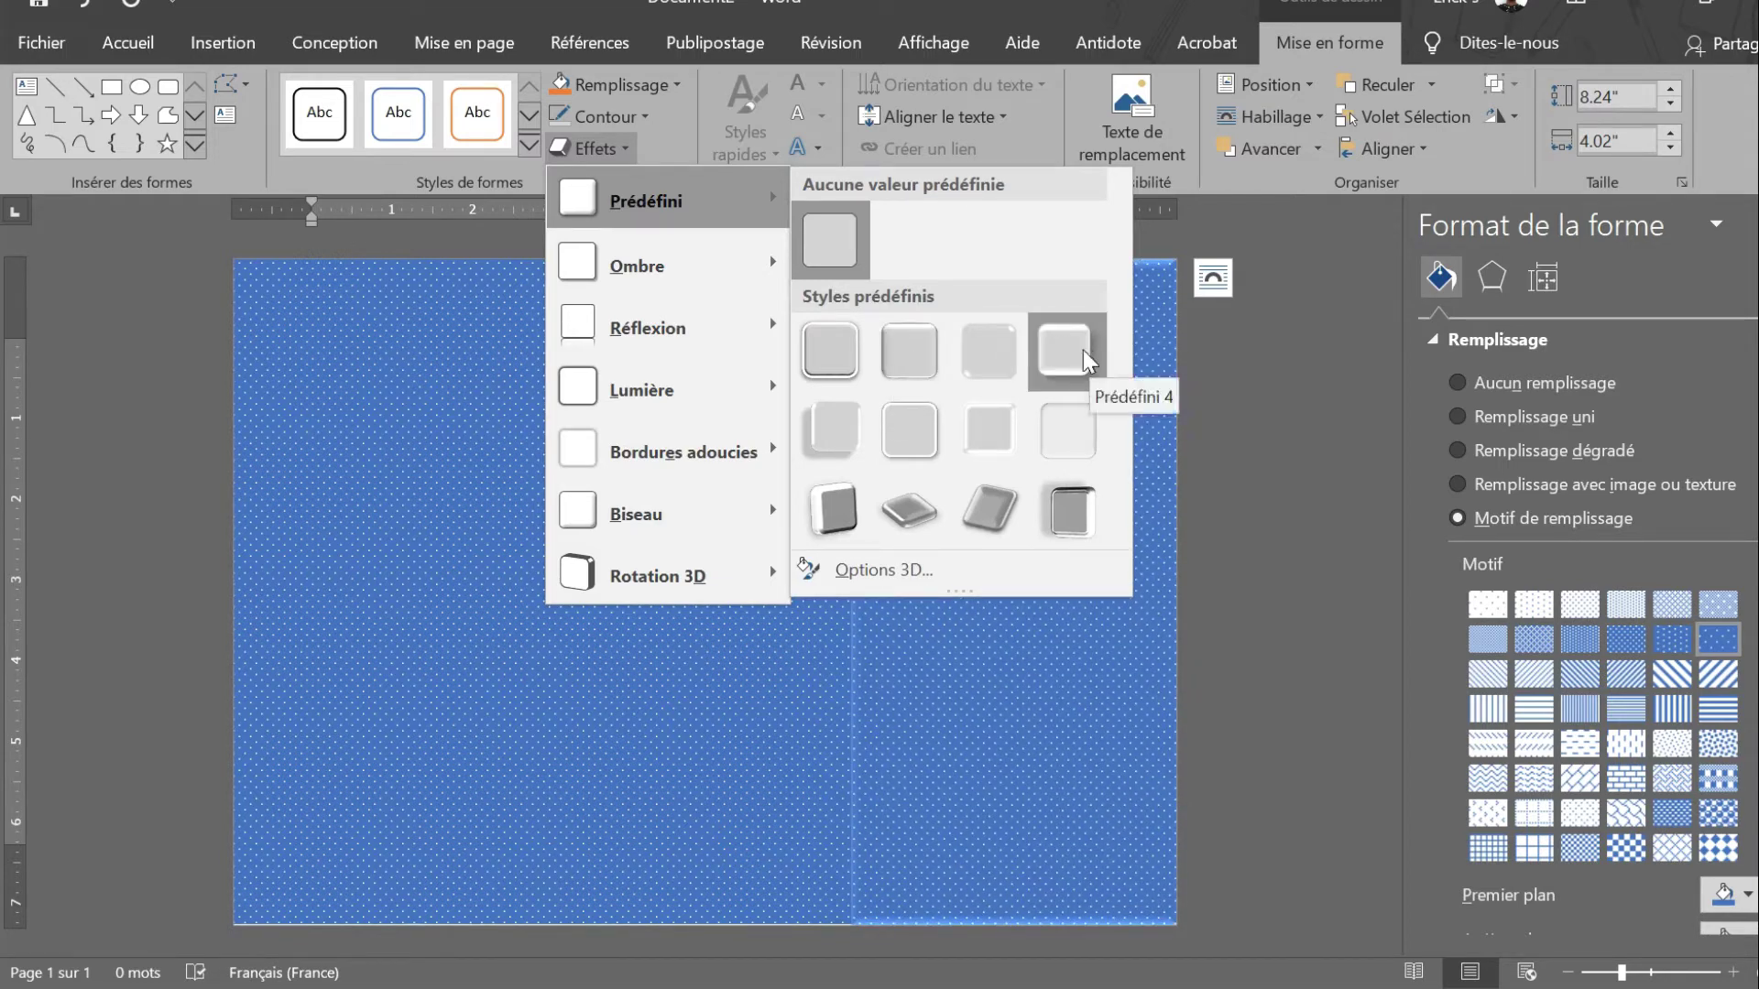
pyautogui.click(913, 371)
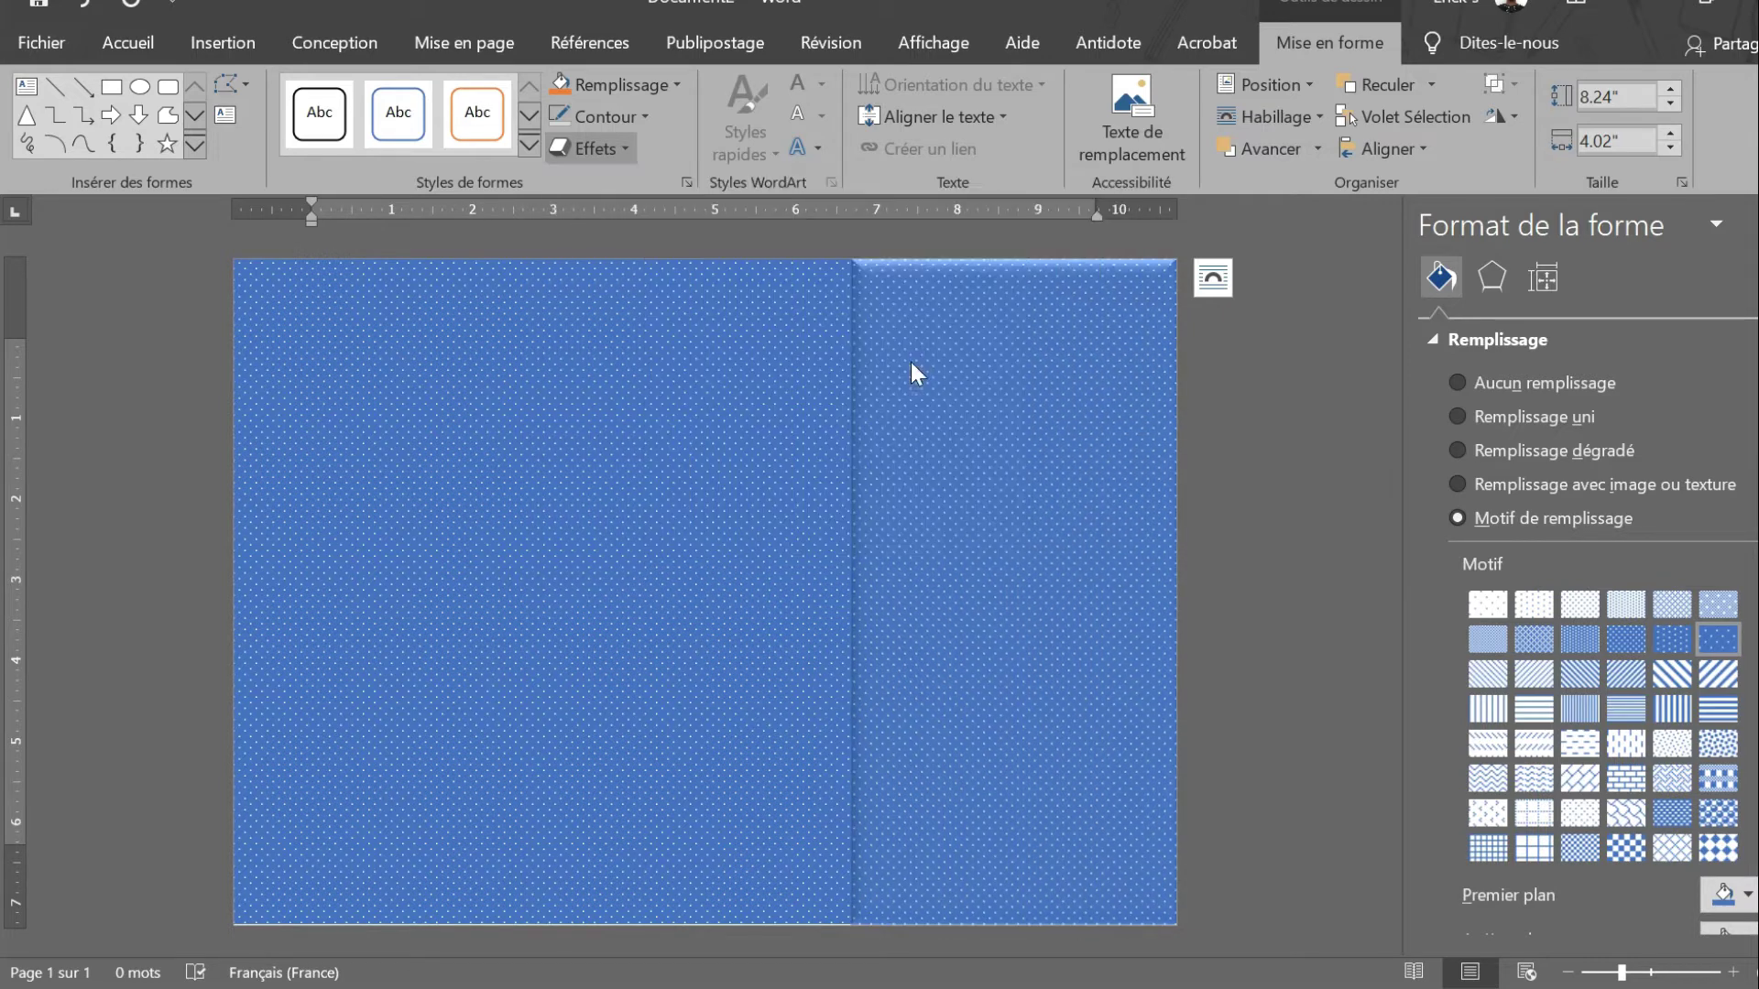
# Step: Check the middle rectangle's outline setting and give that rectangle the same second predefined bevel effect
pyautogui.click(749, 476)
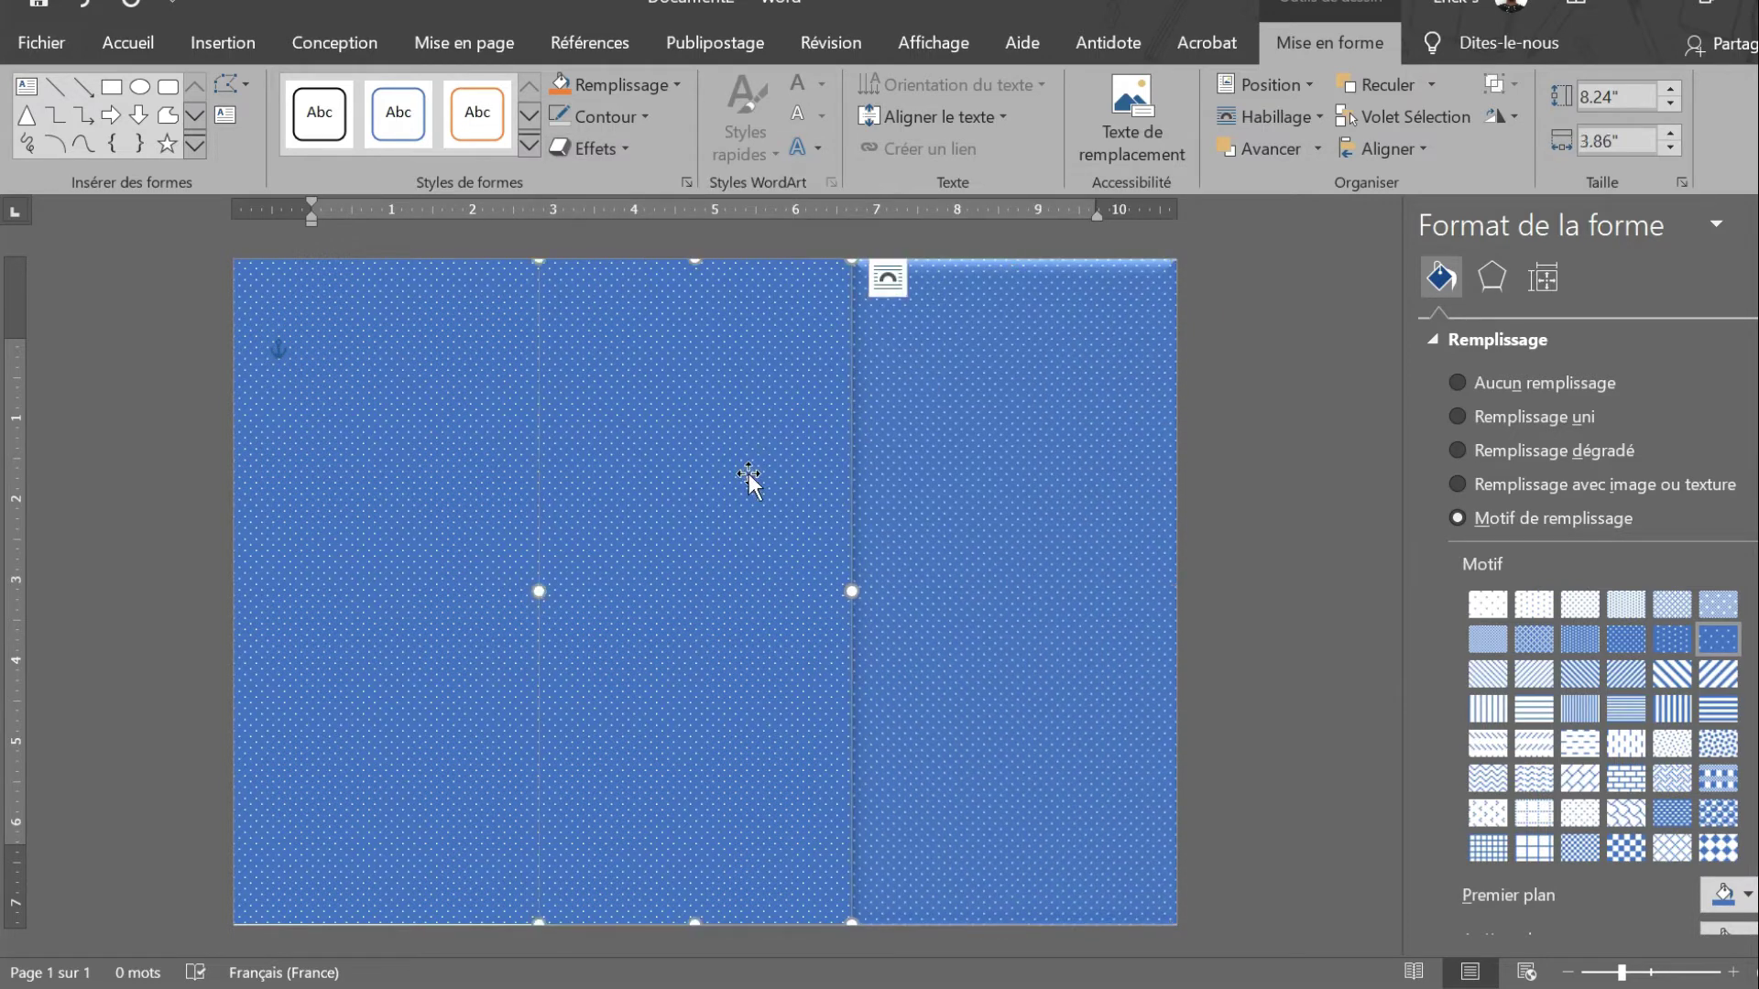
pyautogui.click(640, 119)
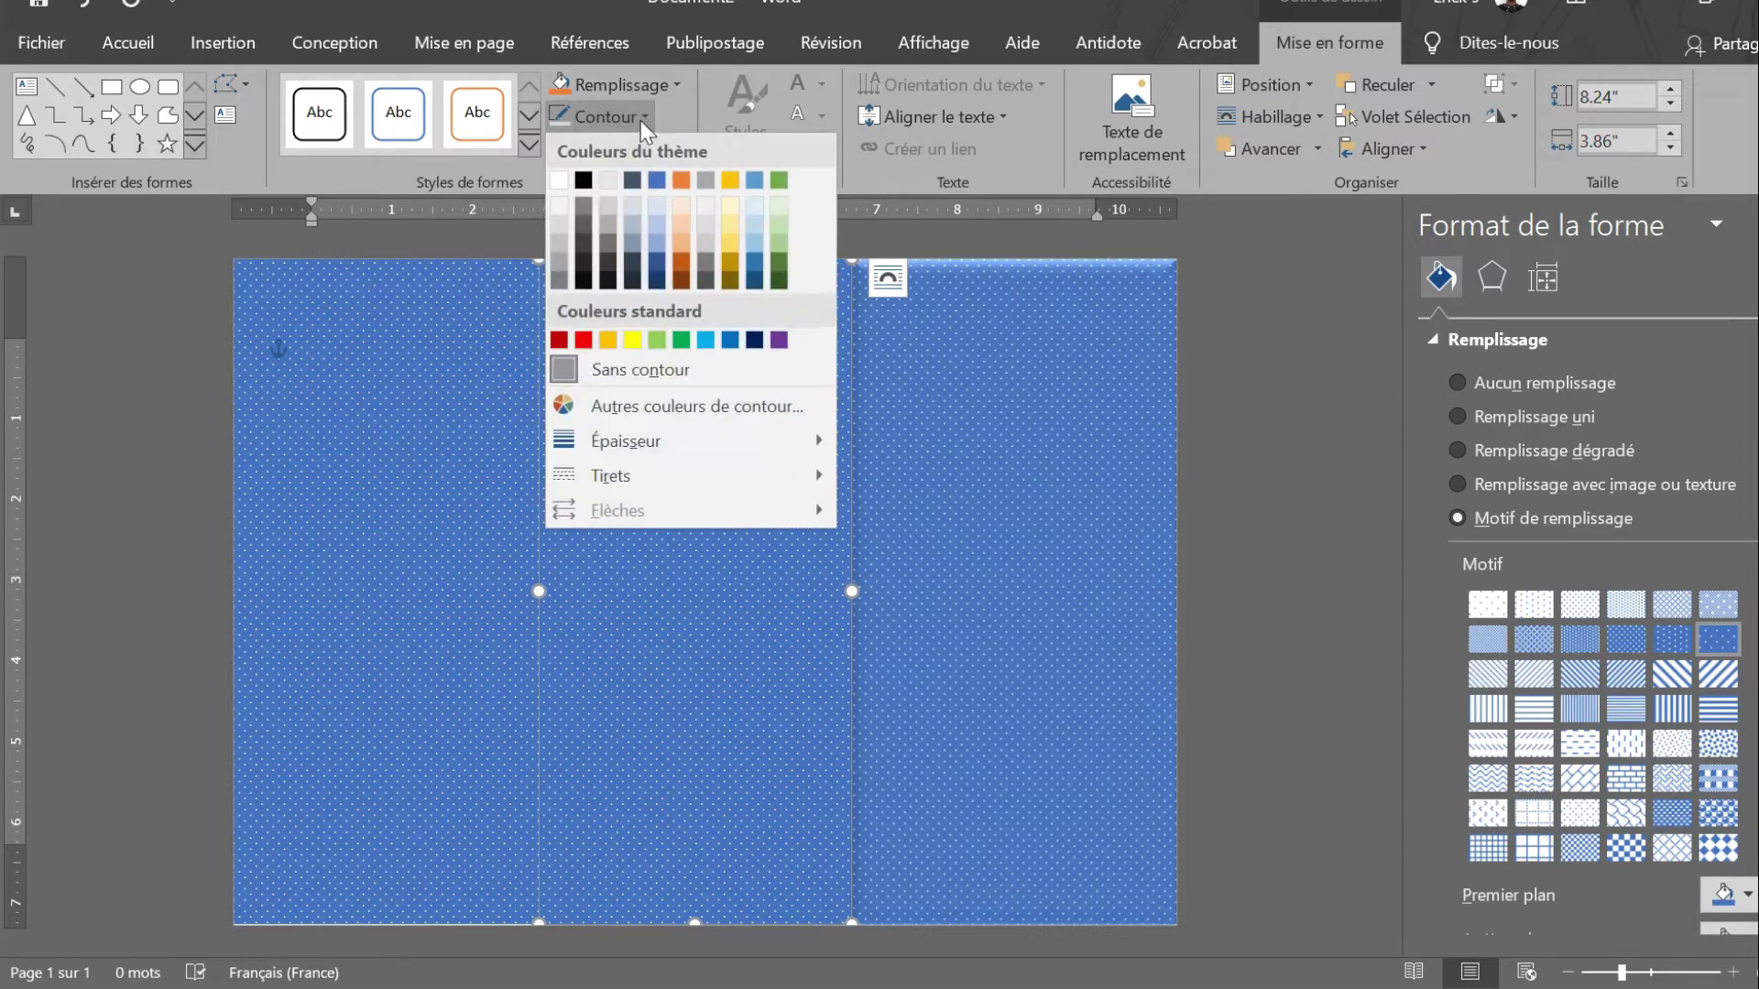
pyautogui.click(689, 108)
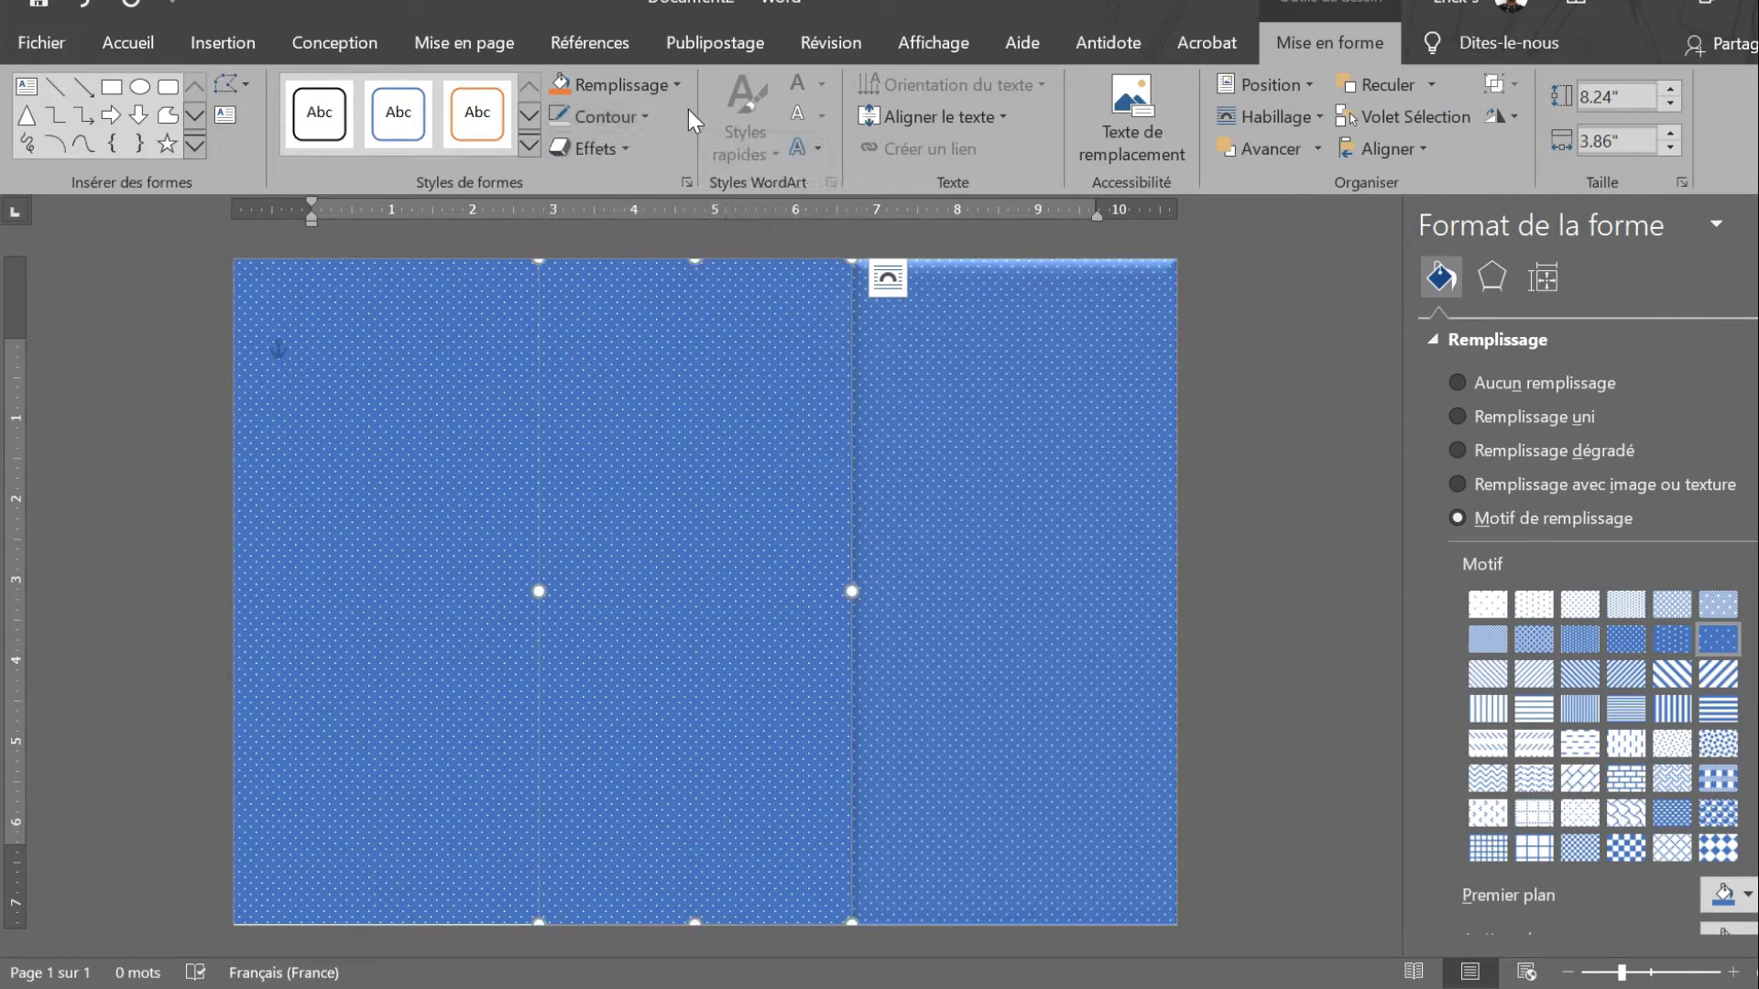
pyautogui.click(624, 146)
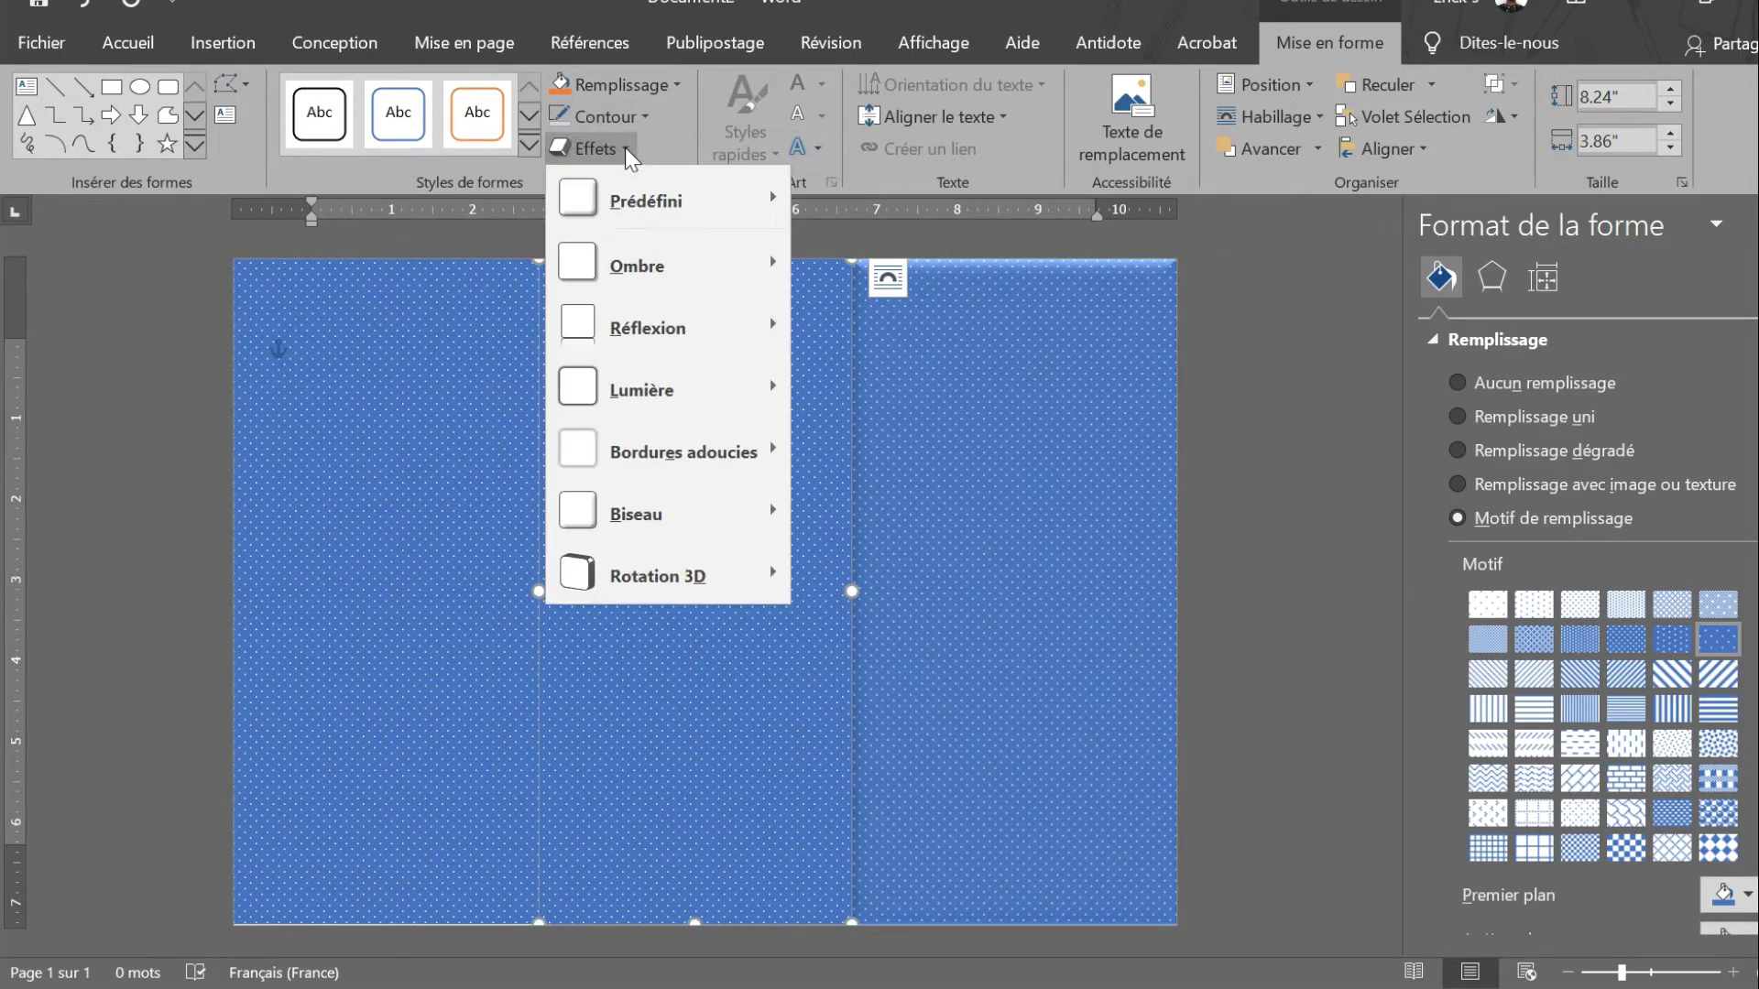
pyautogui.moveTo(654, 201)
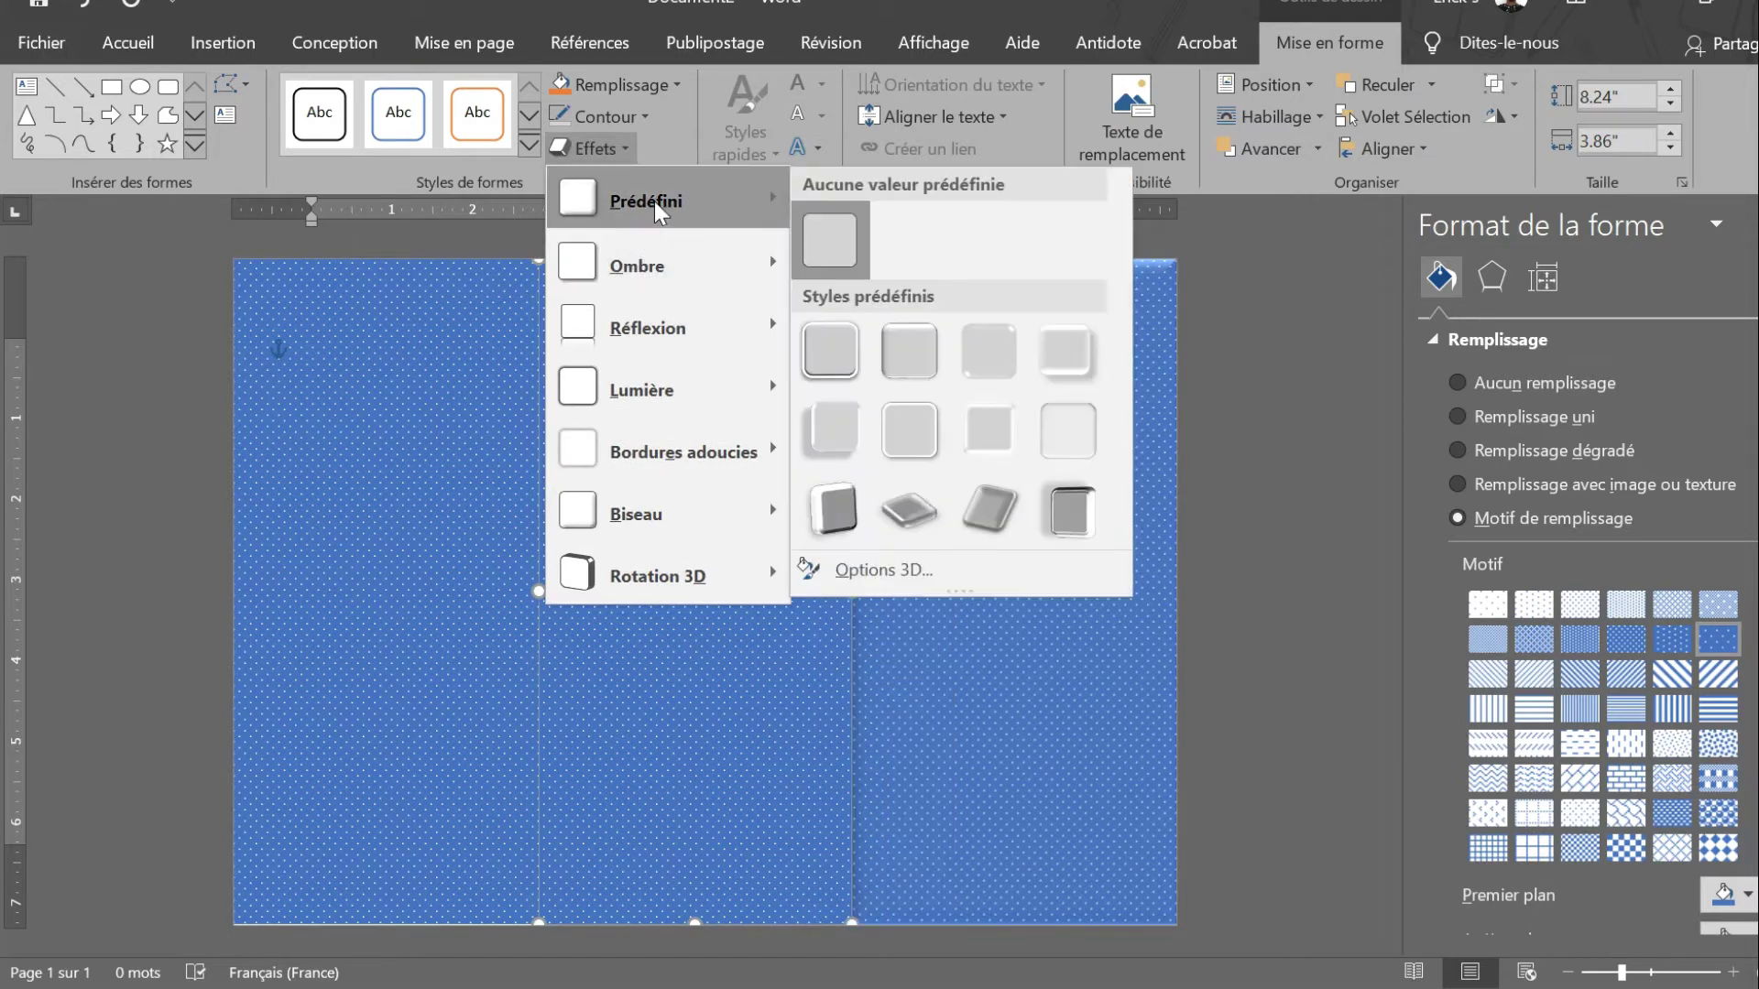
pyautogui.click(910, 343)
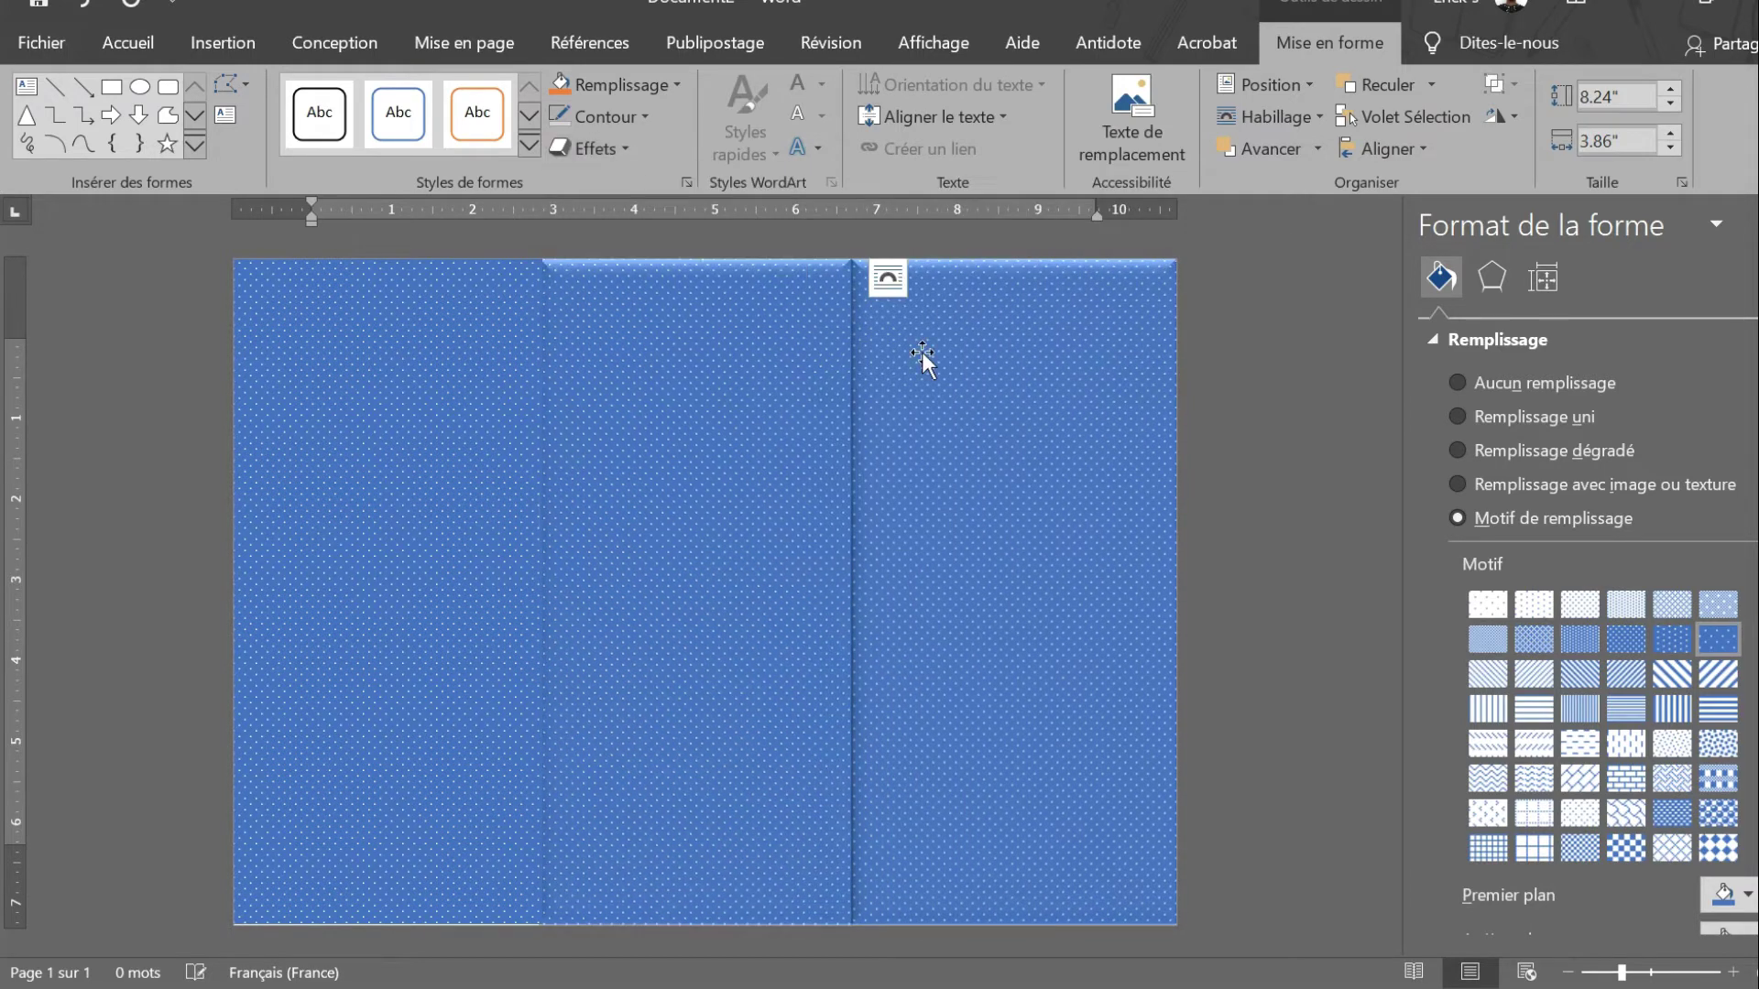
# Step: Apply the second predefined bevel effect to the left-hand rectangle as well and deselect it
pyautogui.click(441, 530)
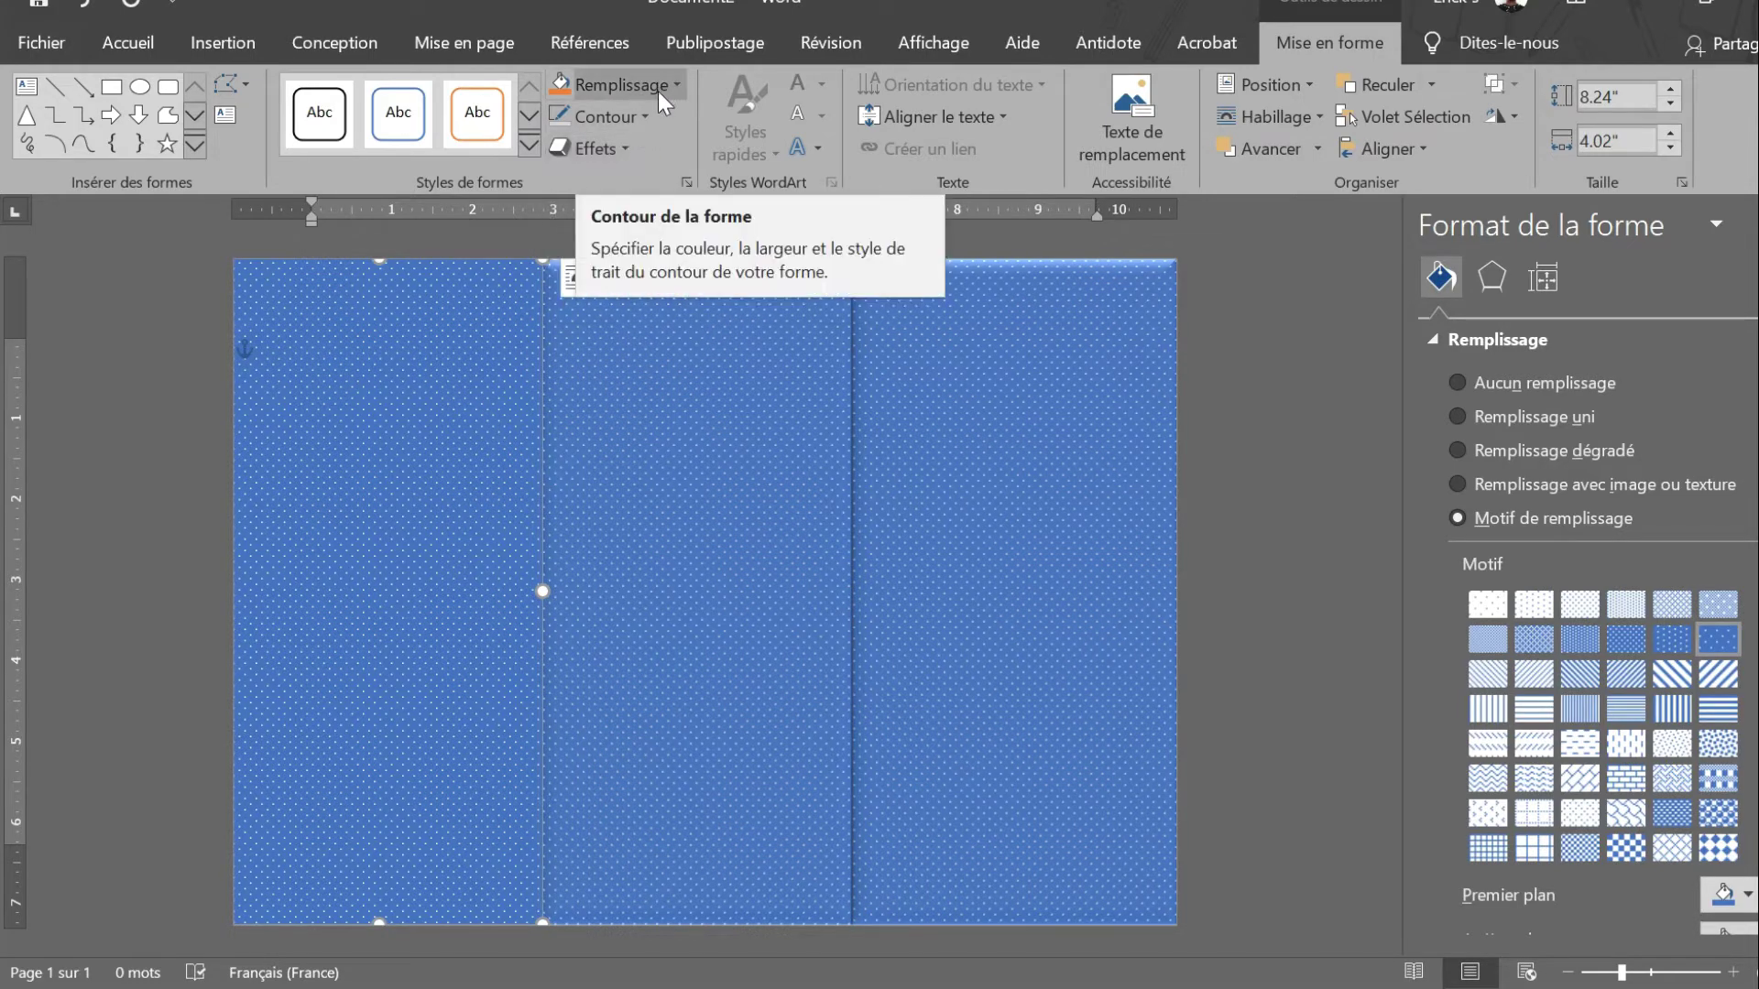
pyautogui.click(623, 146)
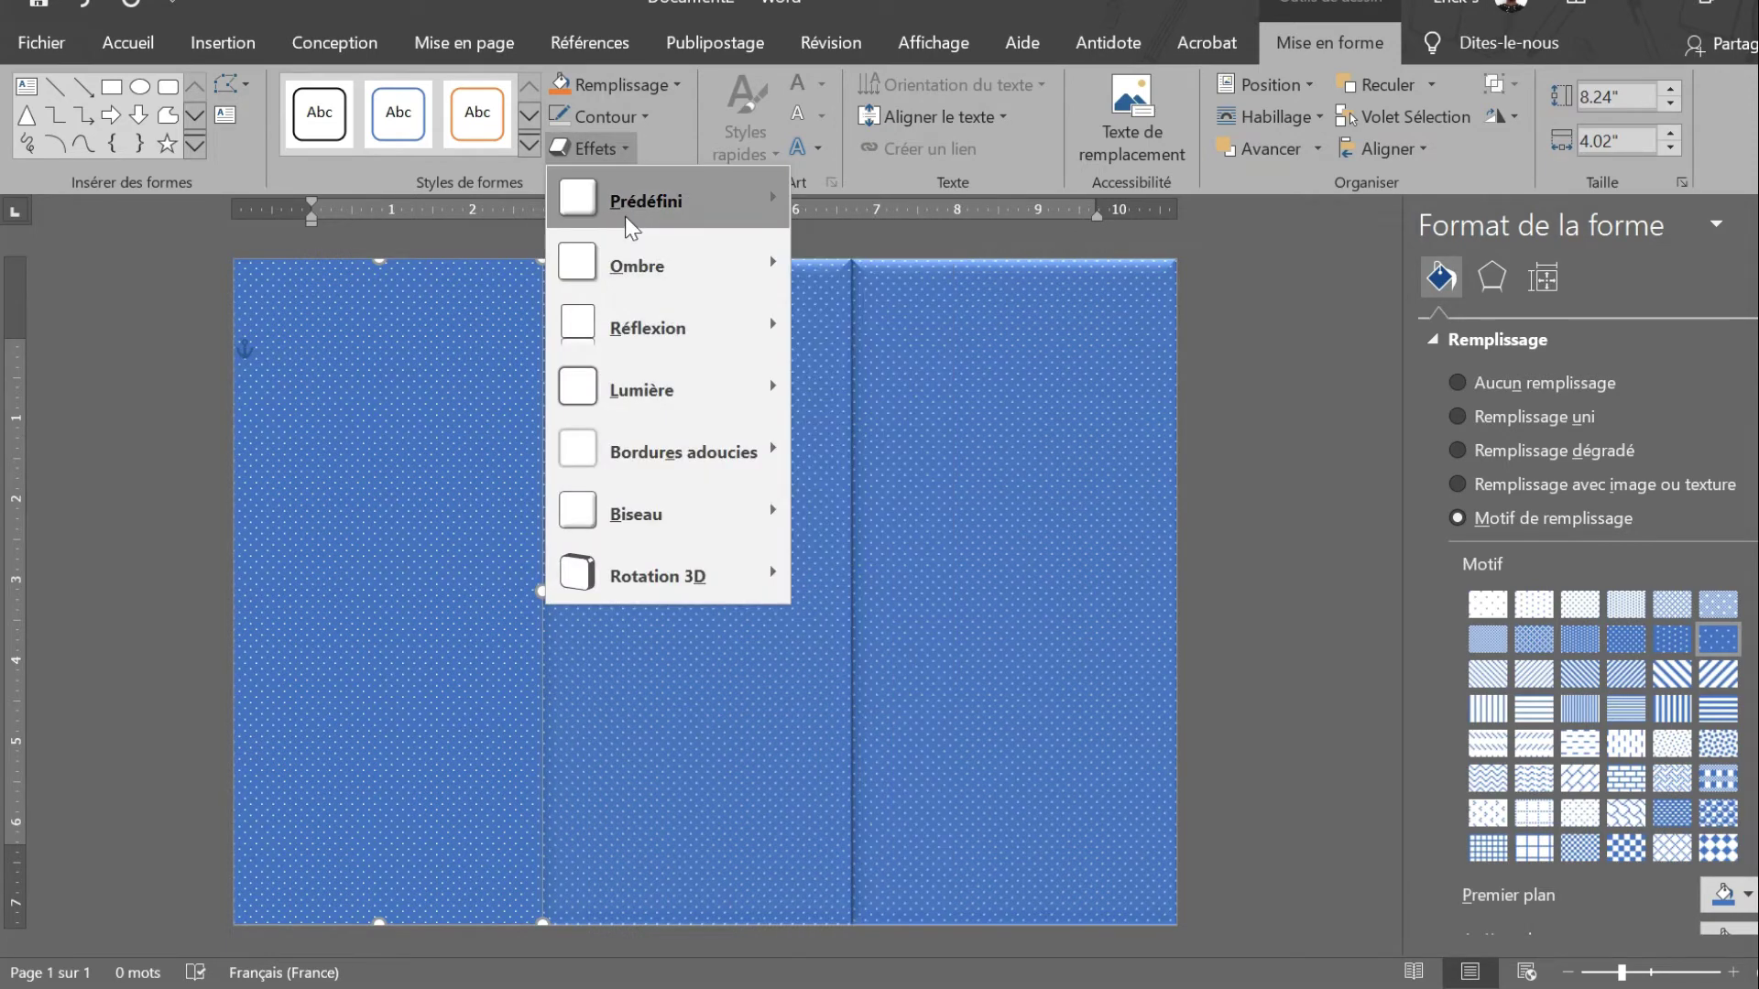
pyautogui.moveTo(625, 216)
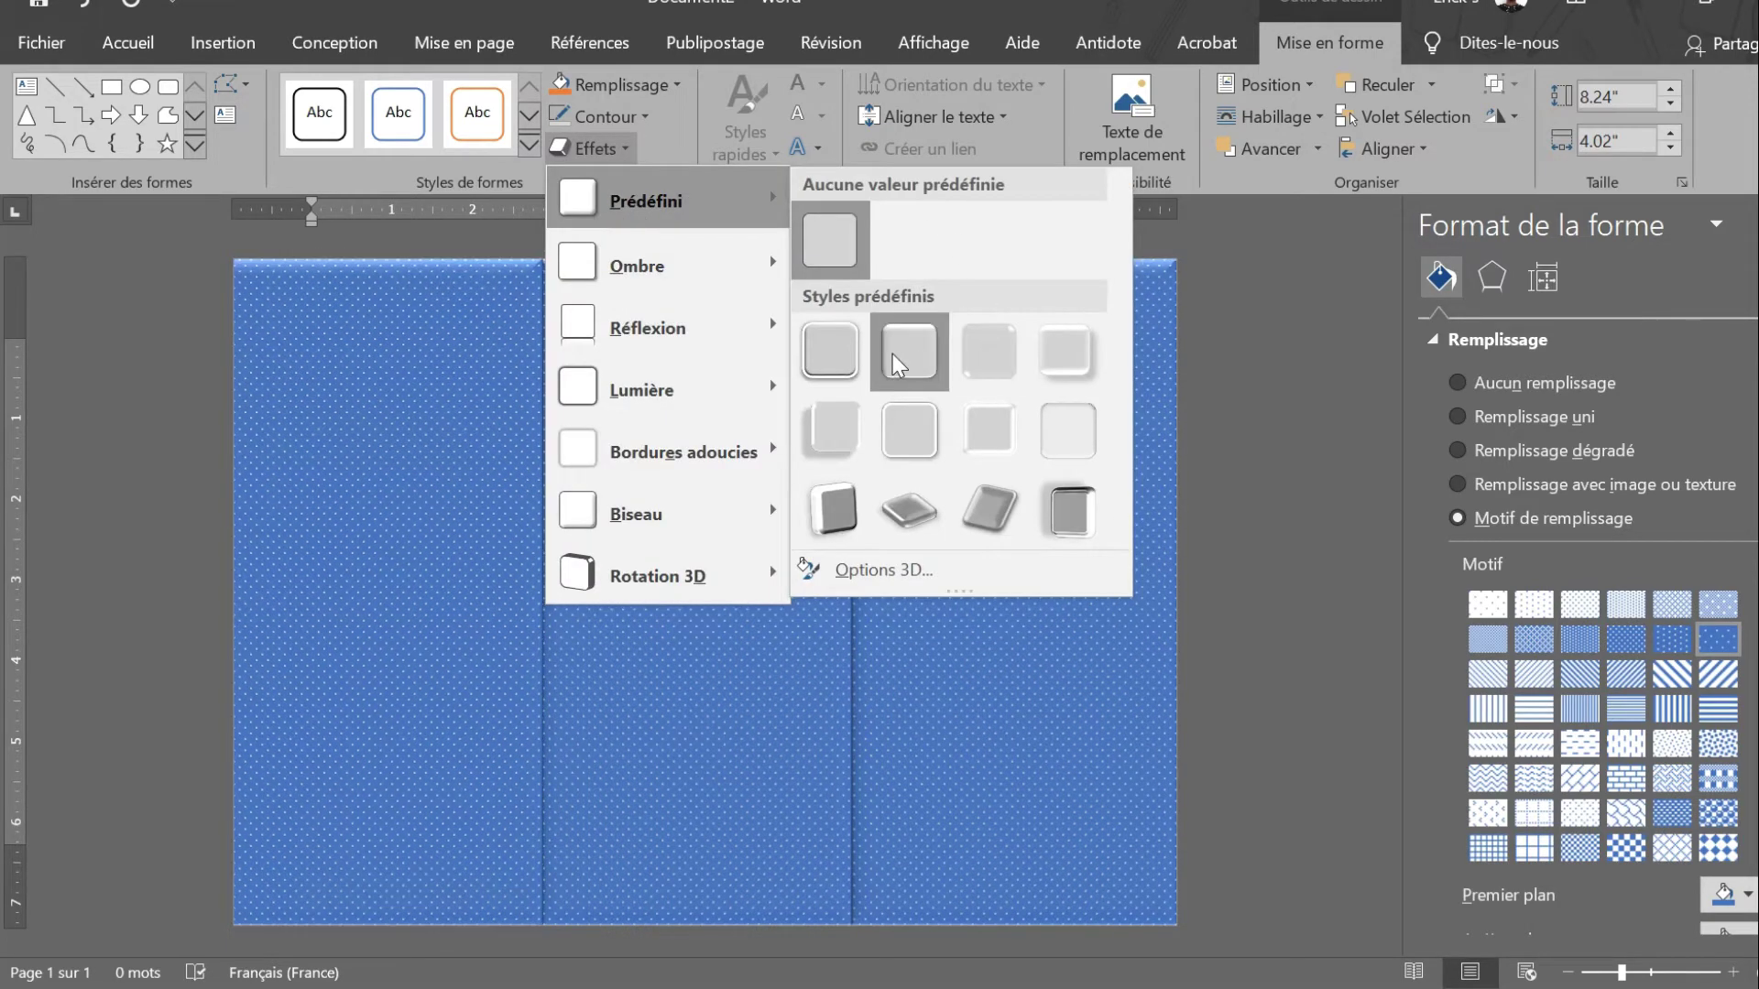
pyautogui.click(892, 354)
pyautogui.press('Escape')
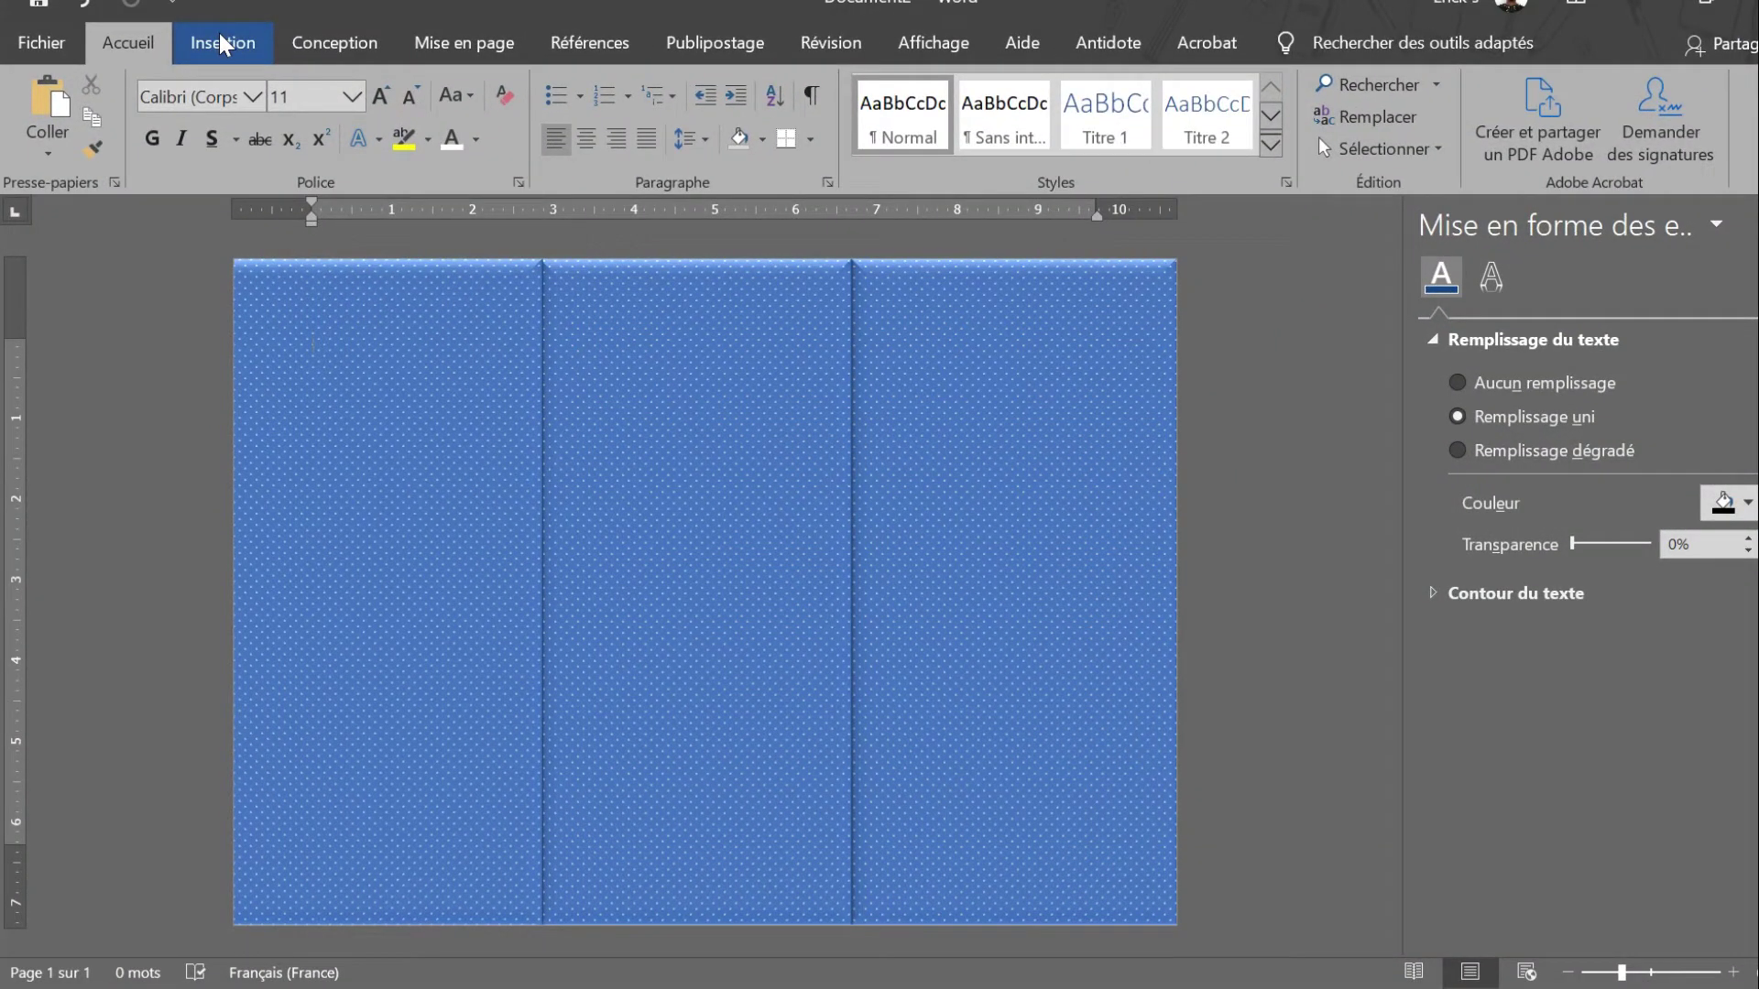
# Step: Draw a rectangle about 2.69" high and 3.85" wide over the lower part of the right-hand panel
pyautogui.click(218, 33)
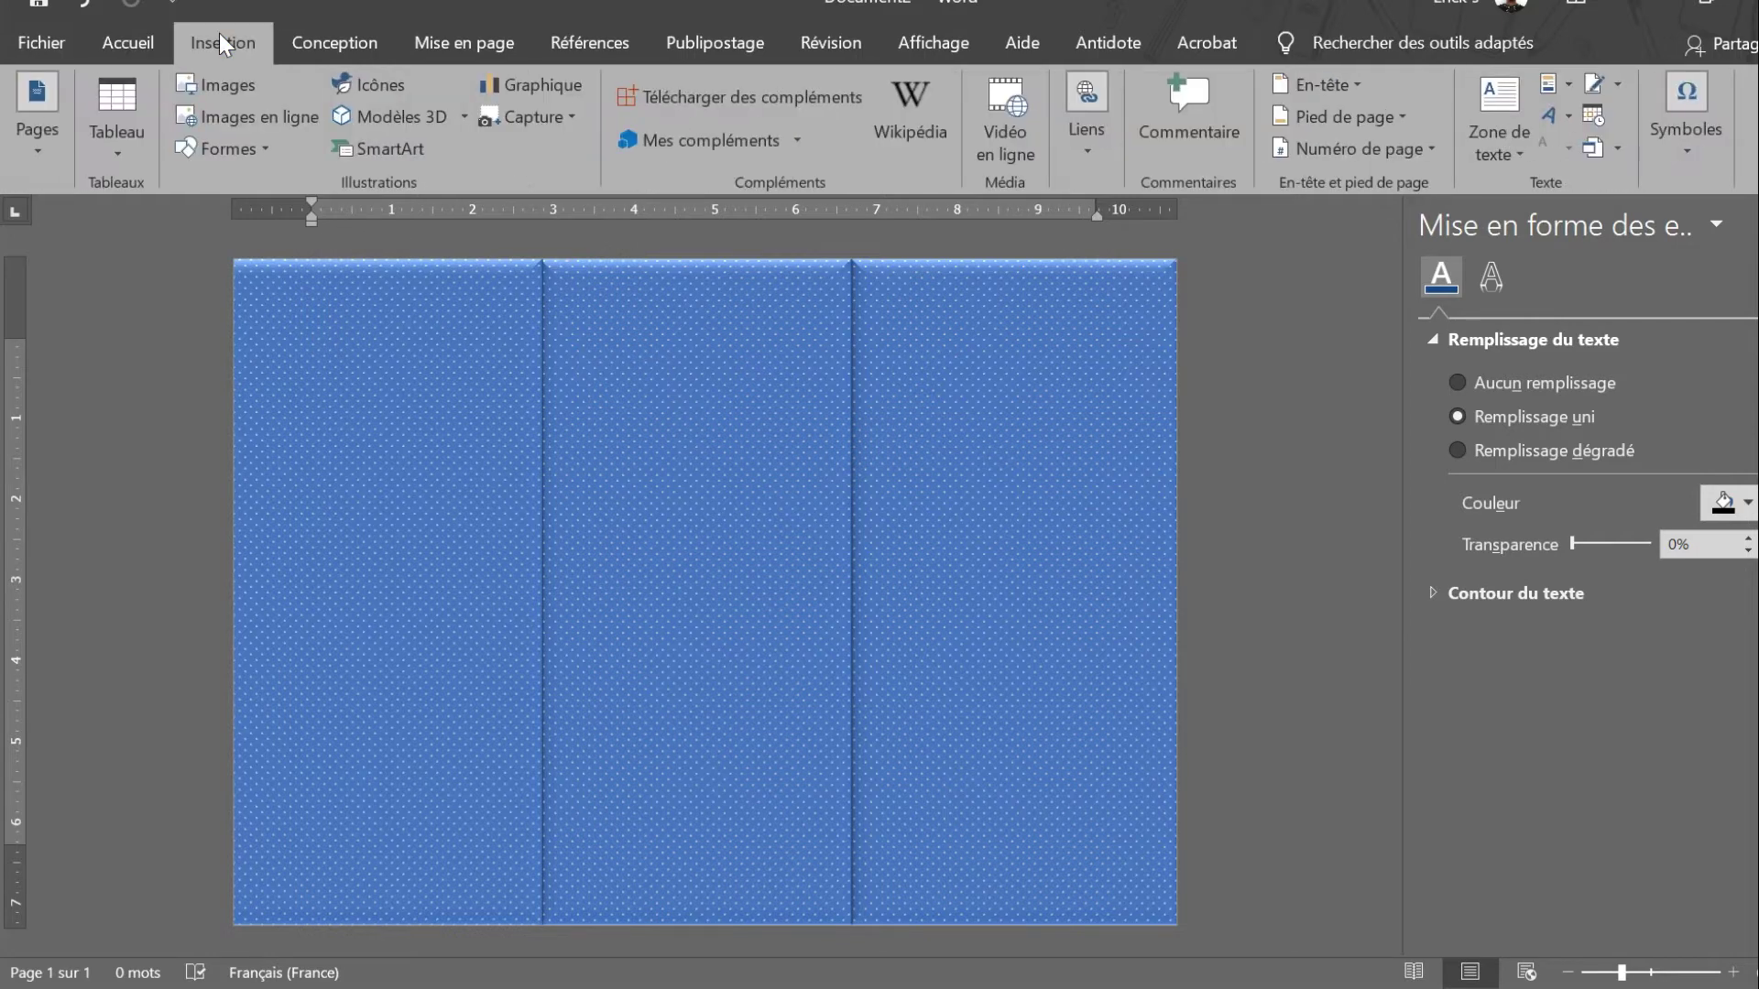
pyautogui.click(243, 150)
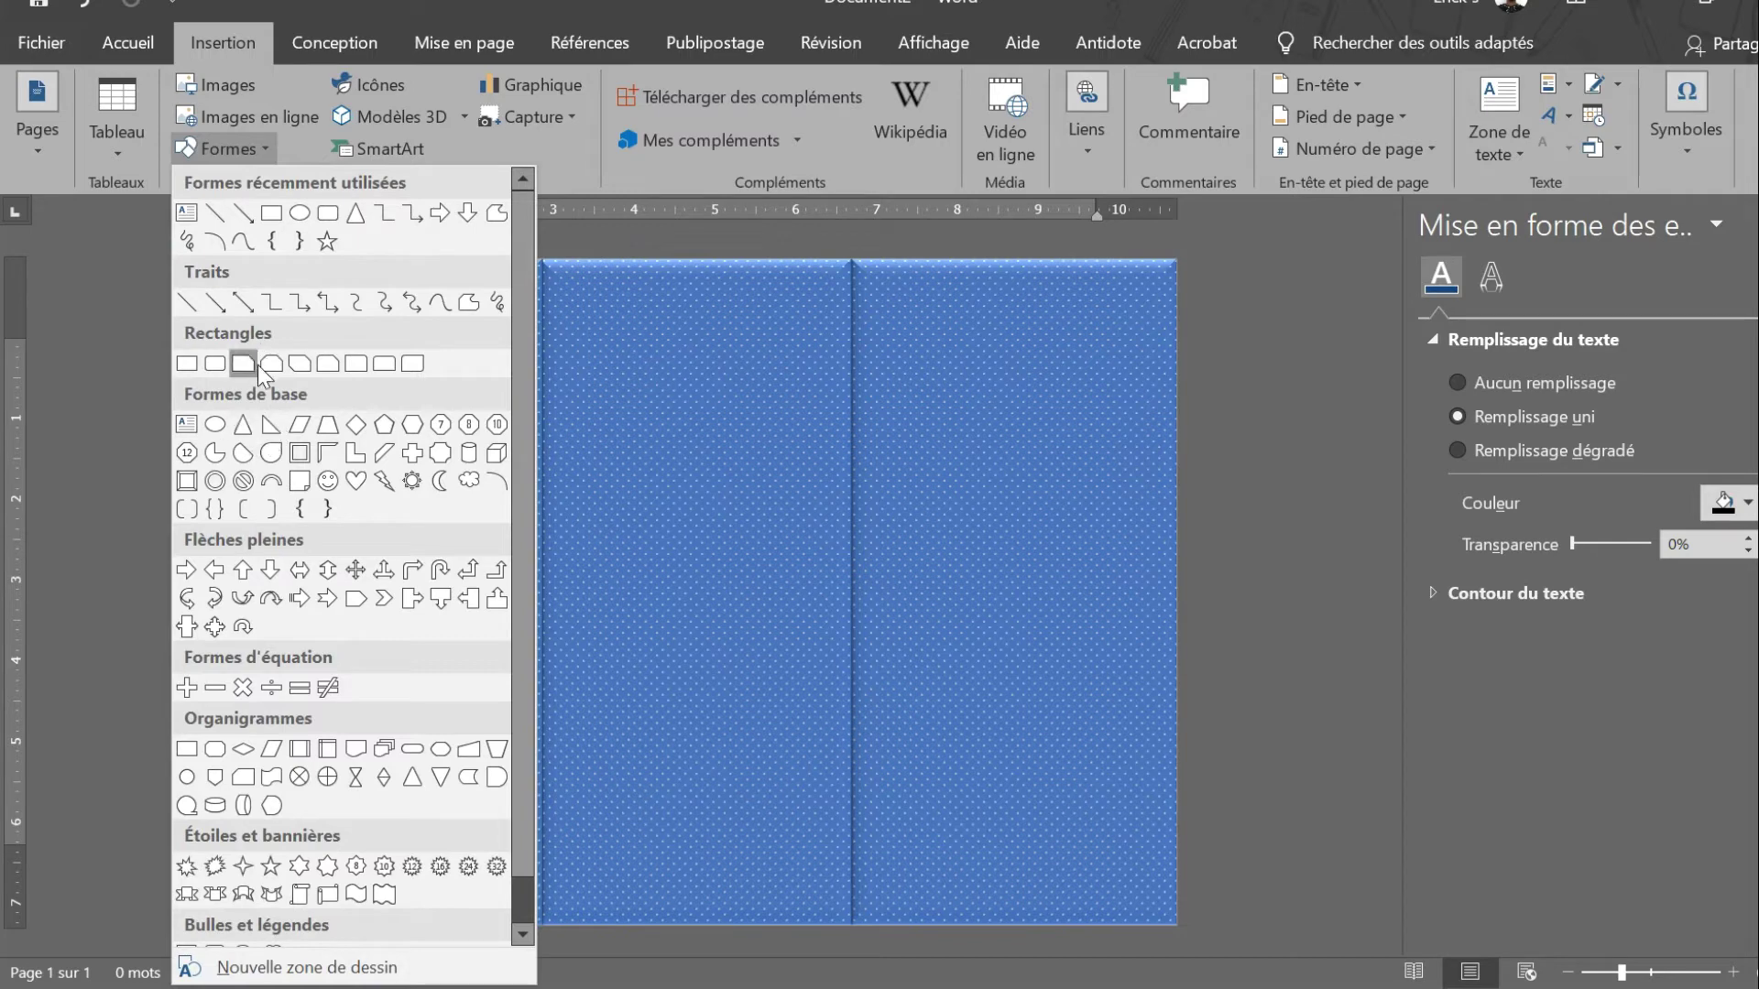
pyautogui.click(273, 241)
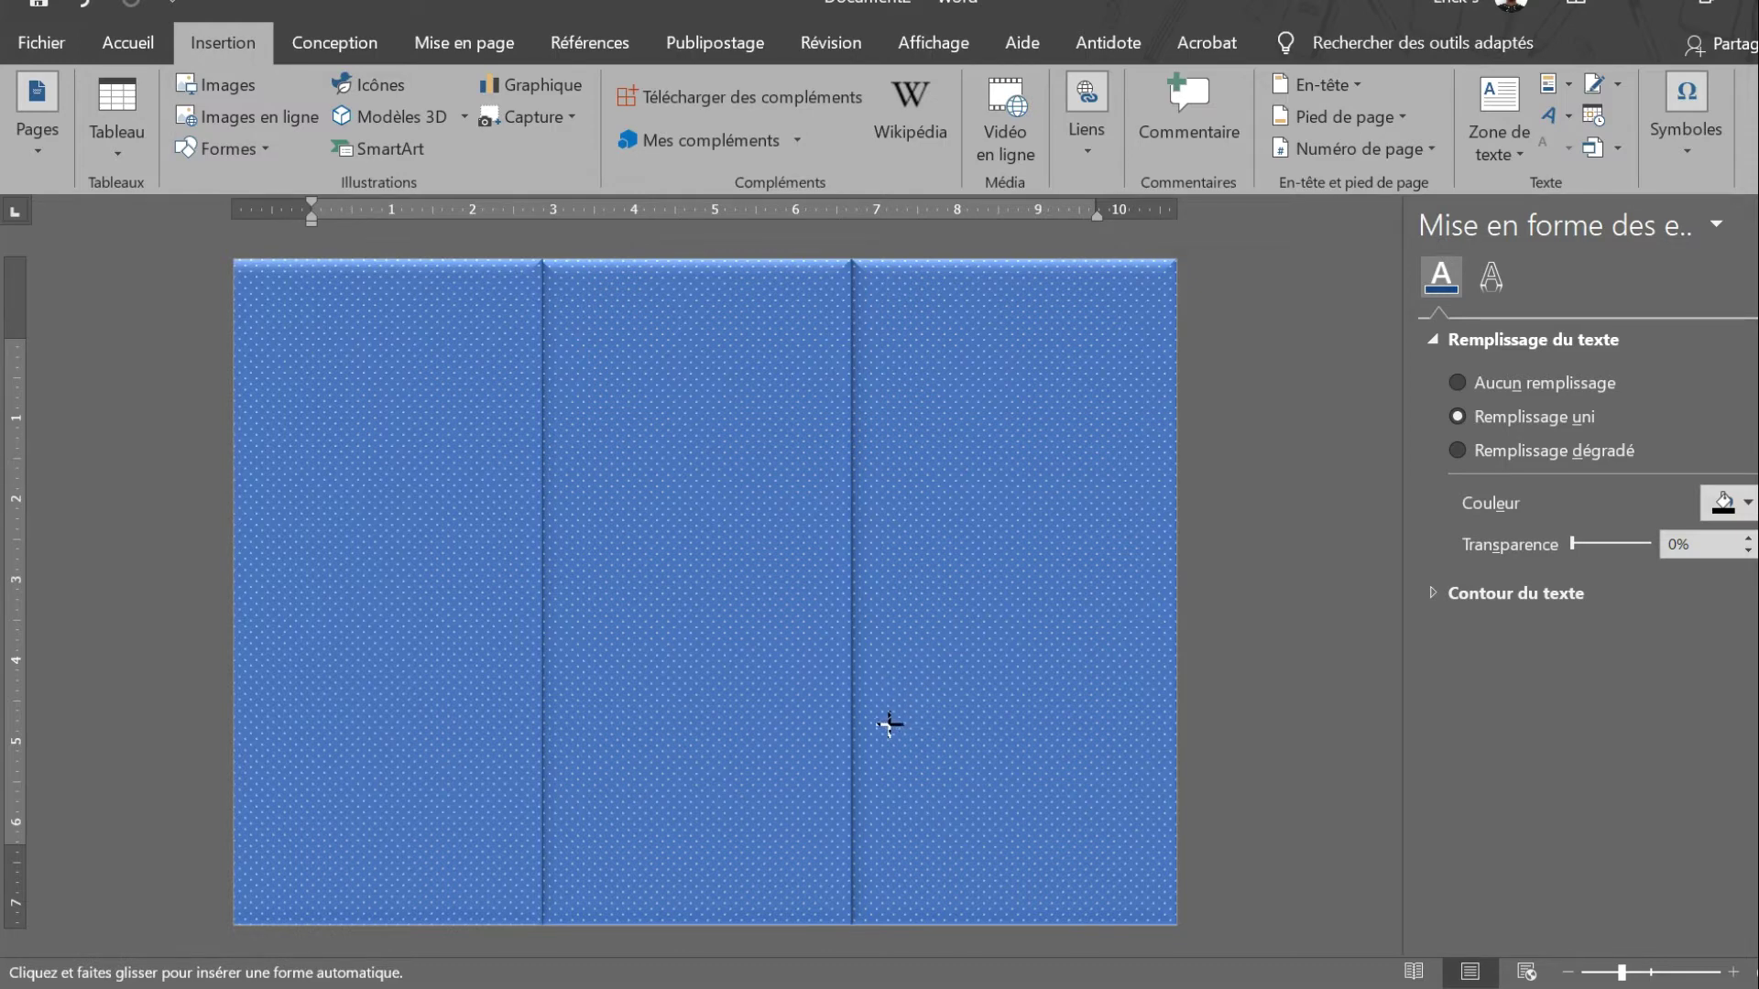
pyautogui.moveTo(885, 724); pyautogui.dragTo(1191, 938)
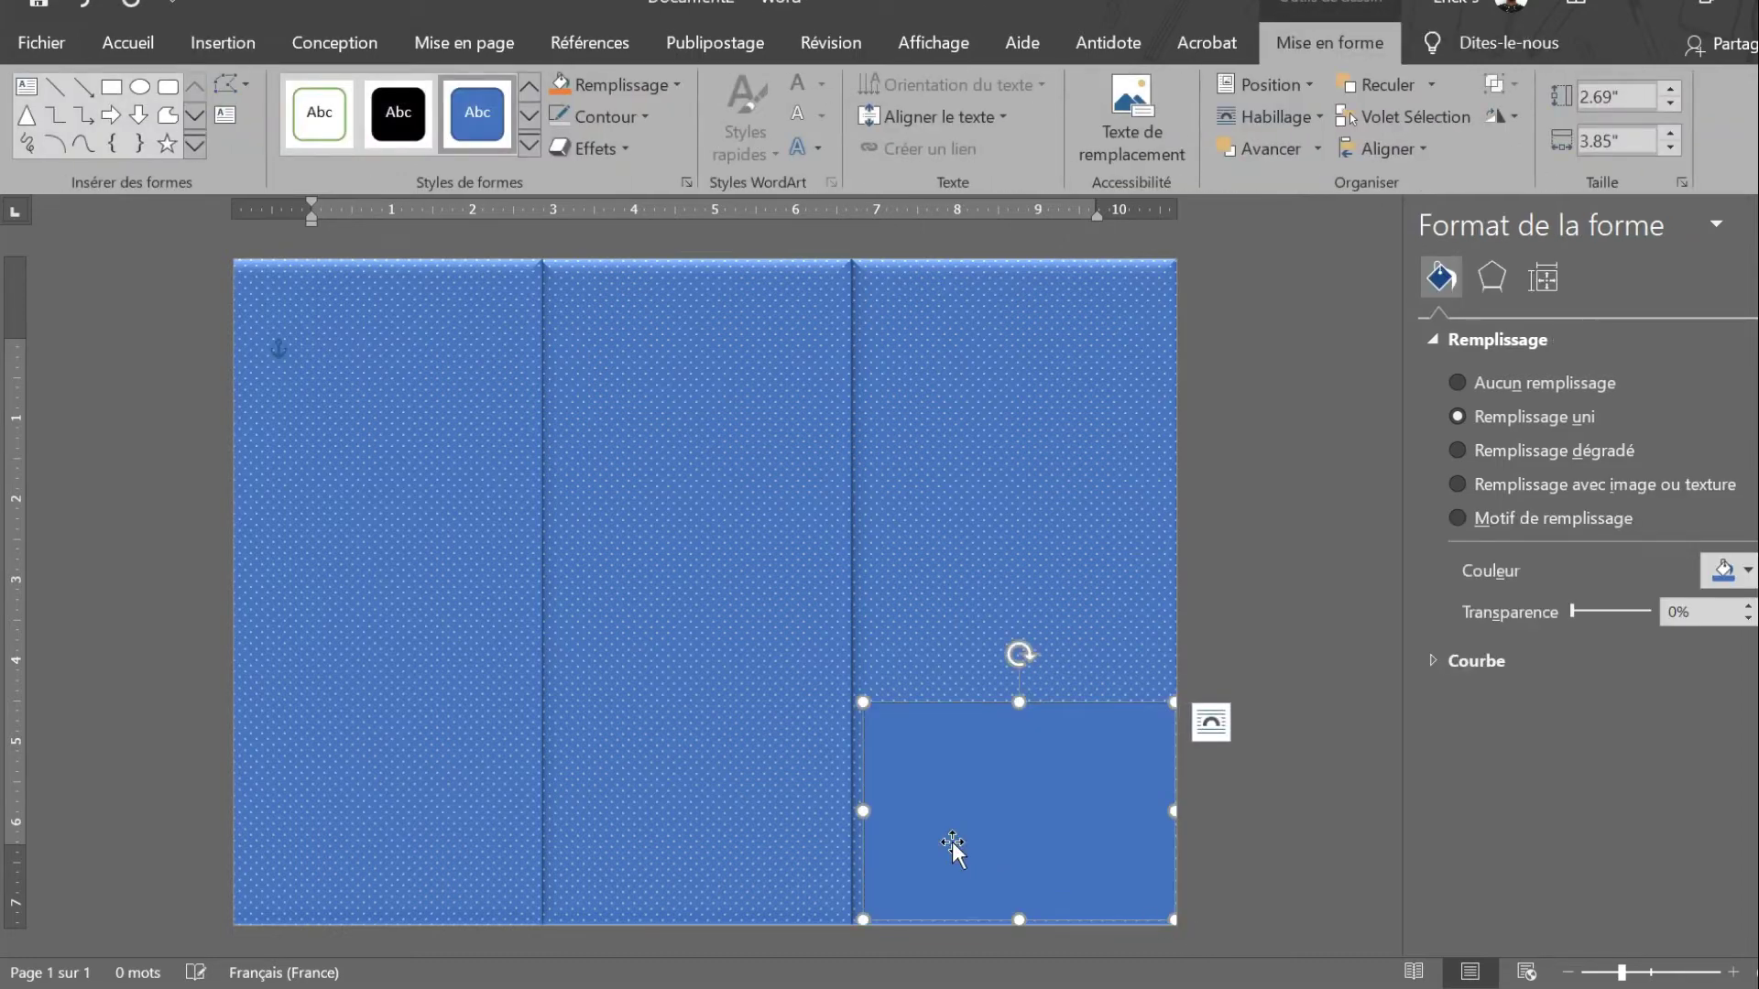
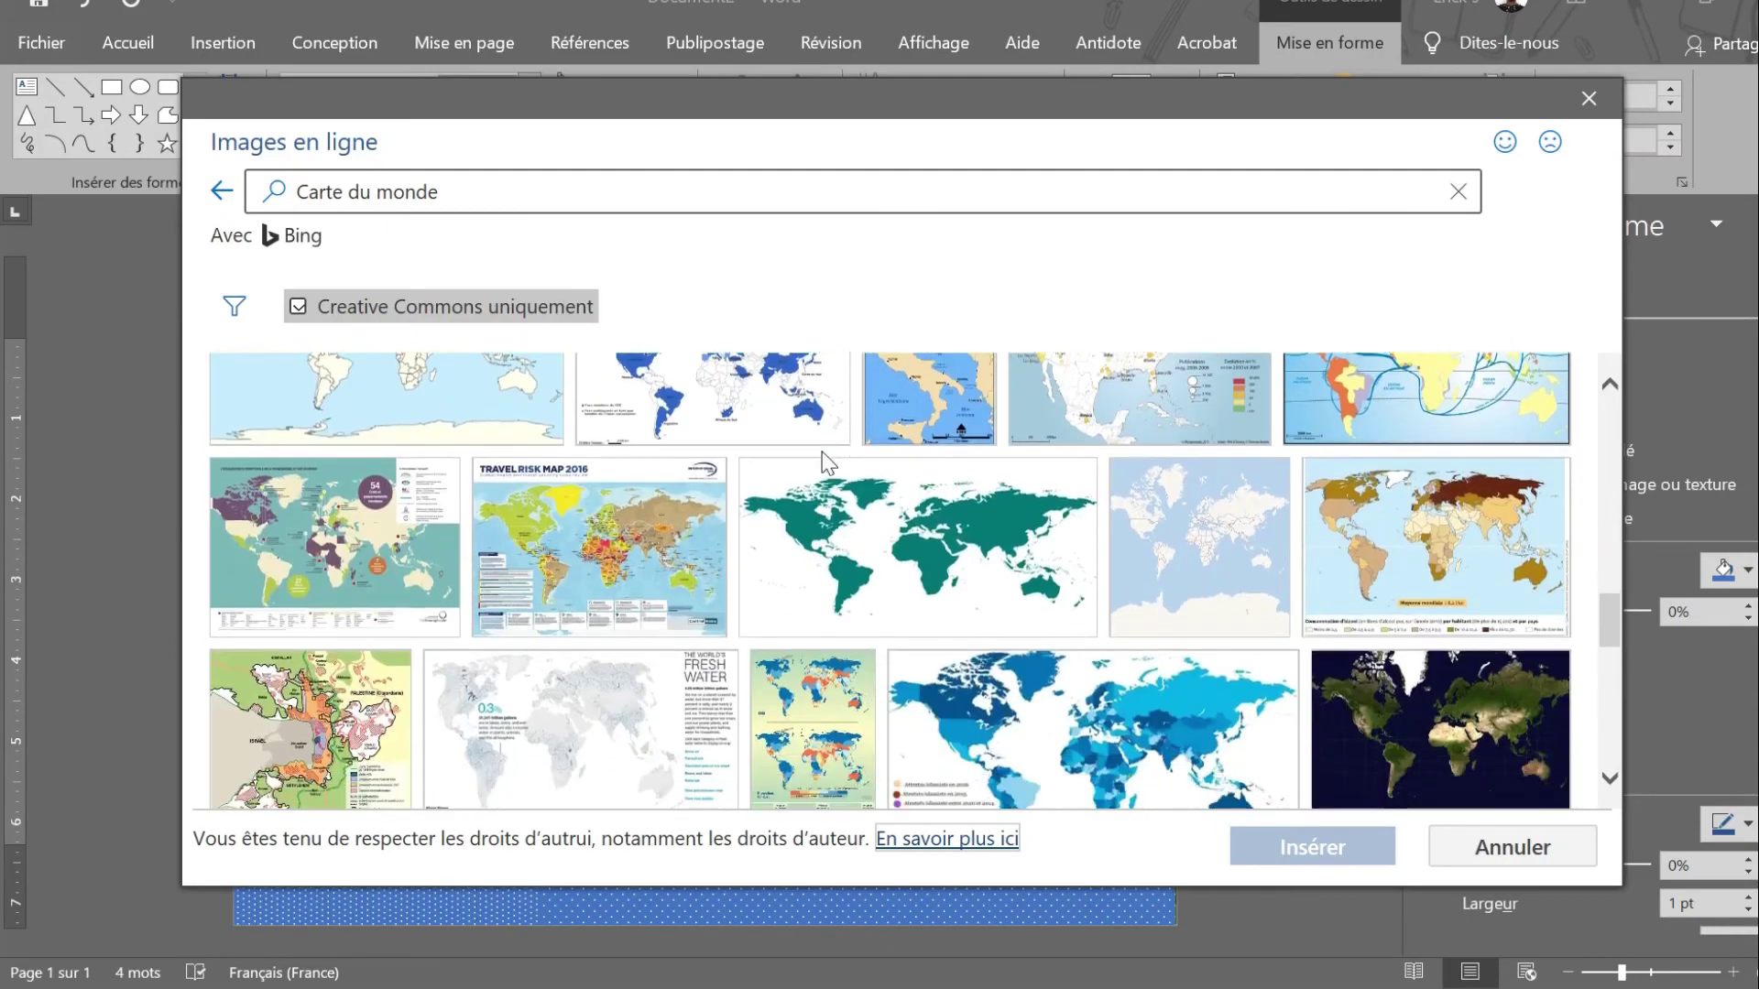
# Step: Fill the shape at the top of the middle panel with the black-and-white outline world map from the "Carte du monde" online images
pyautogui.scroll(10, 831, 466)
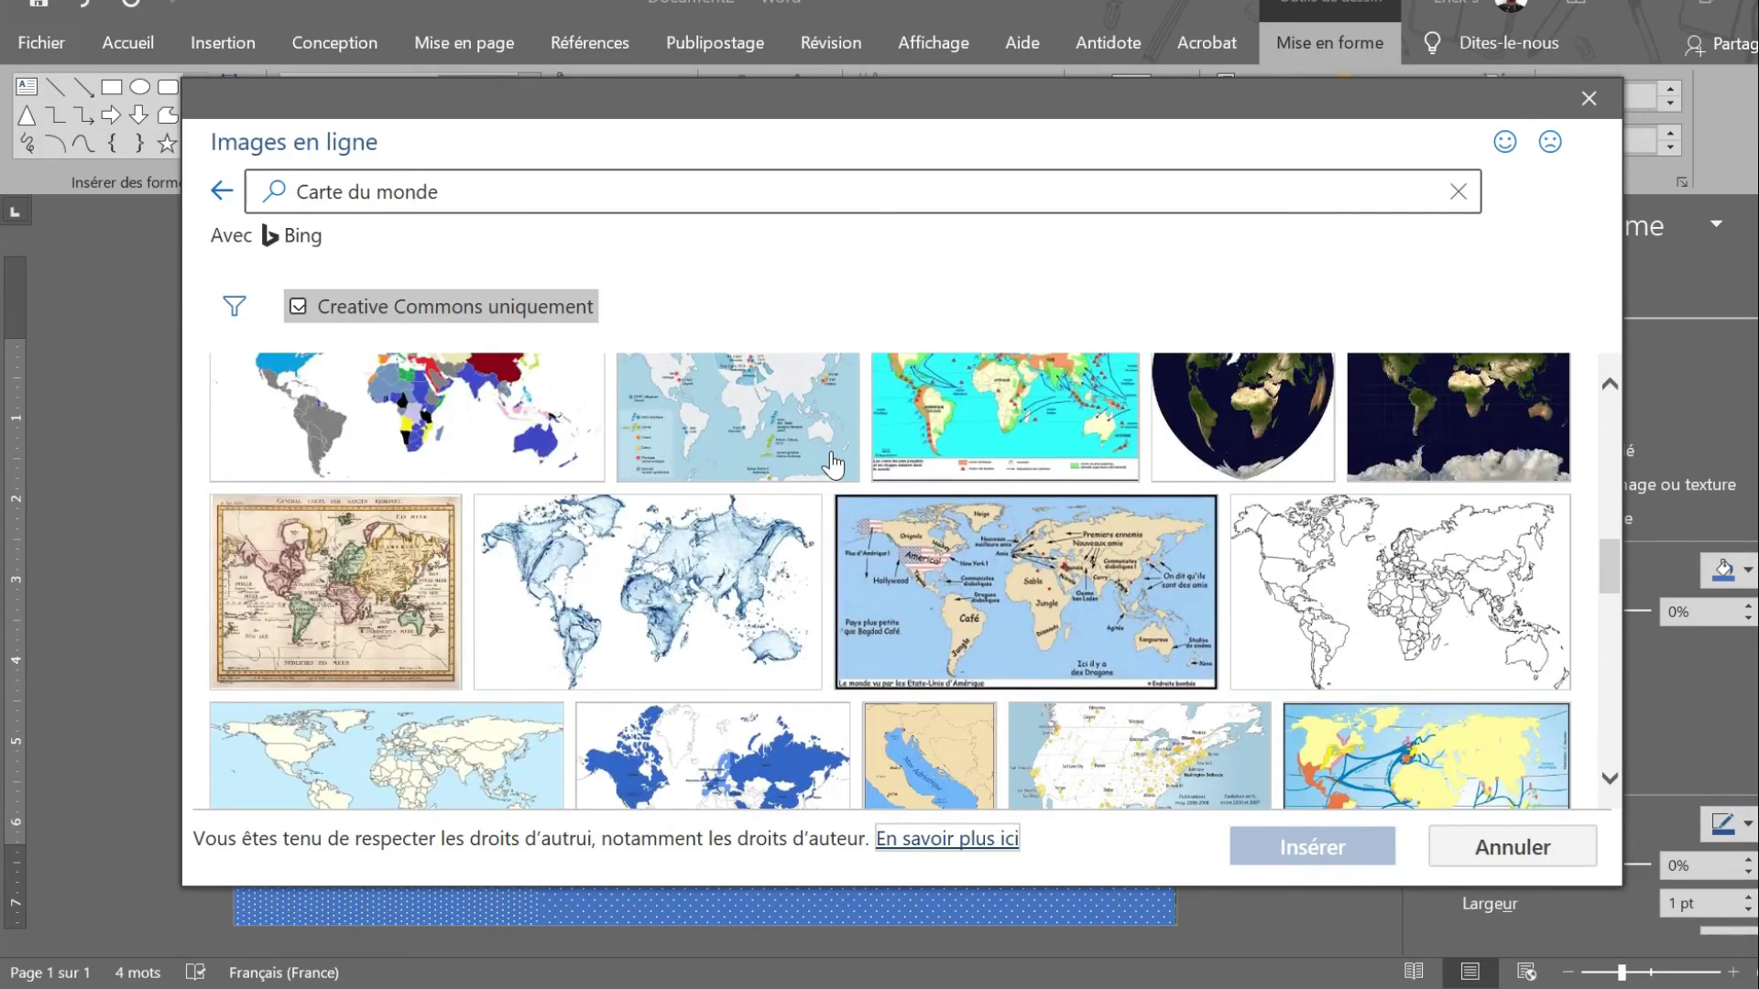
pyautogui.scroll(3, 832, 465)
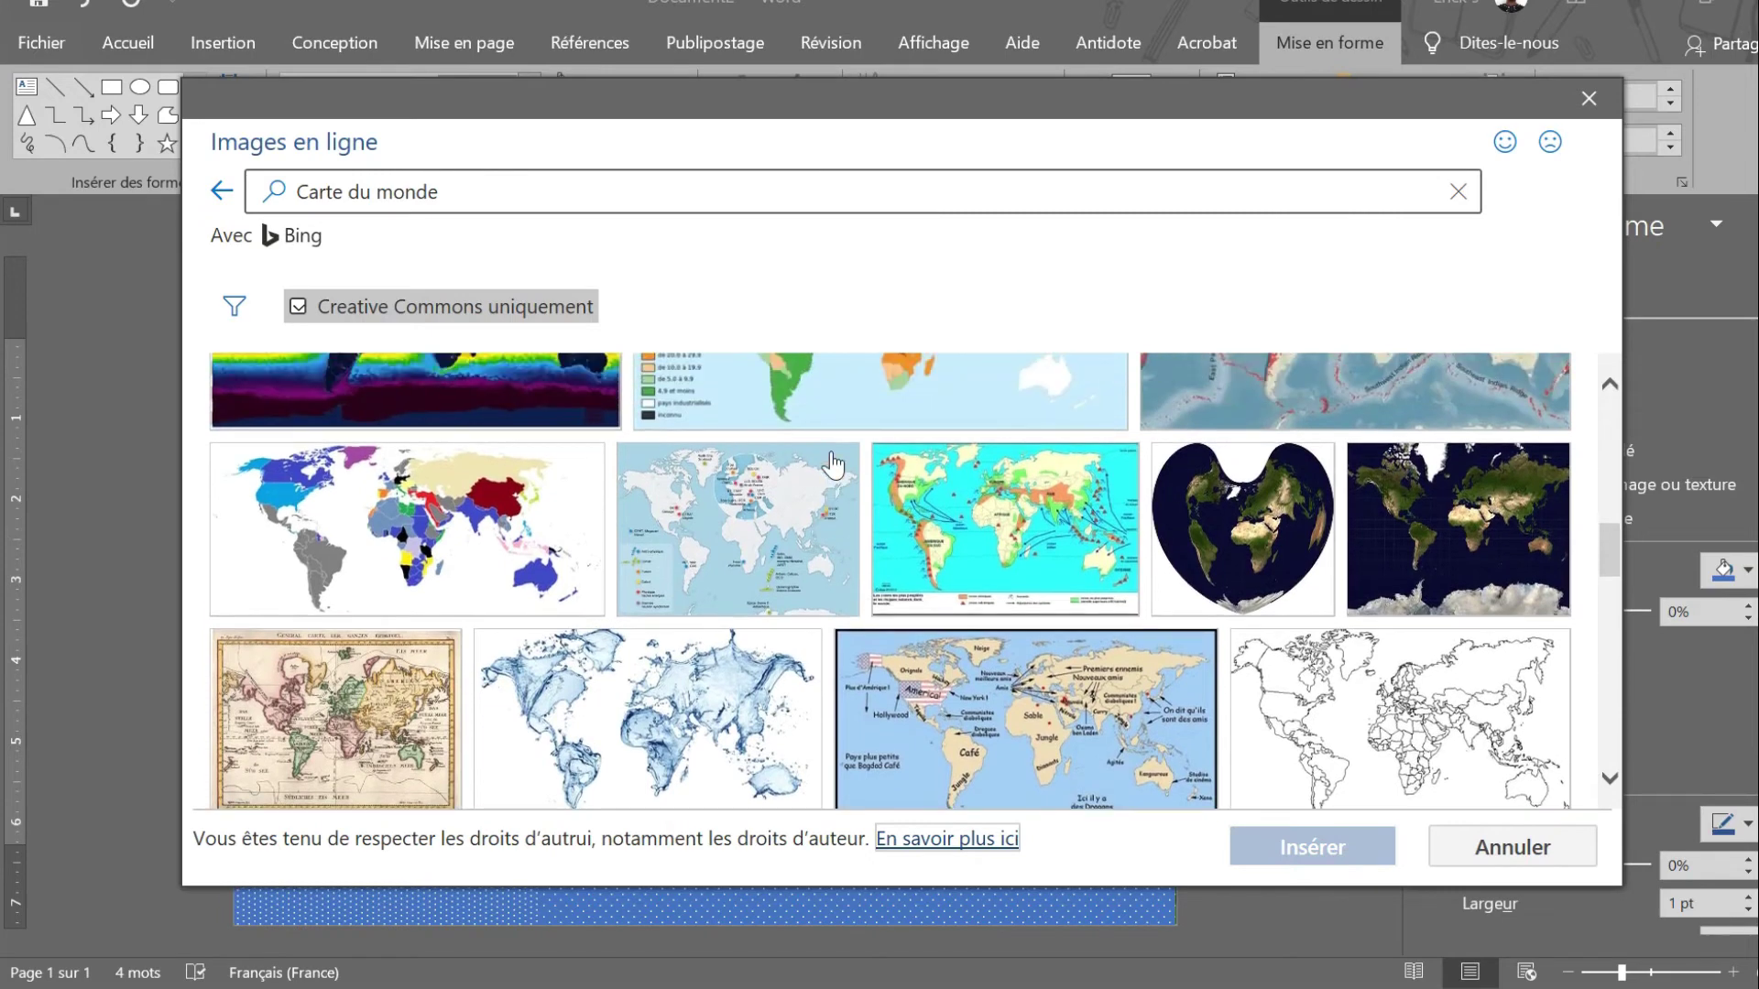
pyautogui.scroll(2, 828, 465)
pyautogui.scroll(-2, 828, 464)
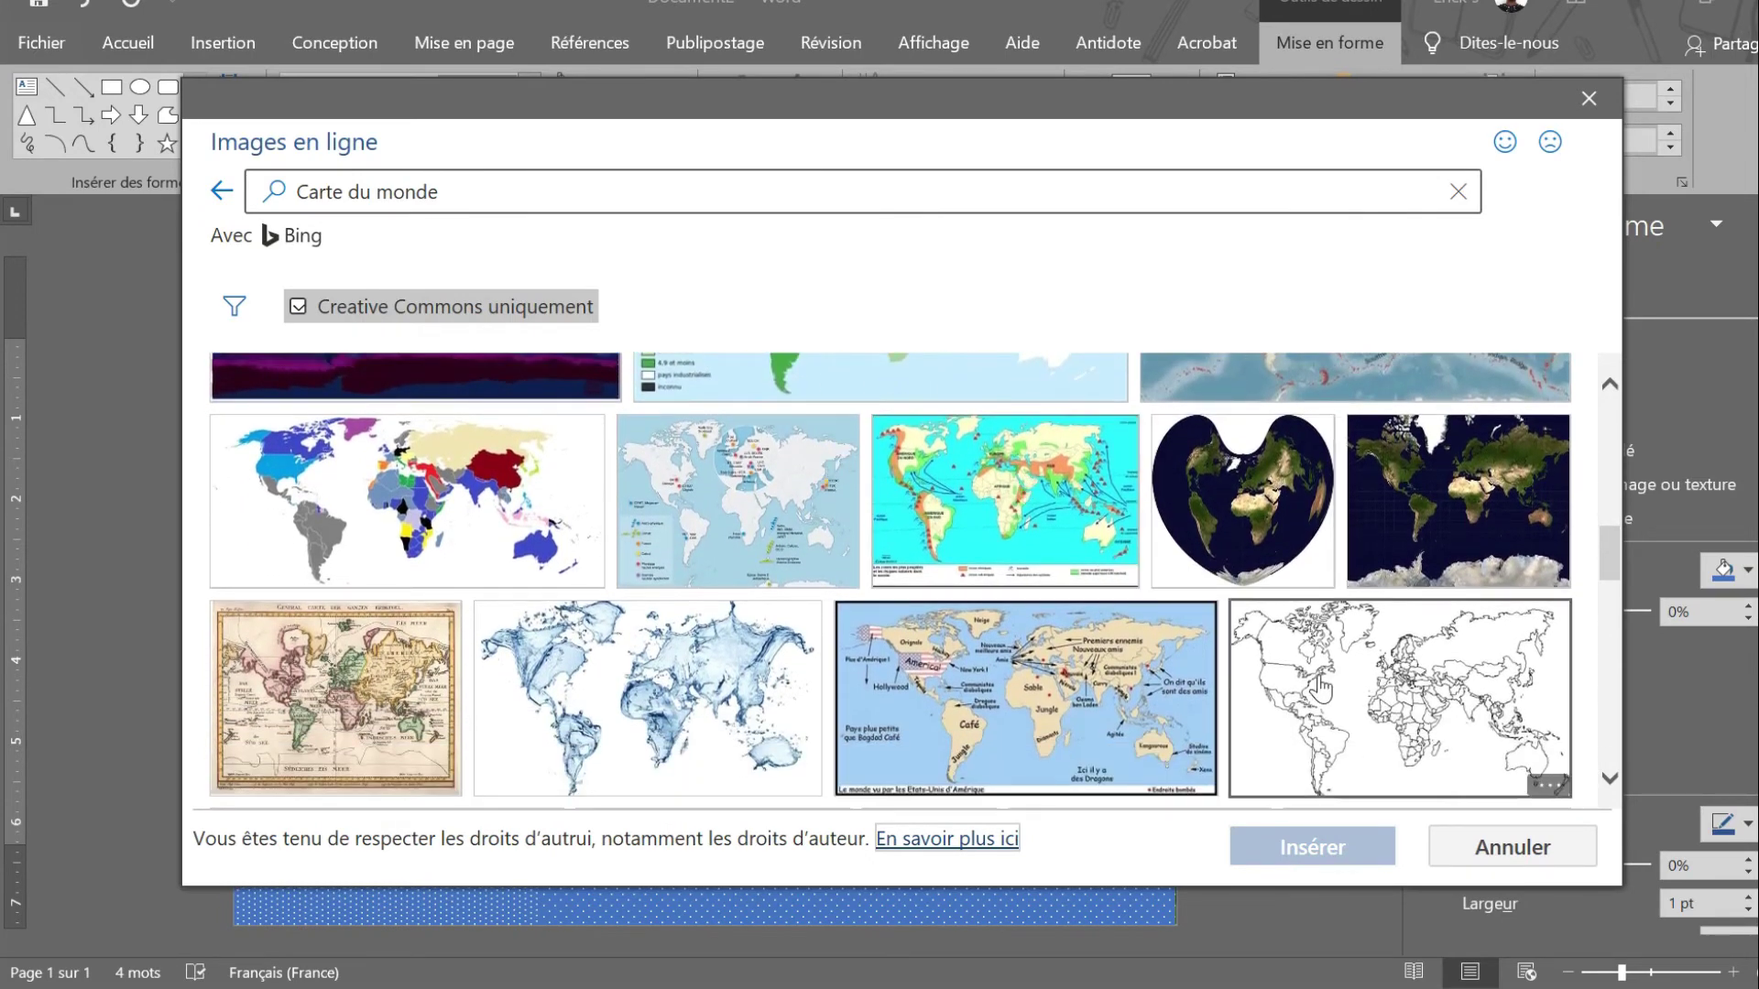
pyautogui.click(1376, 678)
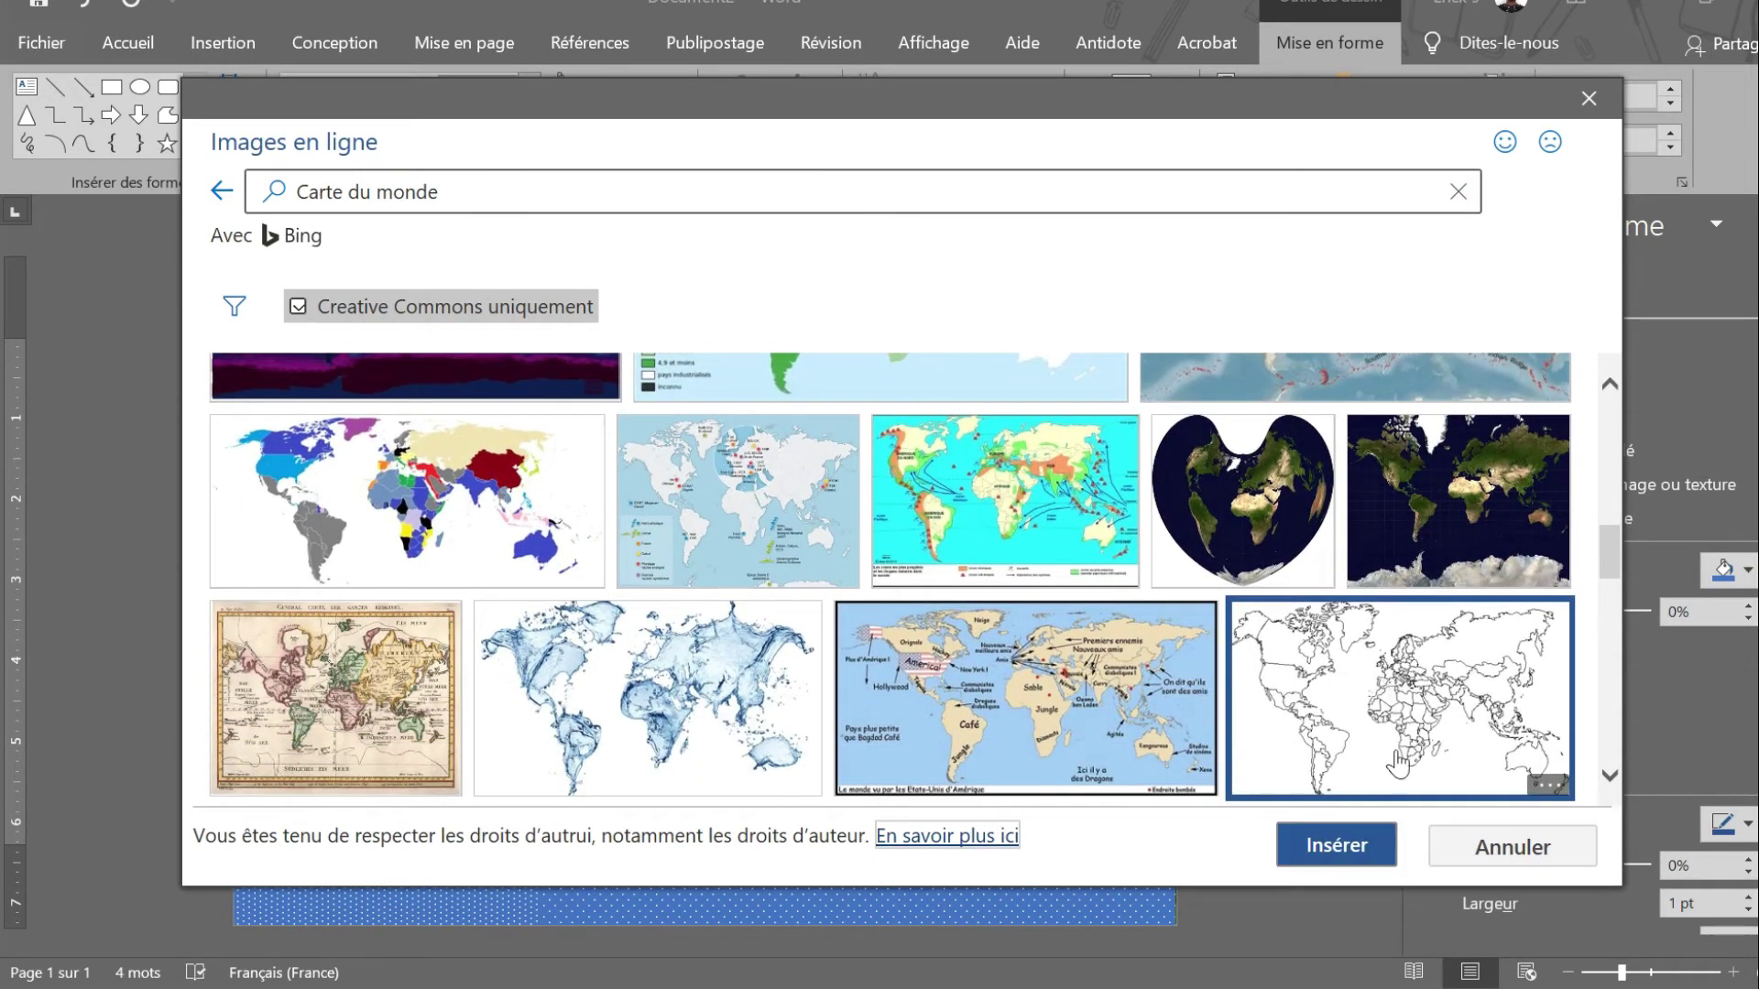
pyautogui.click(1336, 845)
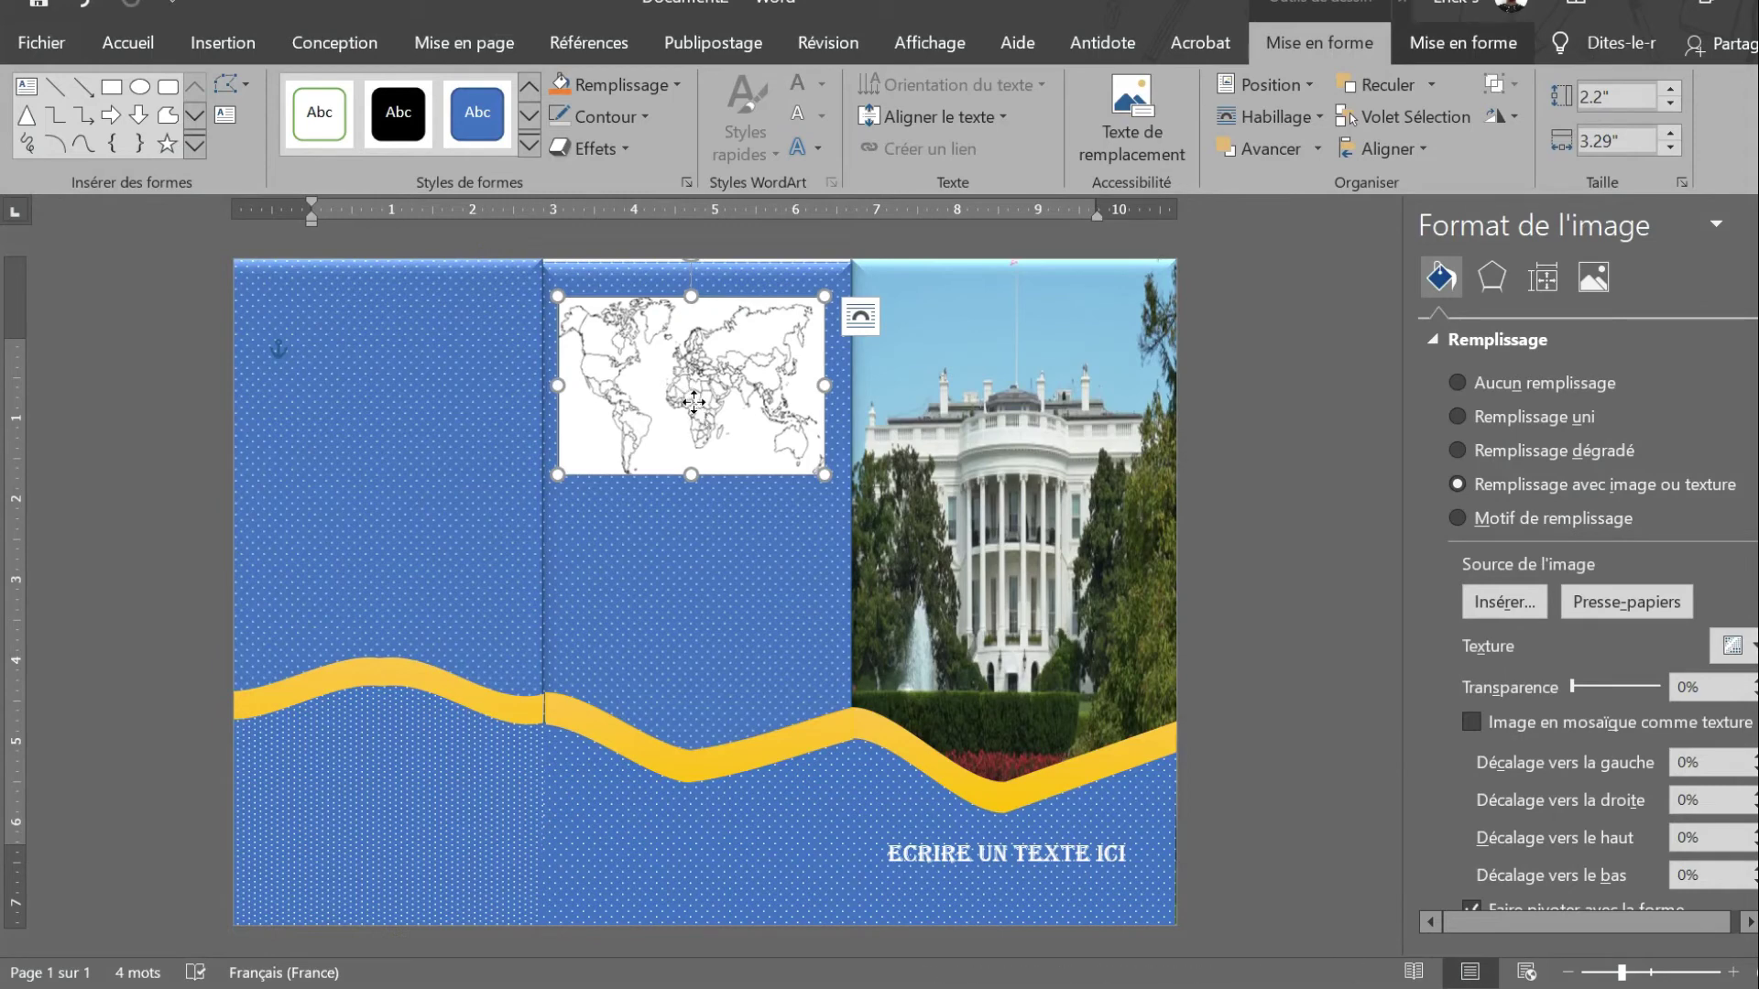
# Step: Draw a rectangle about 1.72" high and 2.54" wide below the world map in the middle panel
pyautogui.click(680, 555)
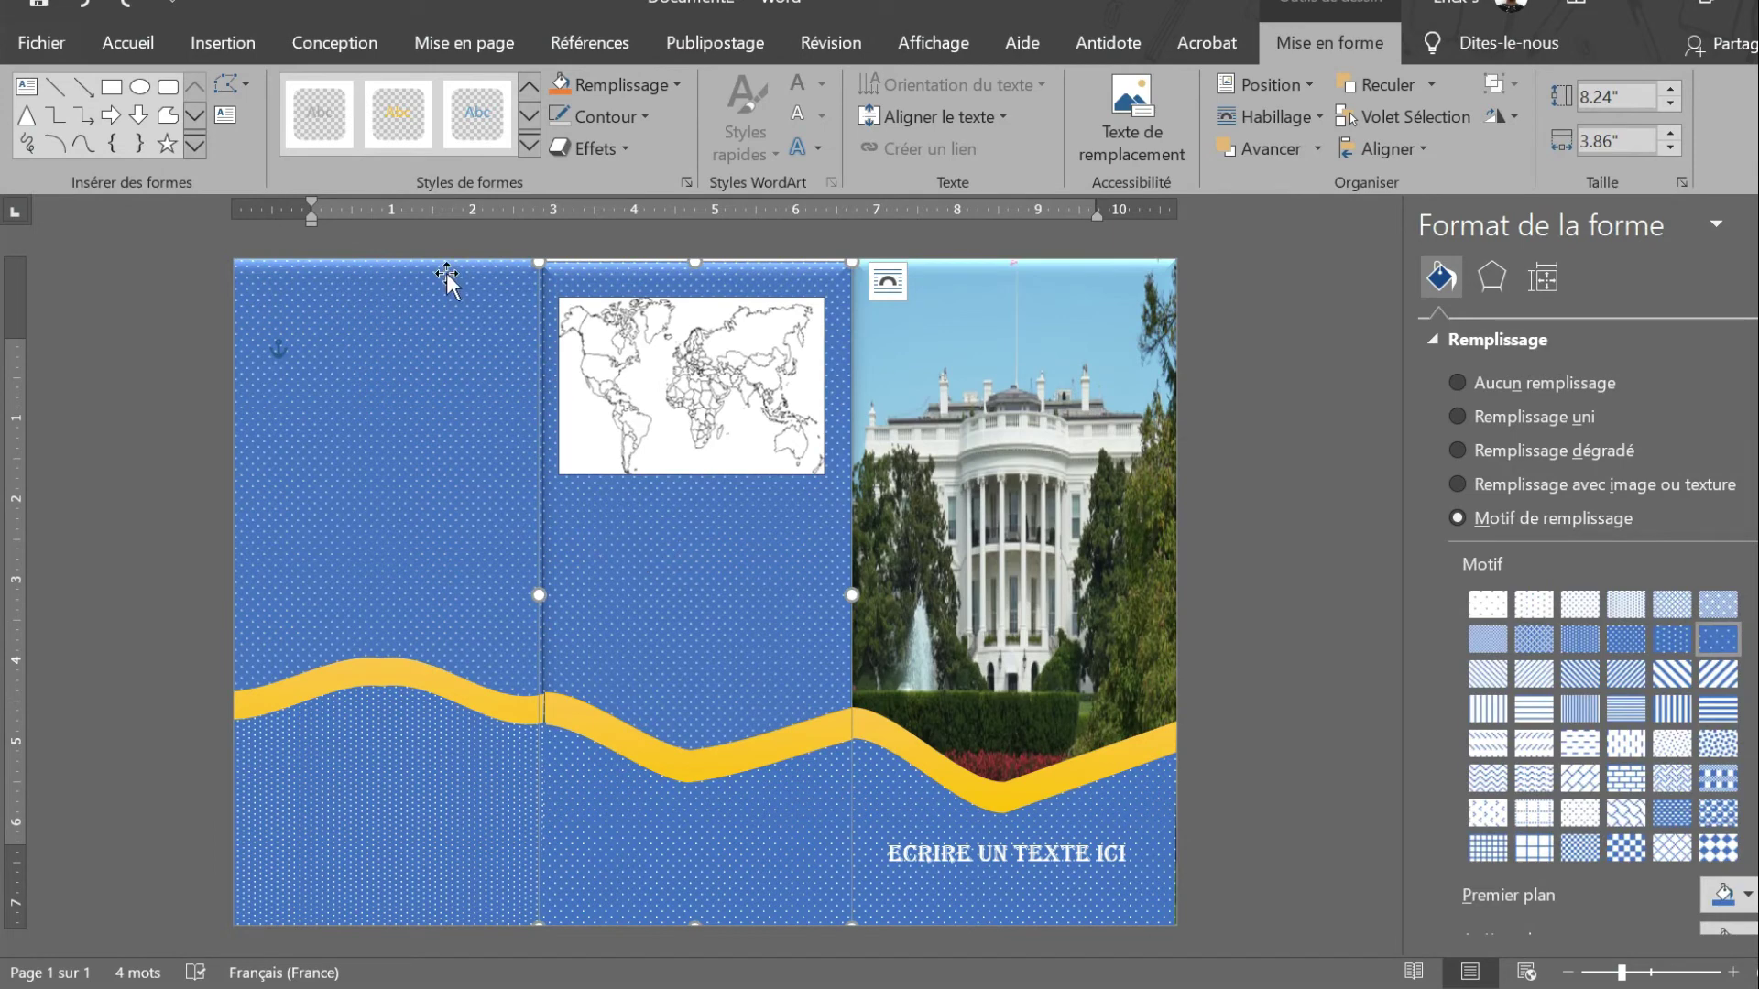
pyautogui.click(113, 89)
pyautogui.moveTo(622, 565); pyautogui.dragTo(804, 682)
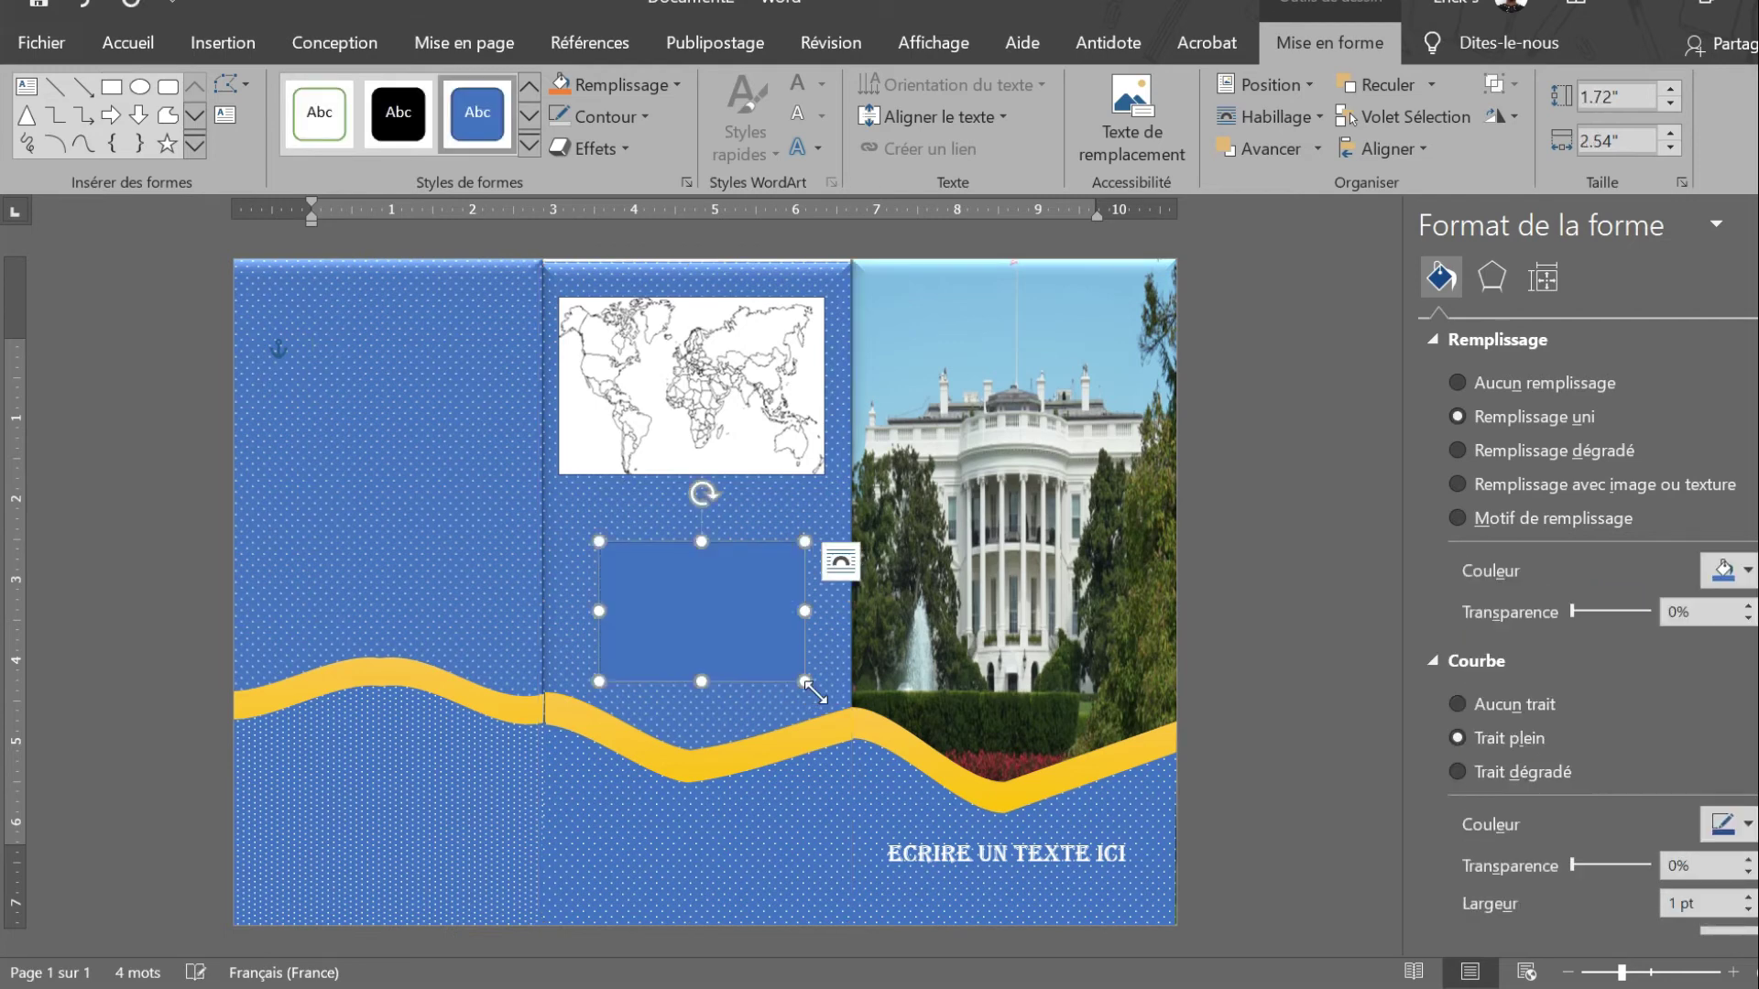
# Step: Add the text "Notre texte ici," inside the new rectangle below the map
pyautogui.rightClick(711, 636)
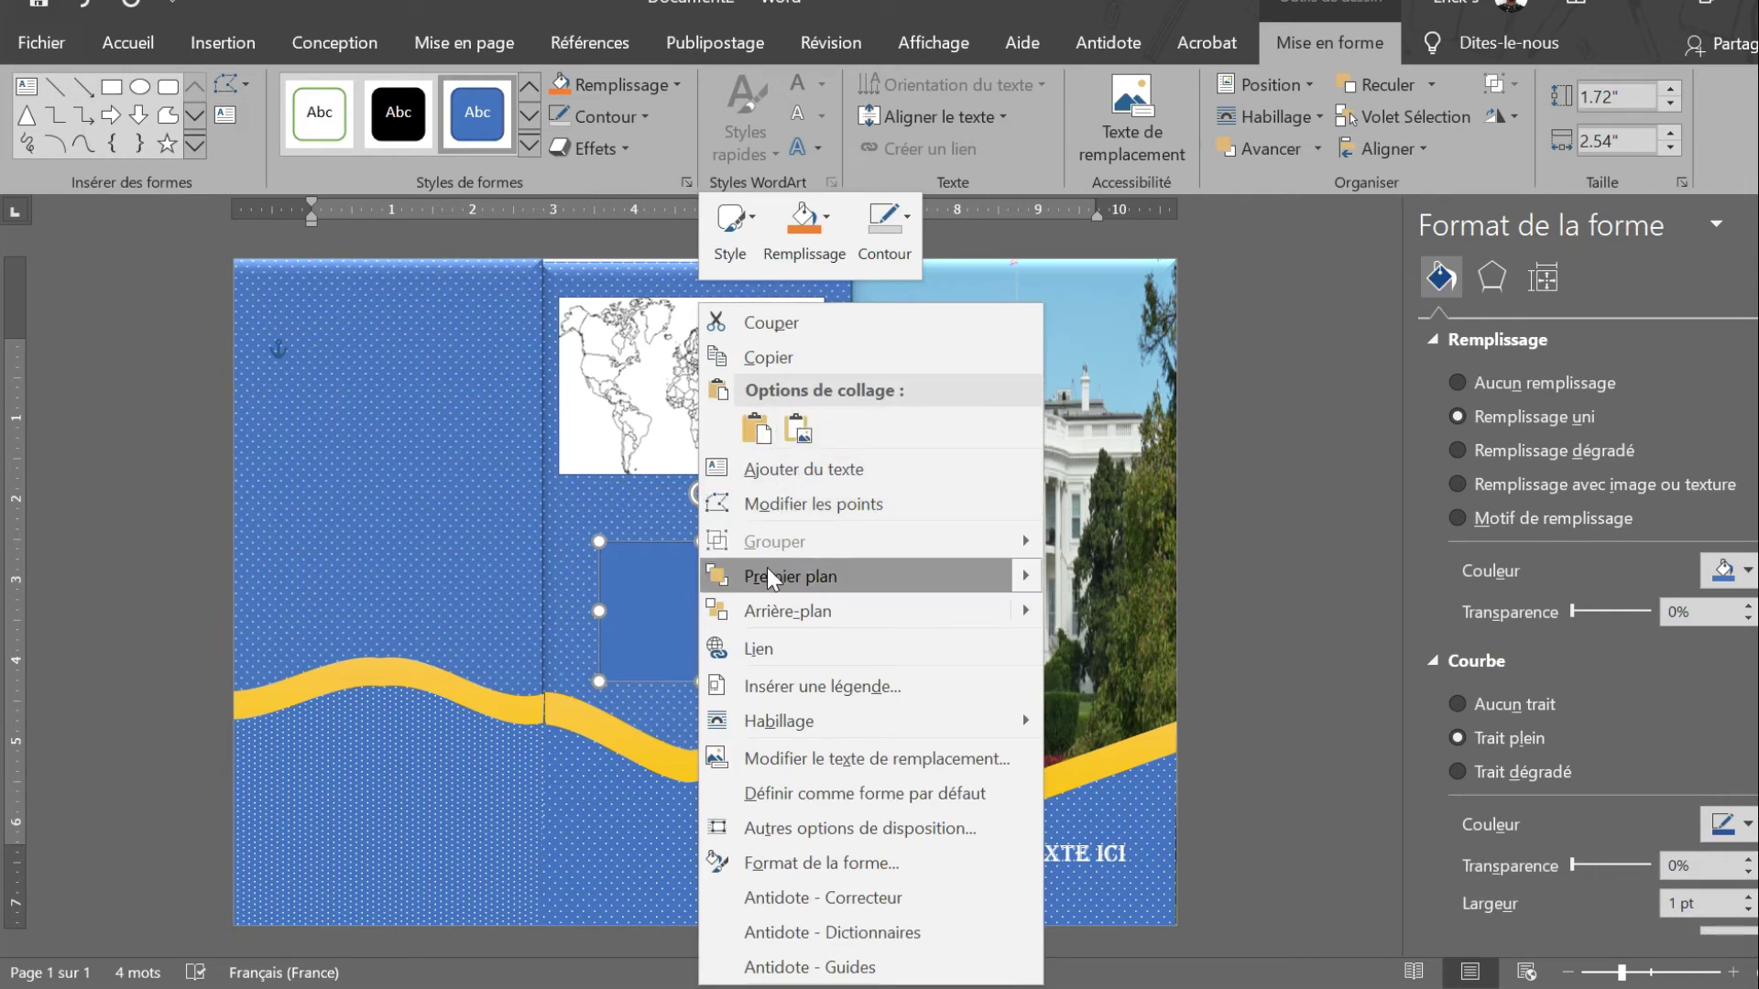
pyautogui.click(640, 607)
pyautogui.rightClick(640, 608)
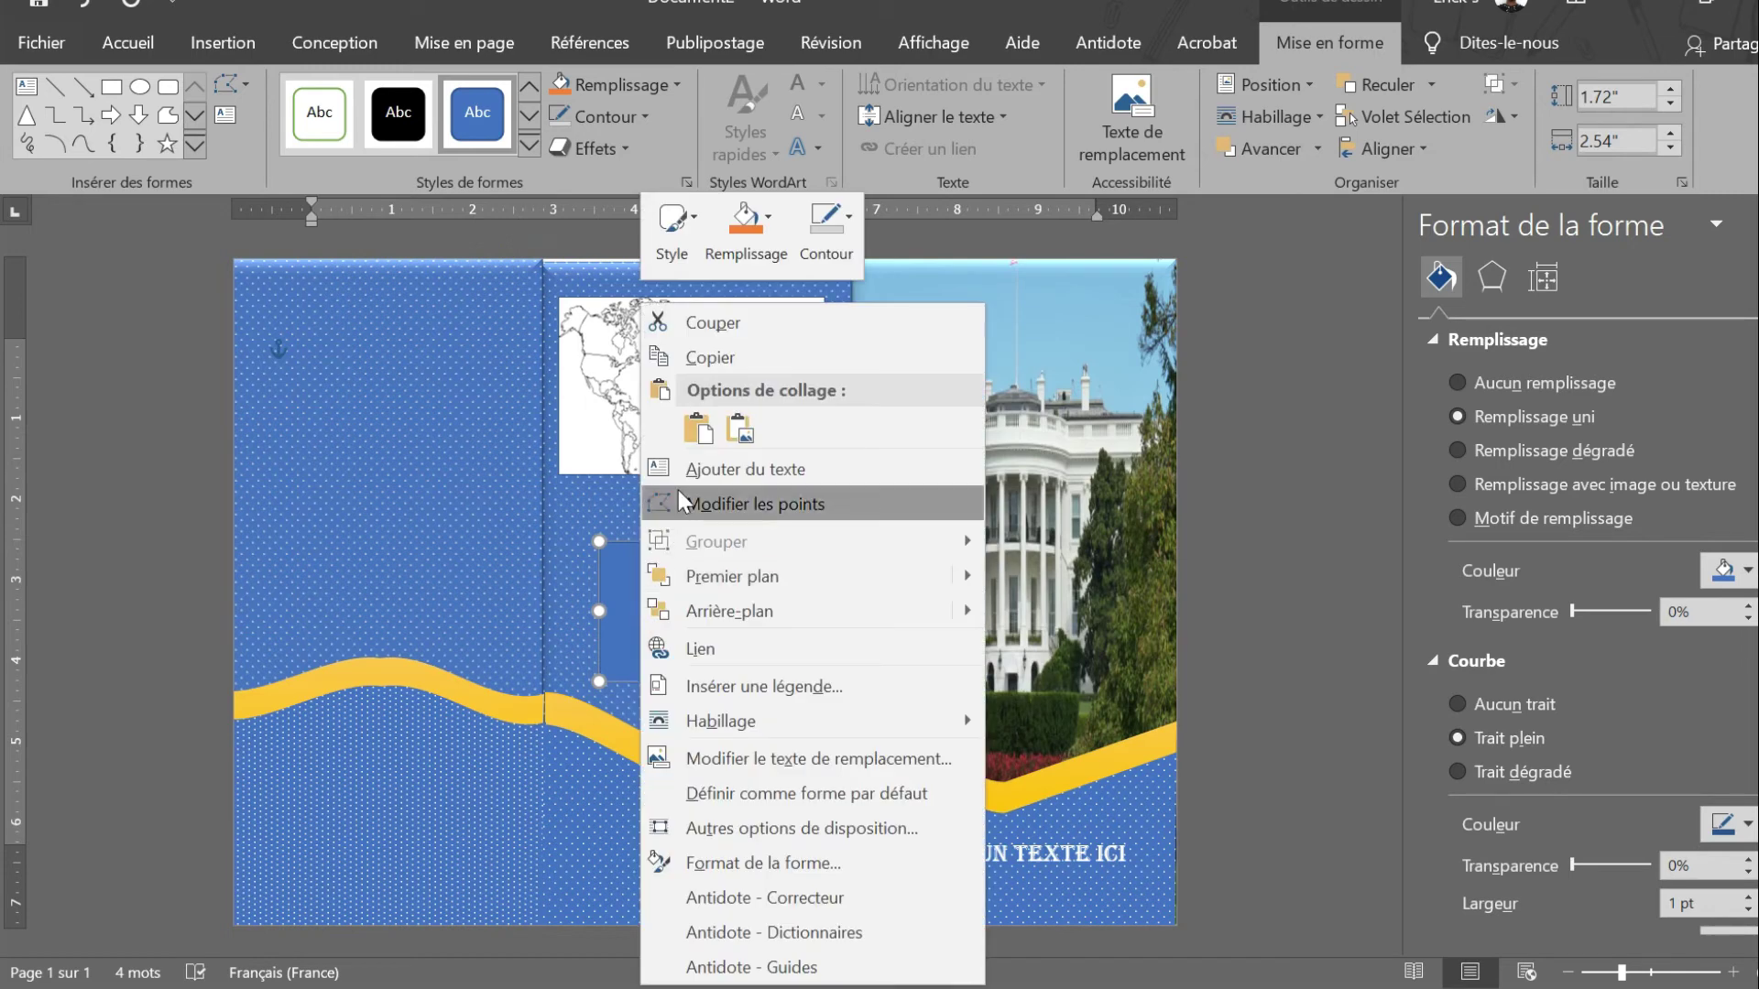
pyautogui.click(696, 468)
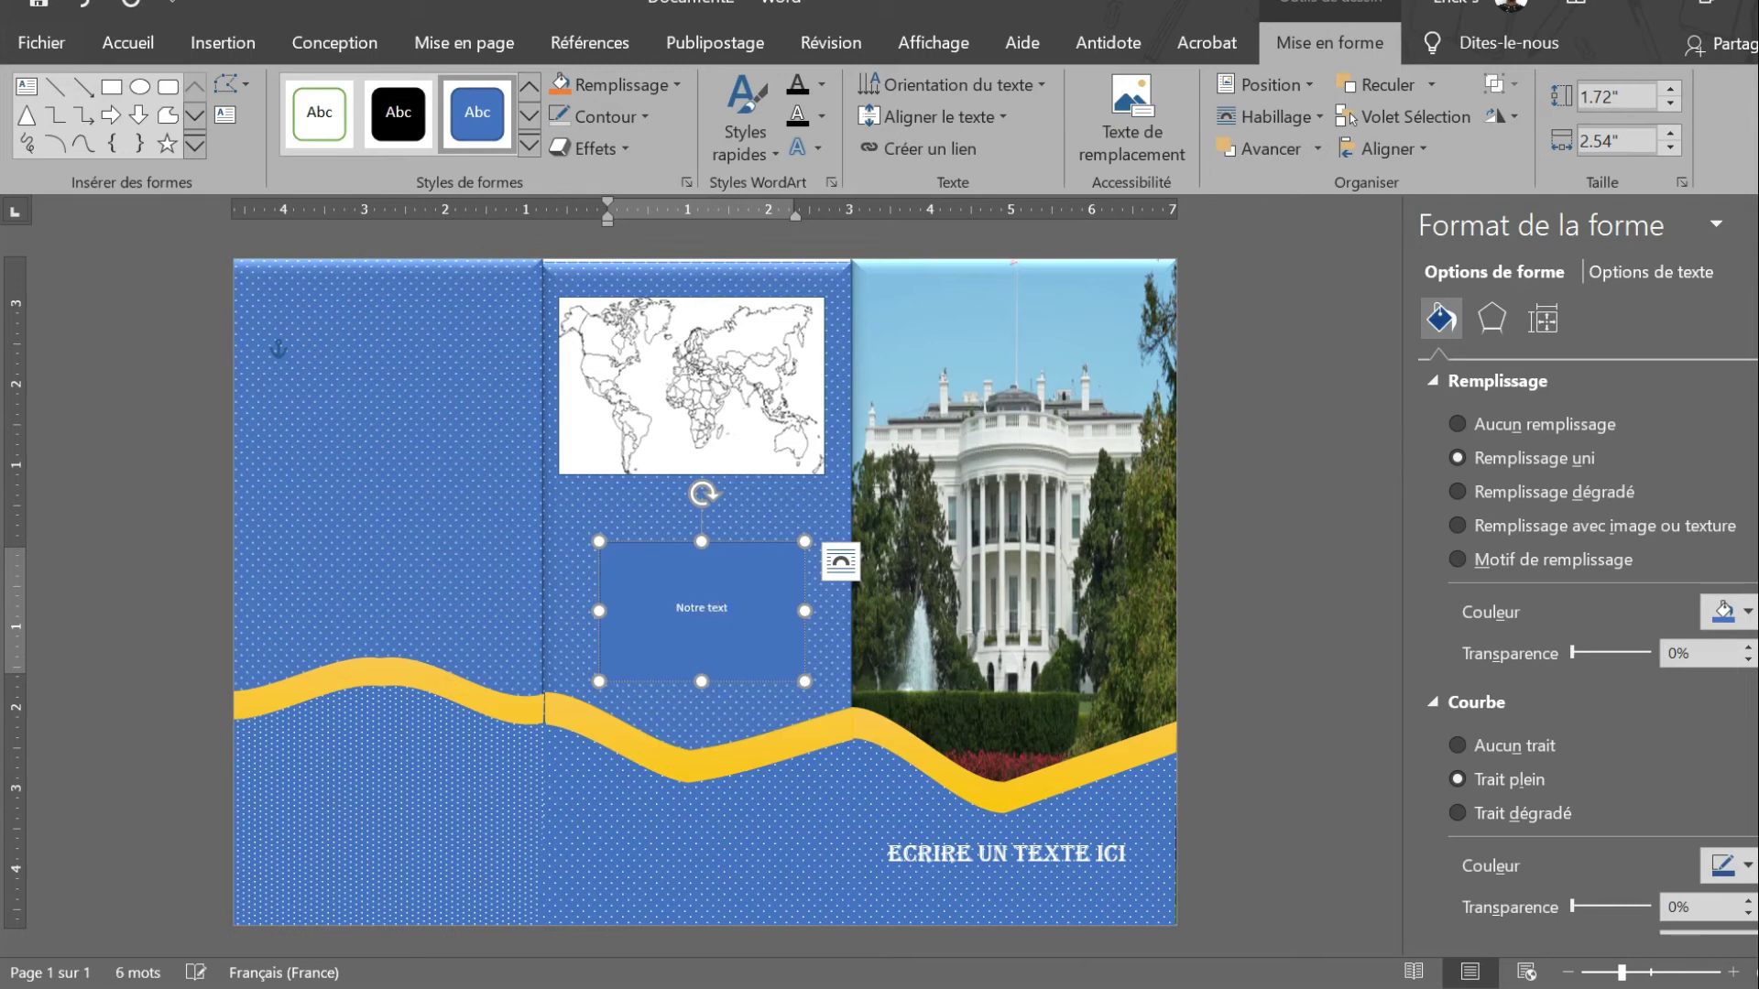
pyautogui.write('Notre texte ici,')
# Step: Copy the phrase "Notre texte ici," and paste it four more times in the same rectangle
pyautogui.tripleClick(694, 618)
pyautogui.hotkey('ctrl', 'c')
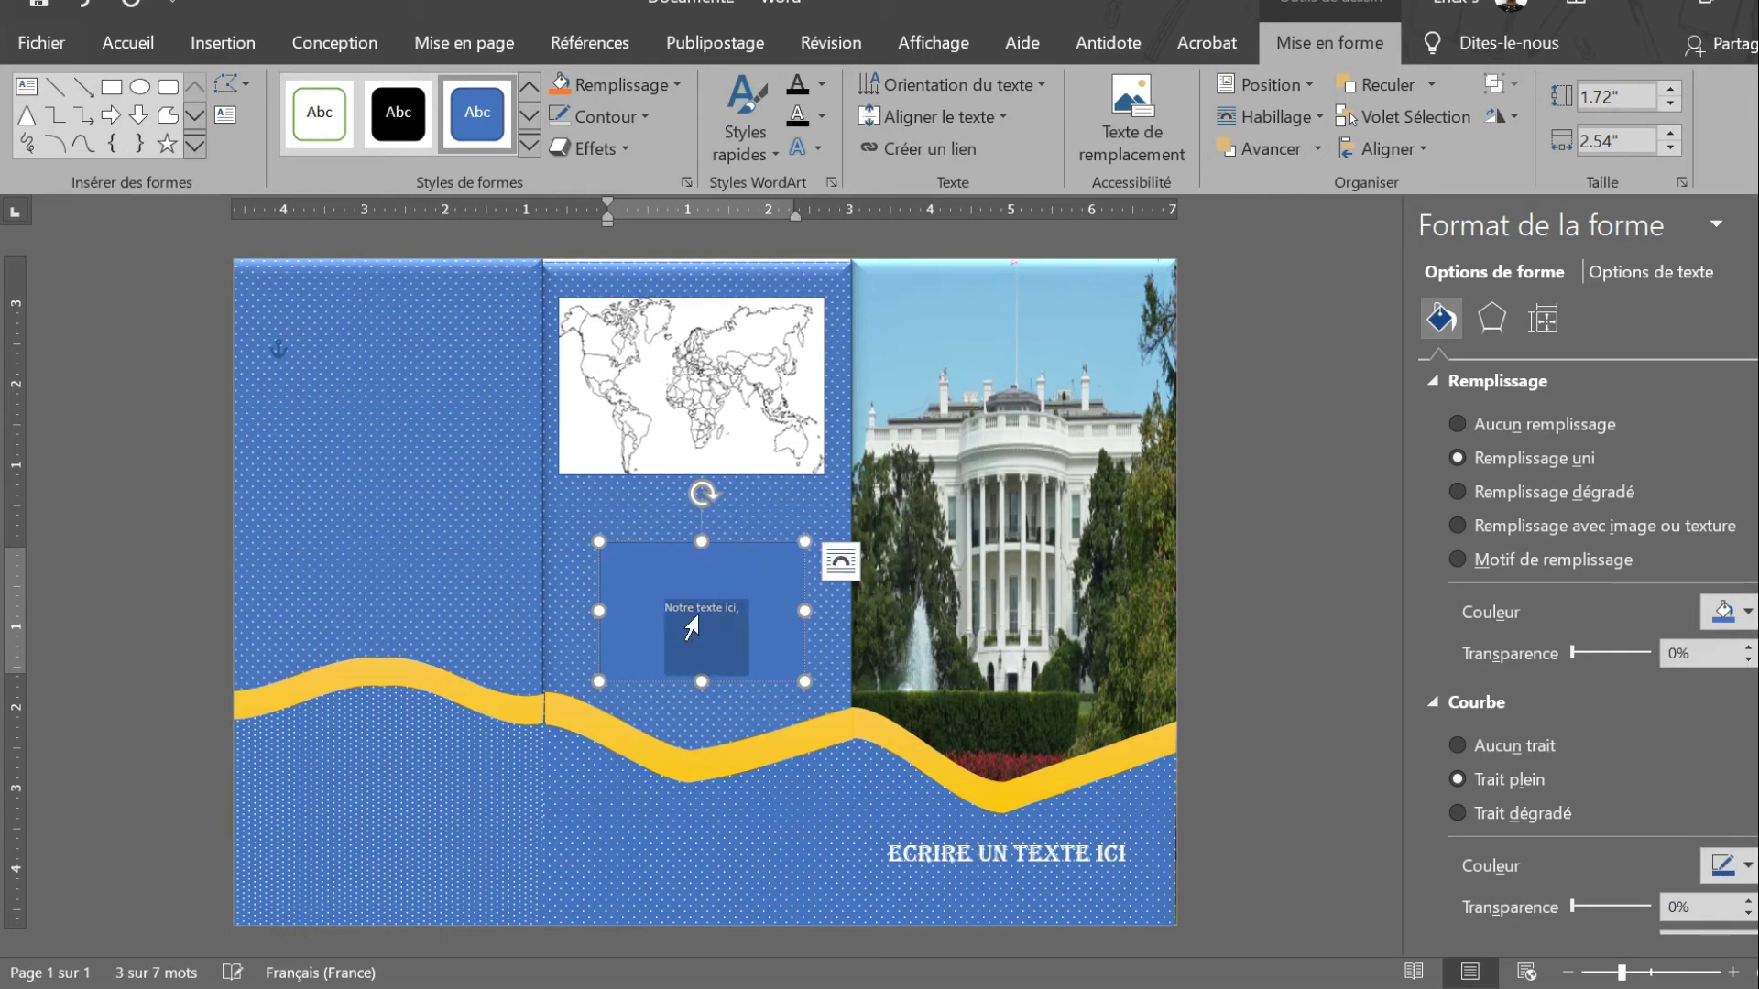
pyautogui.press('Right')
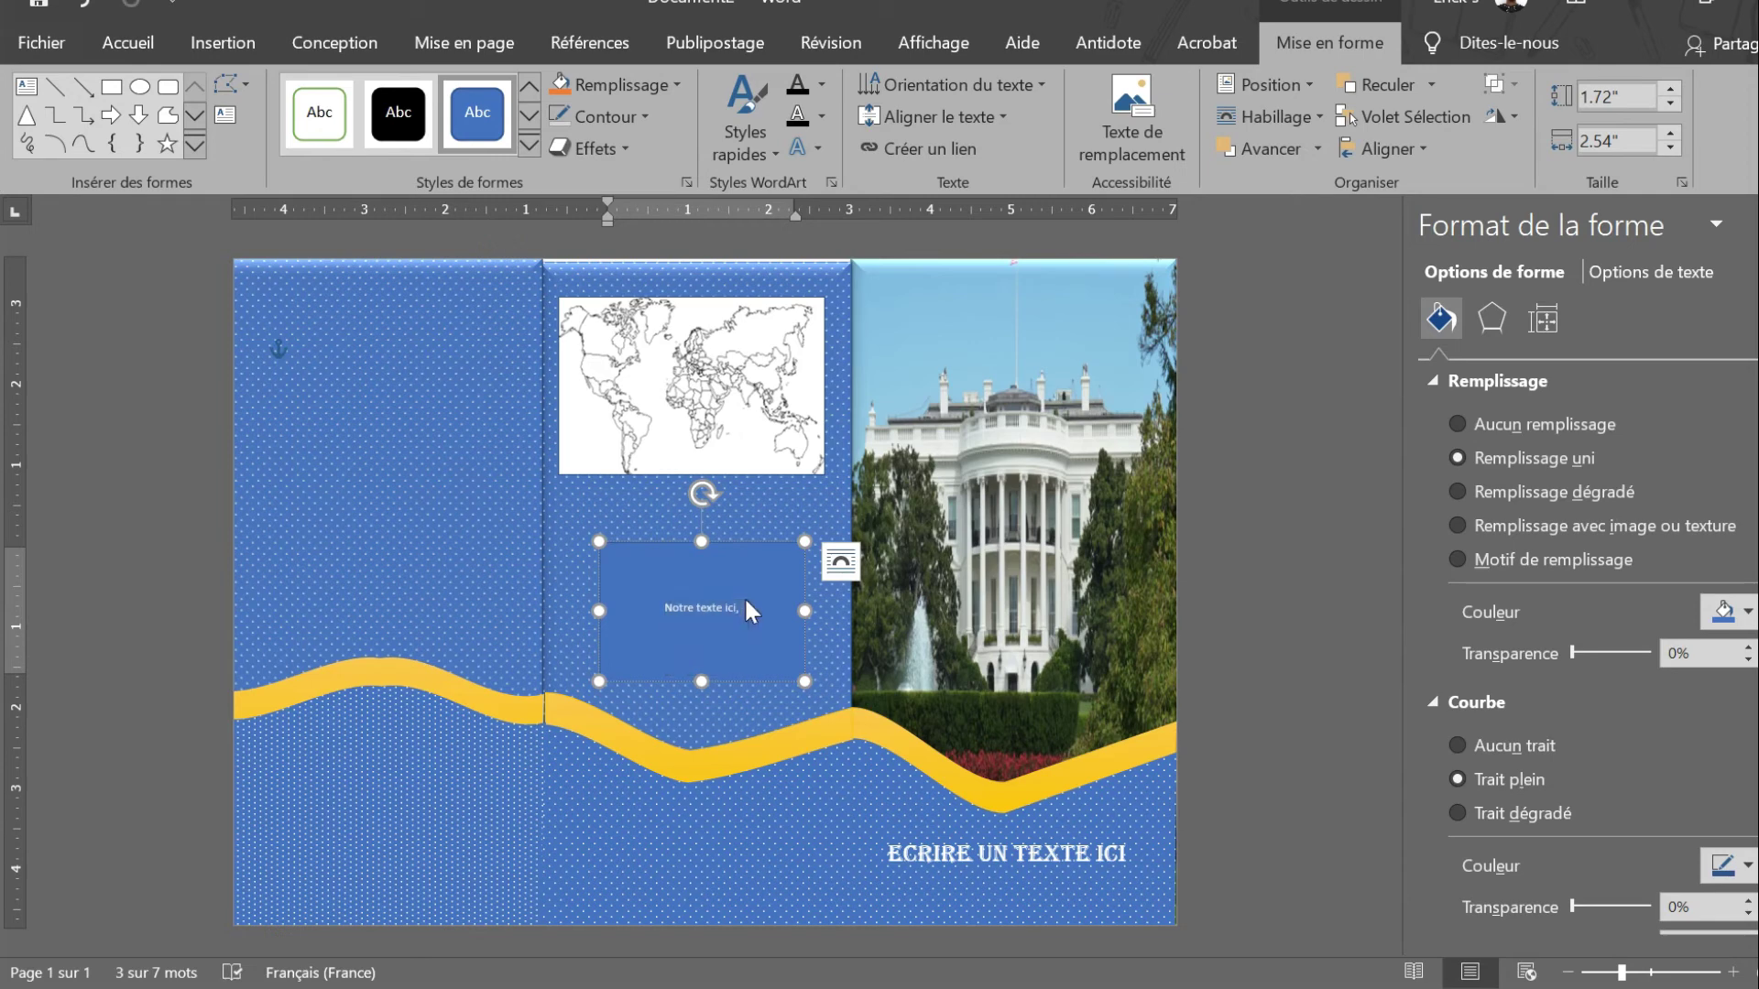
pyautogui.hotkey('ctrl', 'v')
pyautogui.hotkey('ctrl', 'v')
pyautogui.hotkey('ctrl', 'v')
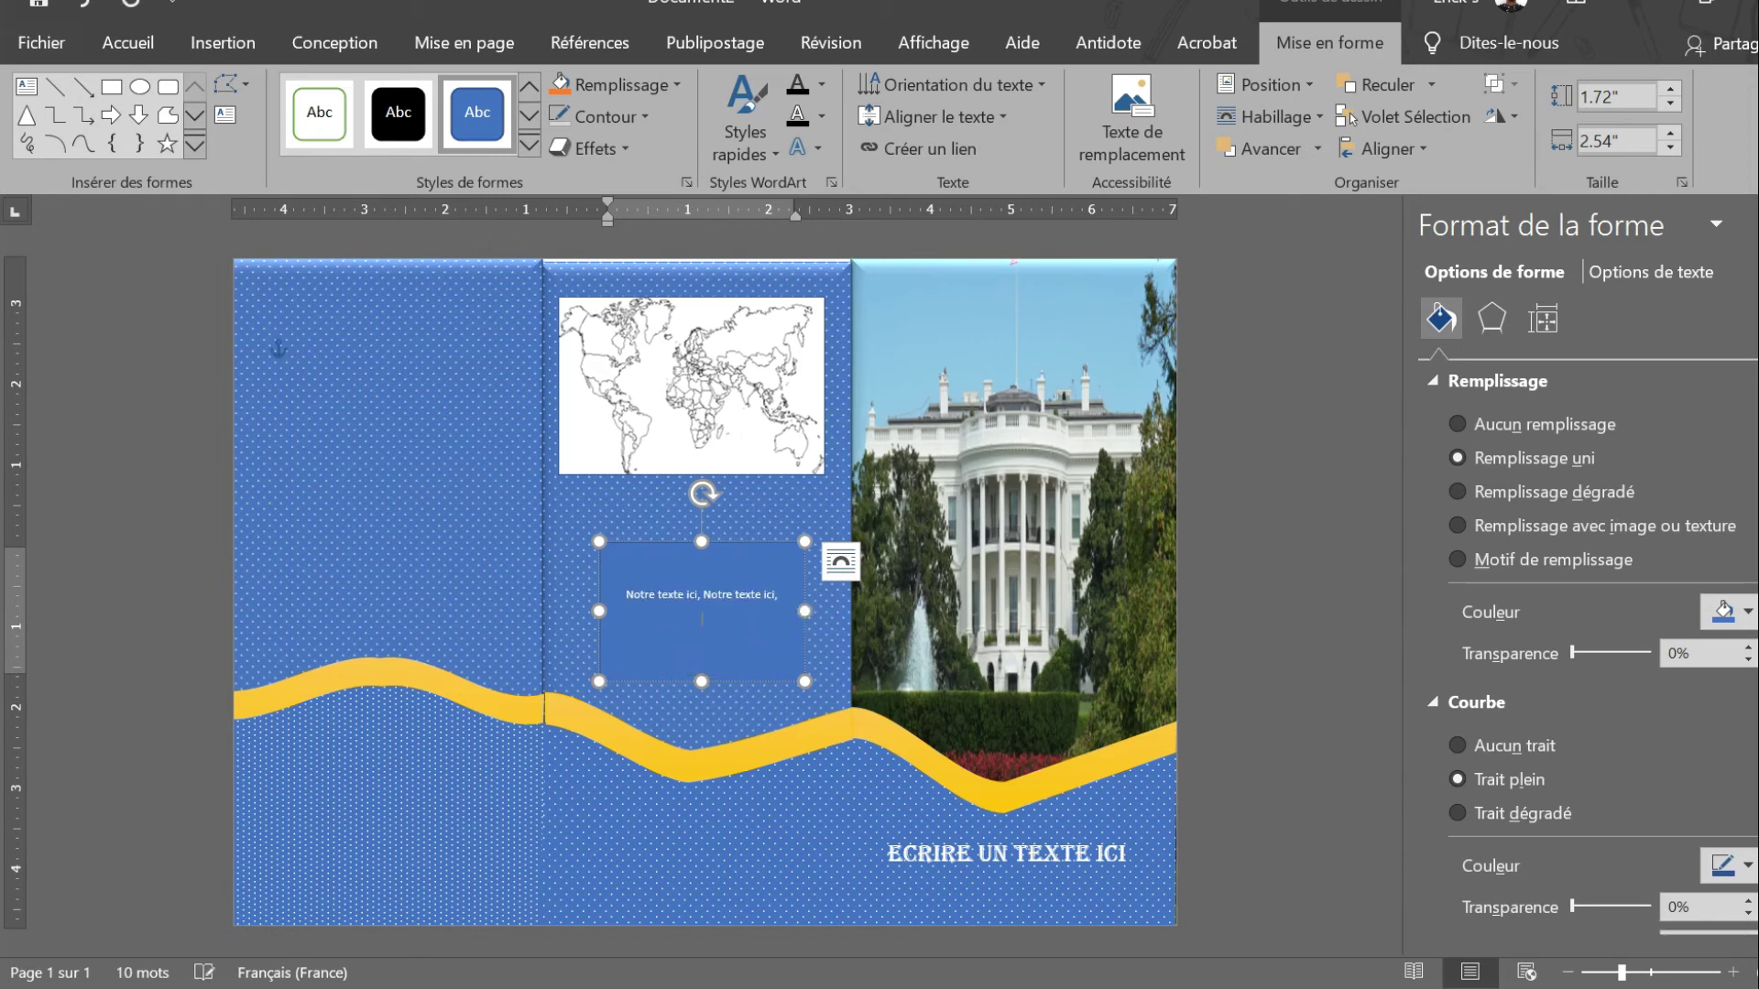
pyautogui.hotkey('ctrl', 'v')
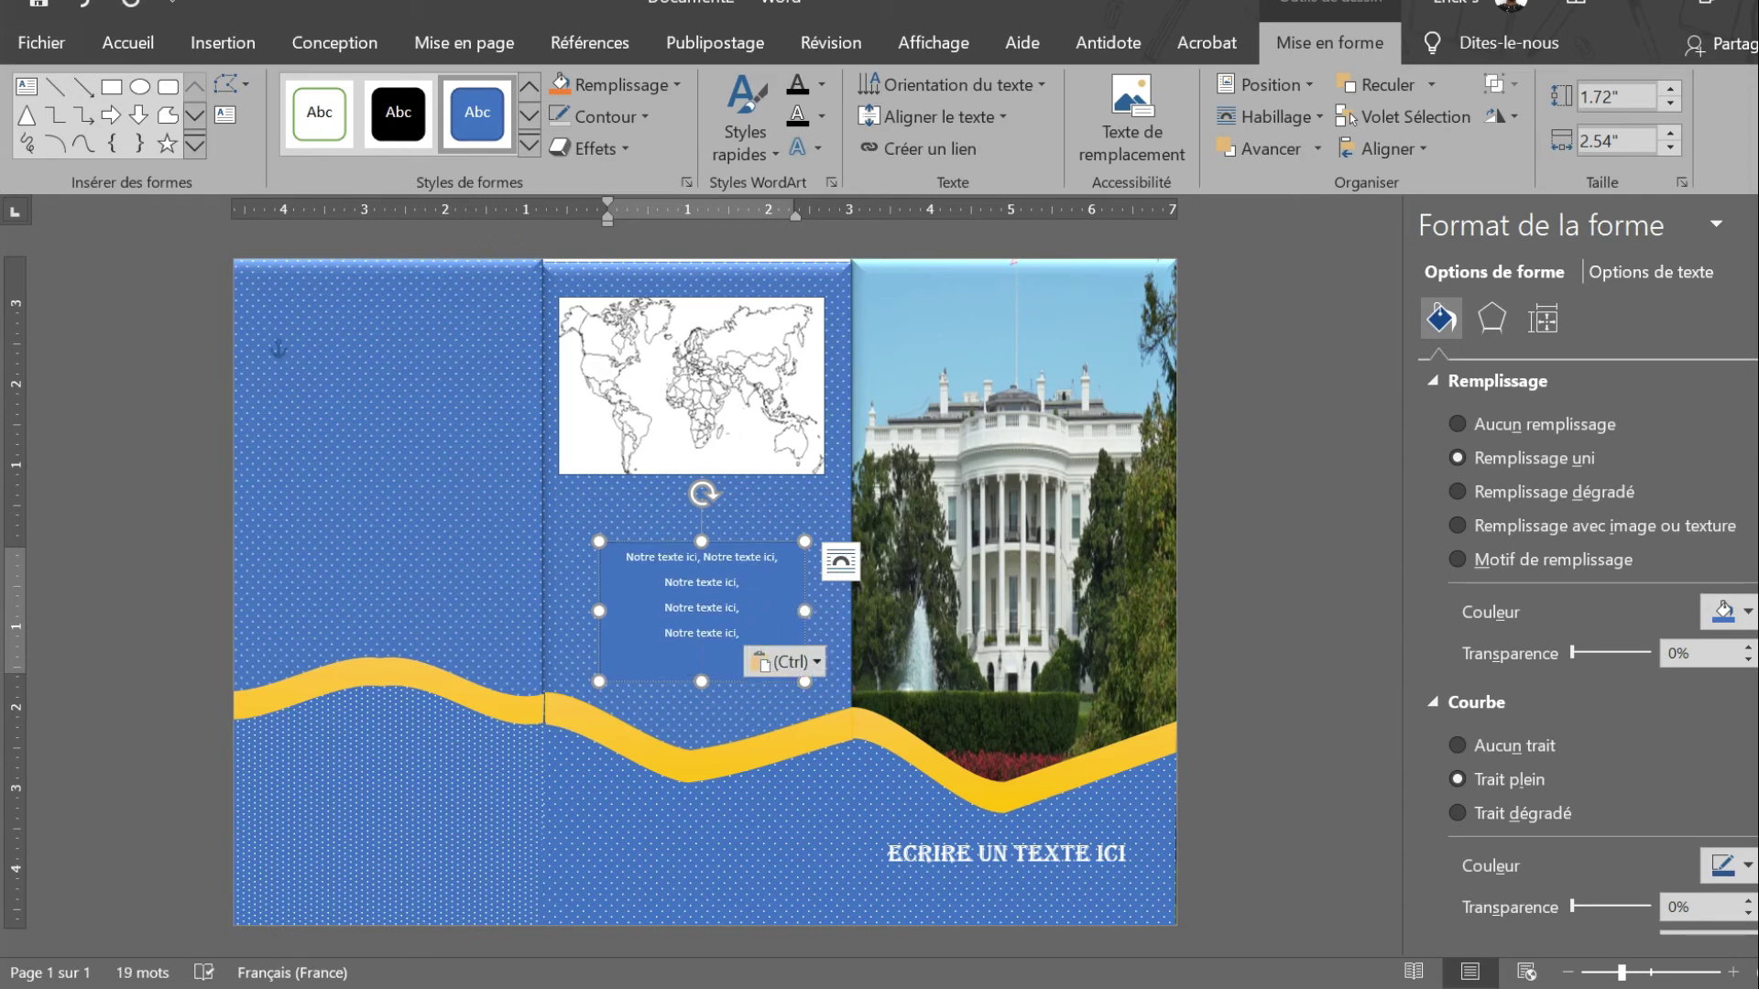
# Step: Justify all the text in the rectangle below the map
pyautogui.hotkey('ctrl', 'a')
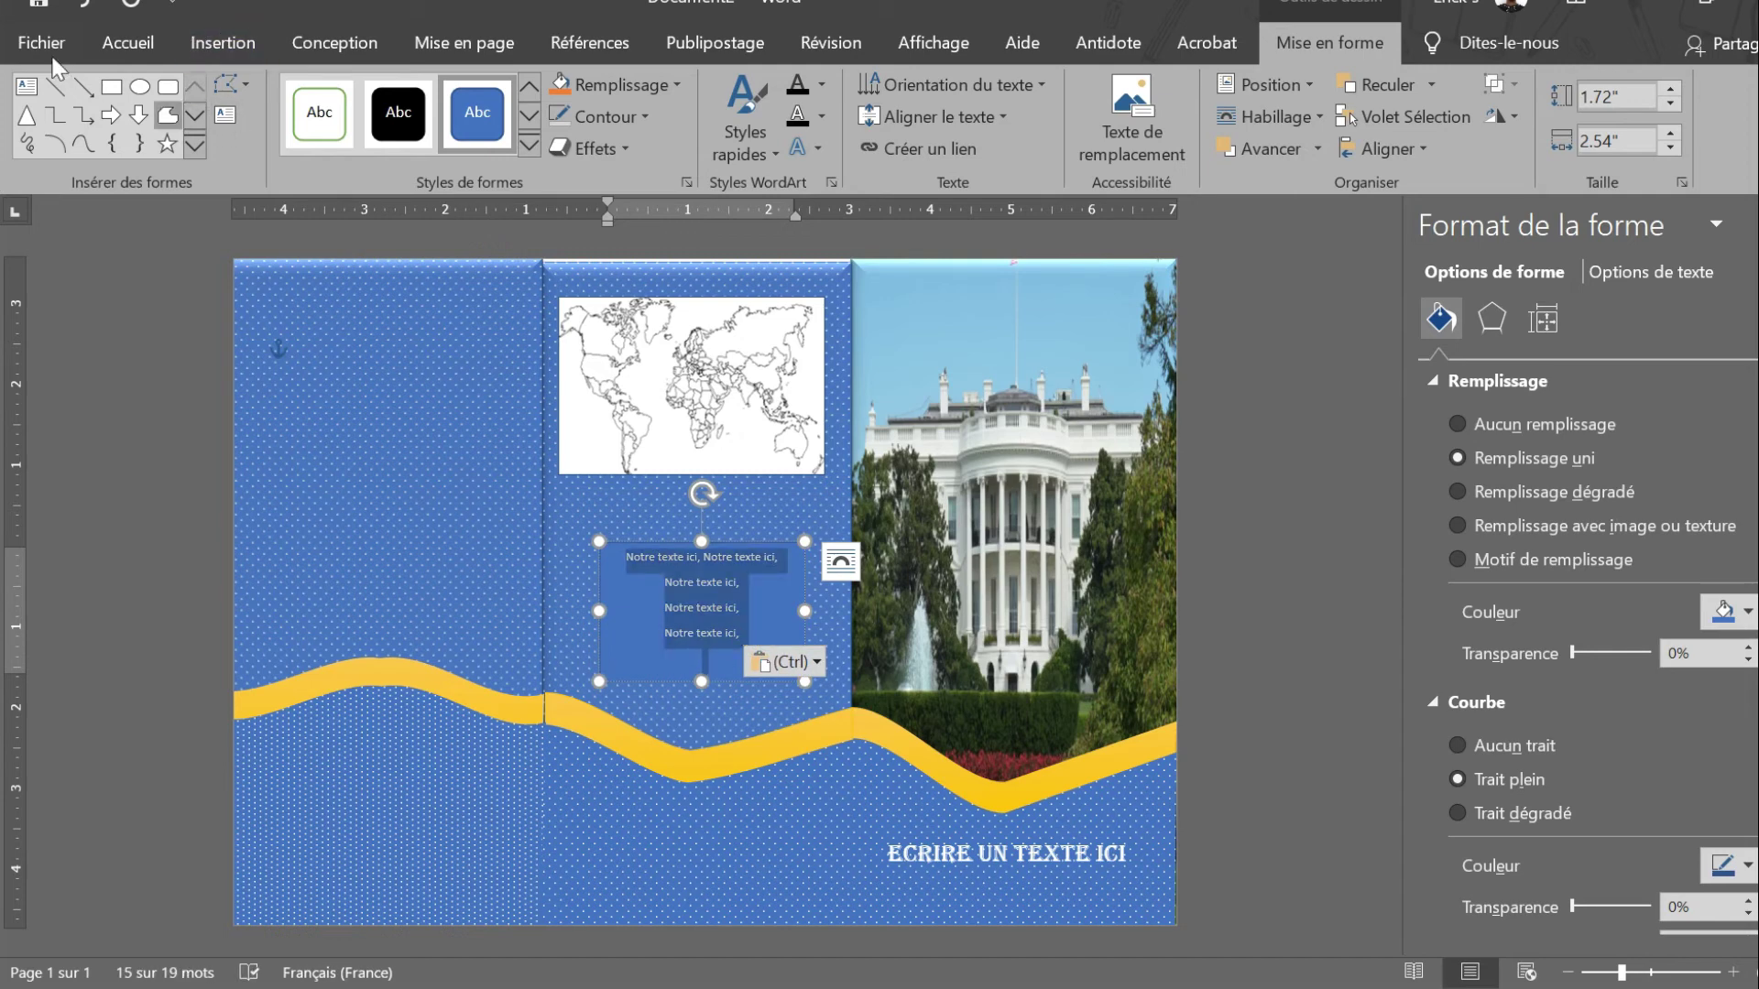
pyautogui.click(123, 41)
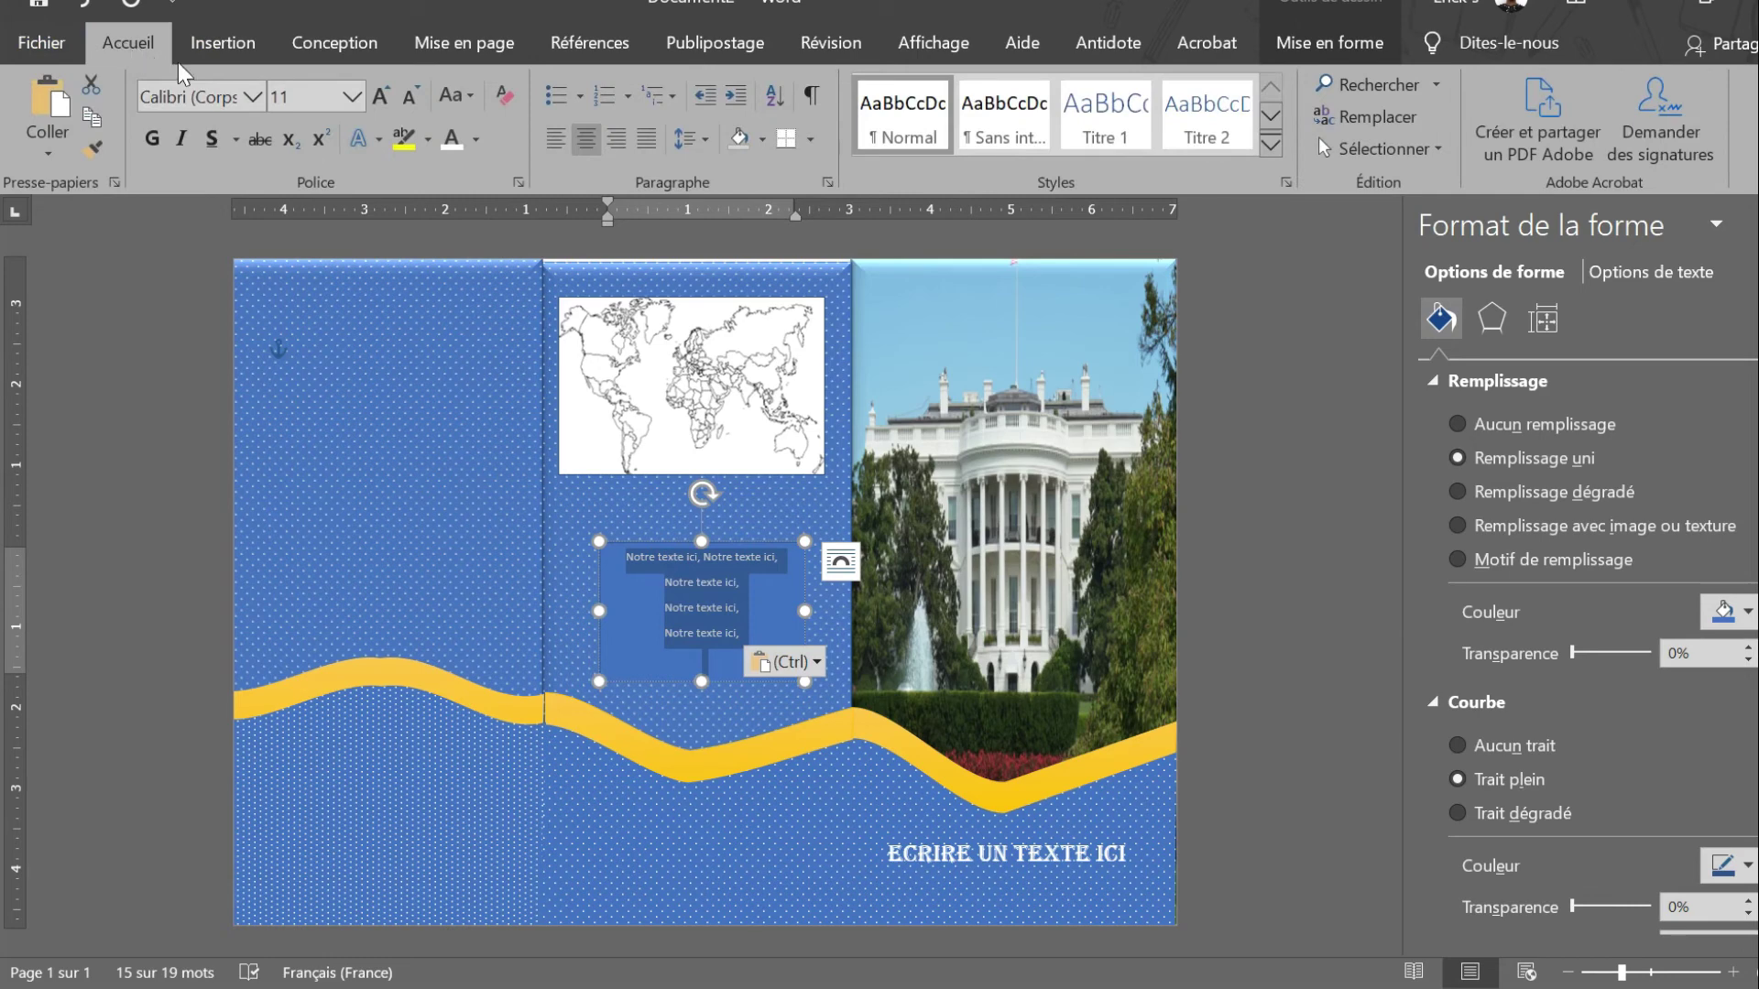
pyautogui.click(646, 139)
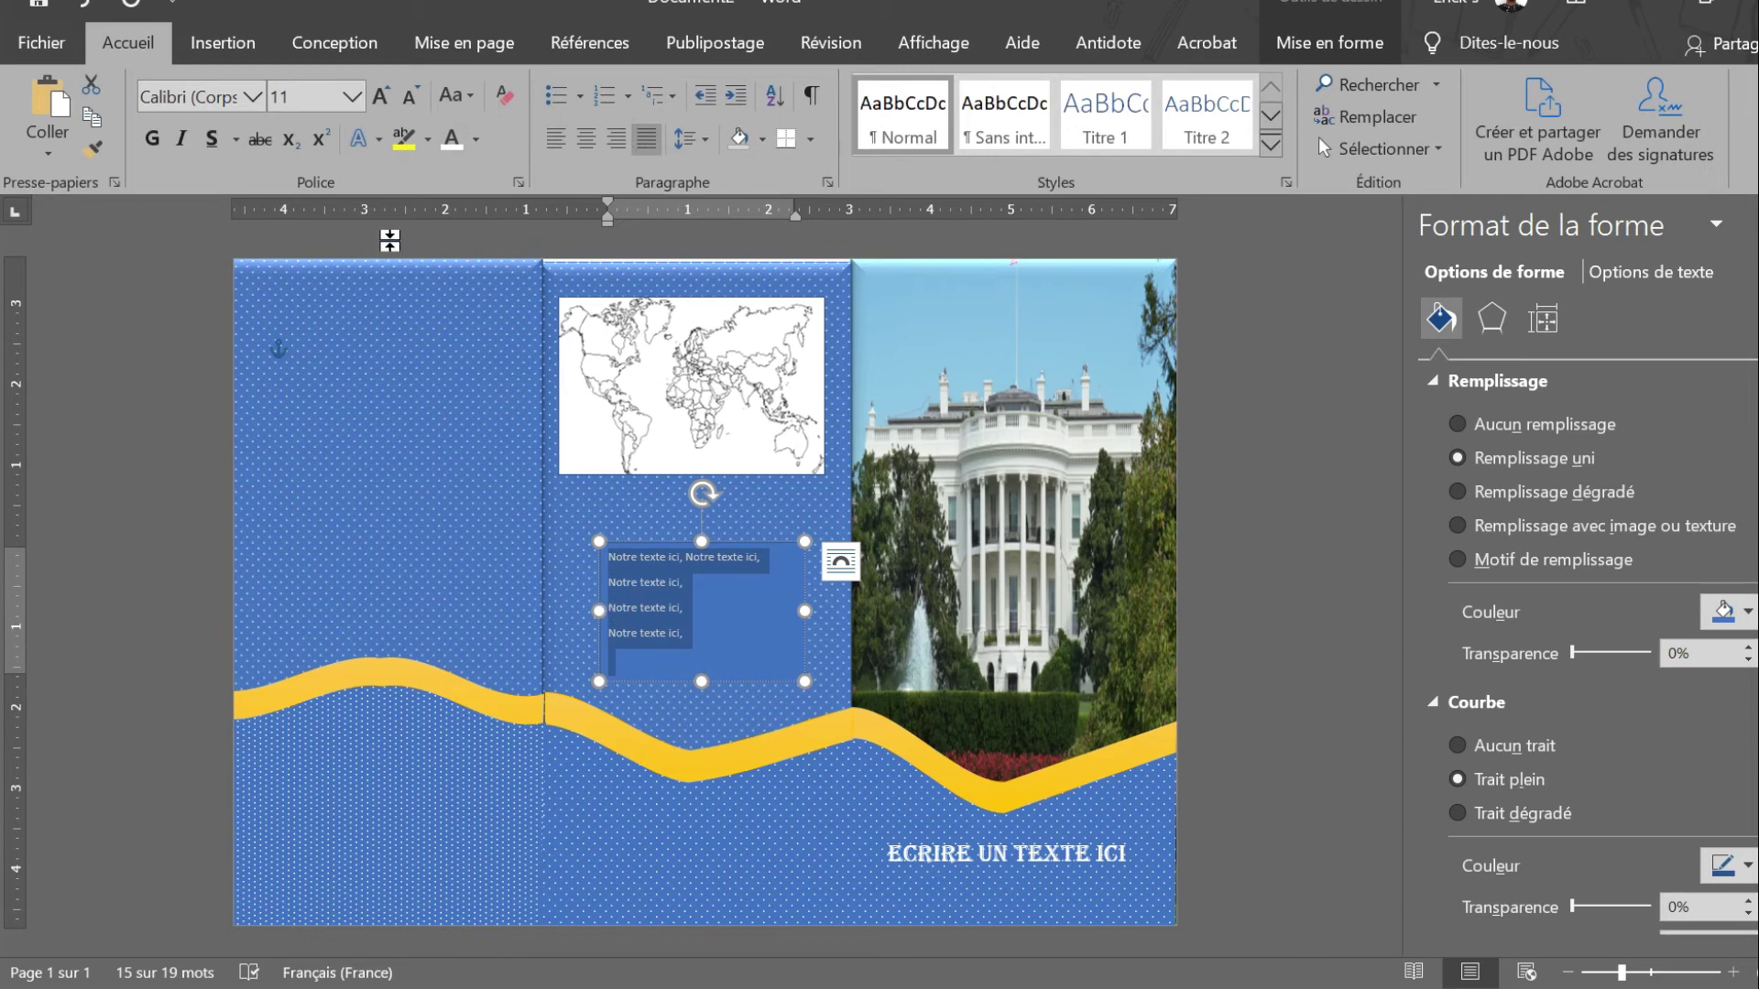
# Step: Set the rectangle's text to size 14 in the Agenda King font
pyautogui.click(351, 96)
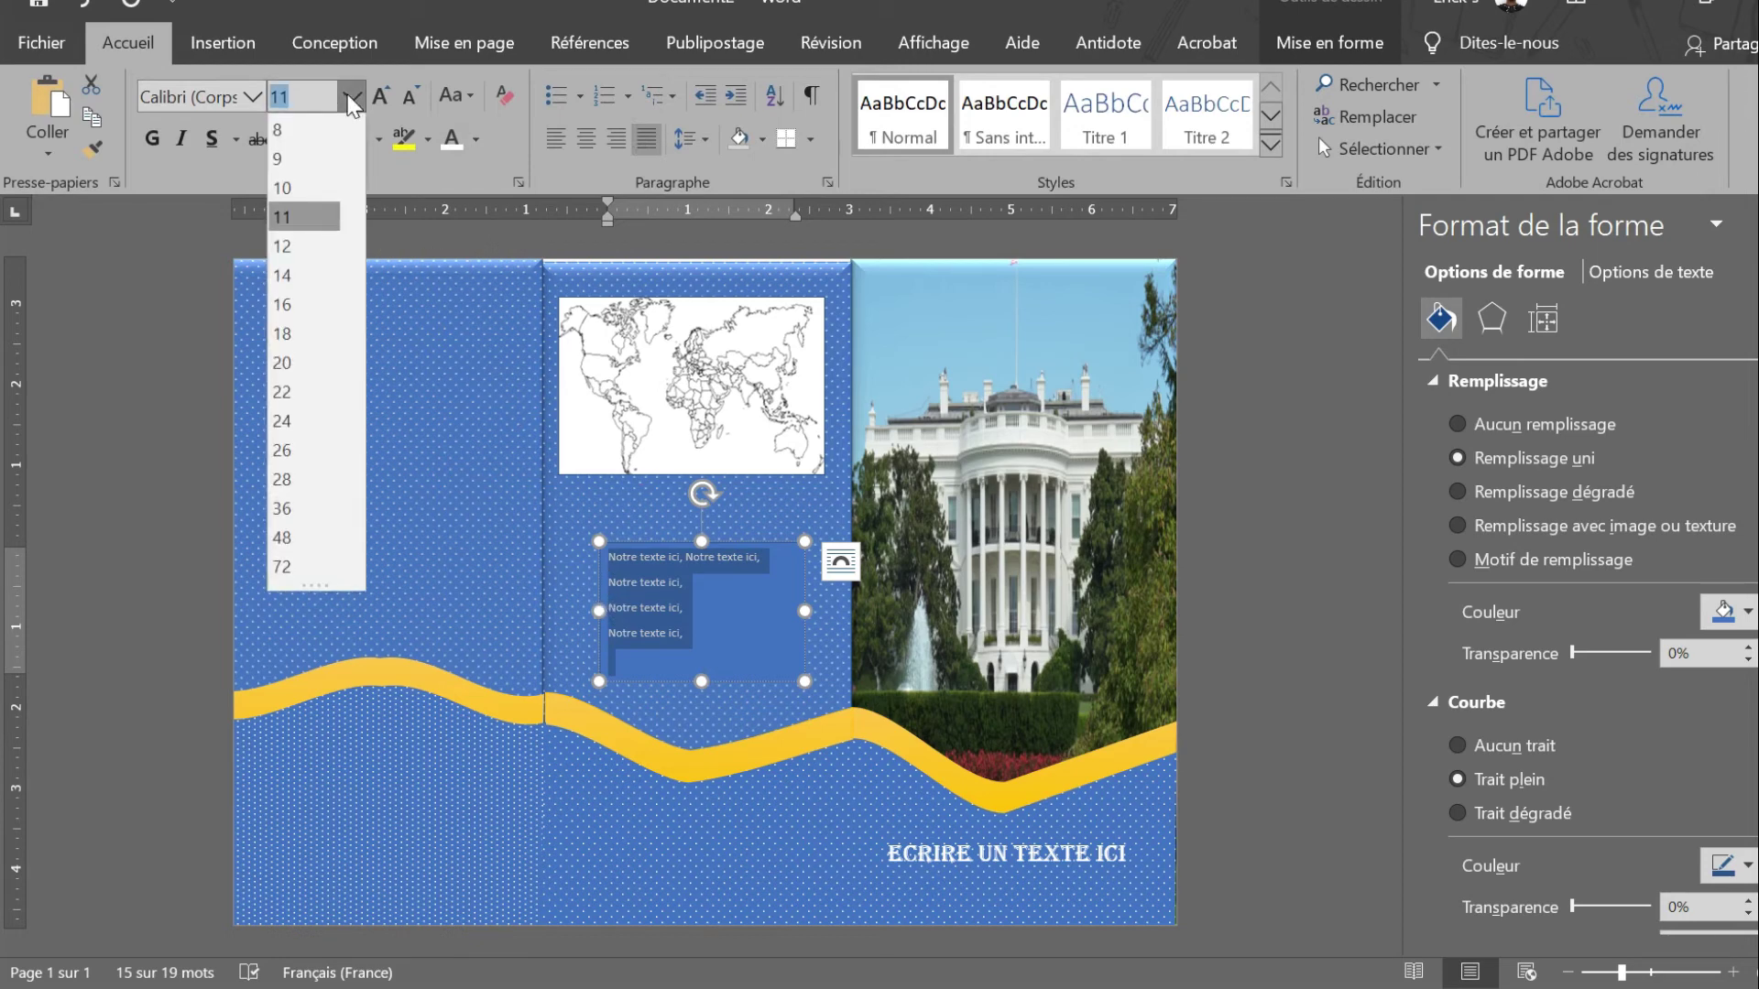
pyautogui.click(316, 283)
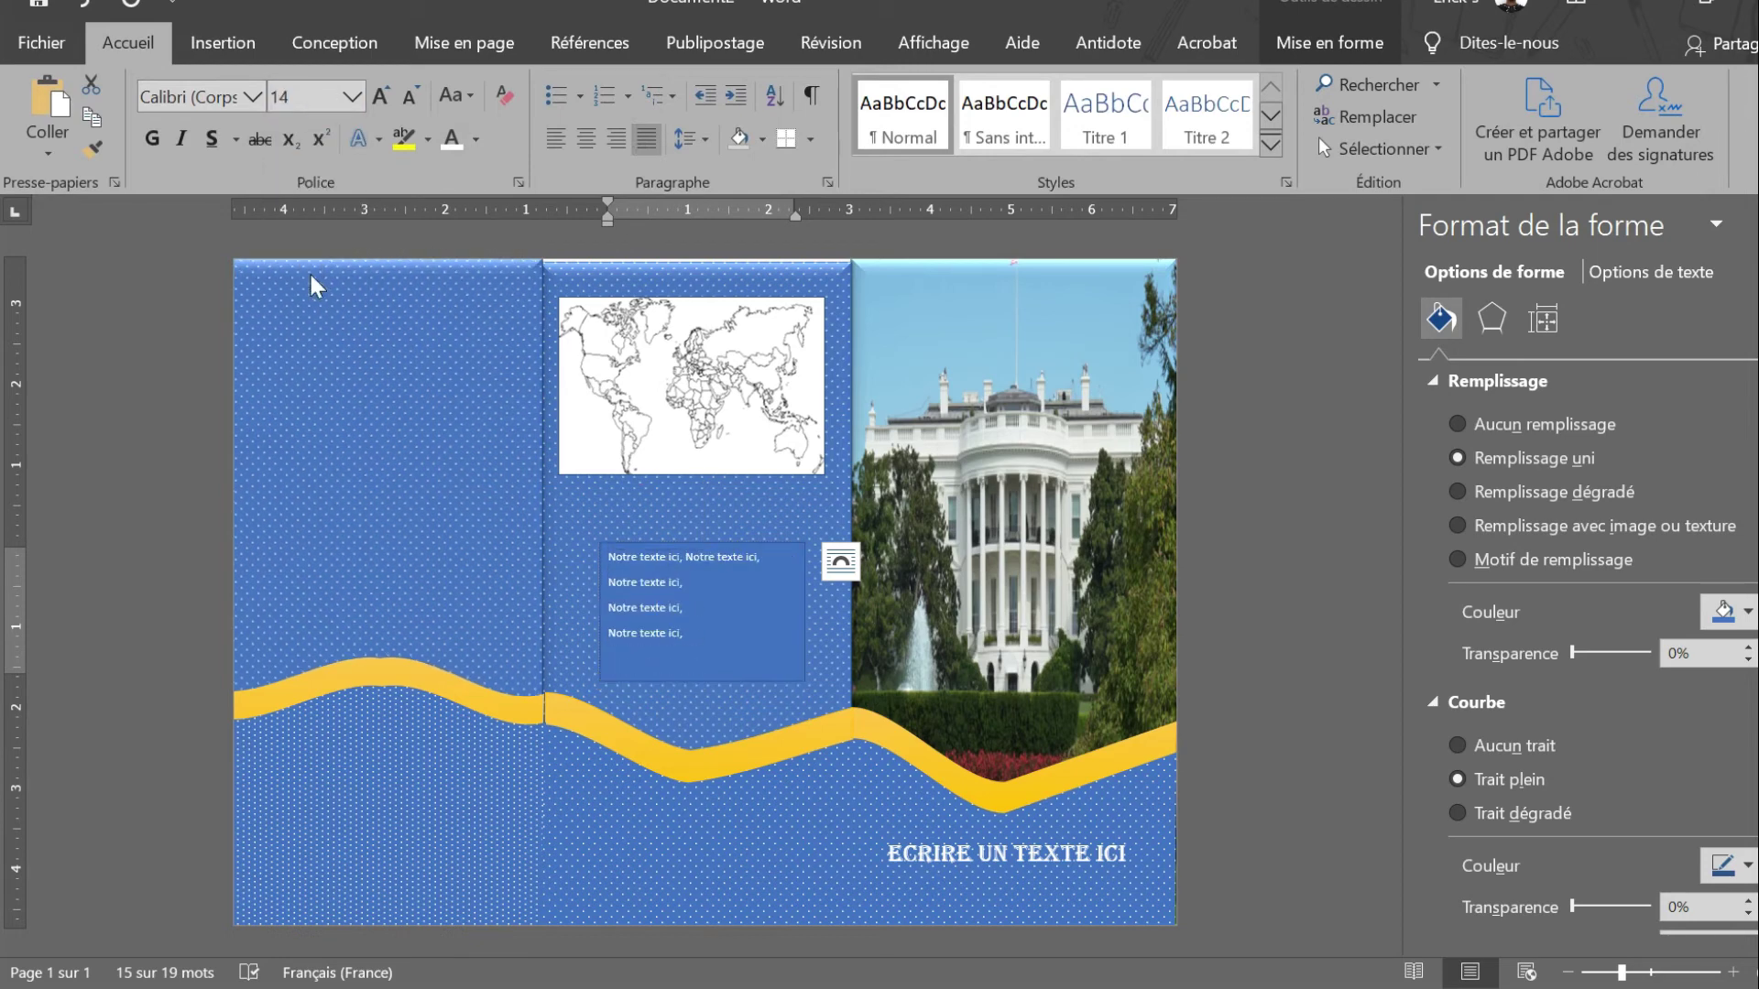
pyautogui.click(252, 97)
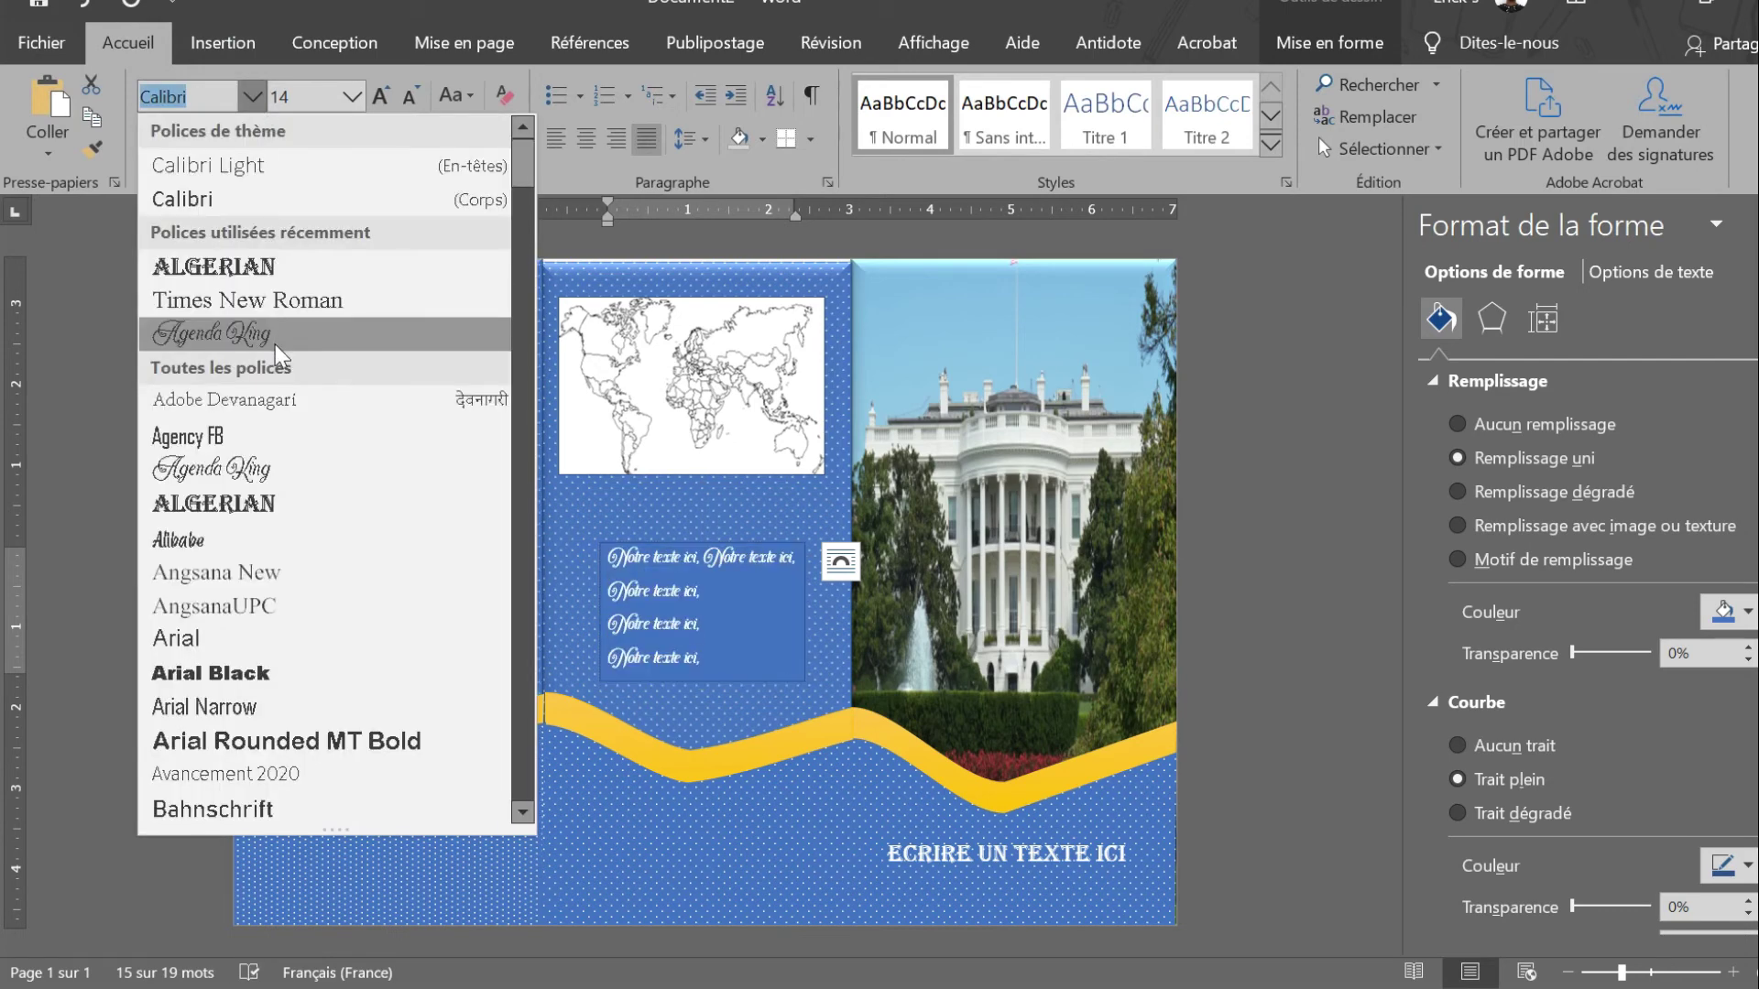
pyautogui.click(279, 355)
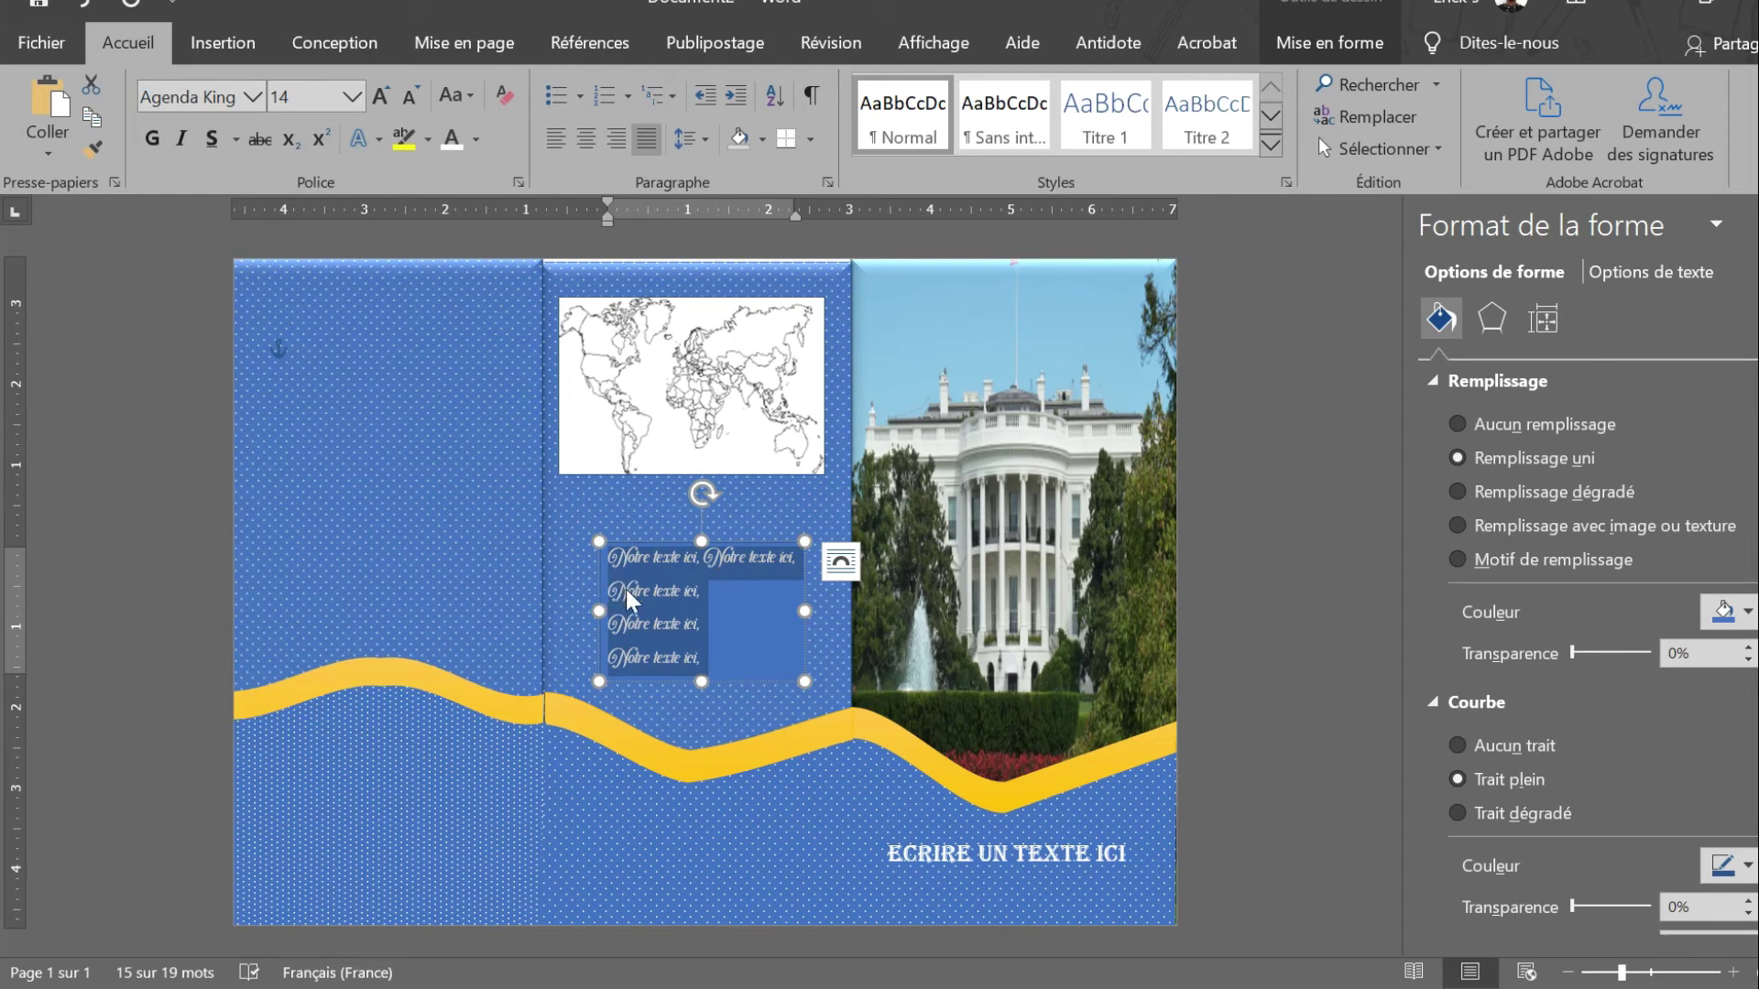
# Step: Join the separate phrases into continuous lines and shorten the text rectangle to about 1.49" high
pyautogui.click(618, 630)
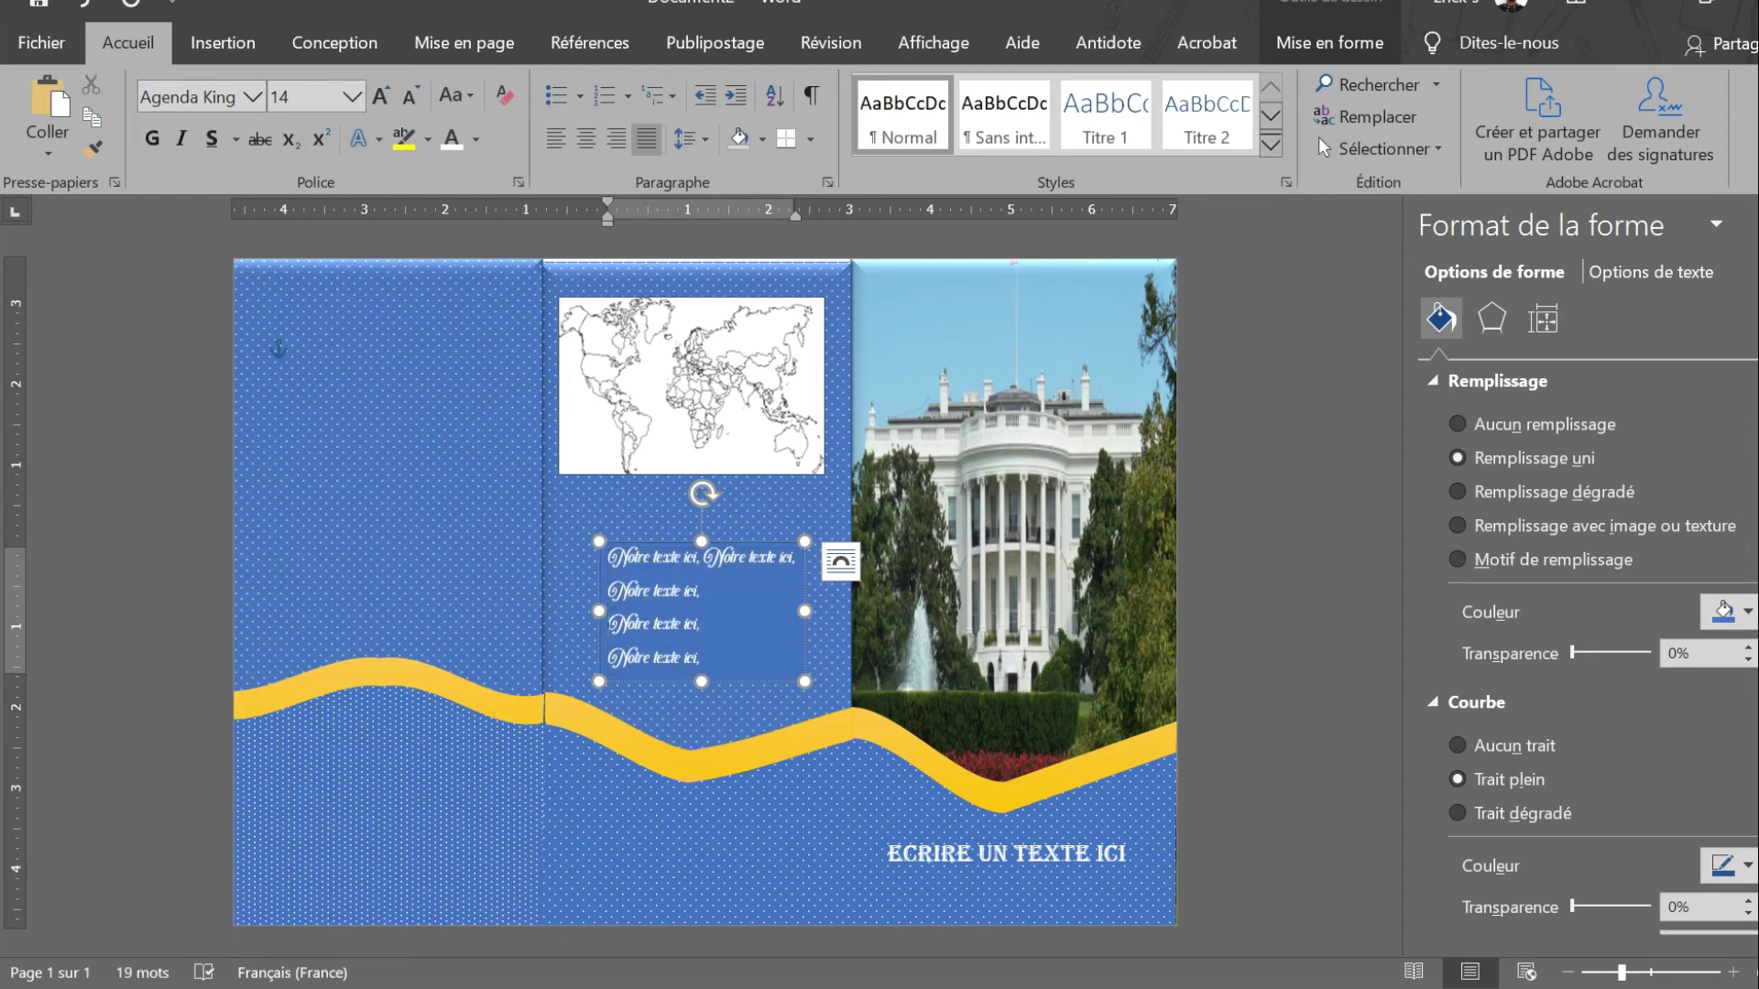
pyautogui.press('BackSpace')
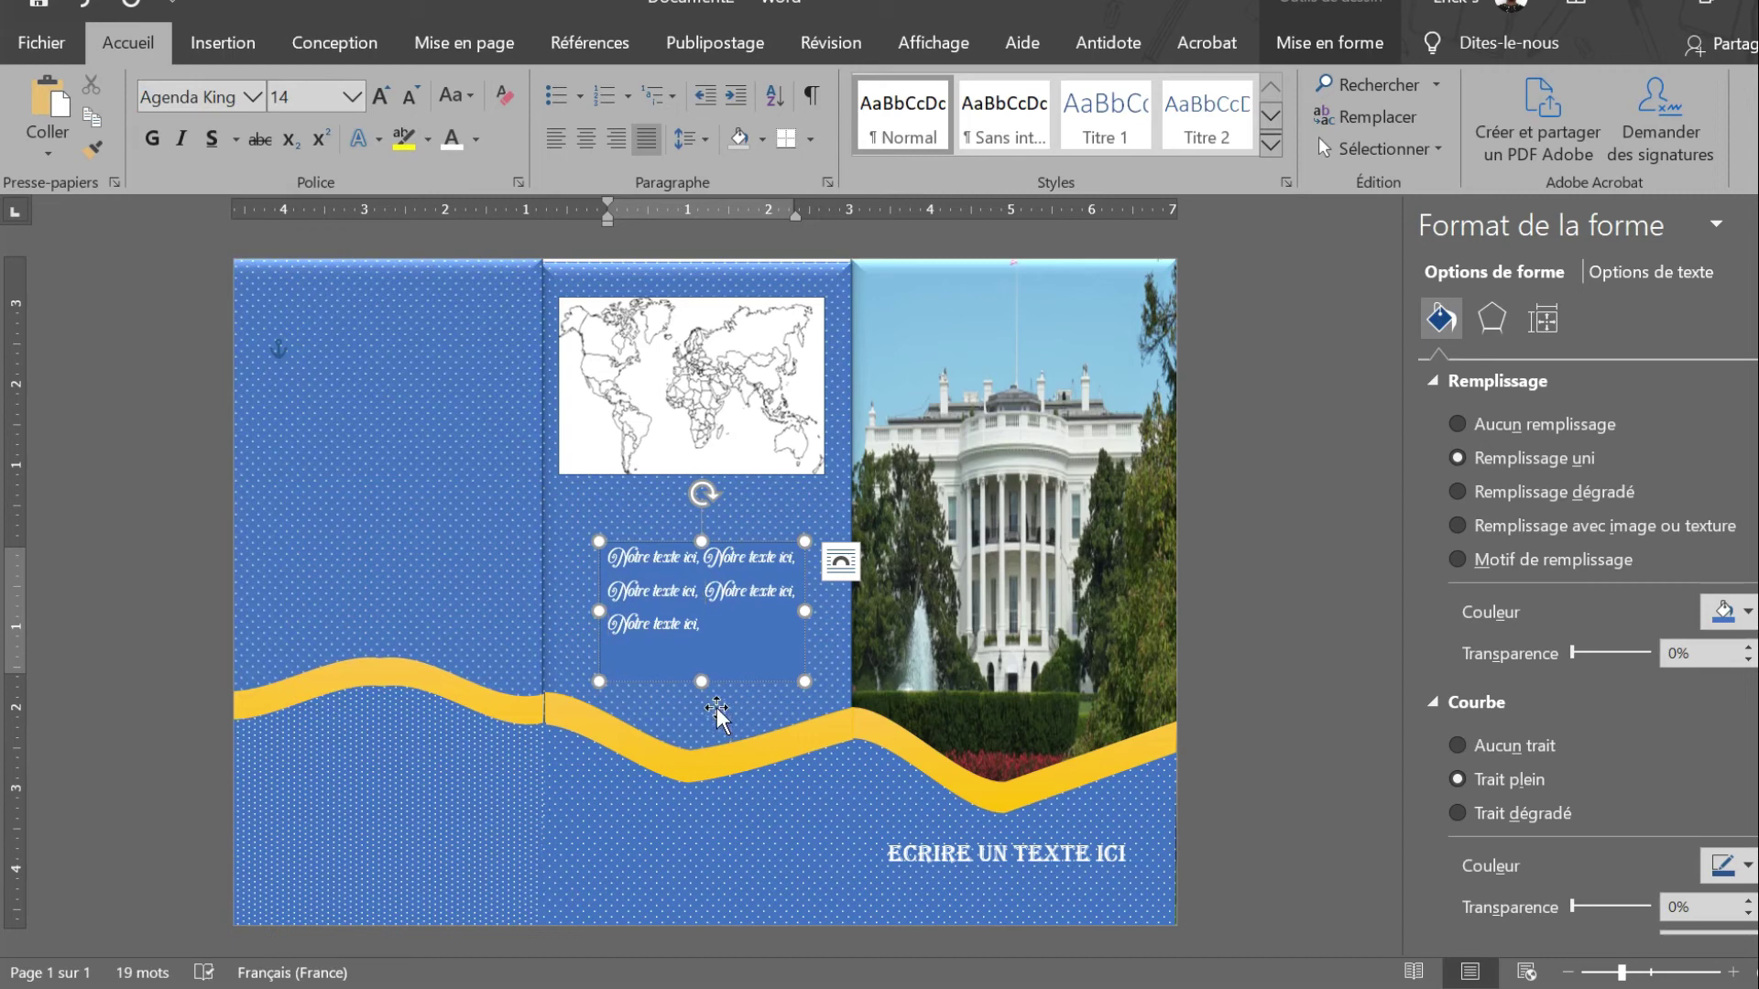
pyautogui.moveTo(702, 683); pyautogui.dragTo(703, 663)
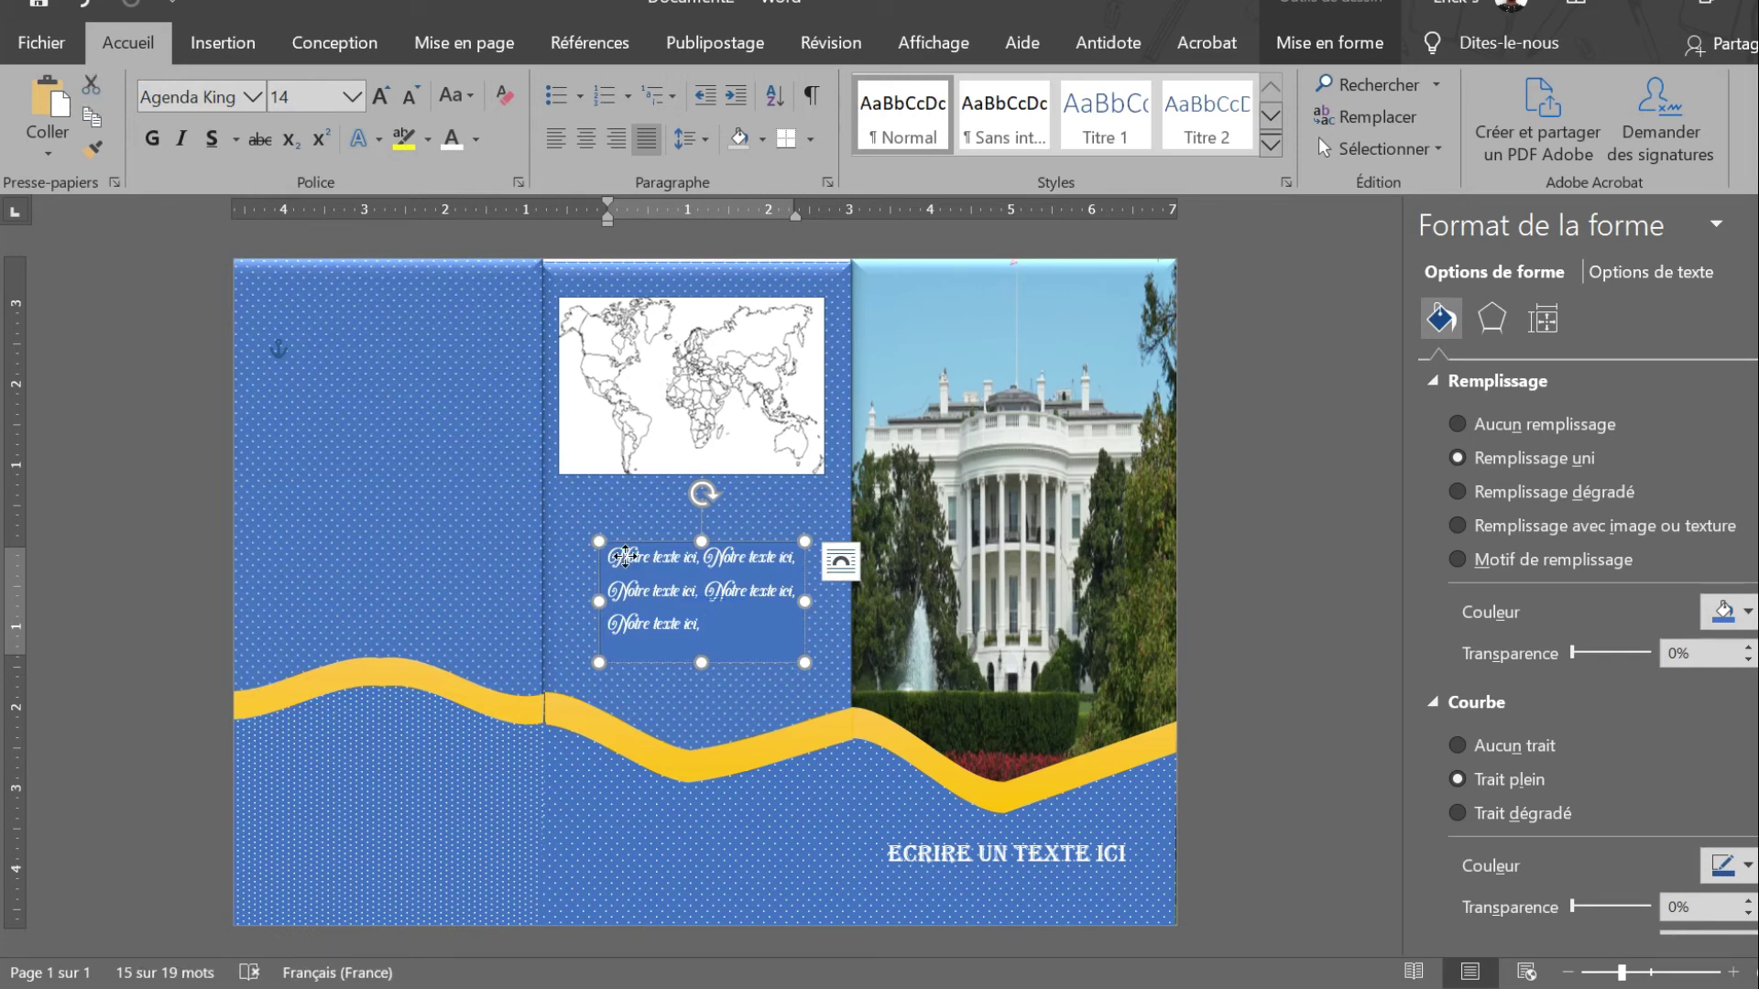
# Step: Apply the grey transparent predefined shape style, without fill or outline, to the text rectangle
pyautogui.doubleClick(625, 555)
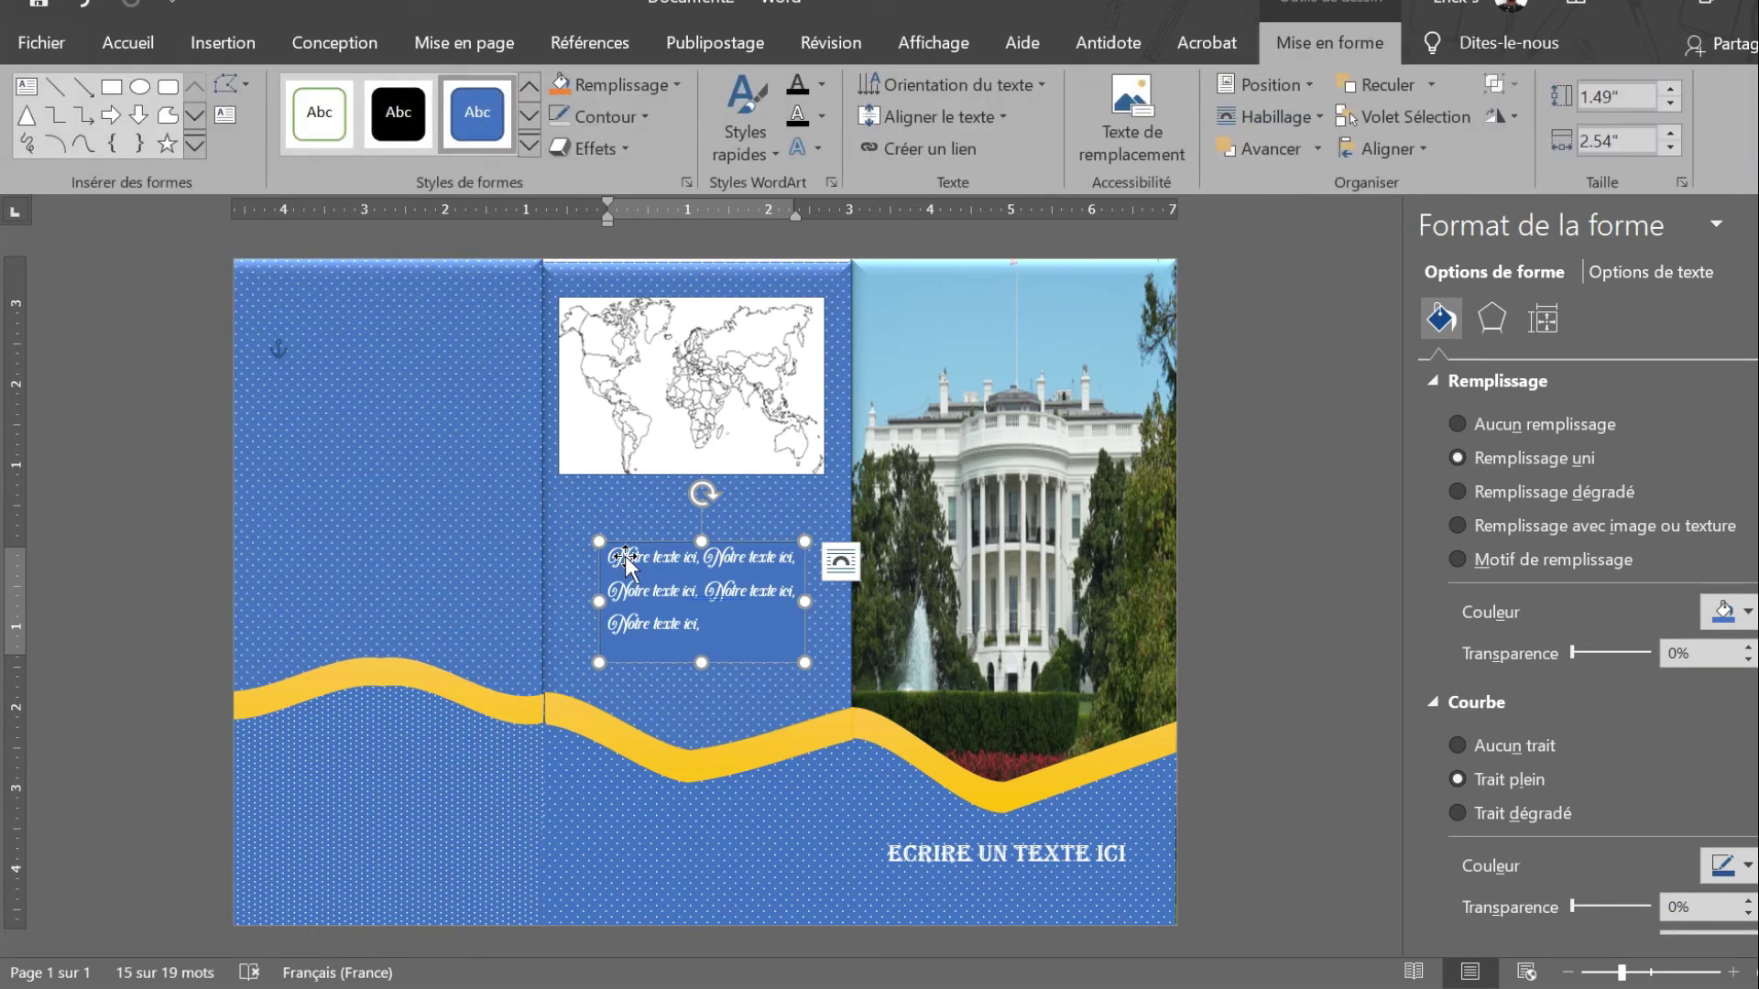
pyautogui.click(529, 146)
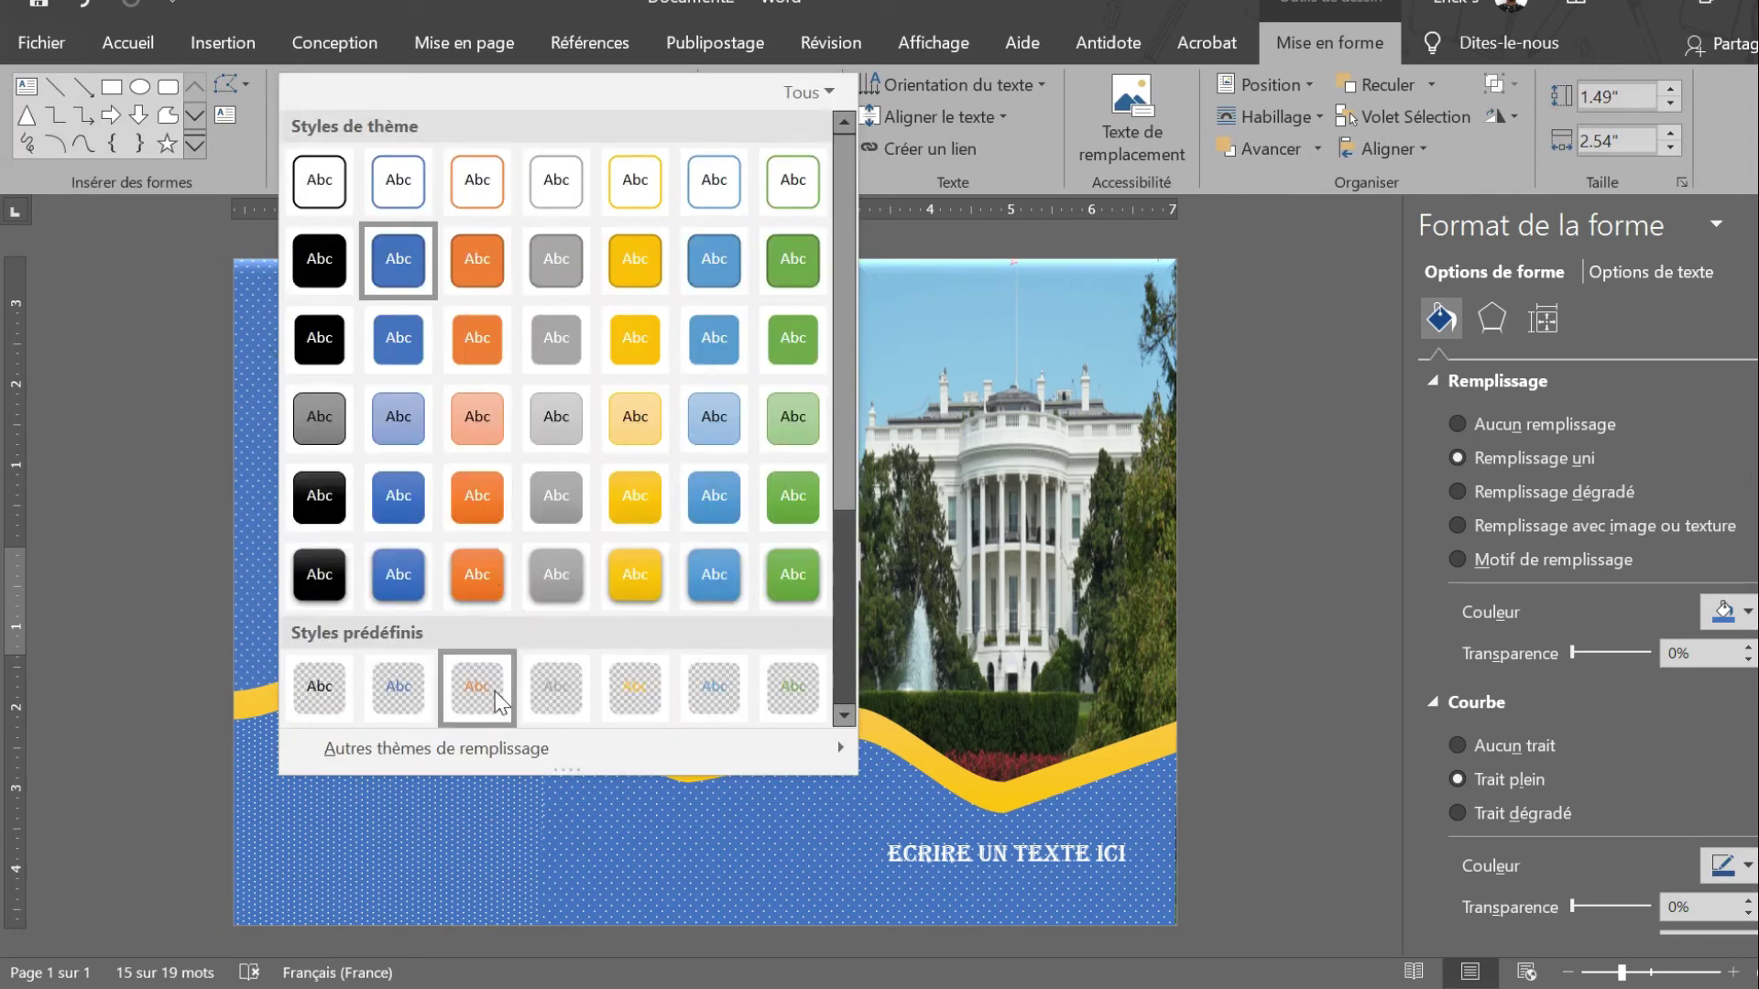
pyautogui.click(551, 685)
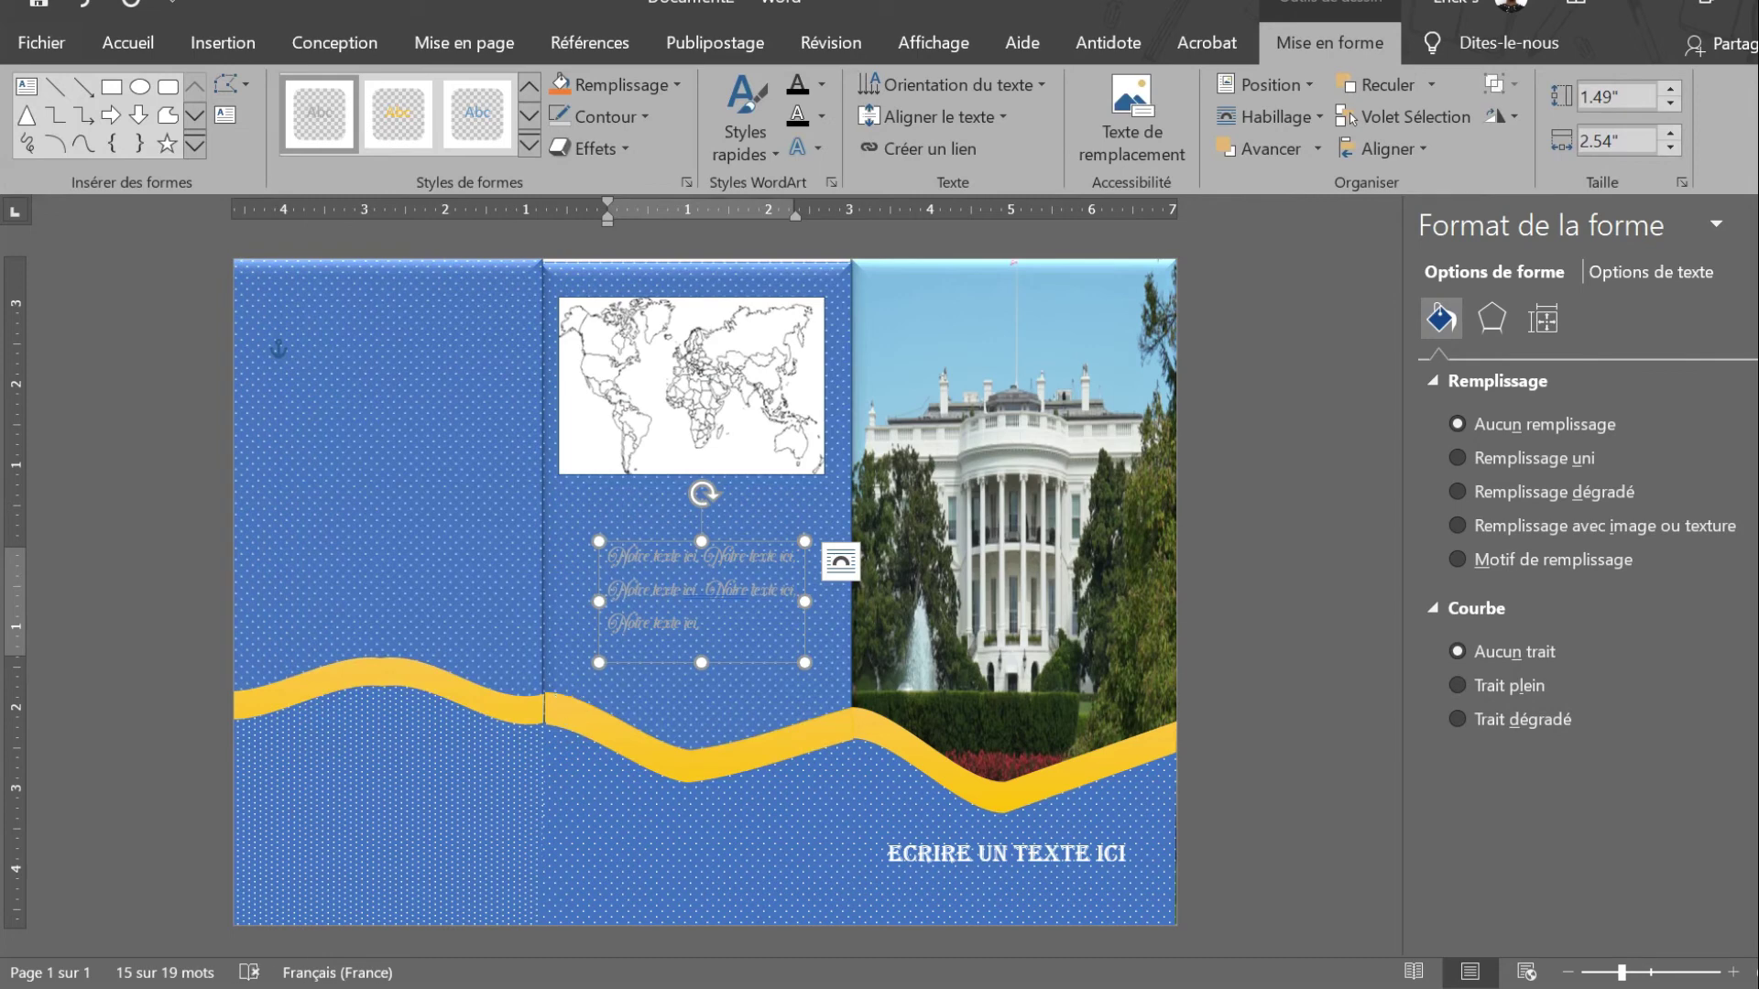
# Step: Colour all the text in the rectangle below the map white
pyautogui.moveTo(707, 627); pyautogui.dragTo(618, 570)
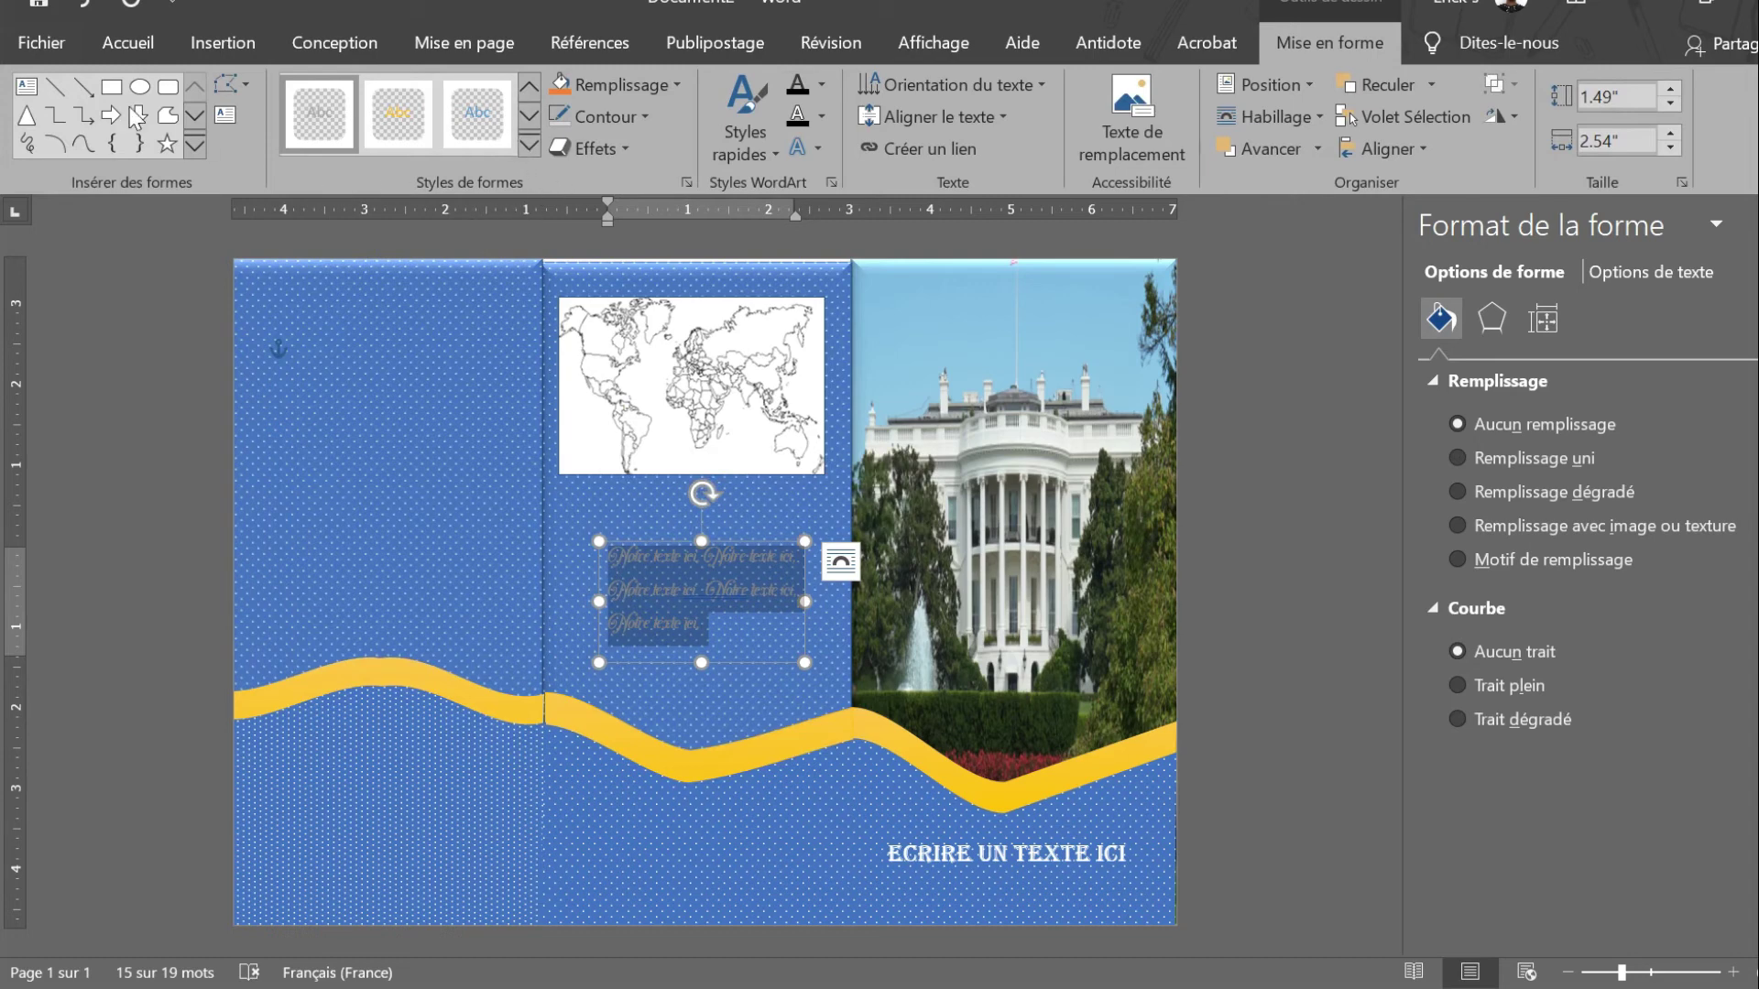
pyautogui.click(127, 46)
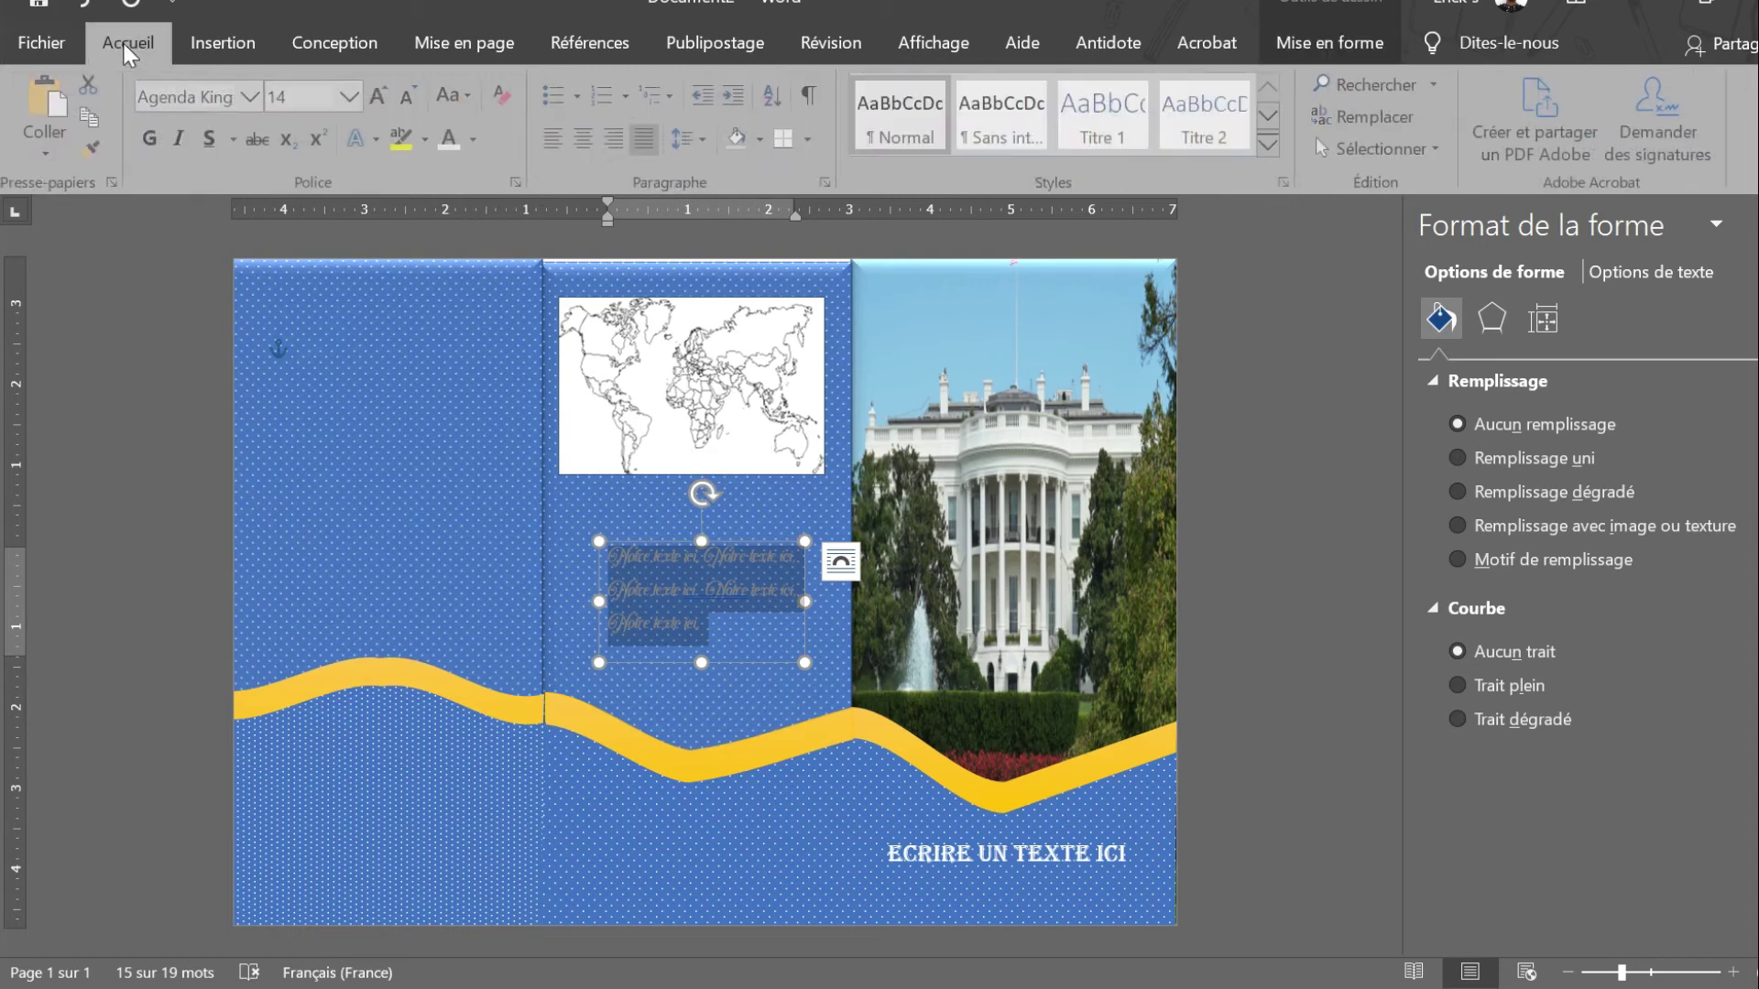
pyautogui.click(475, 140)
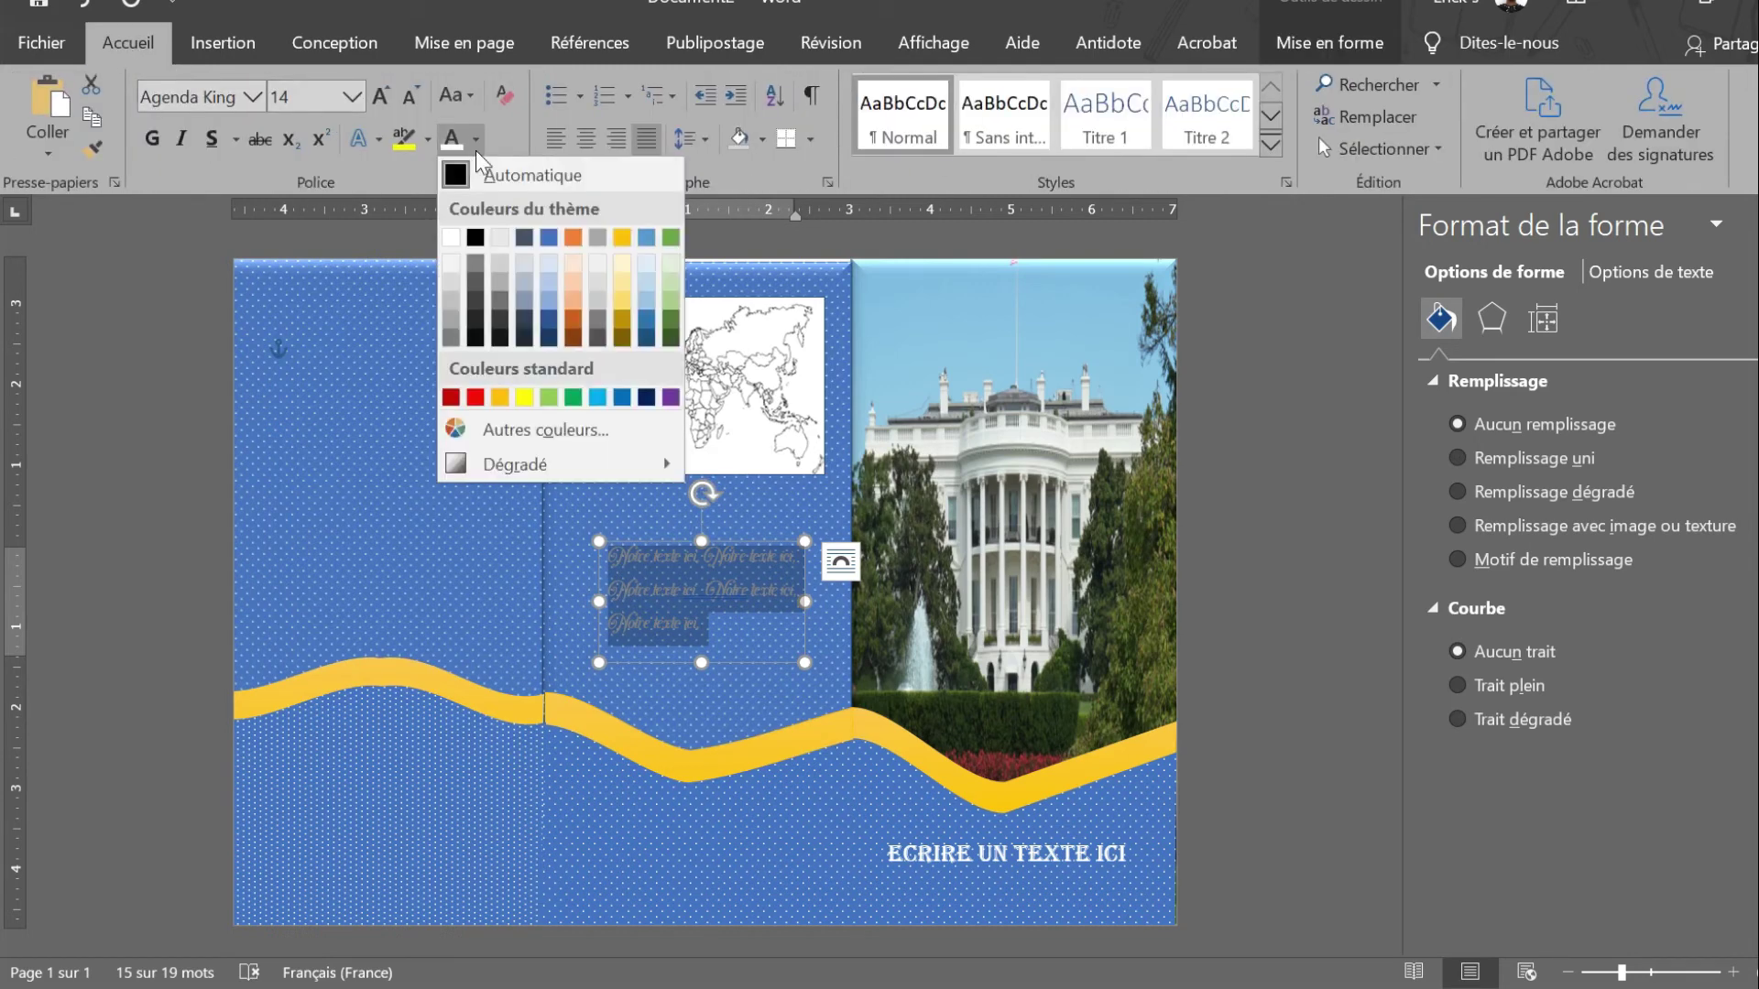
pyautogui.click(450, 237)
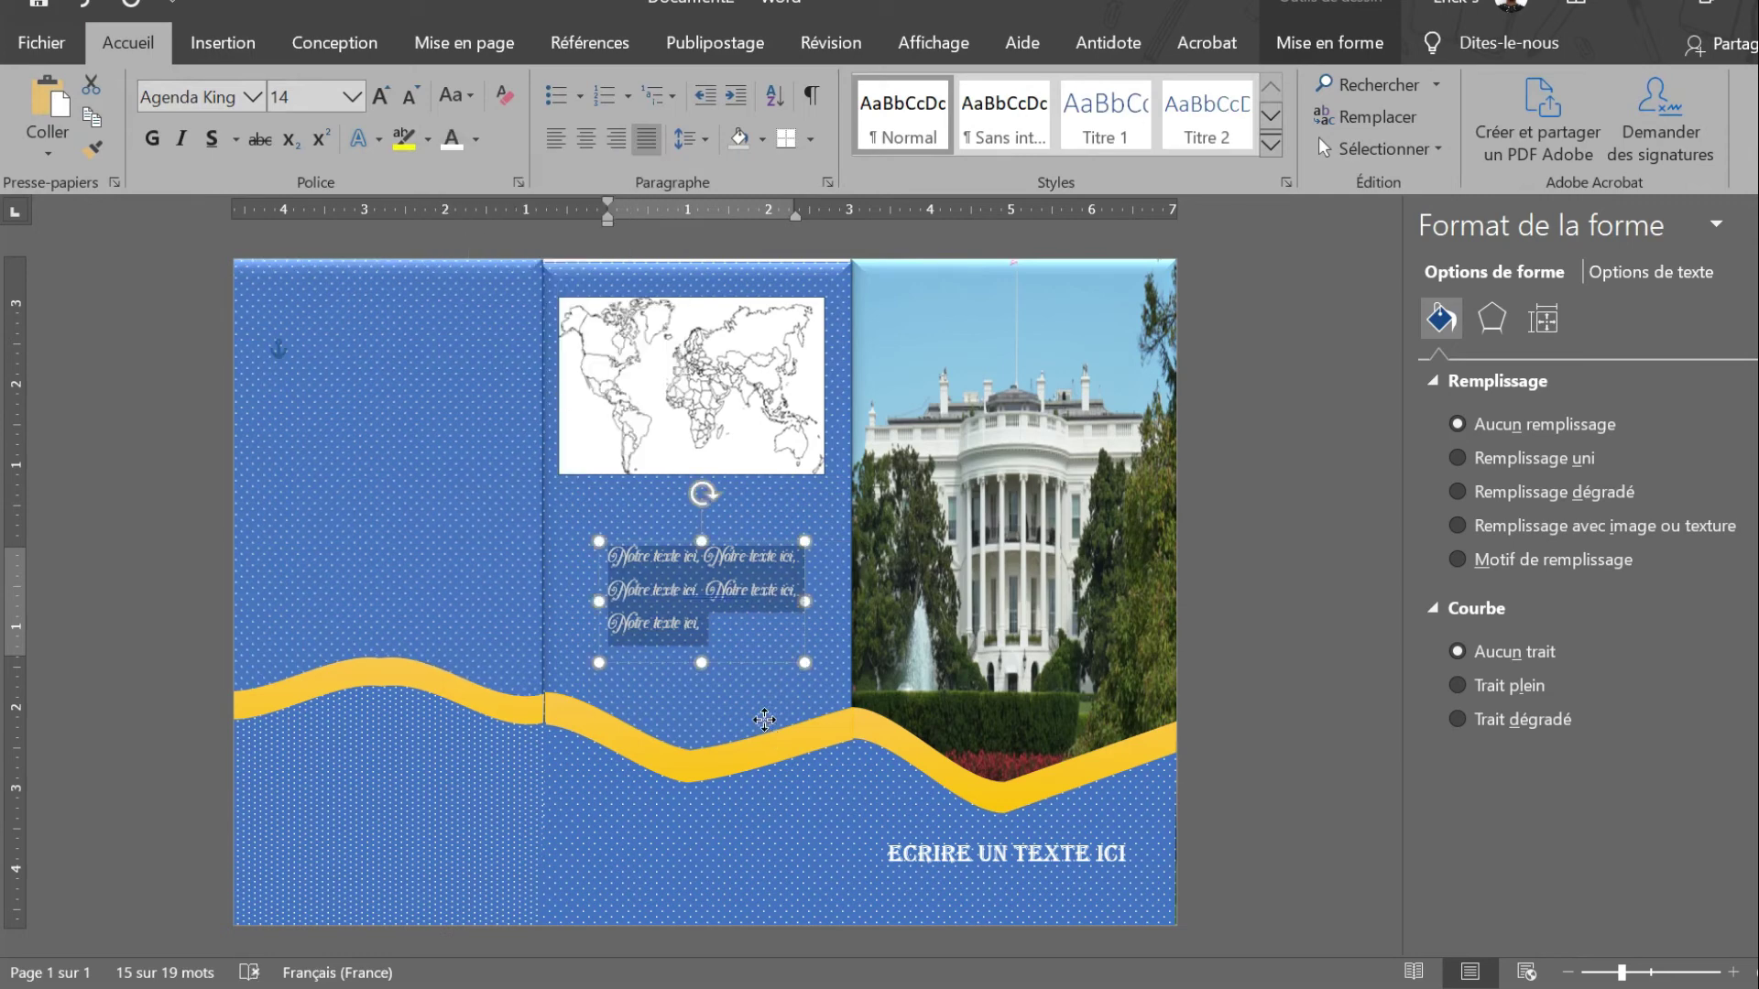
pyautogui.click(766, 728)
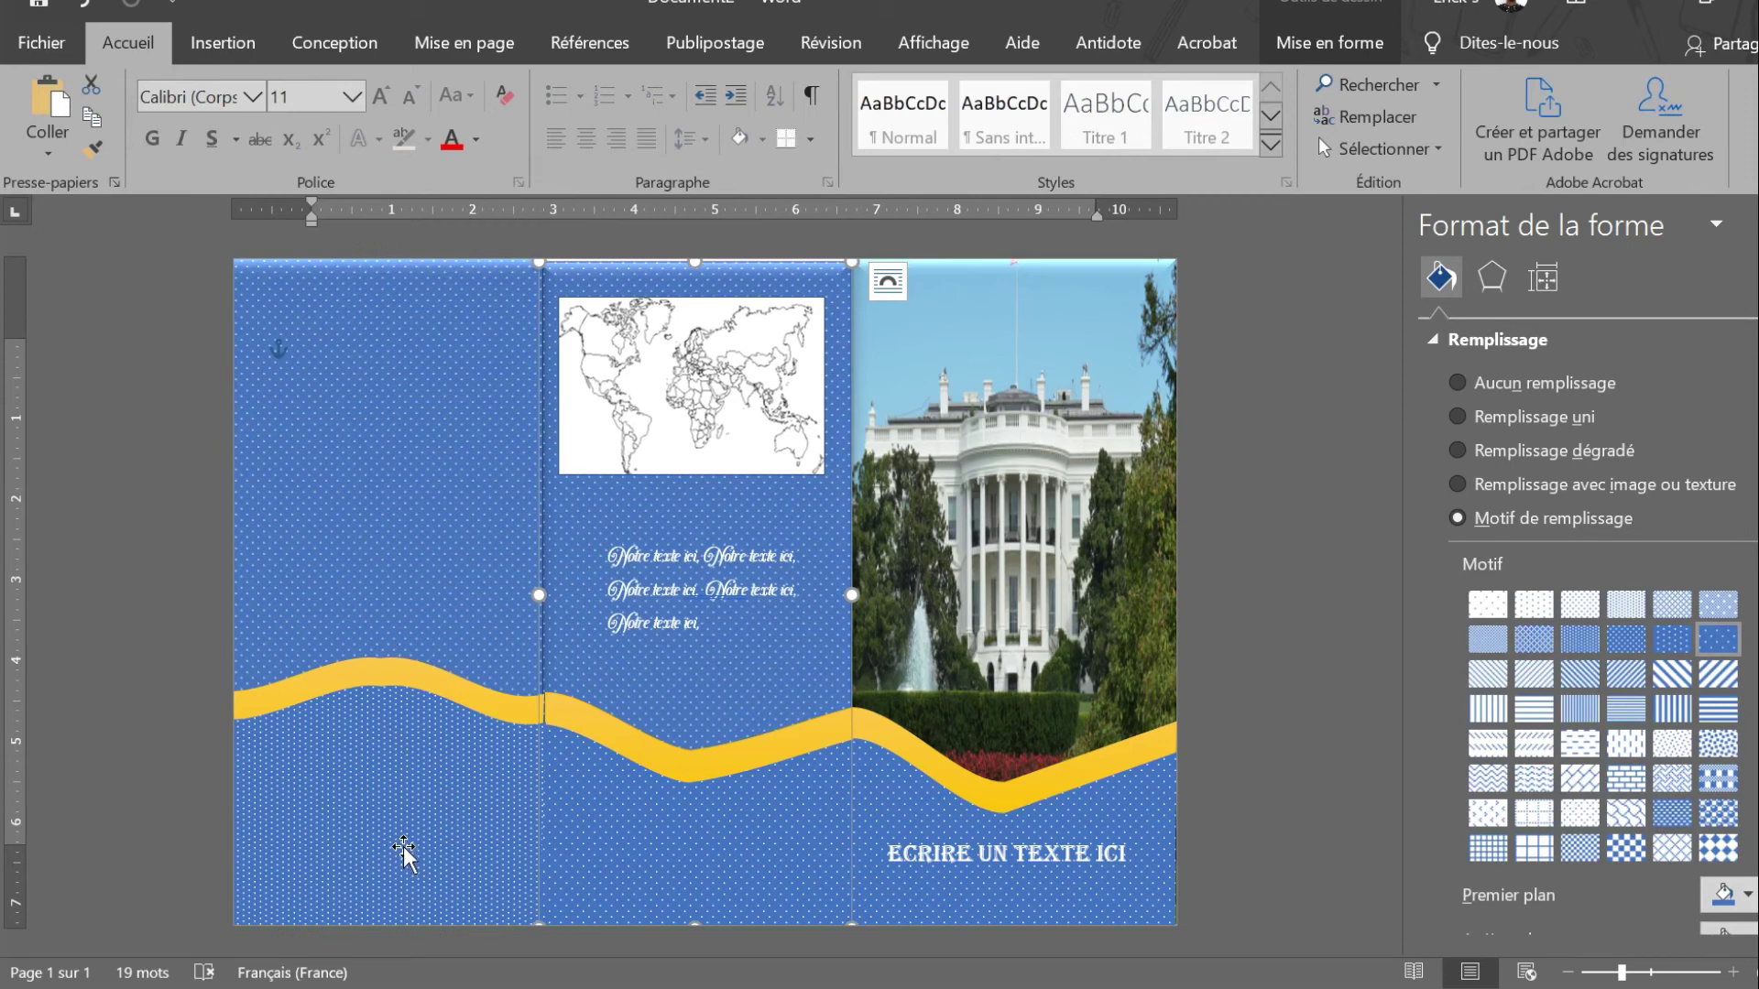
# Step: Draw an ellipse about 1.44" high and 1.9" wide below the yellow wave on the left panel
pyautogui.click(220, 44)
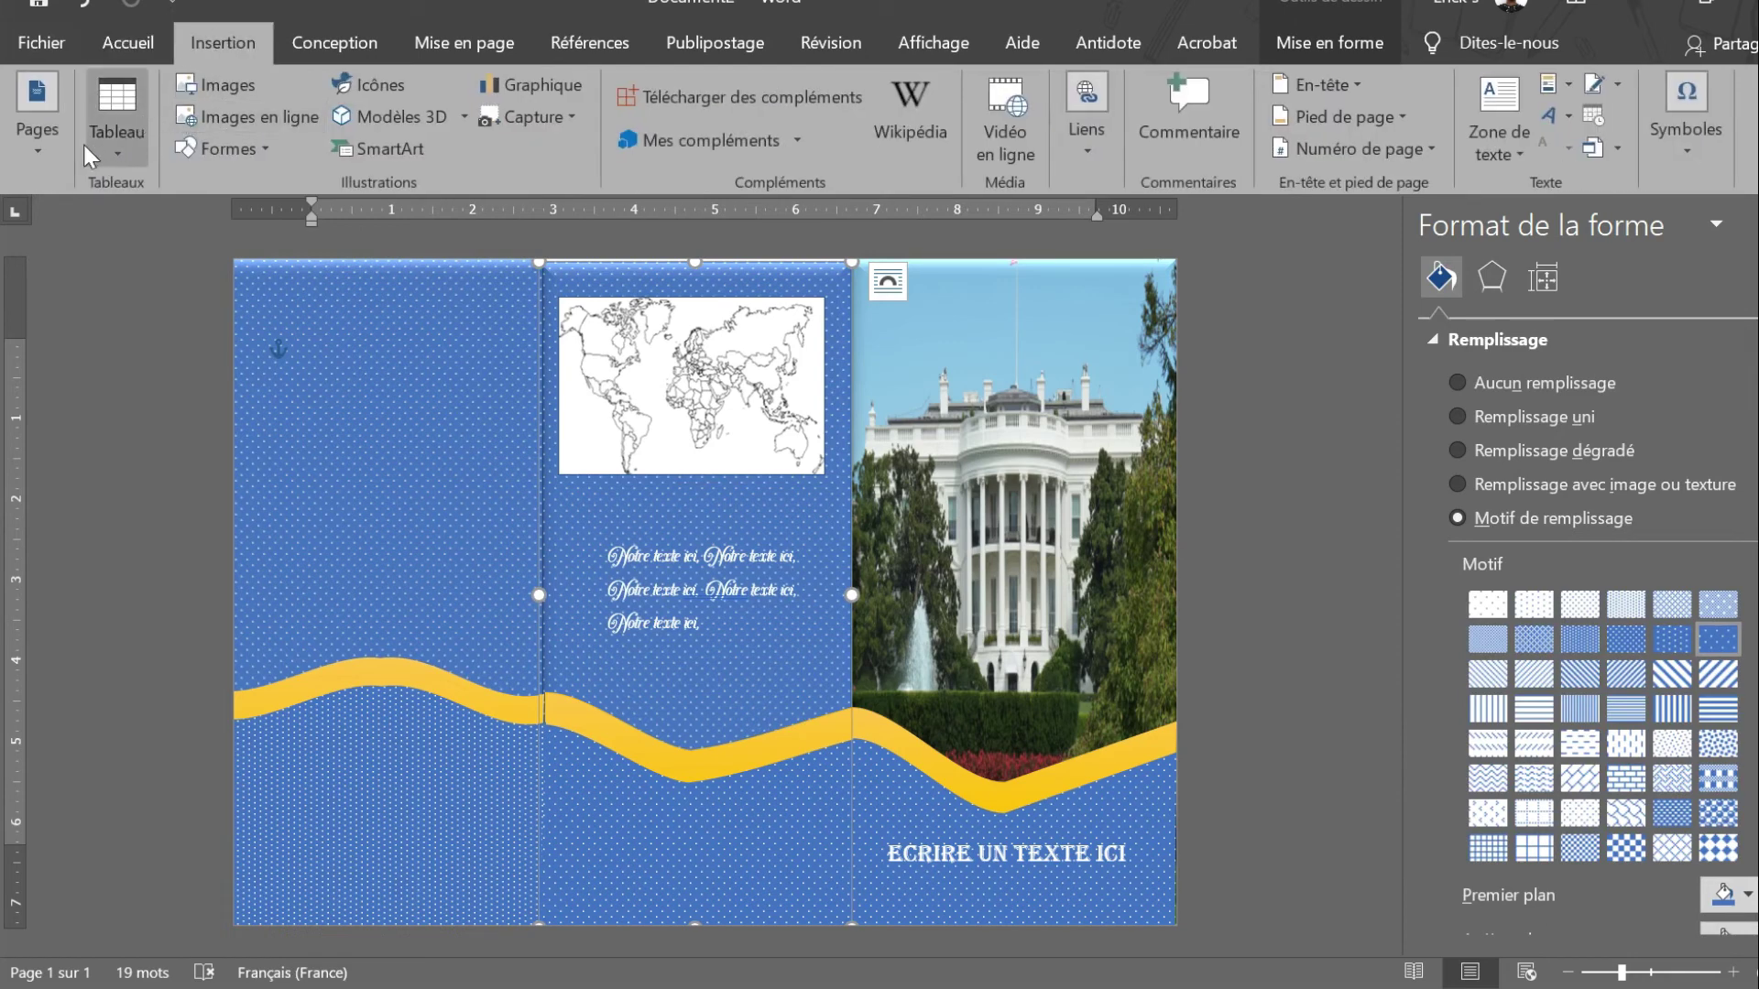
pyautogui.click(253, 147)
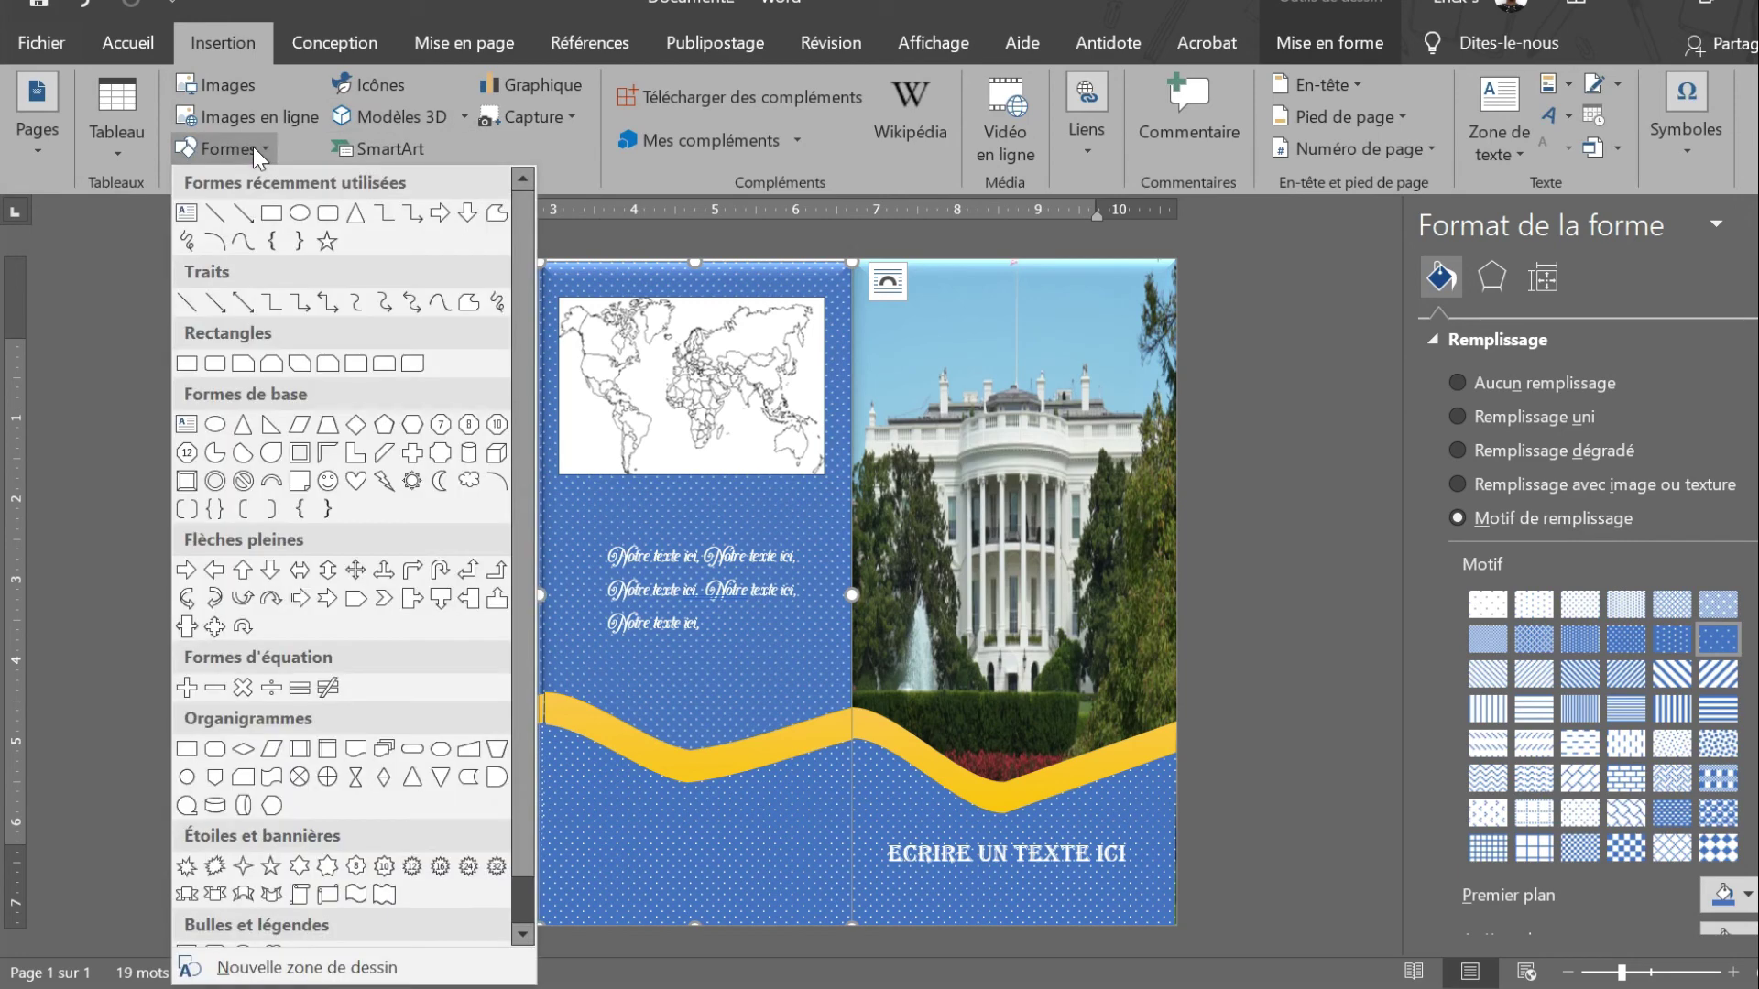
pyautogui.click(297, 212)
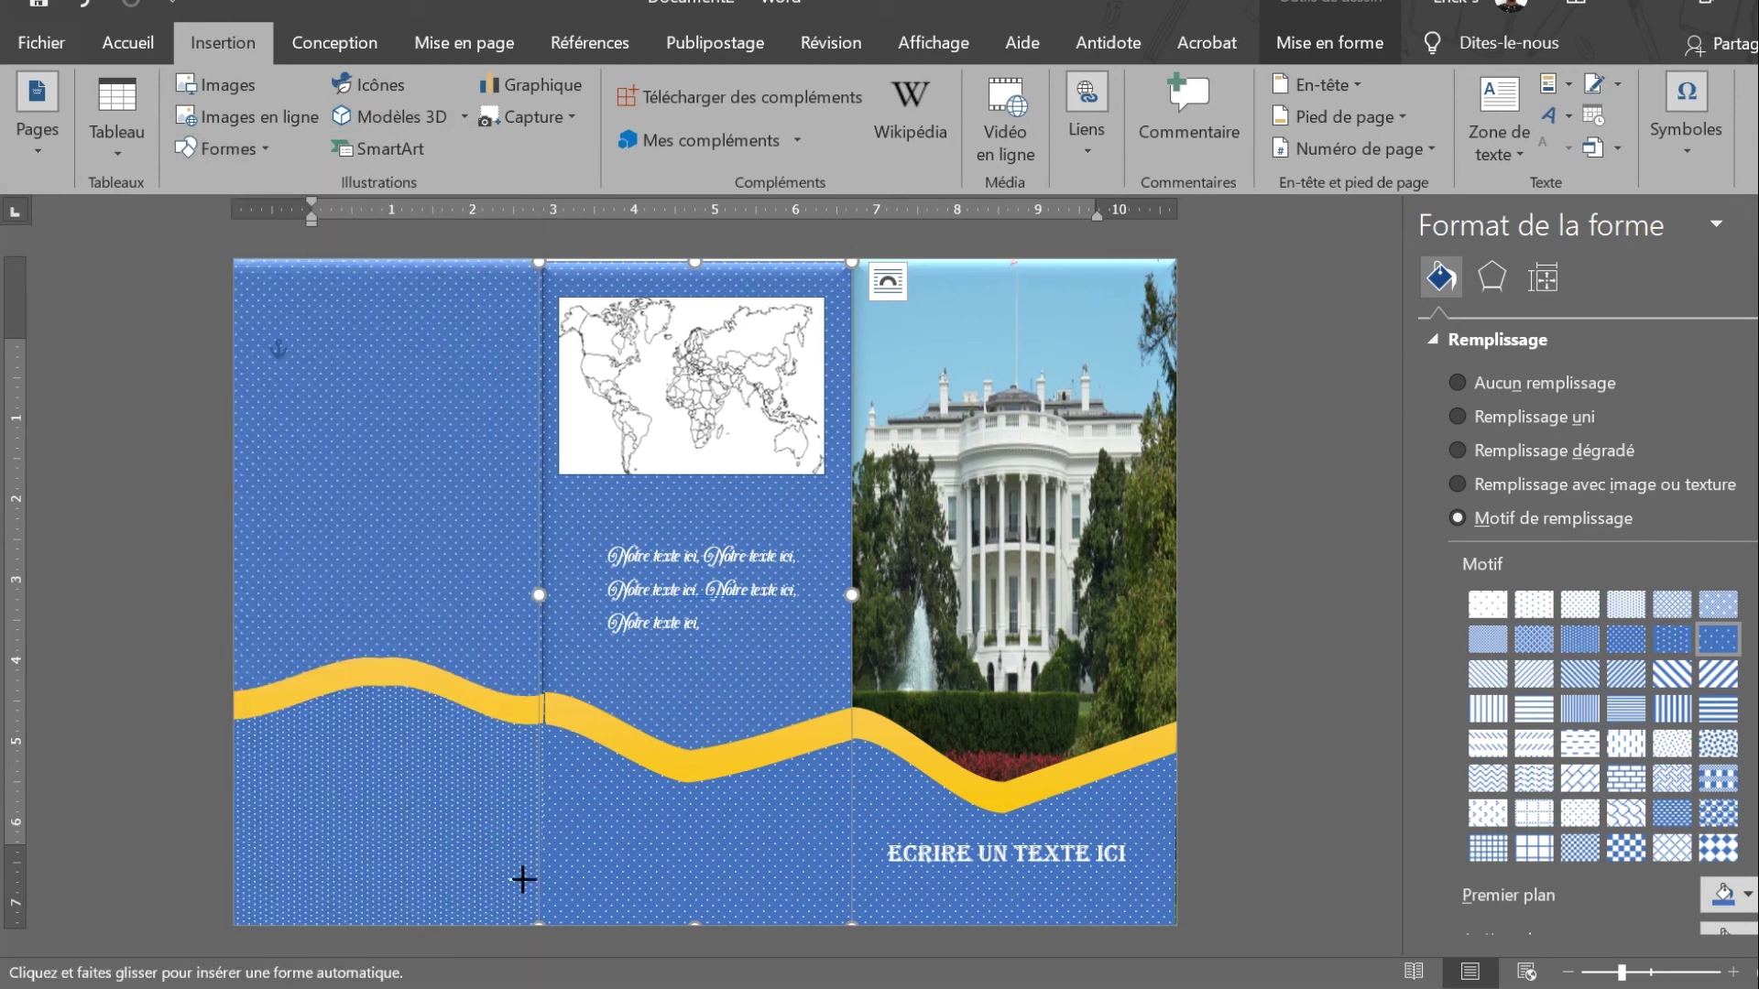
pyautogui.moveTo(325, 792); pyautogui.dragTo(455, 886)
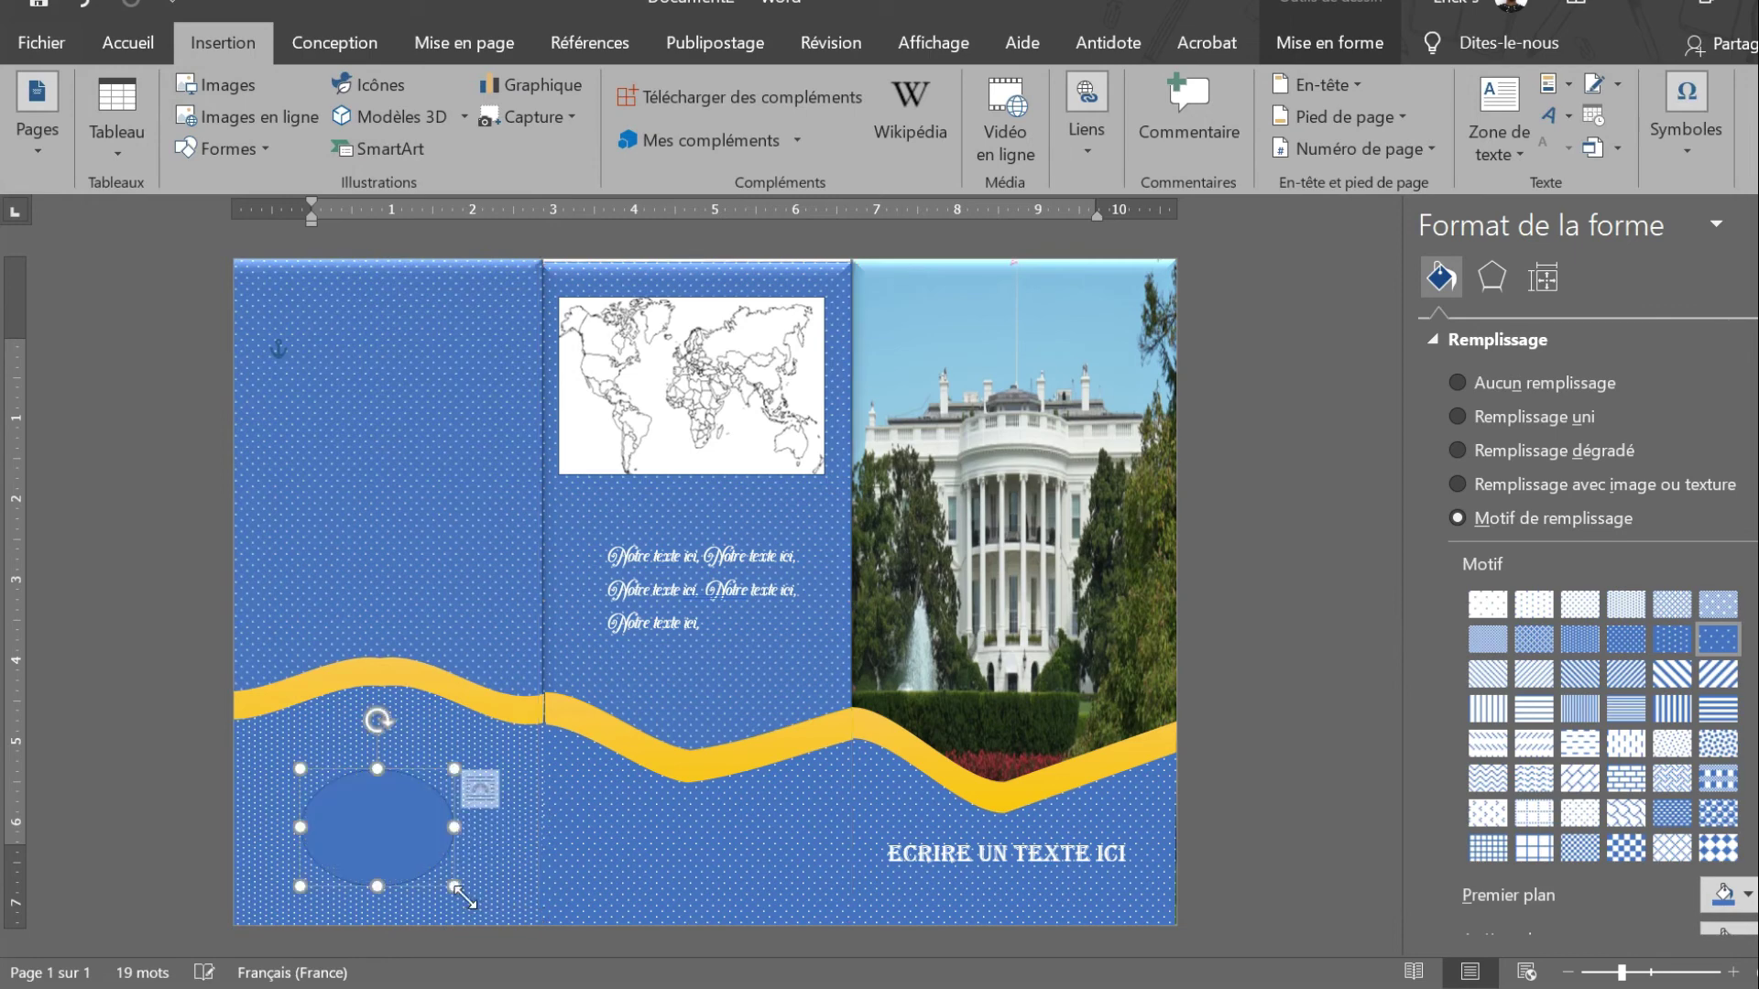
# Step: Fill the ellipse with the first online portrait found for "Joe bidein" and stretch it to about 1.98" high
pyautogui.rightClick(380, 837)
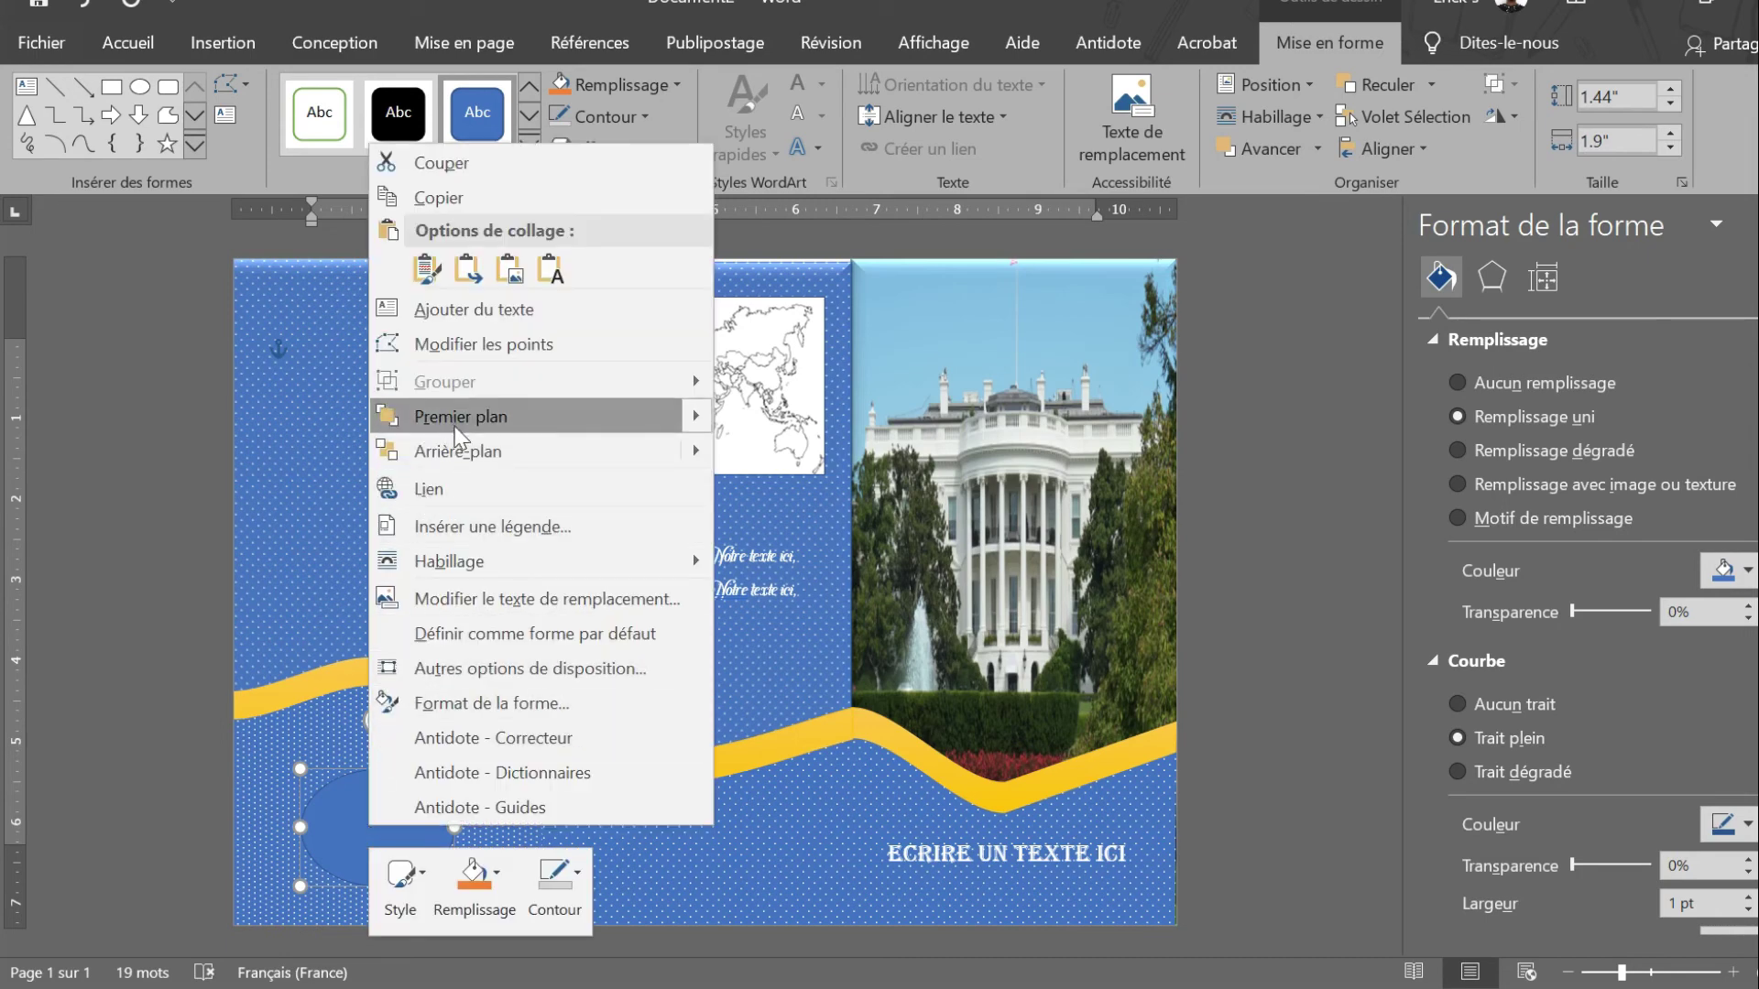
pyautogui.click(480, 891)
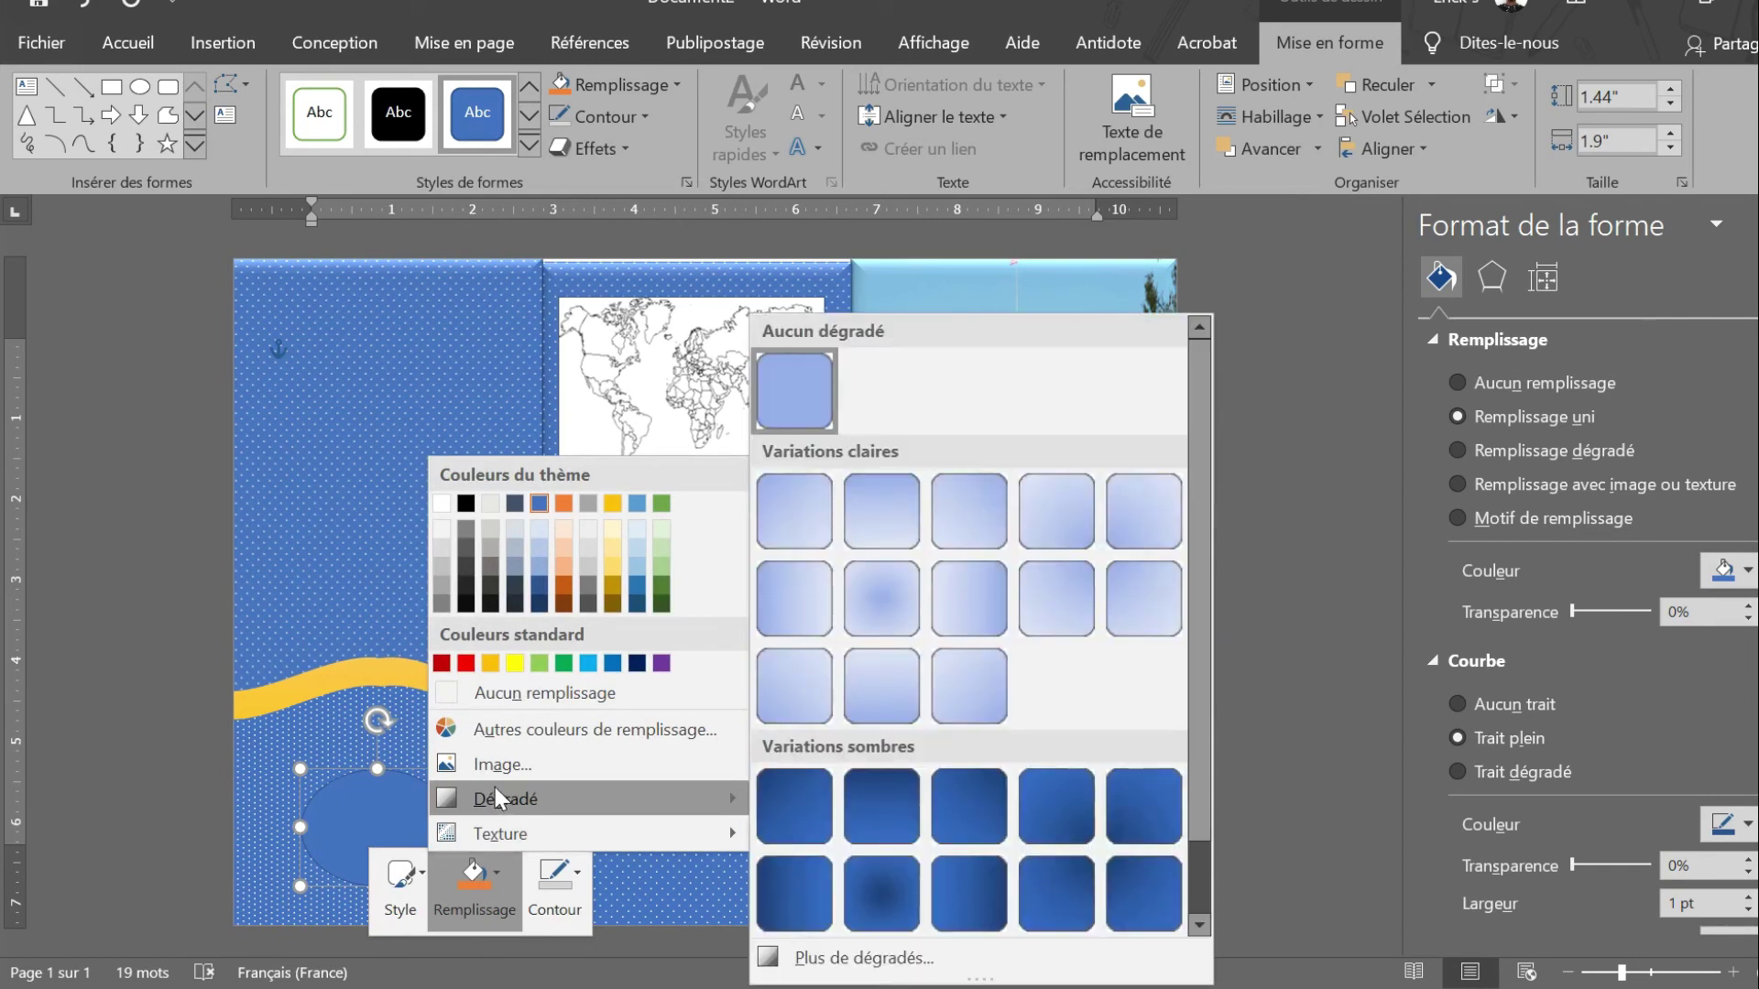
pyautogui.click(503, 772)
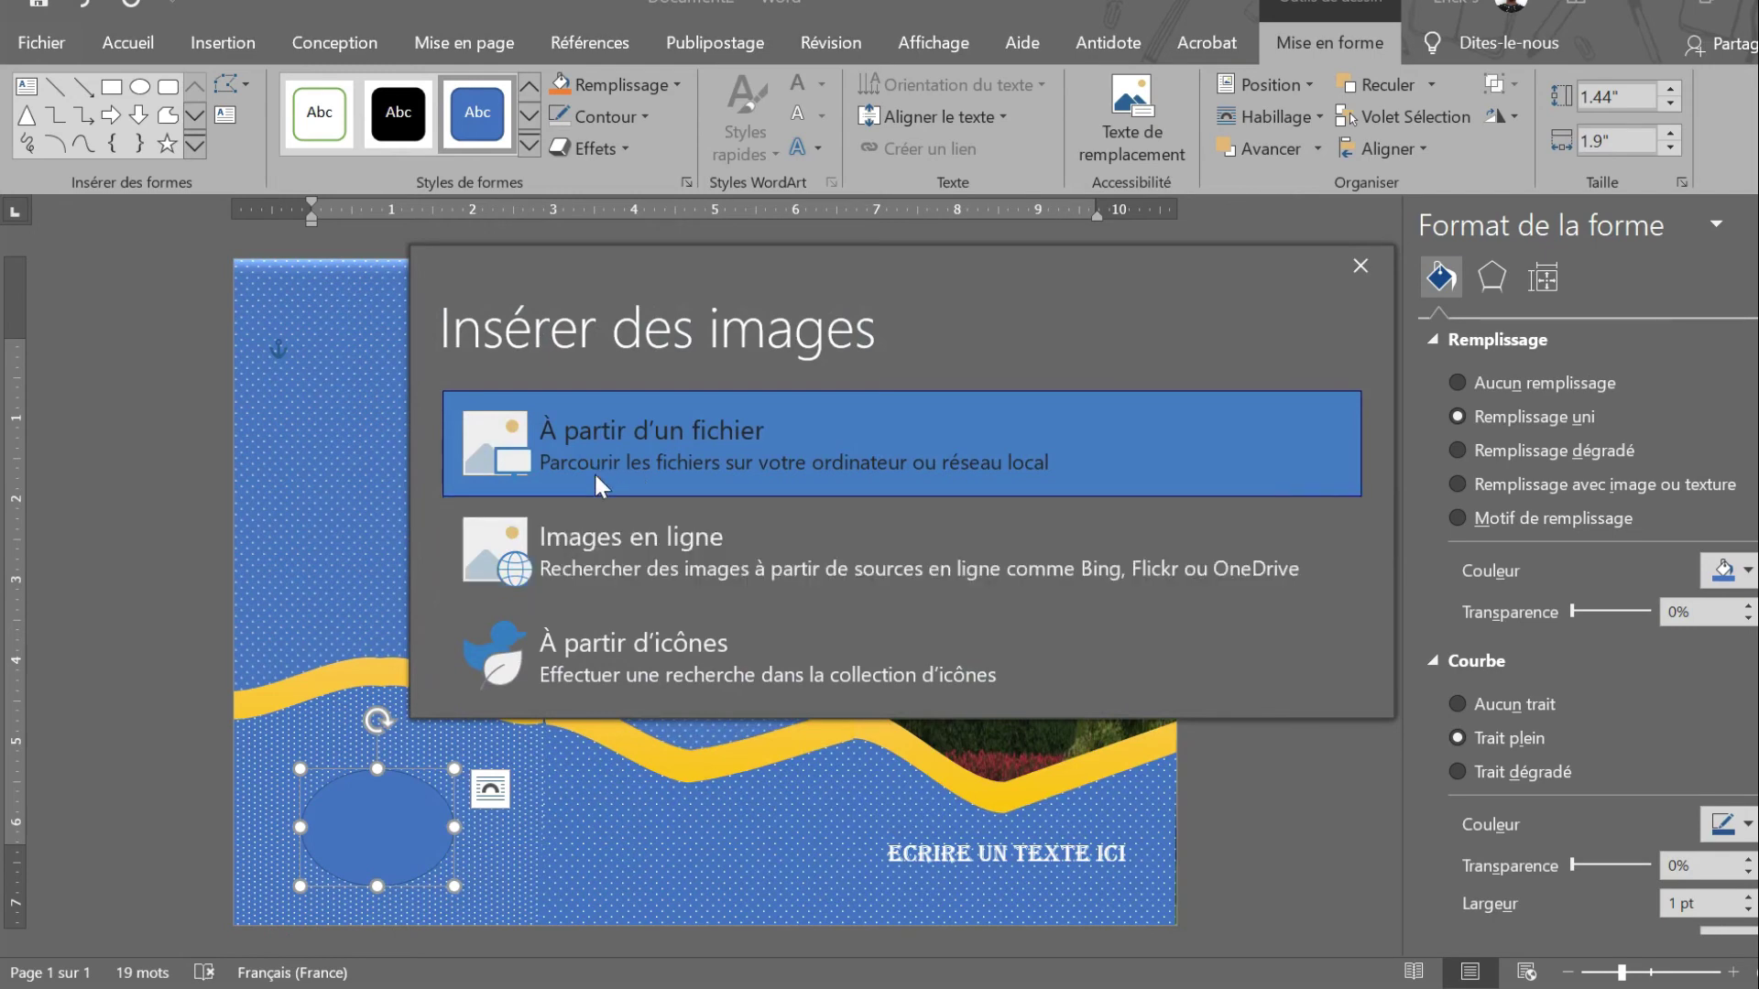
pyautogui.click(597, 560)
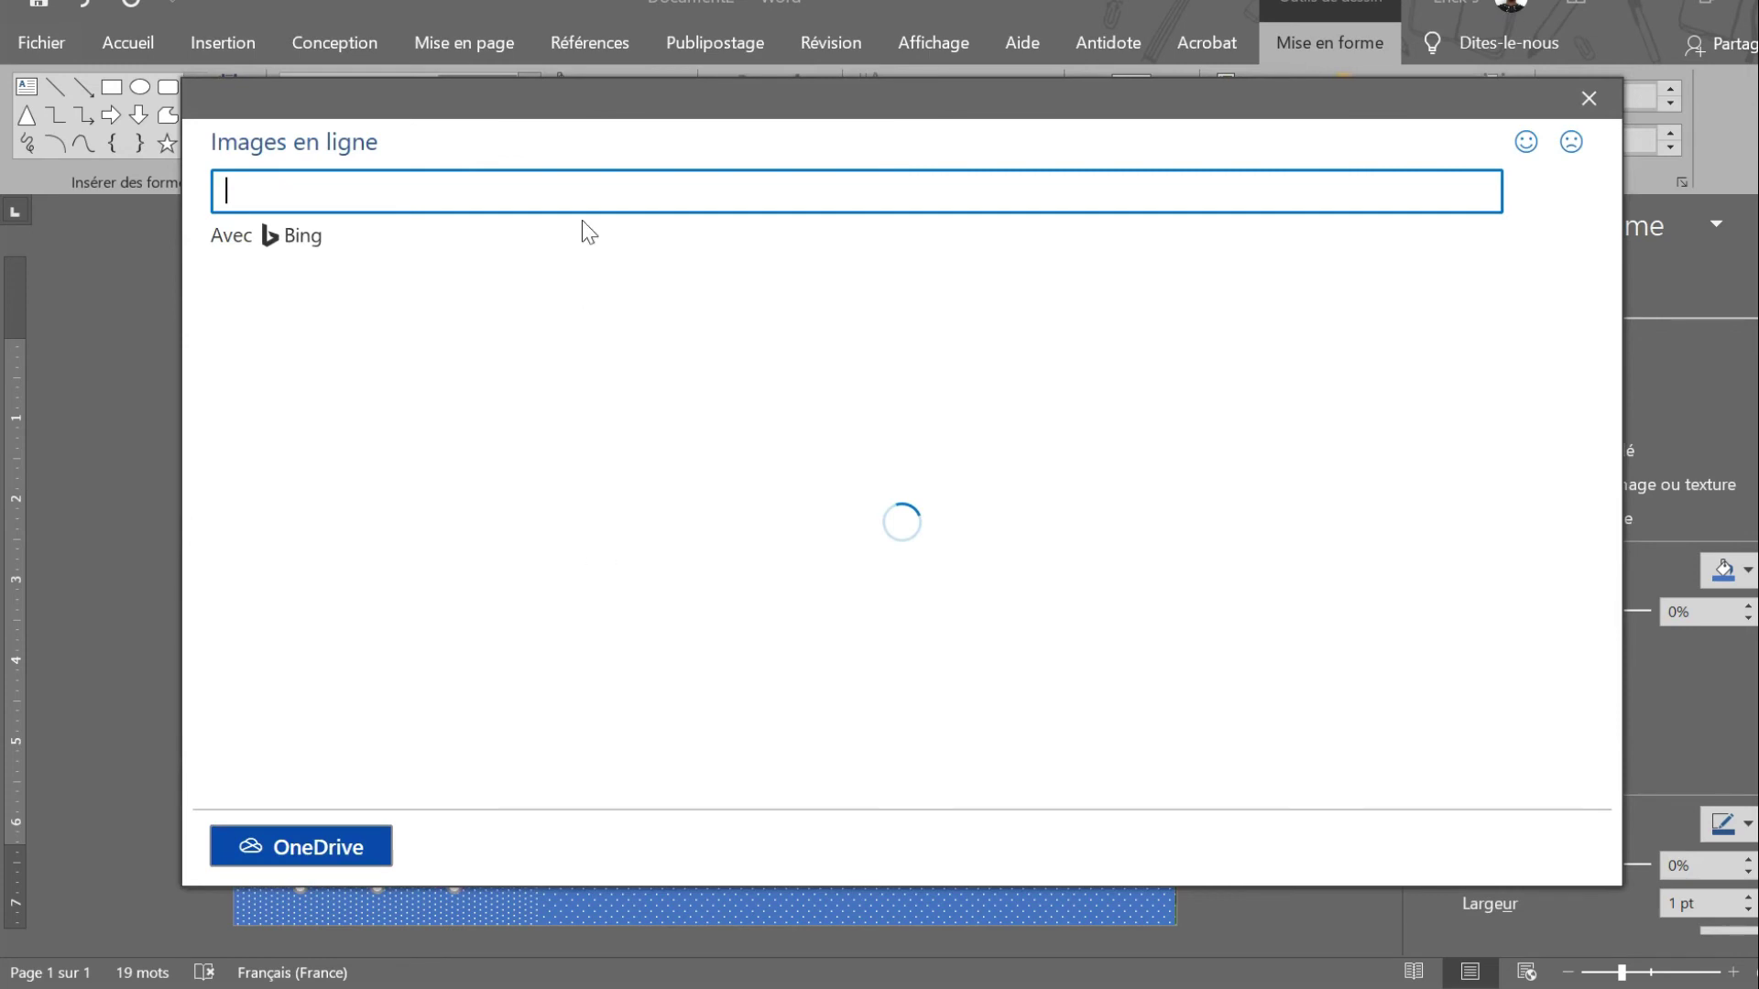
pyautogui.write('Joe bidein')
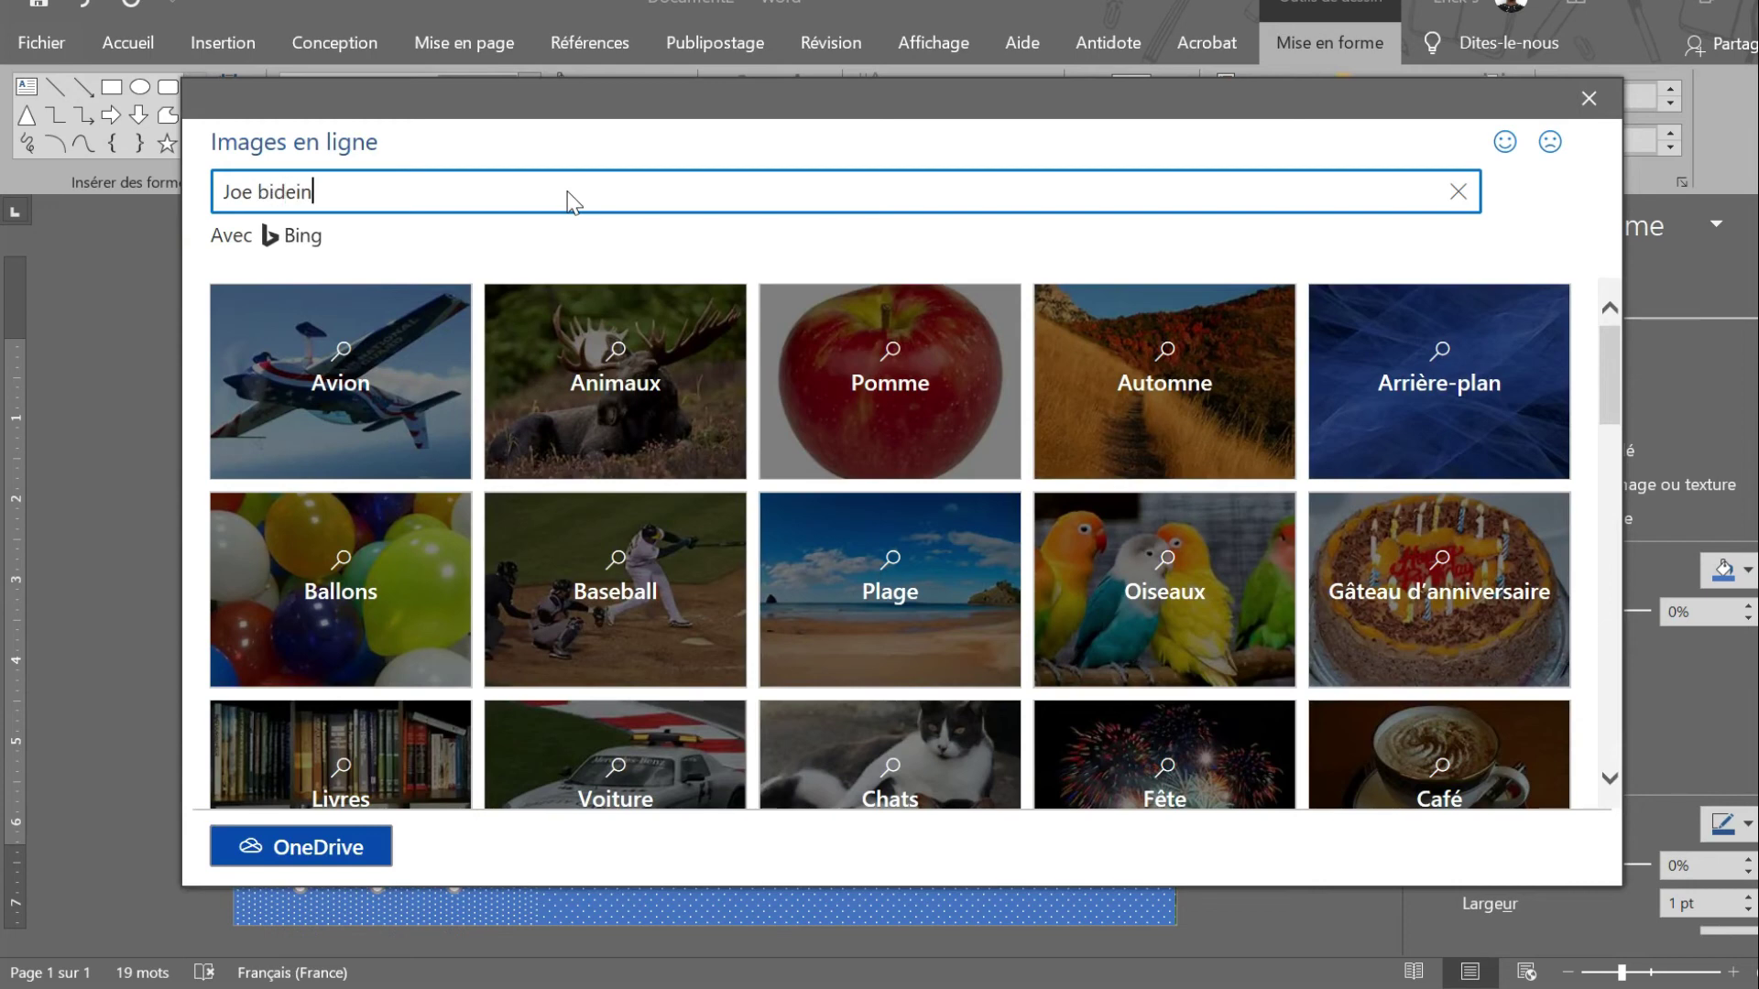
pyautogui.press('Return')
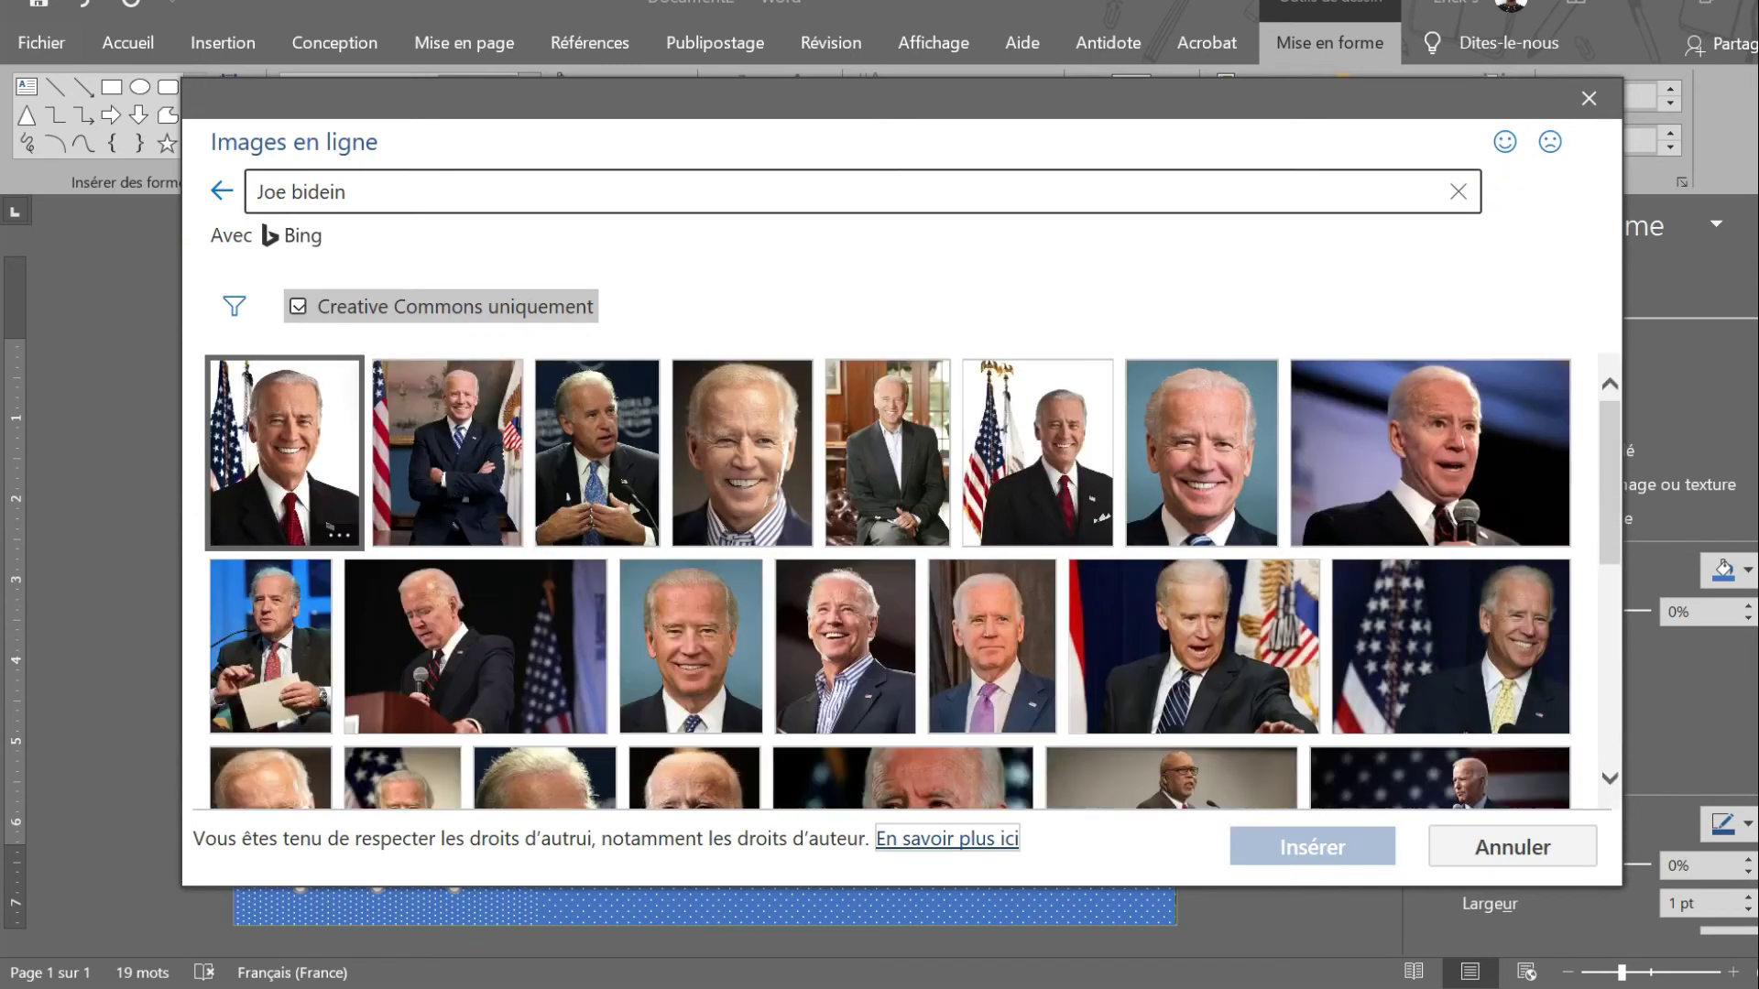
pyautogui.click(298, 502)
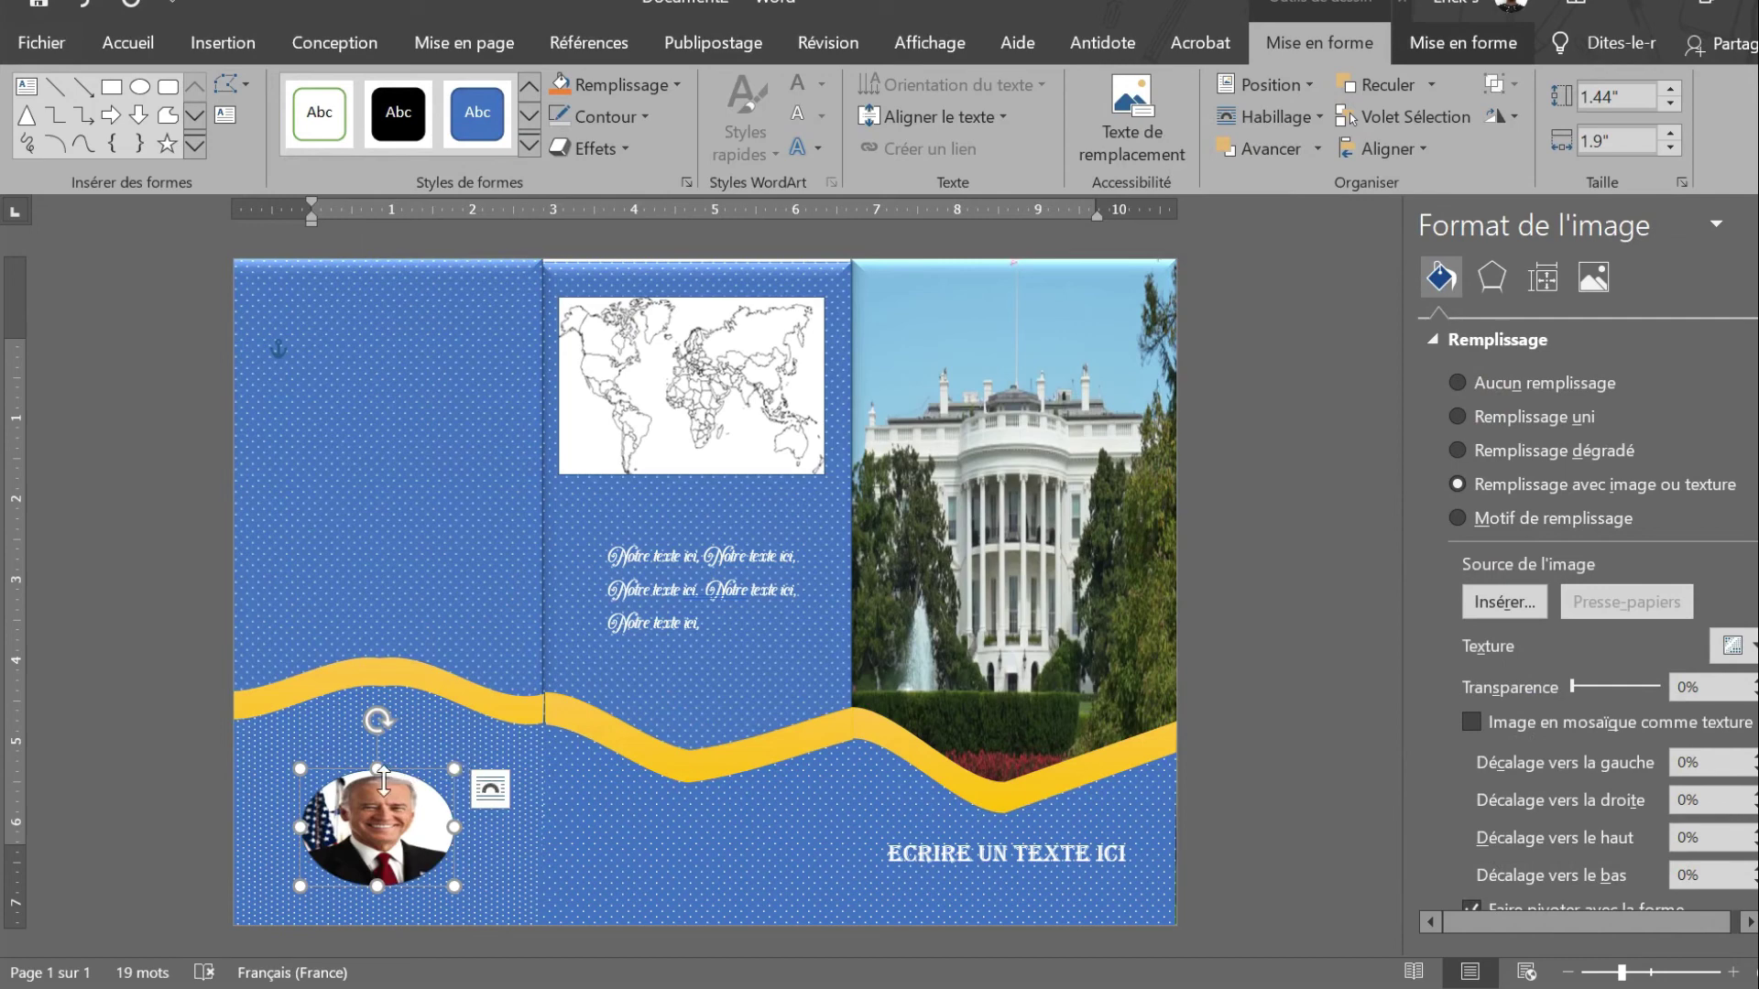
pyautogui.moveTo(378, 769); pyautogui.dragTo(377, 725)
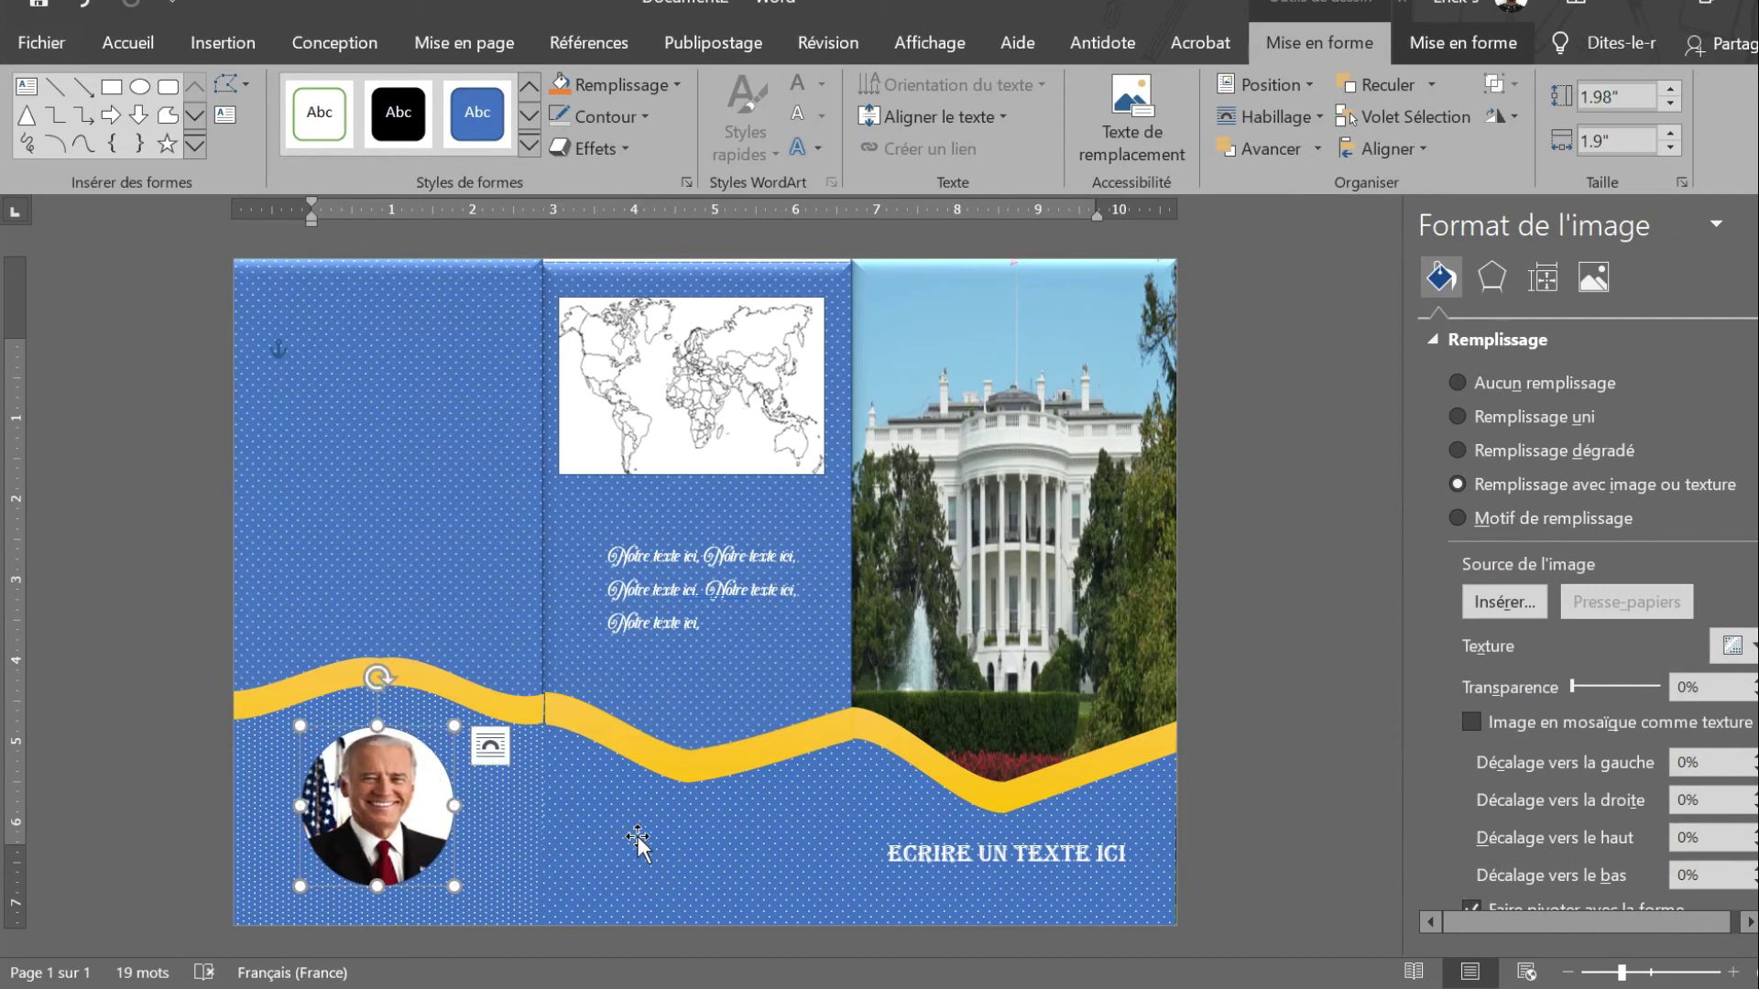
# Step: Draw a rectangle about 0.74" high and 1.99" wide near the top of the left panel and enter "COntact" in it
pyautogui.click(341, 325)
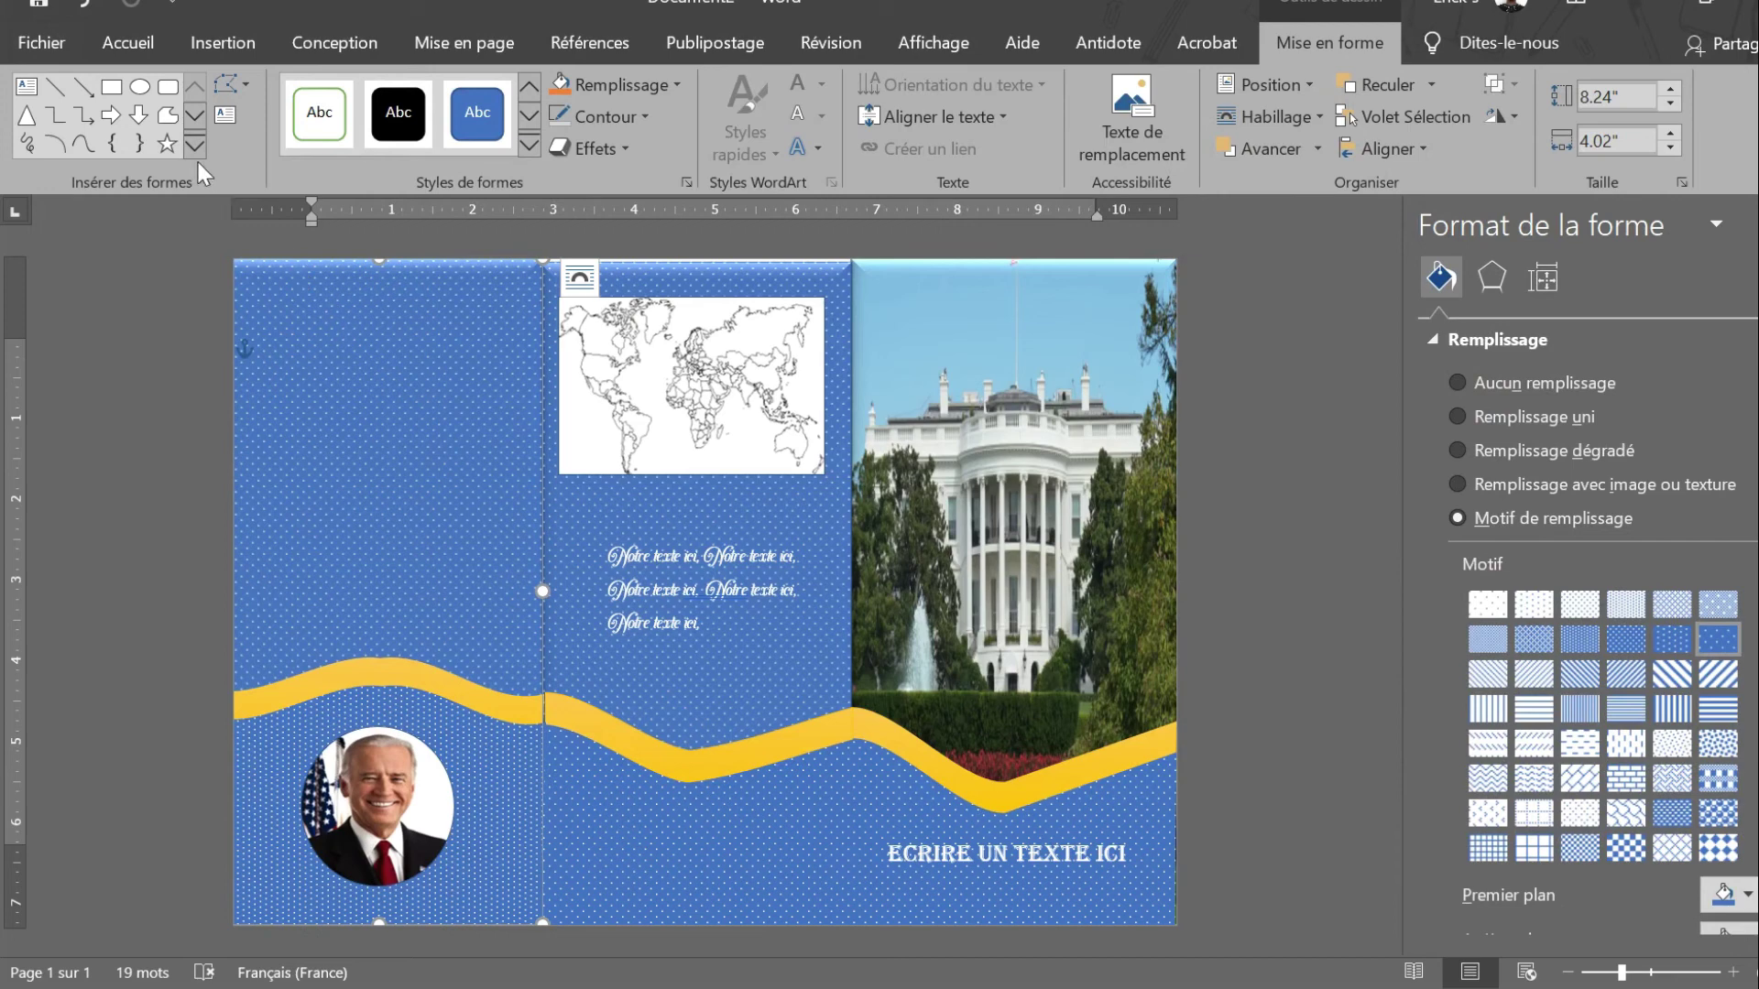
pyautogui.click(111, 87)
pyautogui.moveTo(296, 295); pyautogui.dragTo(458, 354)
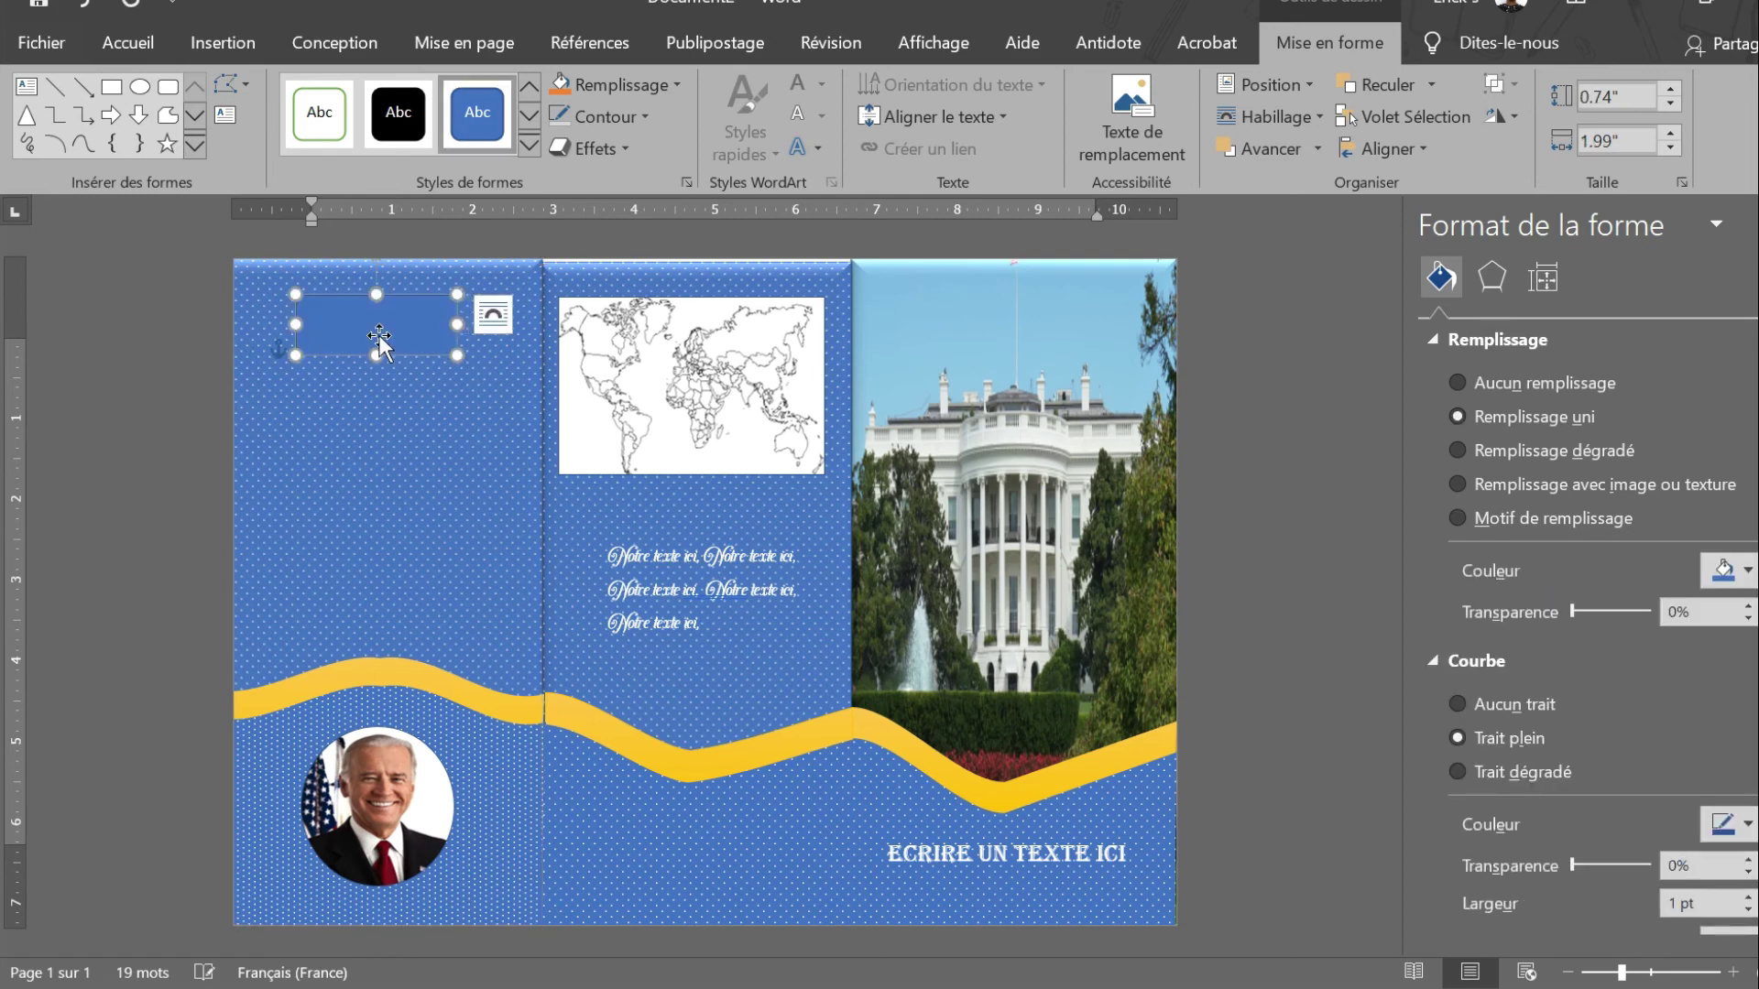
pyautogui.rightClick(370, 329)
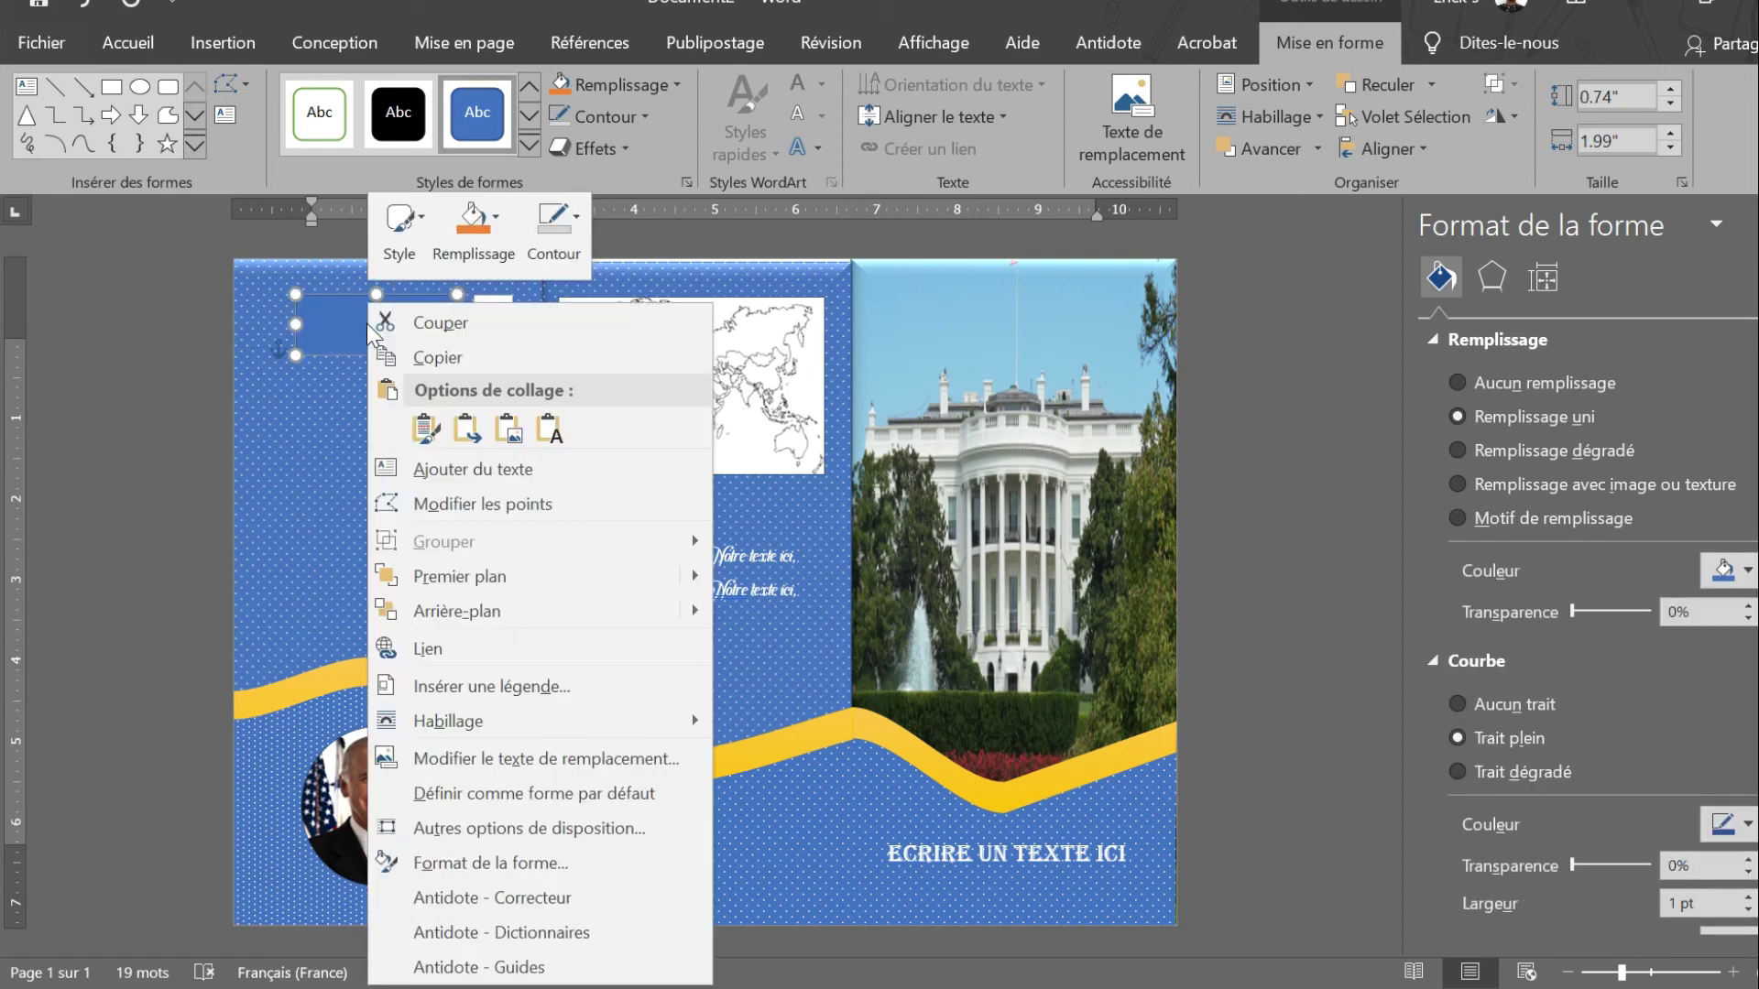
pyautogui.click(472, 469)
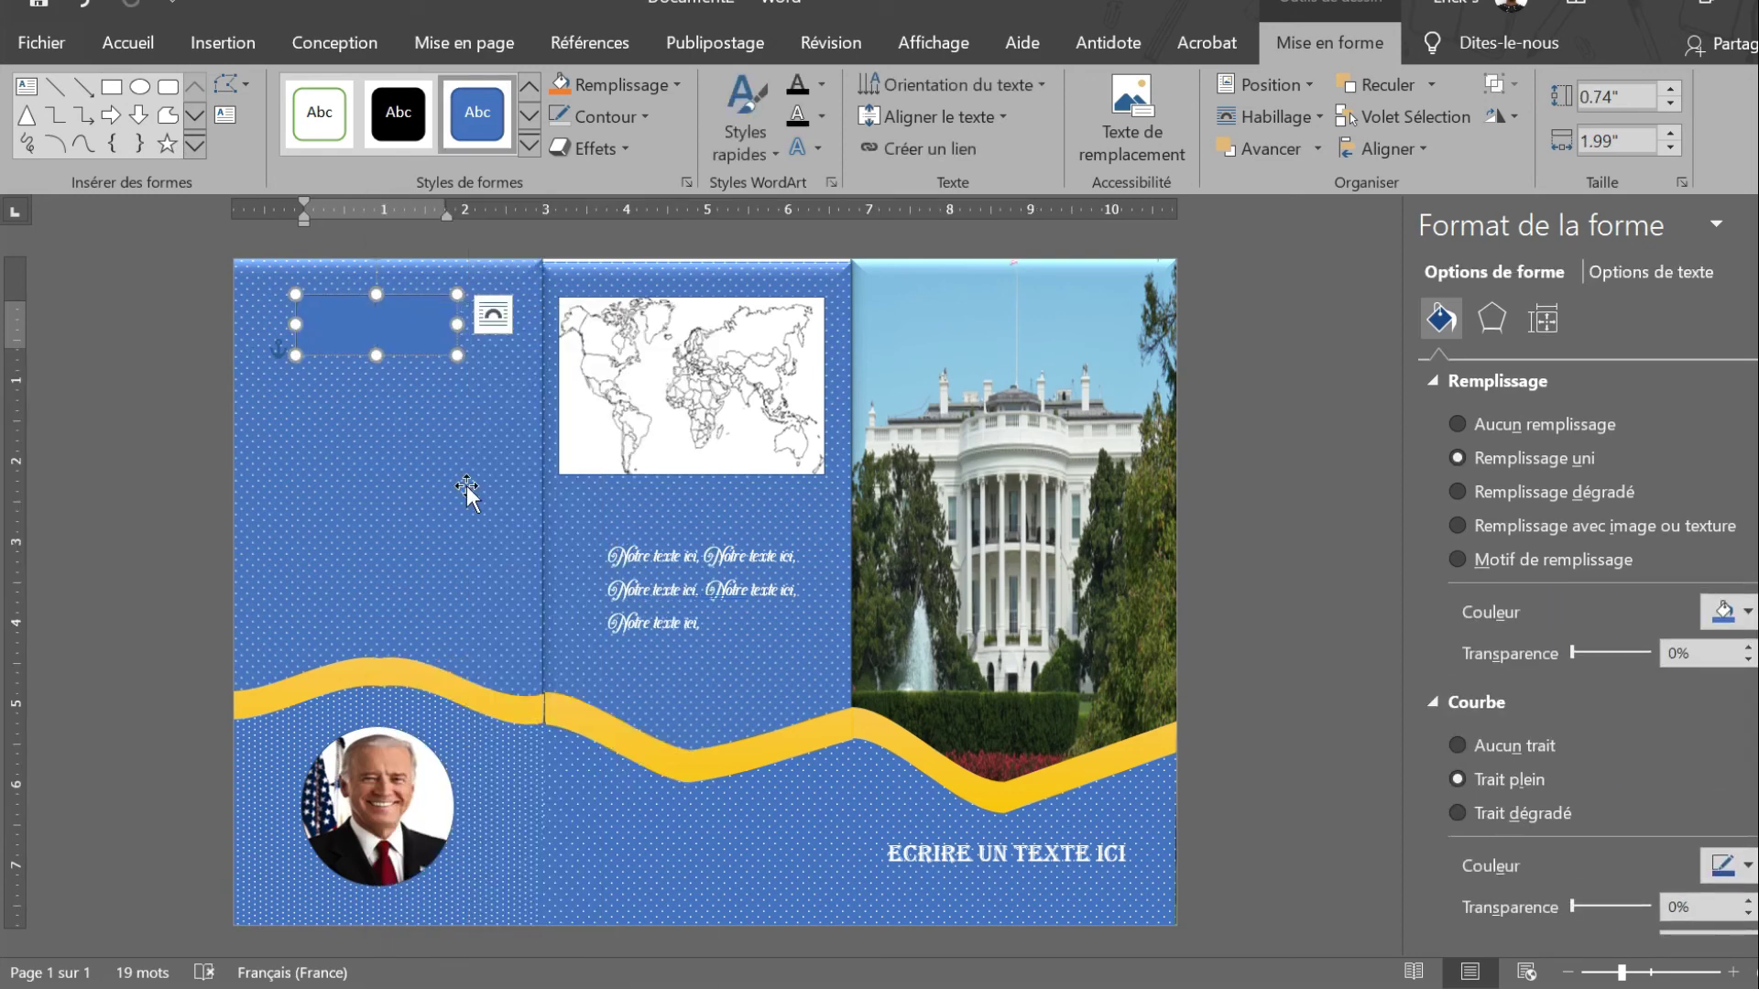
pyautogui.write('COntact')
# Step: Apply the grey transparent predefined shape style, without fill or outline, to the contact heading's rectangle
pyautogui.click(364, 357)
pyautogui.click(530, 143)
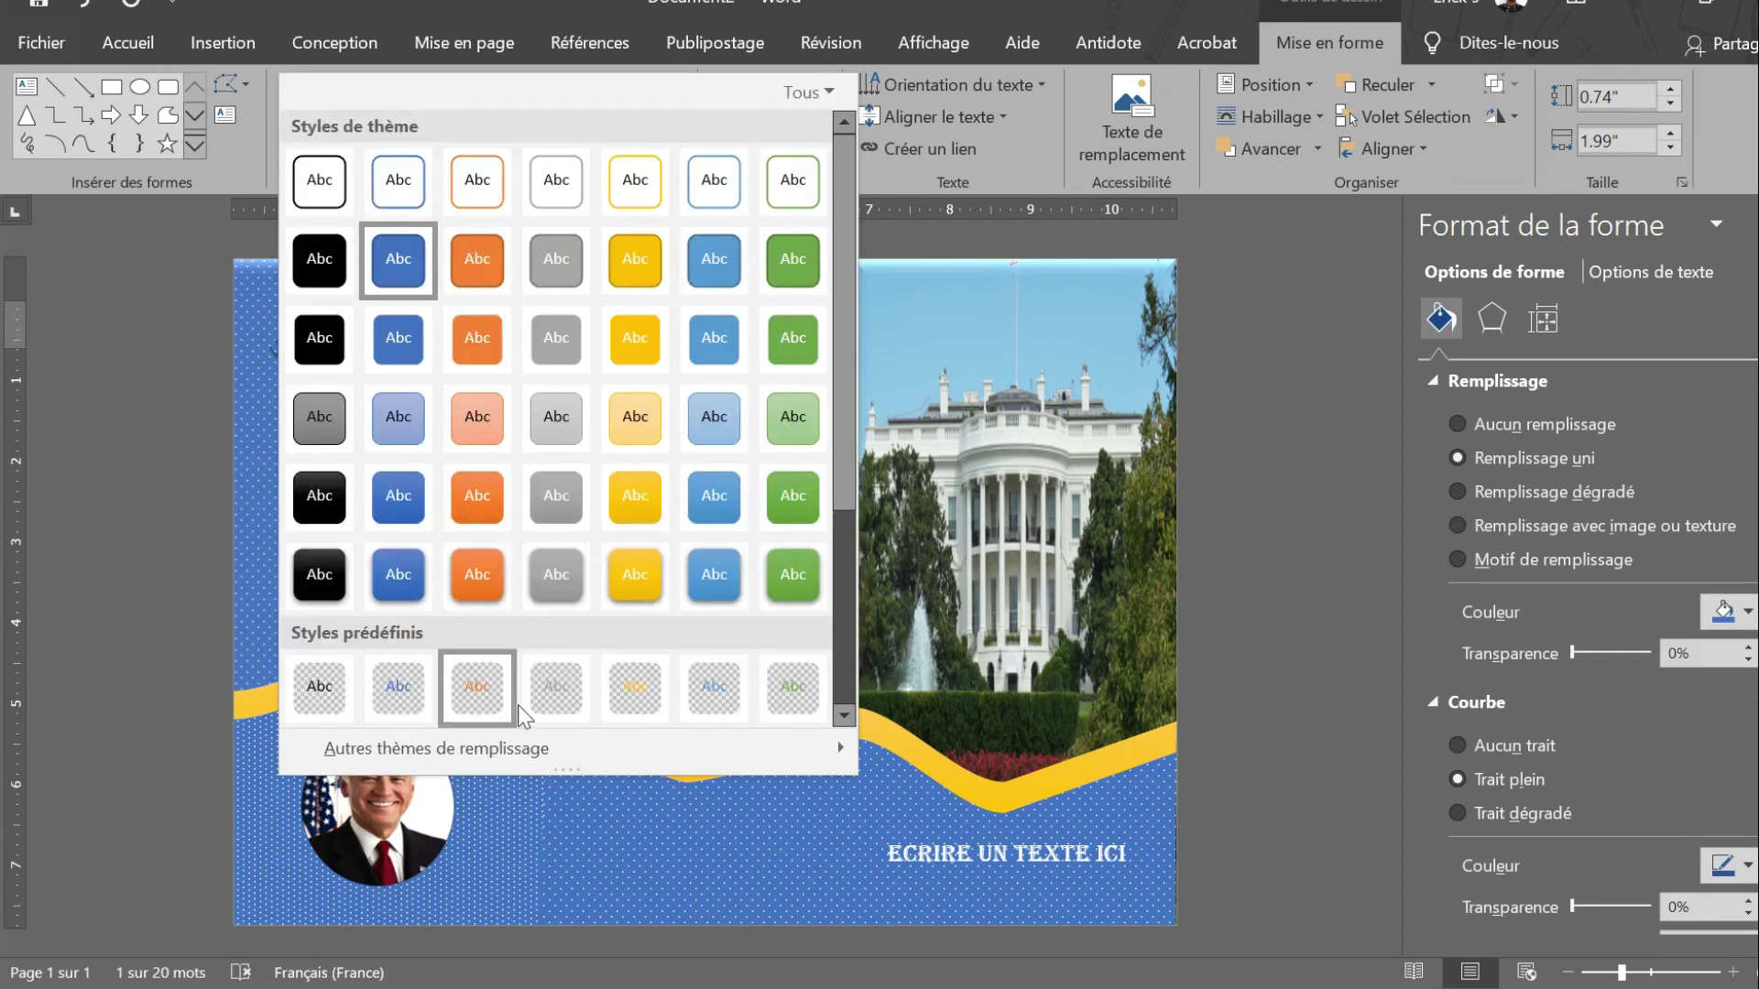
pyautogui.click(554, 690)
# Step: Colour the contact heading text white and enlarge it to size 18
pyautogui.click(378, 337)
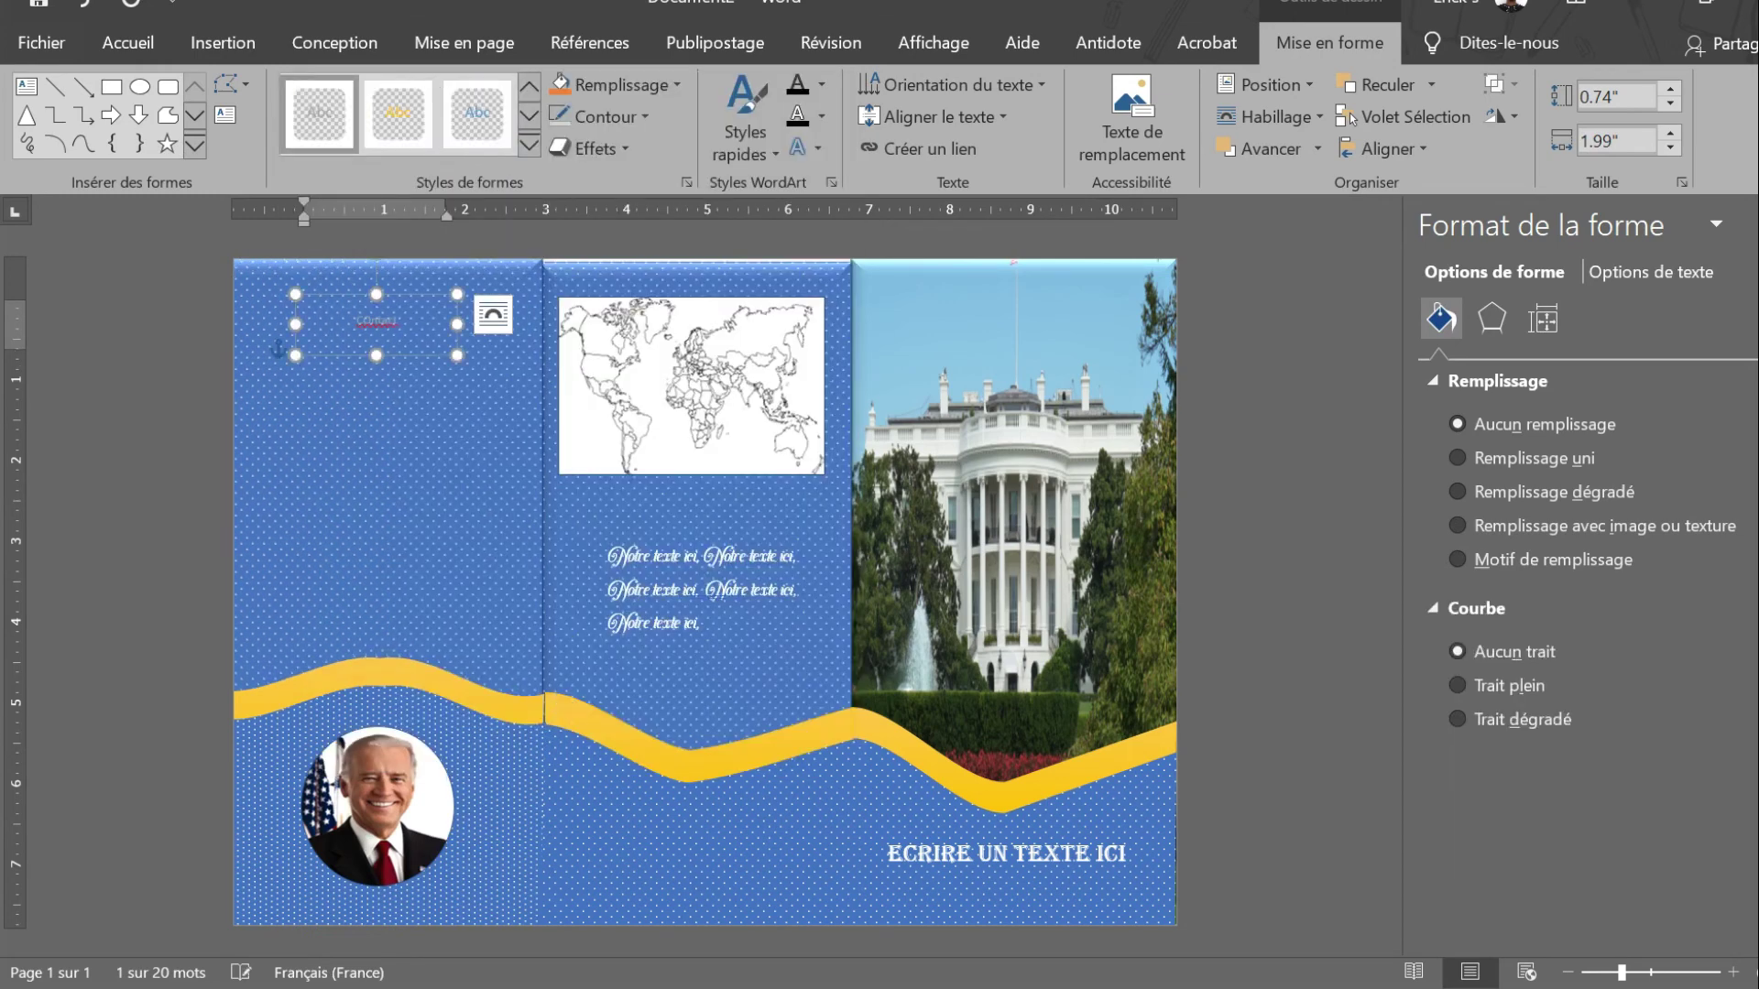
pyautogui.doubleClick(378, 320)
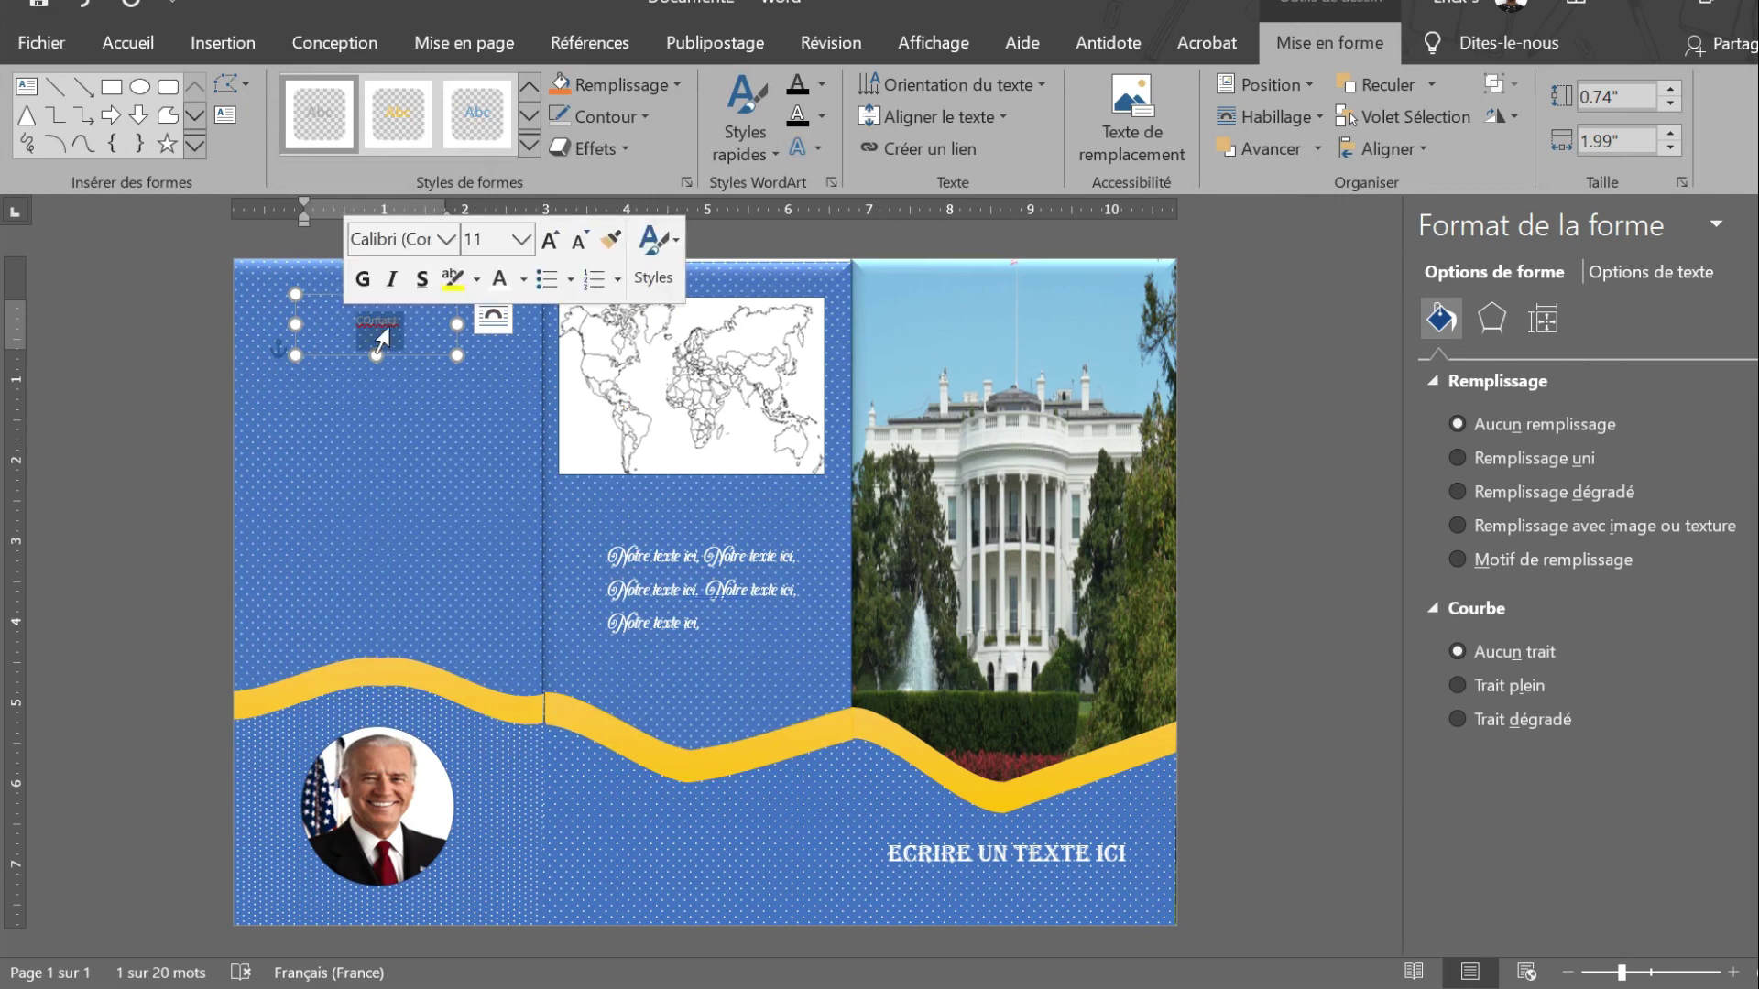
pyautogui.click(145, 43)
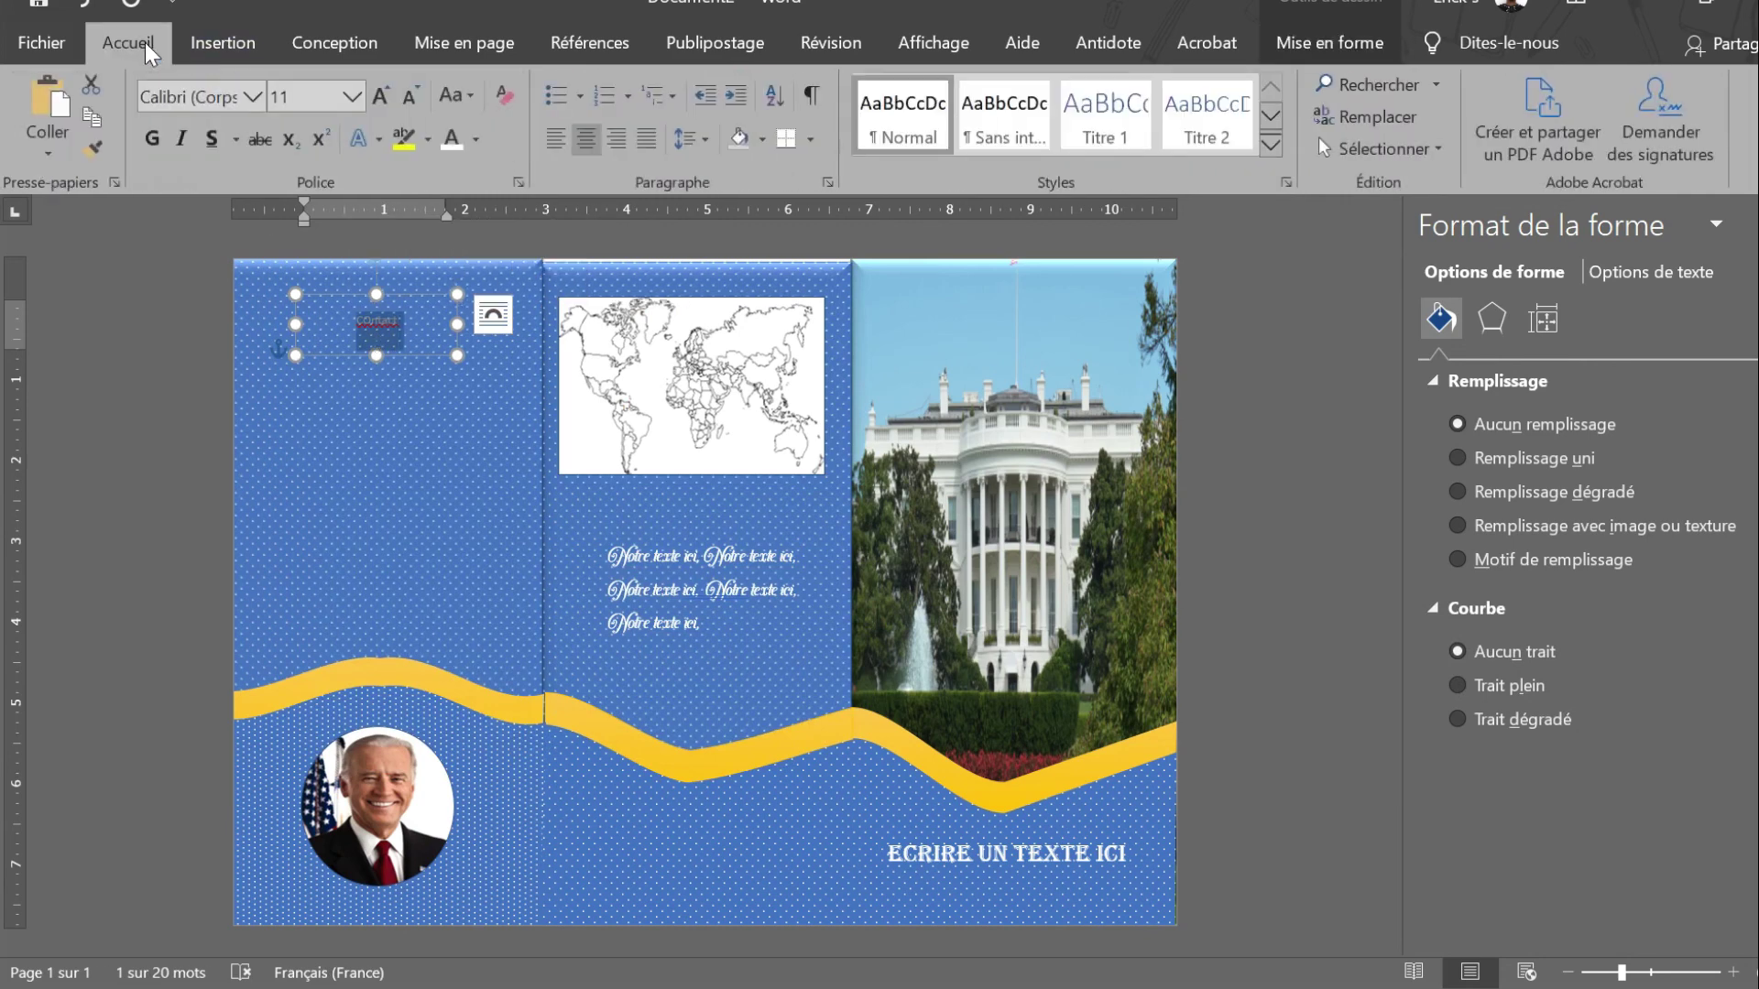
pyautogui.click(450, 139)
pyautogui.click(476, 140)
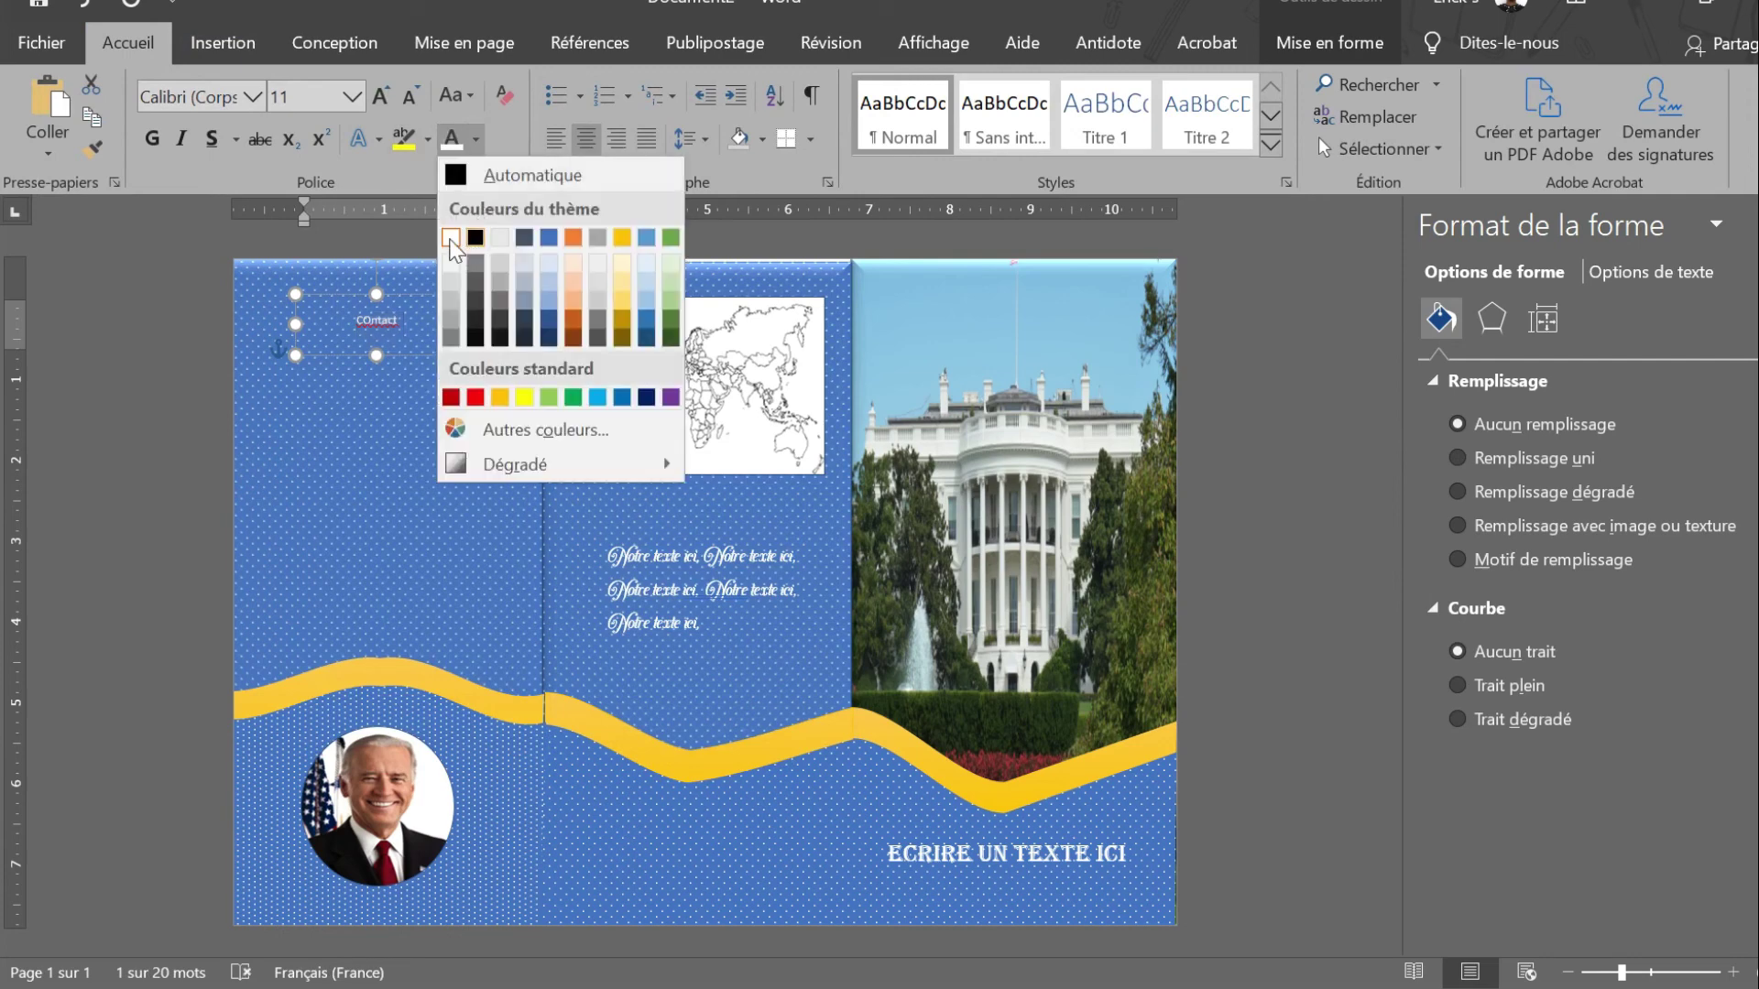
pyautogui.click(457, 246)
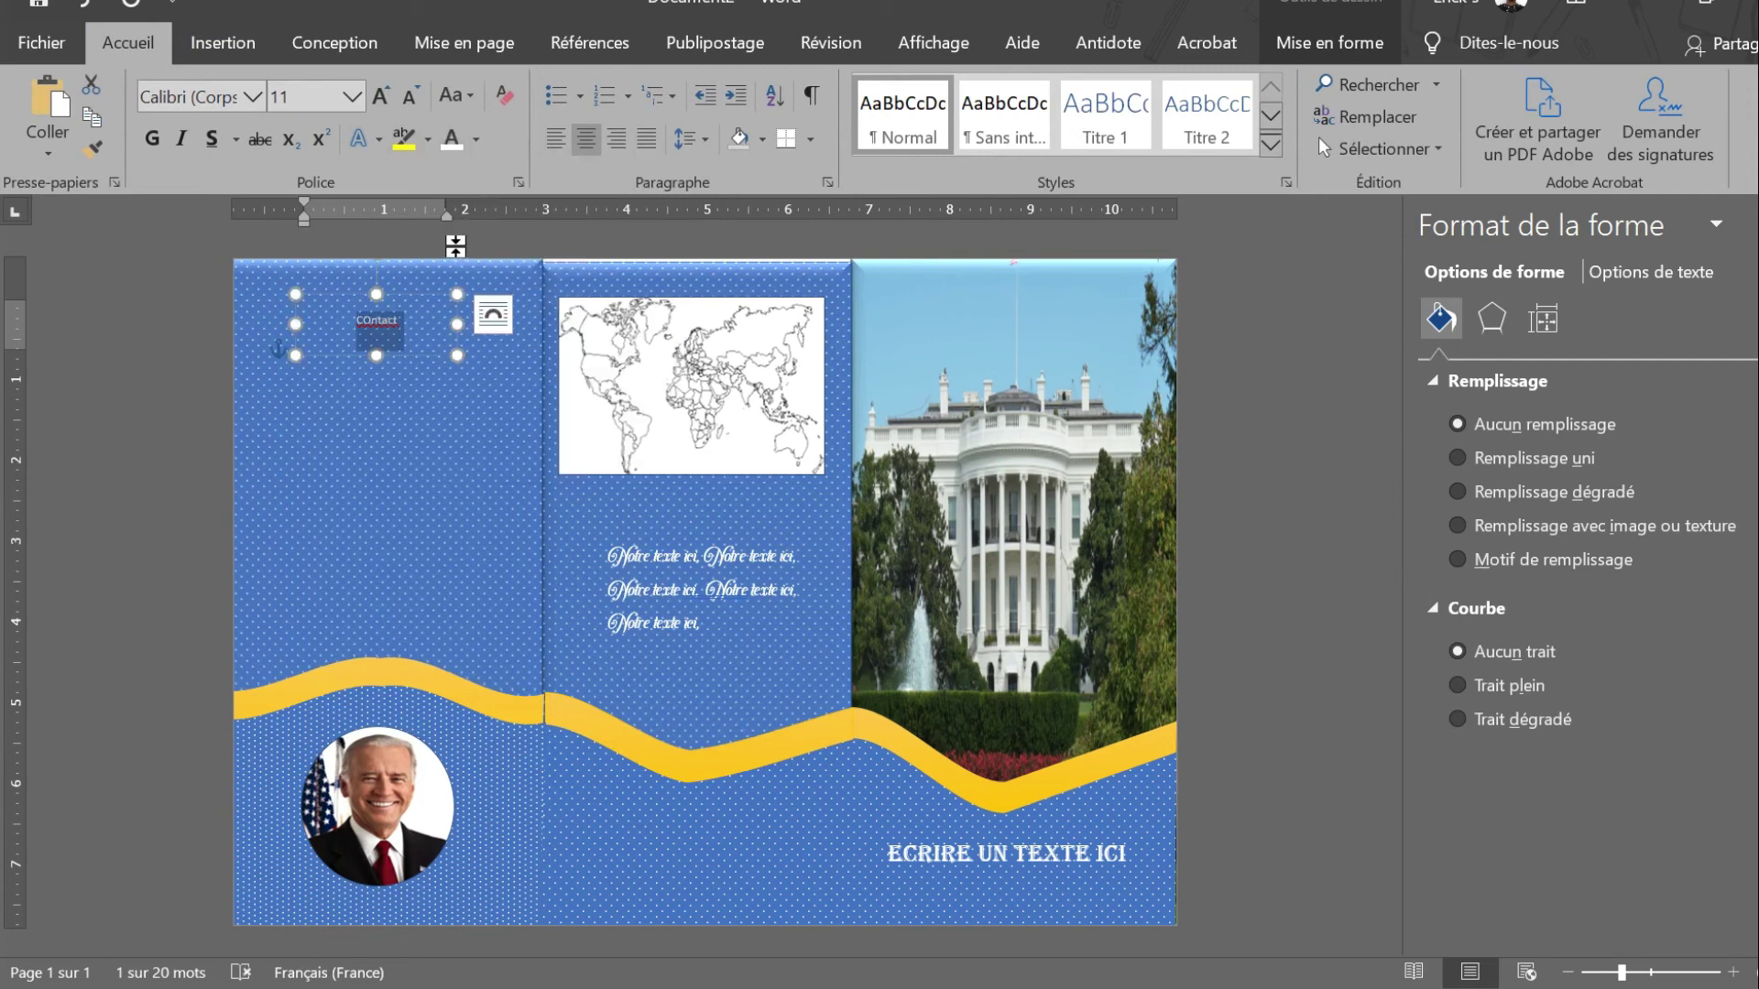
pyautogui.click(381, 99)
pyautogui.click(382, 99)
pyautogui.click(381, 99)
pyautogui.click(381, 99)
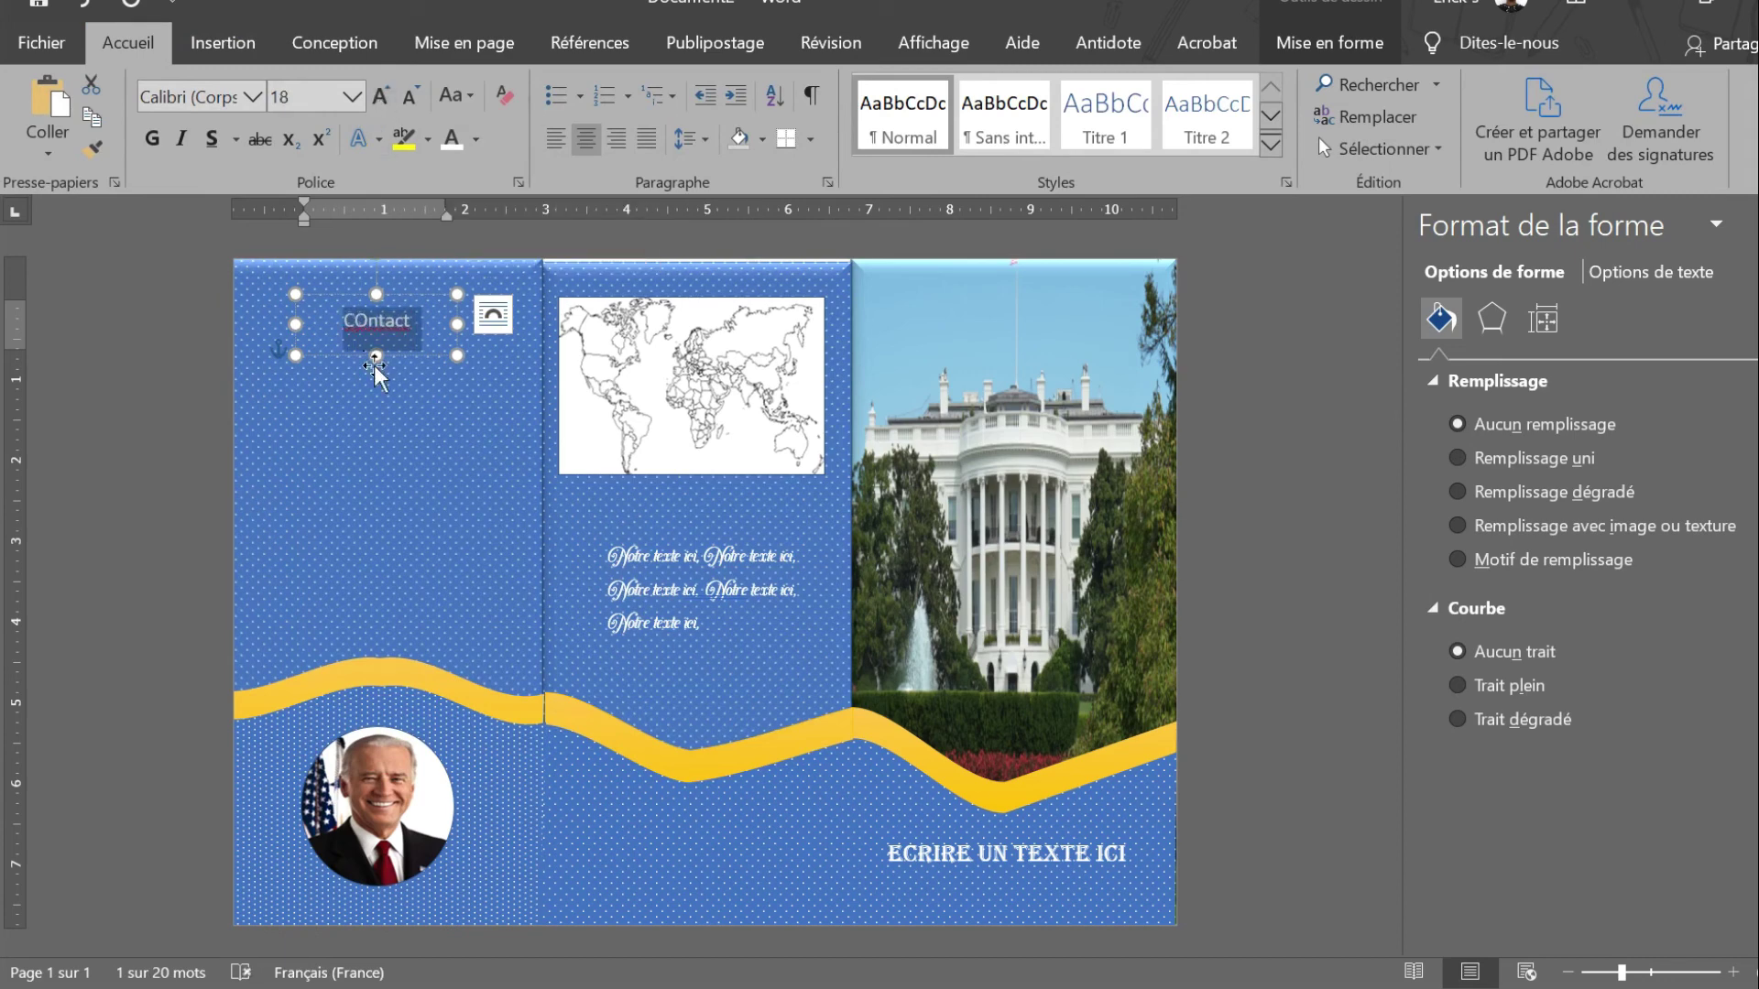
# Step: Correct the heading's capitalisation so that it reads "Contact"
pyautogui.click(374, 330)
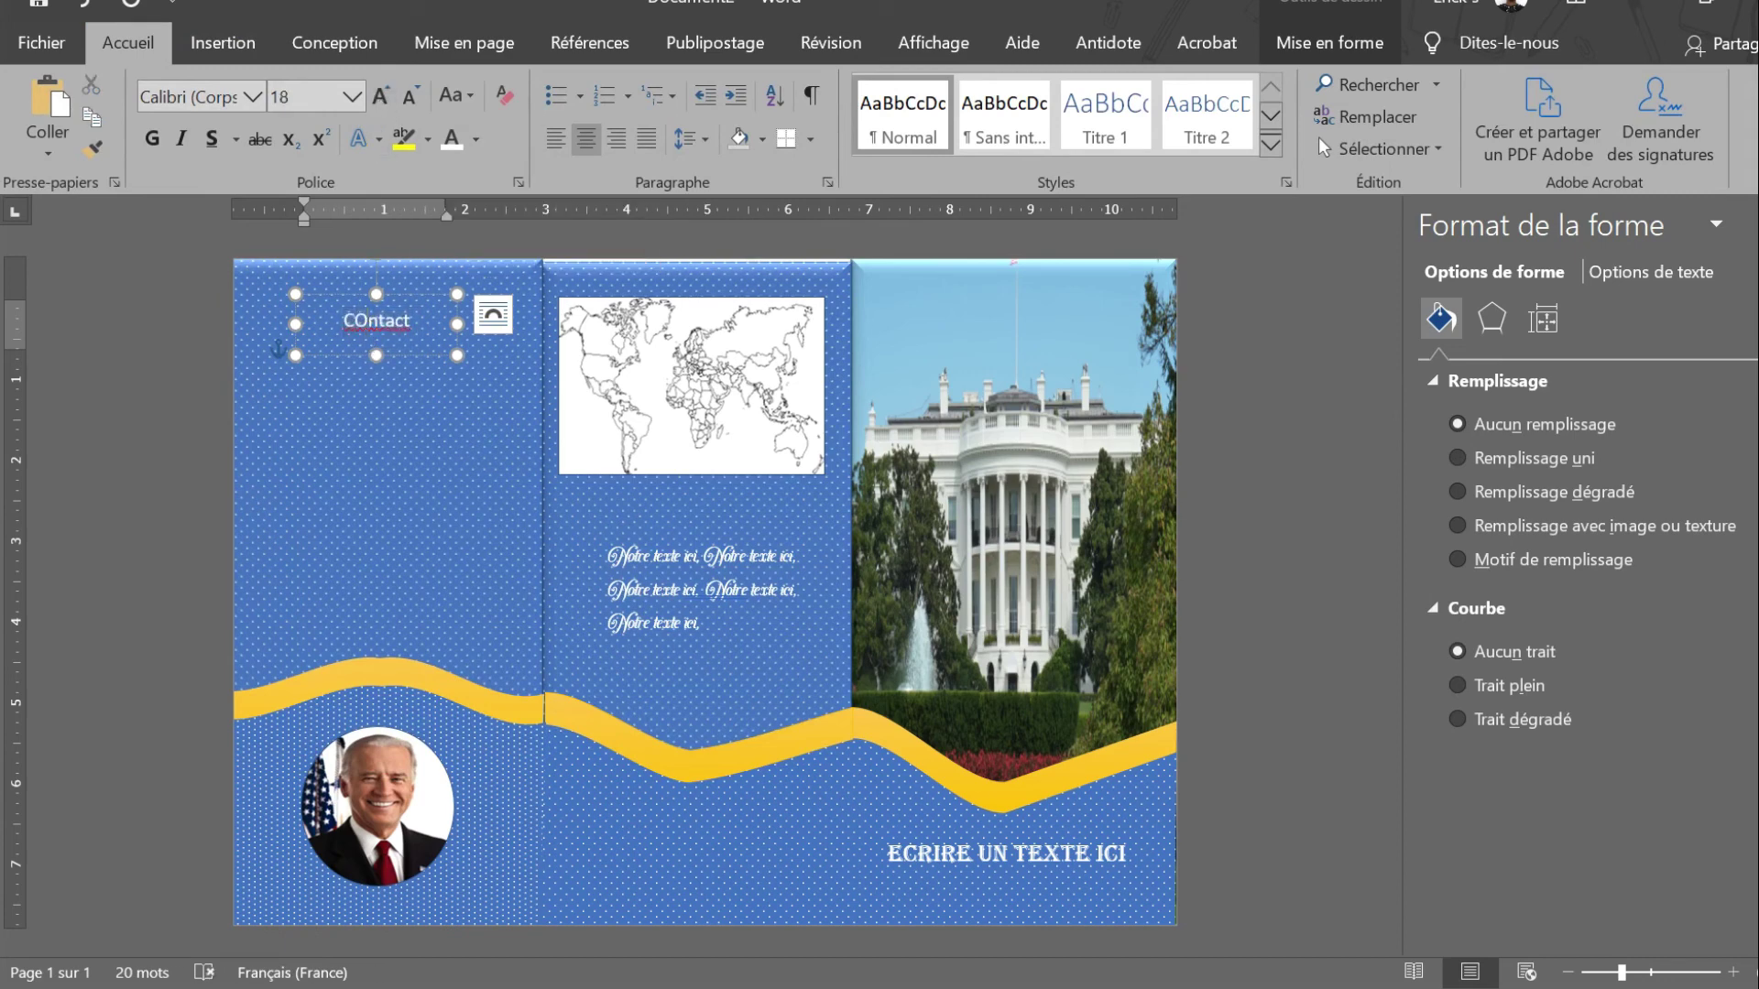
pyautogui.press('BackSpace')
pyautogui.write('o')
pyautogui.click(419, 410)
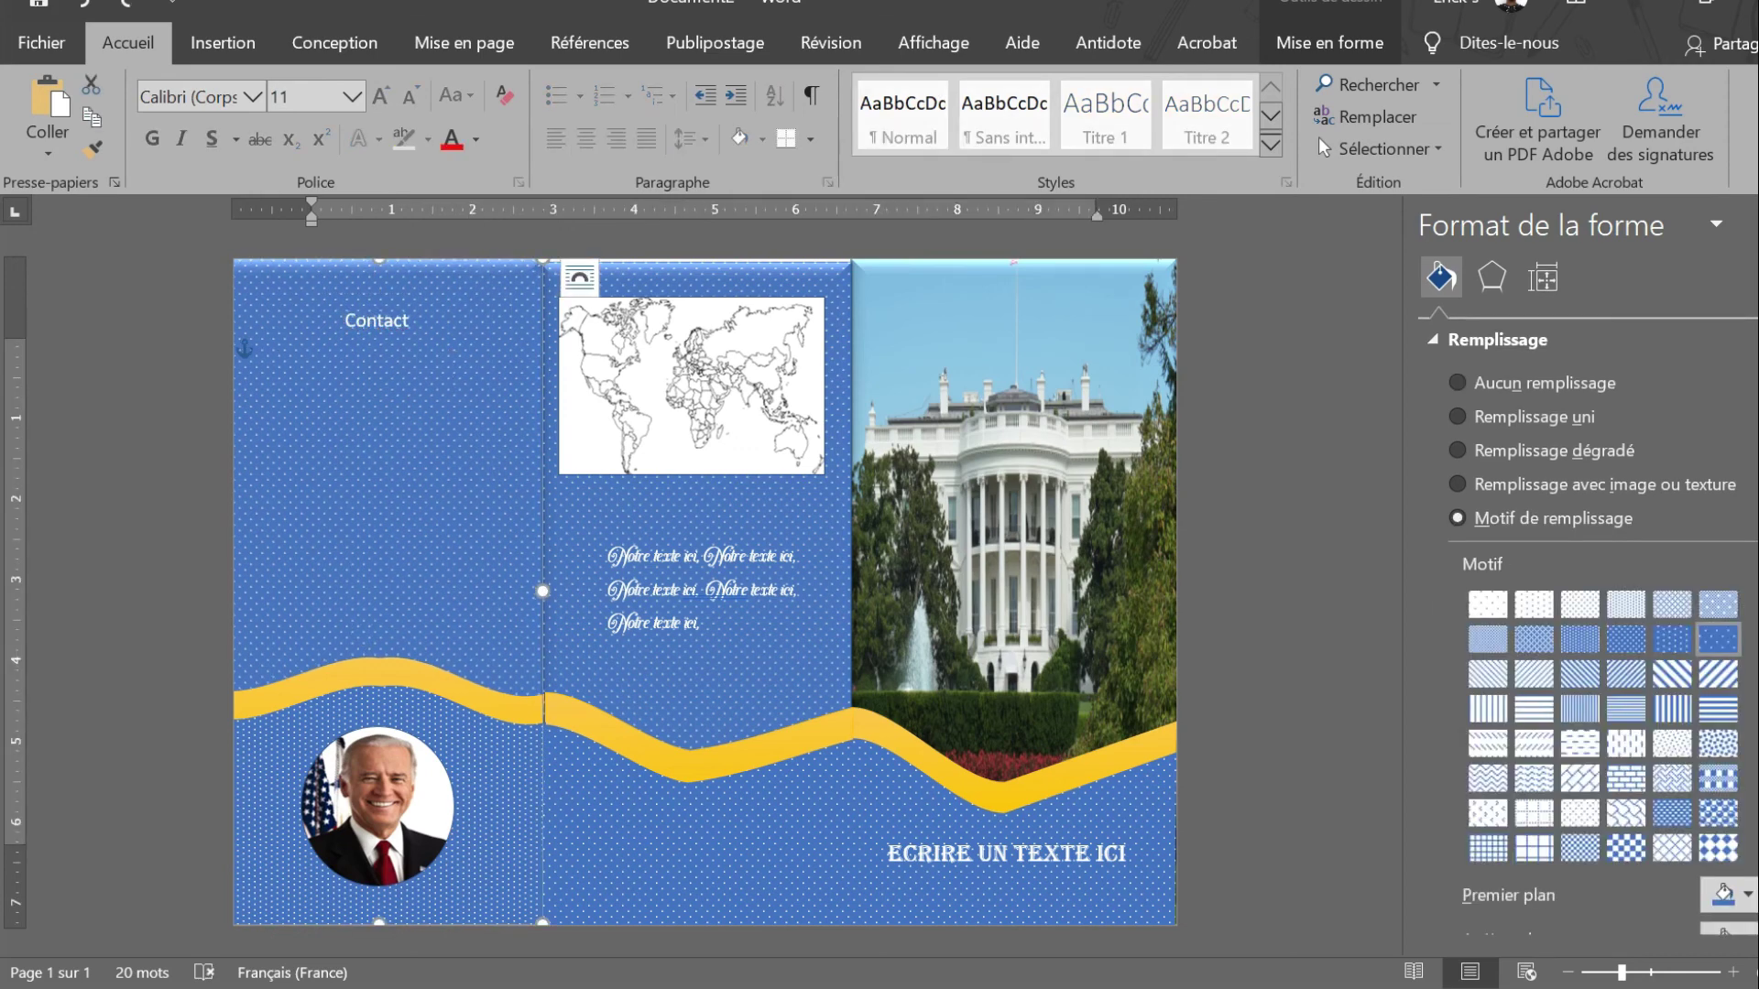